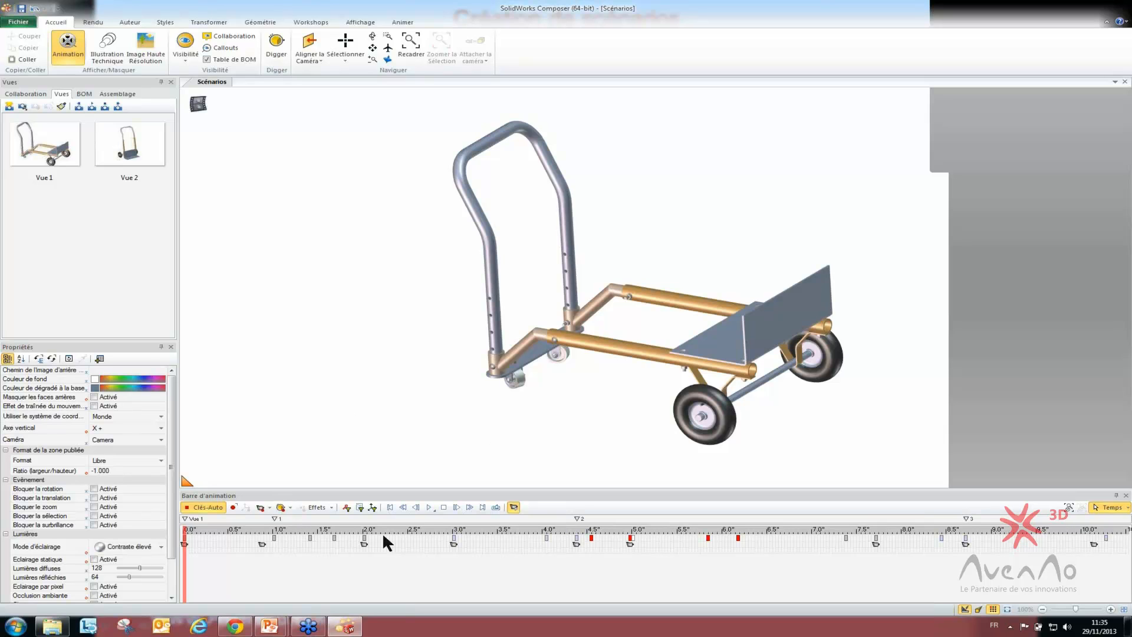
Step: Play the hand truck animation and save its scenario as "animation 1" in the Formation en ligne 29112013 folder
left_click(427, 506)
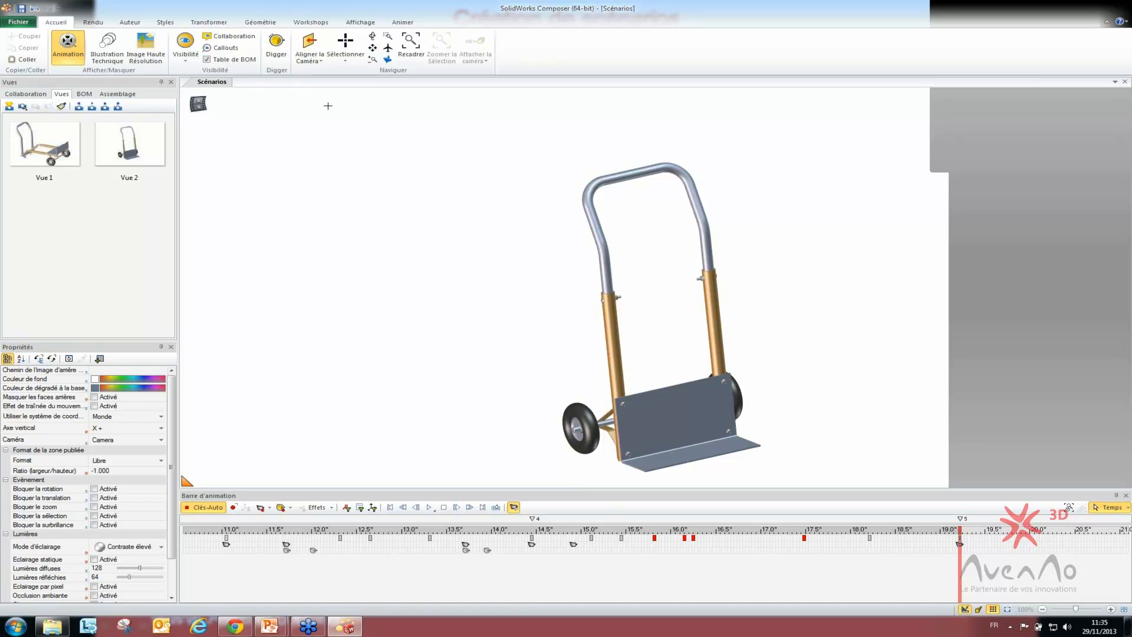
left_click(401, 23)
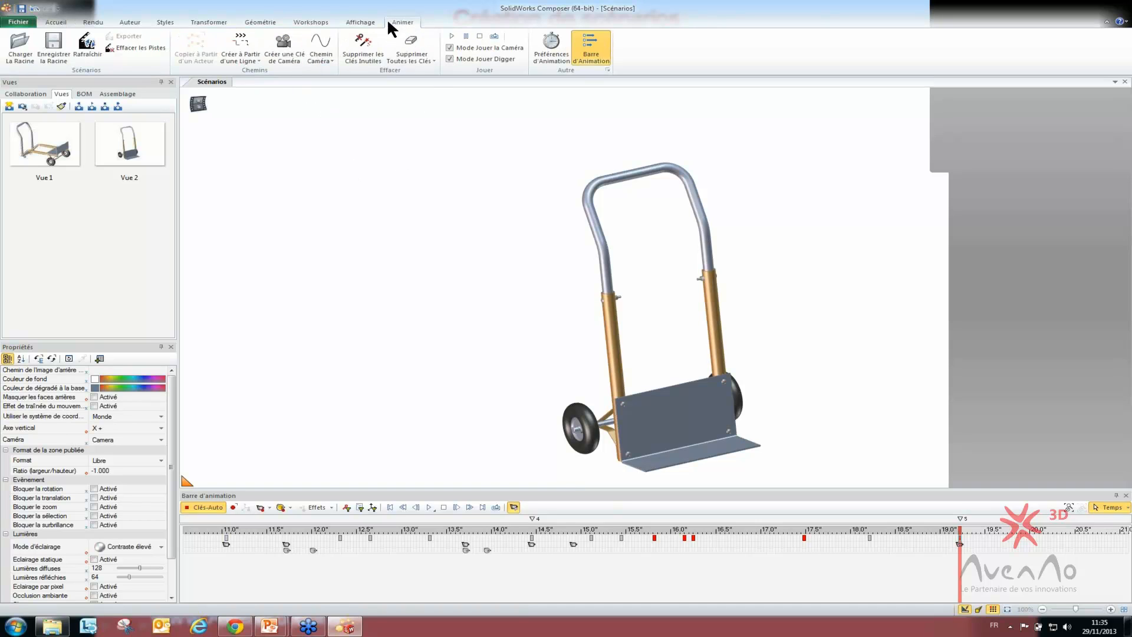
left_click(56, 53)
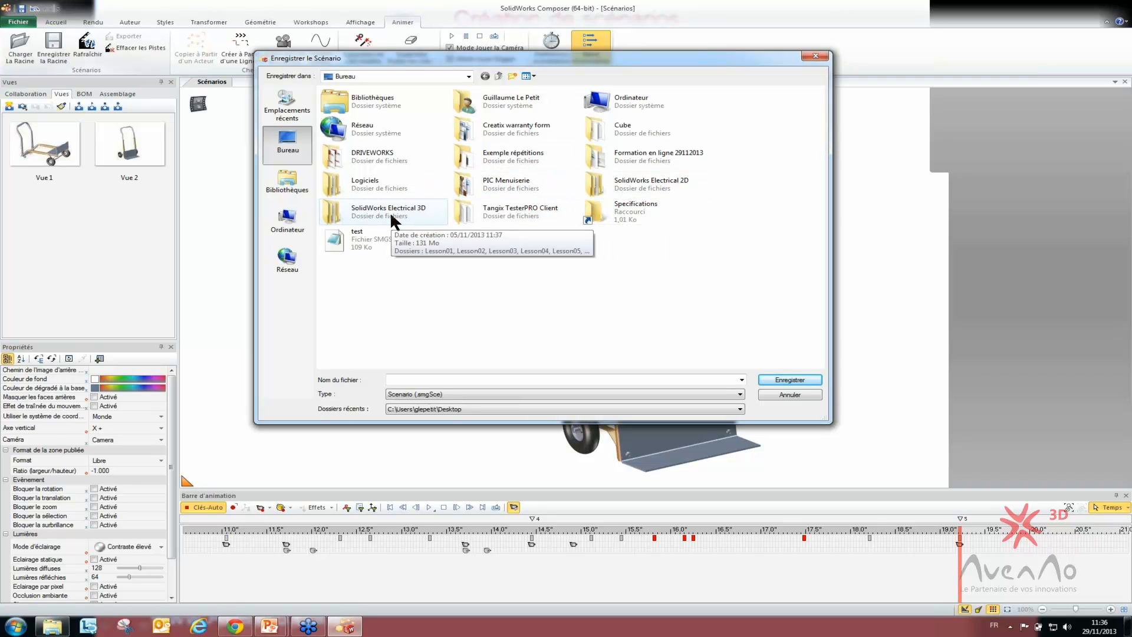
double_click(645, 162)
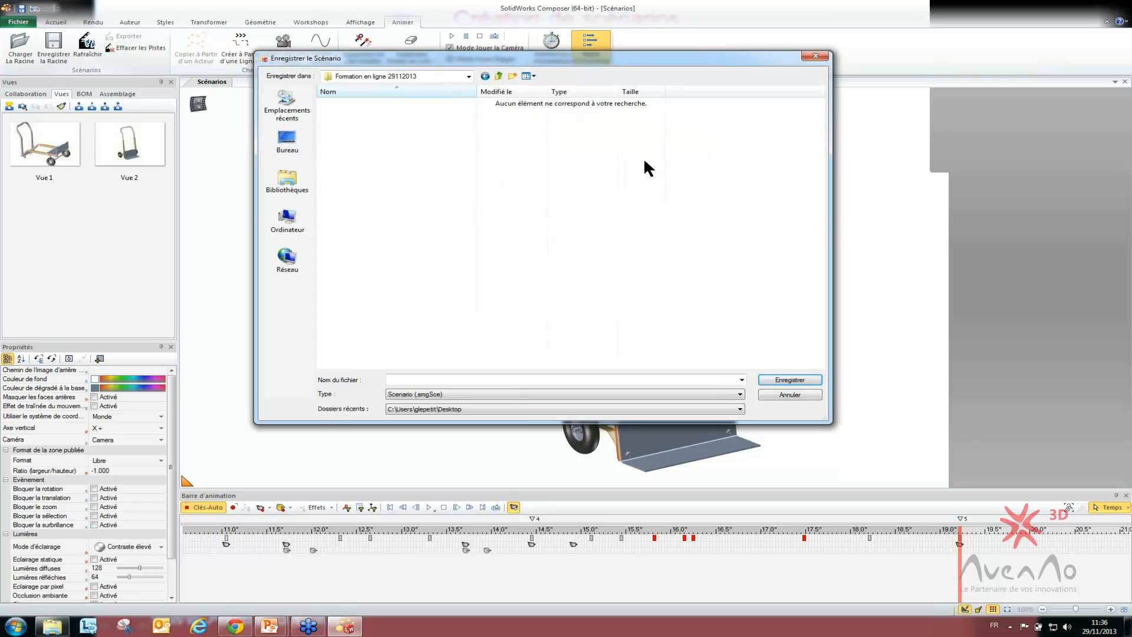
left_click(432, 381)
type("animation 1")
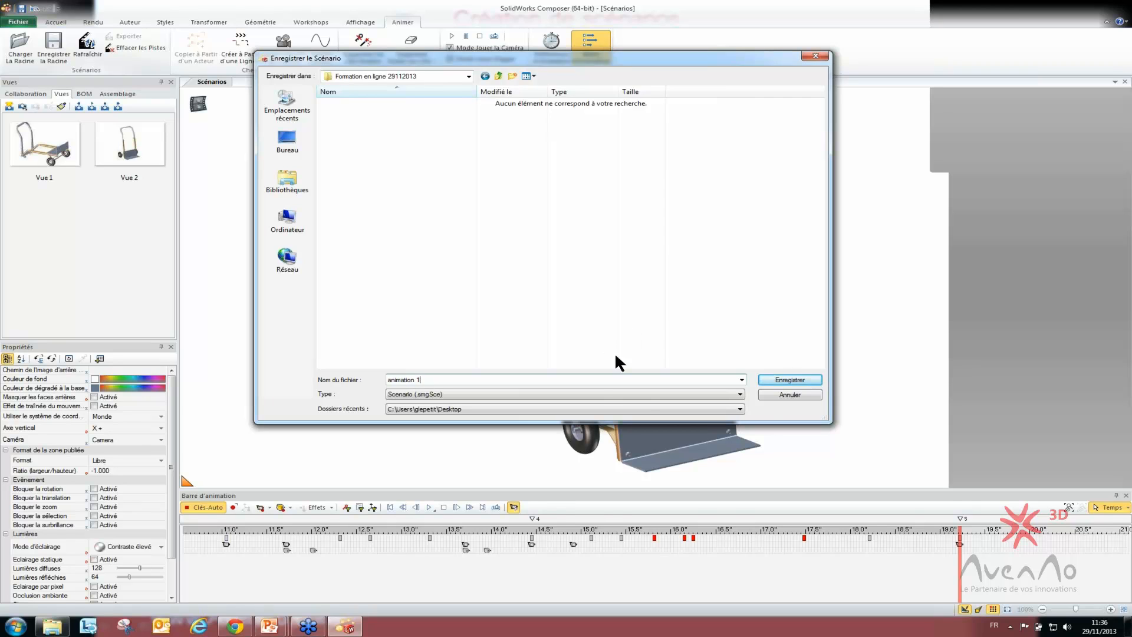
left_click(786, 382)
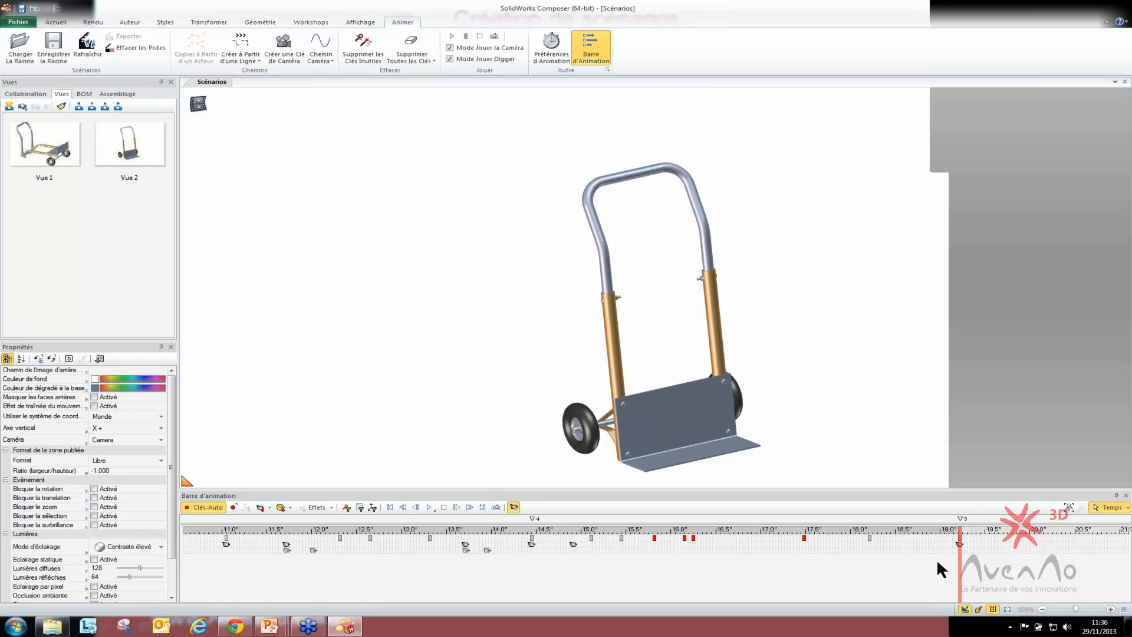
Step: Select every key across the whole animation timeline and delete them all
left_click_drag(947, 552, 136, 494)
scroll(811, 554, "up", 3)
scroll(812, 556, "down", 3)
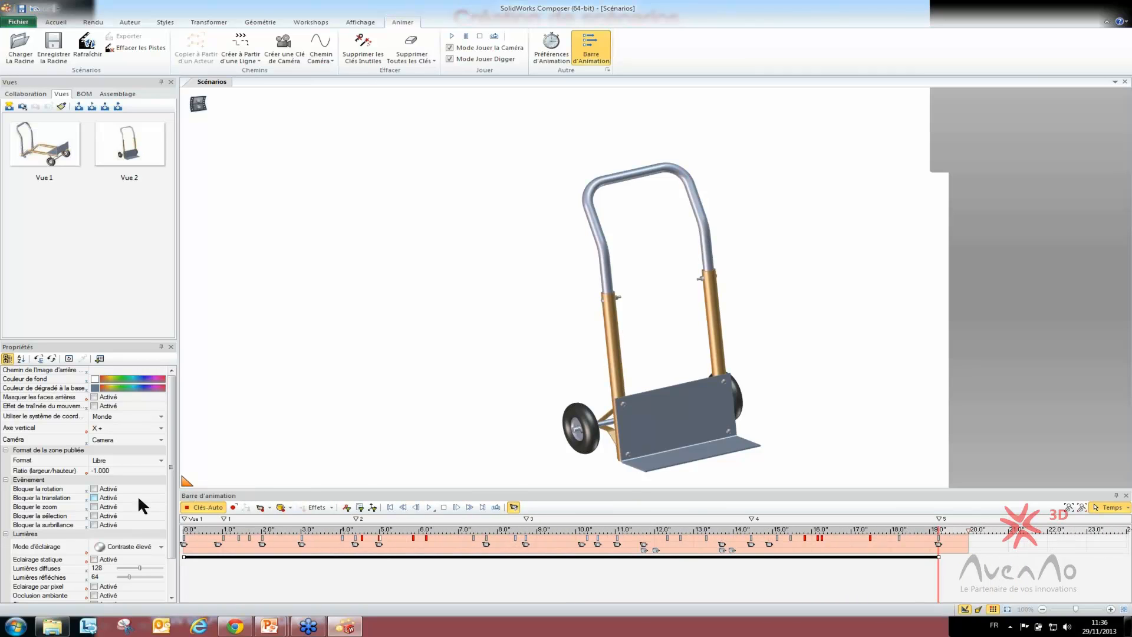
key("Delete")
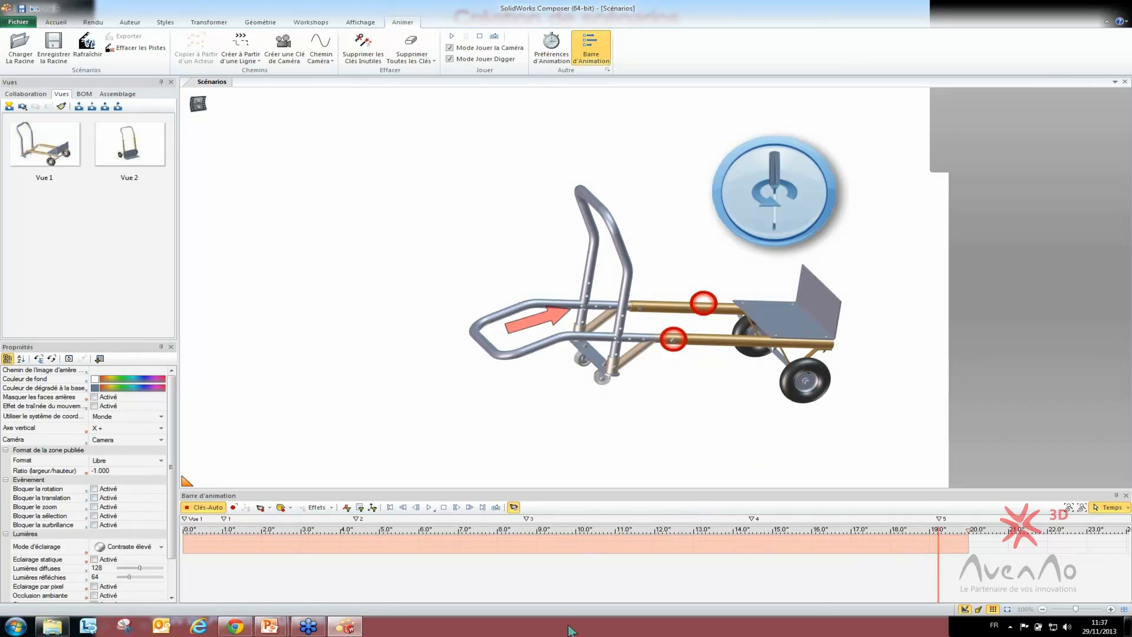
Step: Return the time cursor to 0 seconds on the timeline
left_click(416, 558)
scroll(307, 553, "up", 4)
scroll(313, 553, "down", 6)
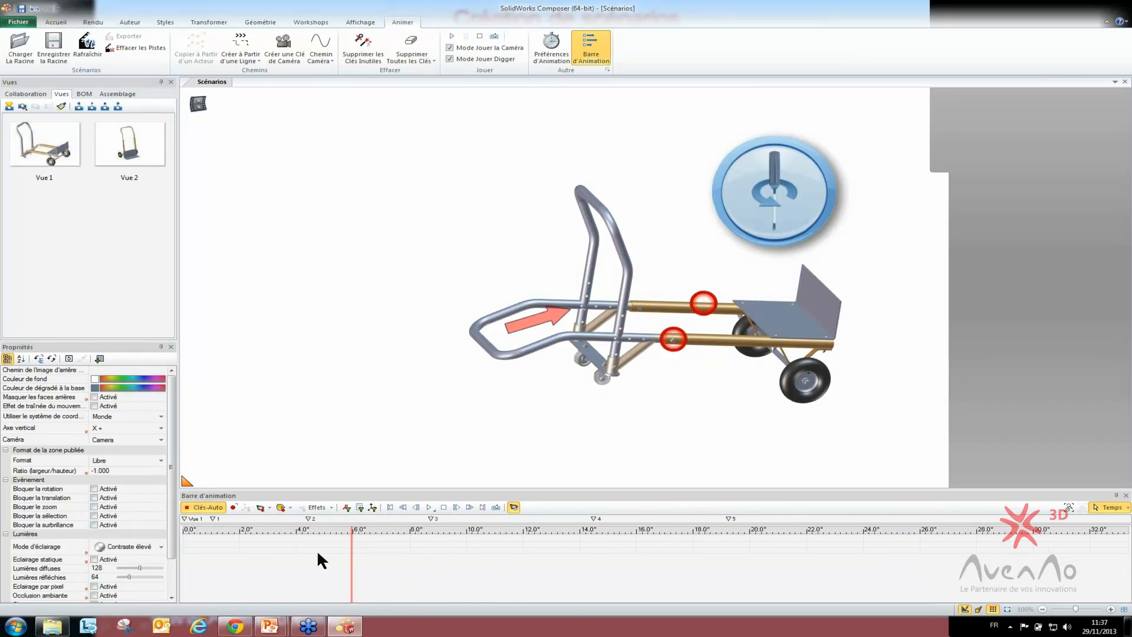
scroll(318, 553, "down", 5)
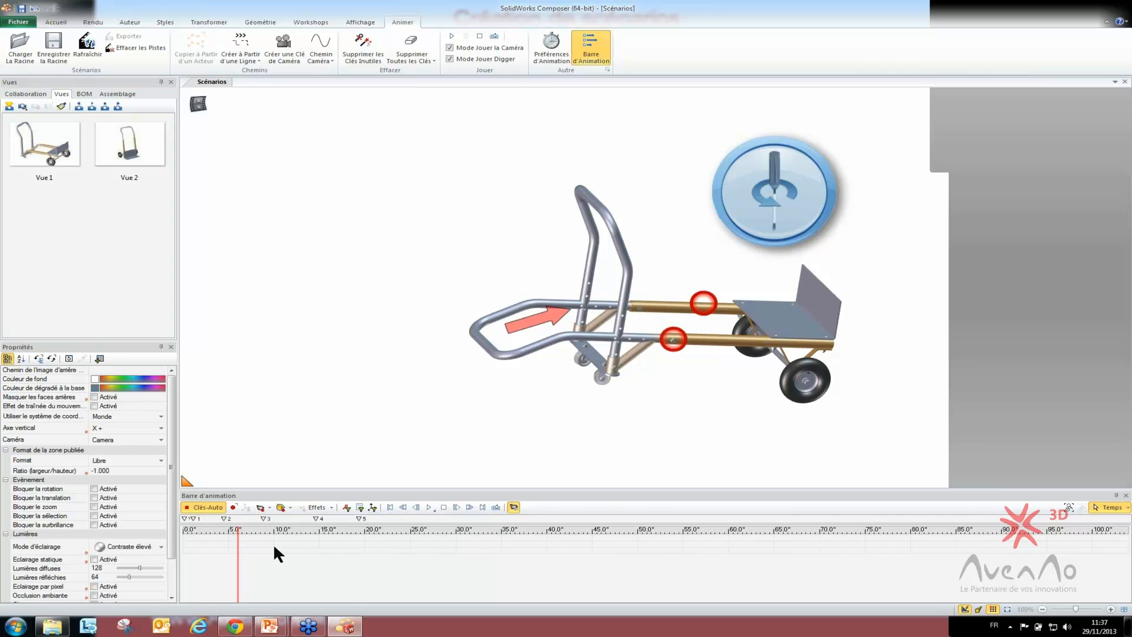
left_click_drag(237, 549, 99, 552)
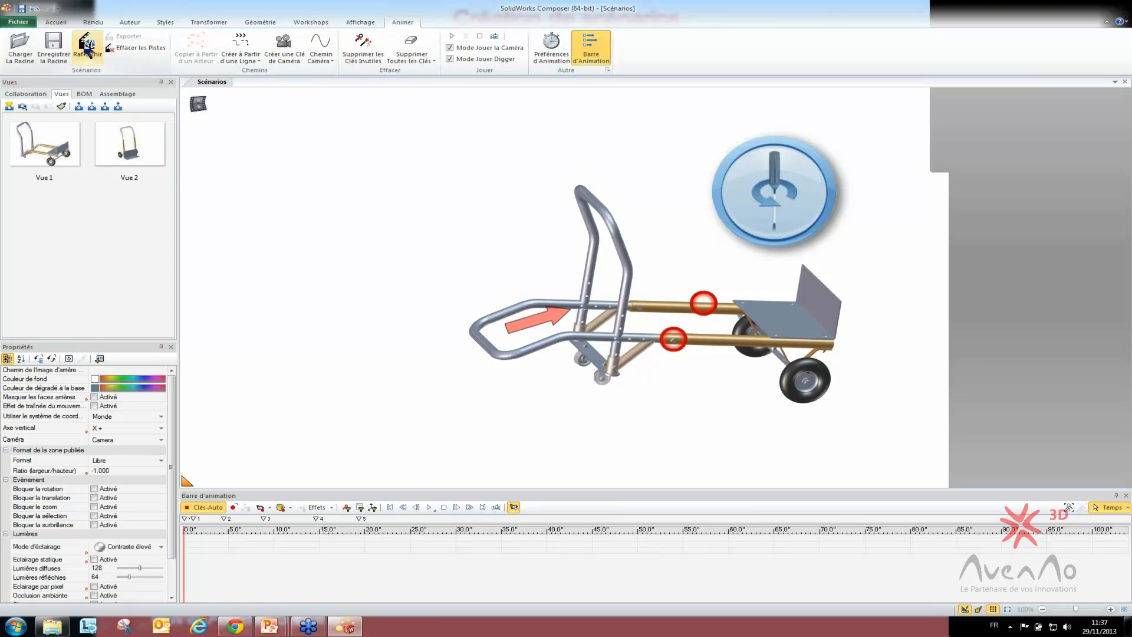
Step: Load the saved scenario "animation 1" and play the animation
left_click(17, 58)
left_click(359, 103)
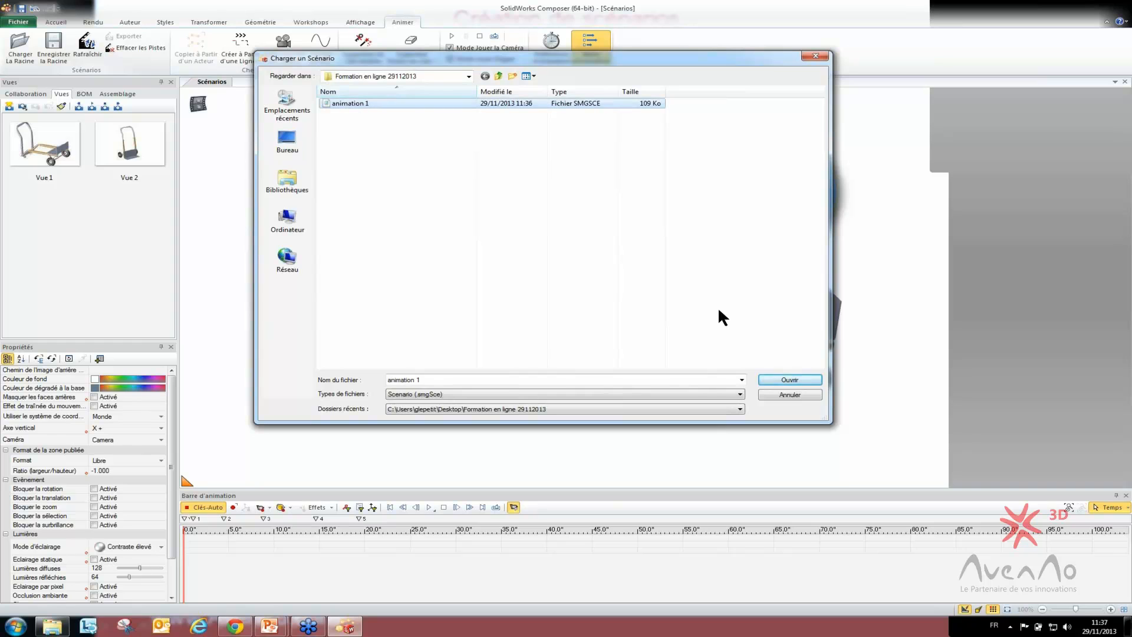
left_click(790, 381)
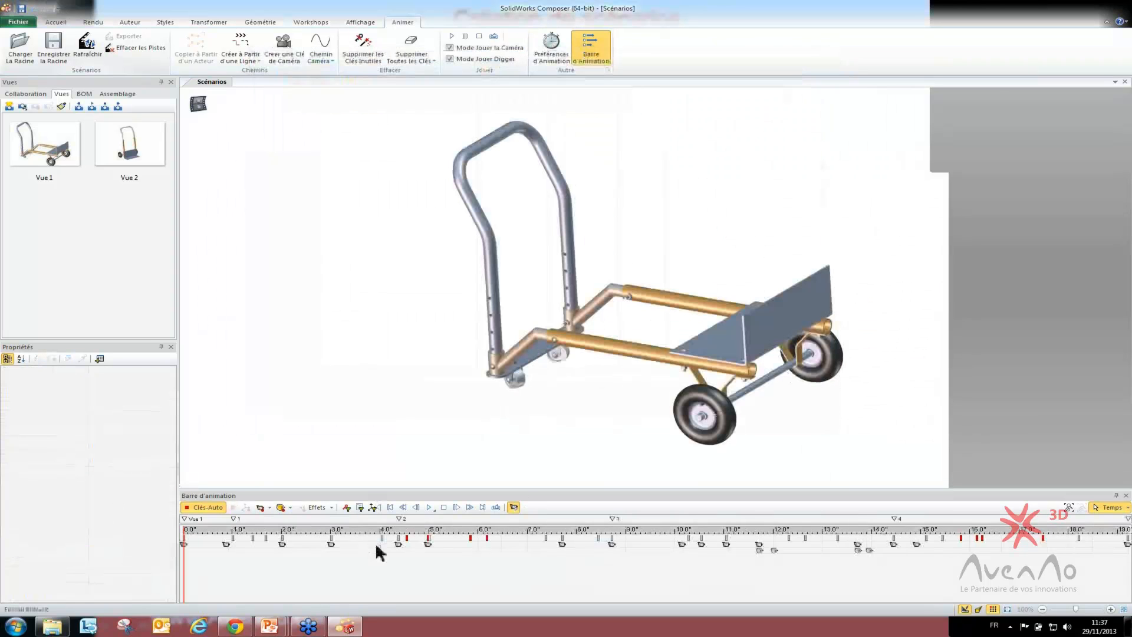
left_click(428, 505)
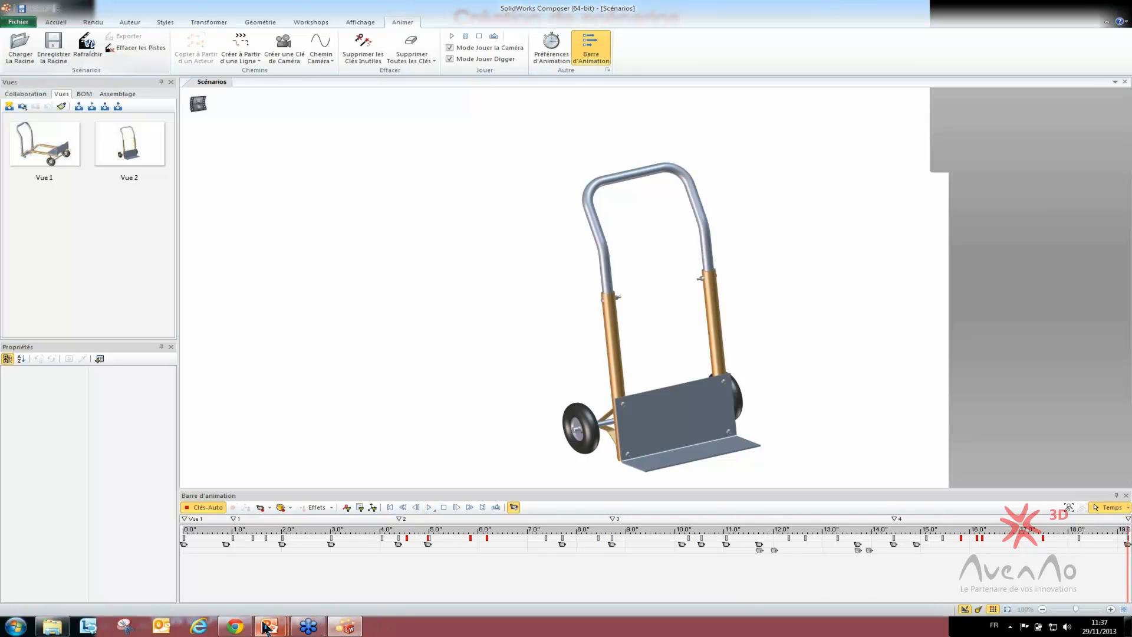
Step: Switch to the PowerPoint presentation, run its slideshow and advance to the first bullet of the interactive animations slide
mouse_move(266, 628)
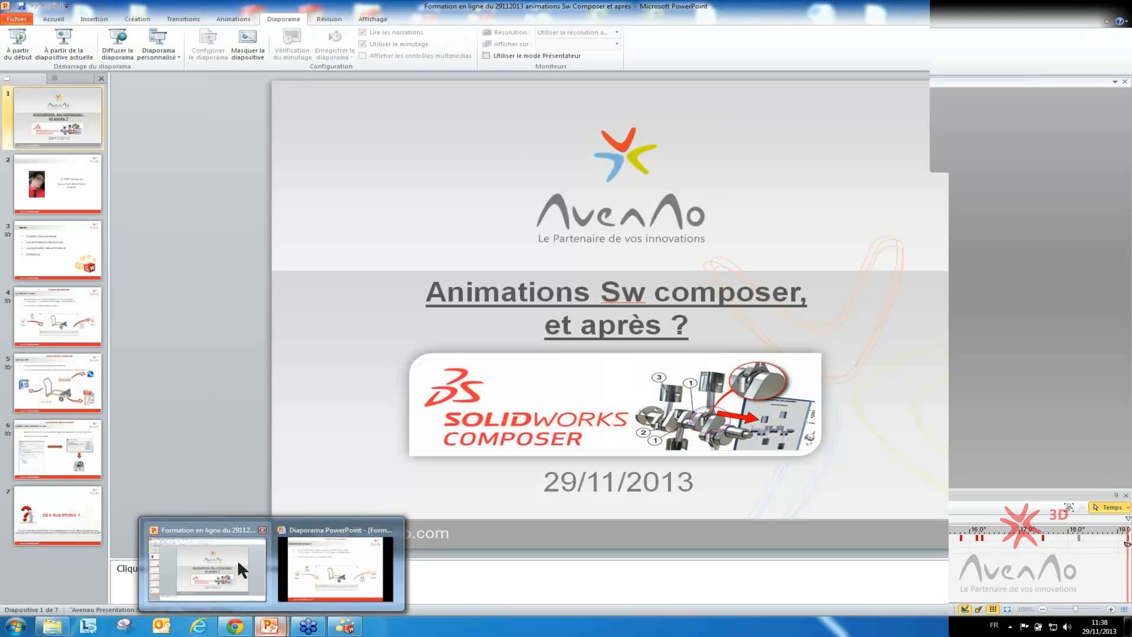
left_click(237, 558)
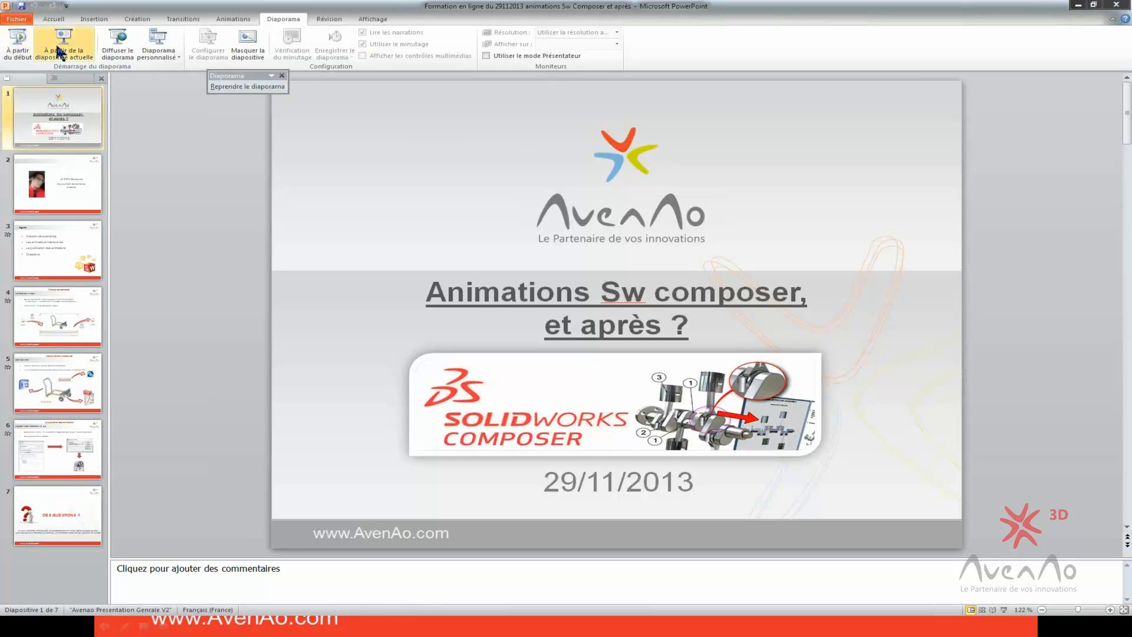
scroll(274, 261, "down", 6)
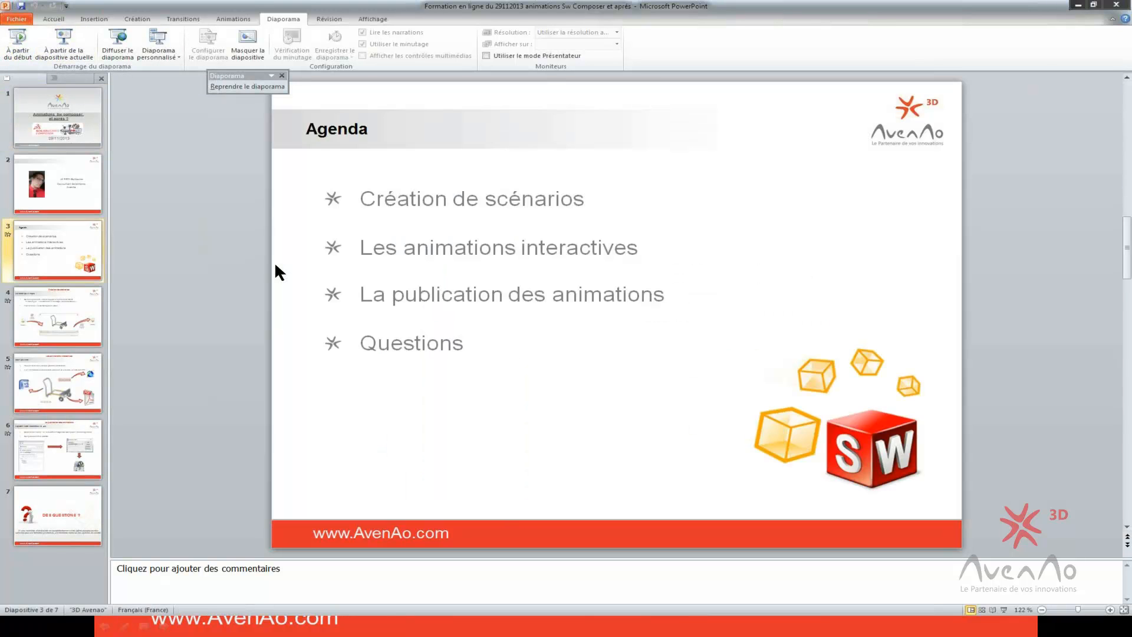
left_click(63, 45)
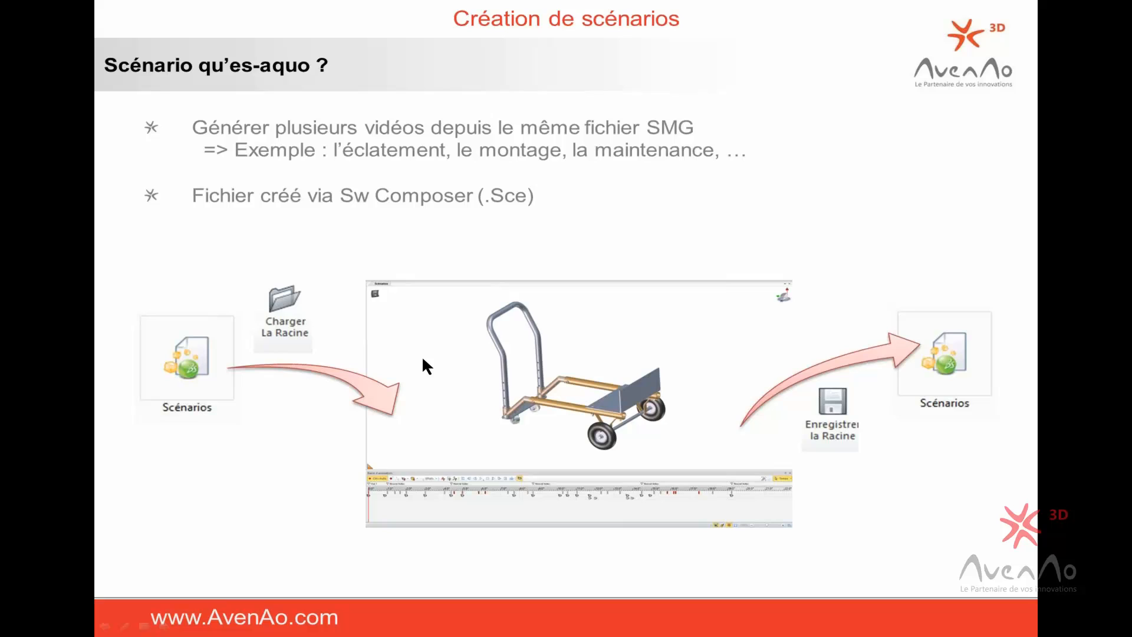
left_click(669, 225)
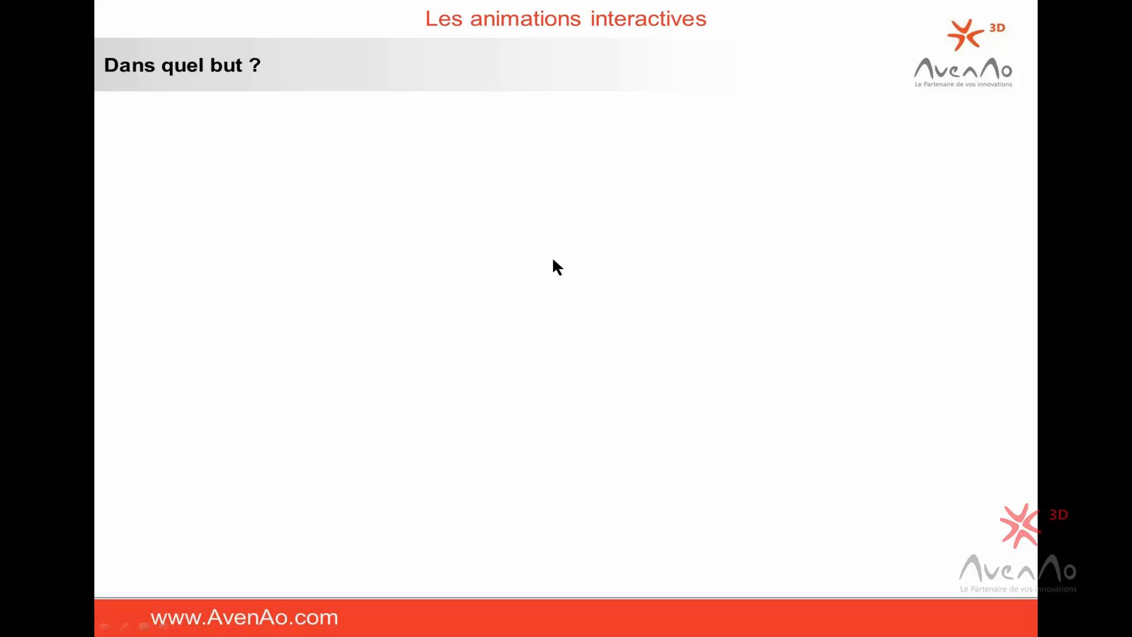
left_click(415, 213)
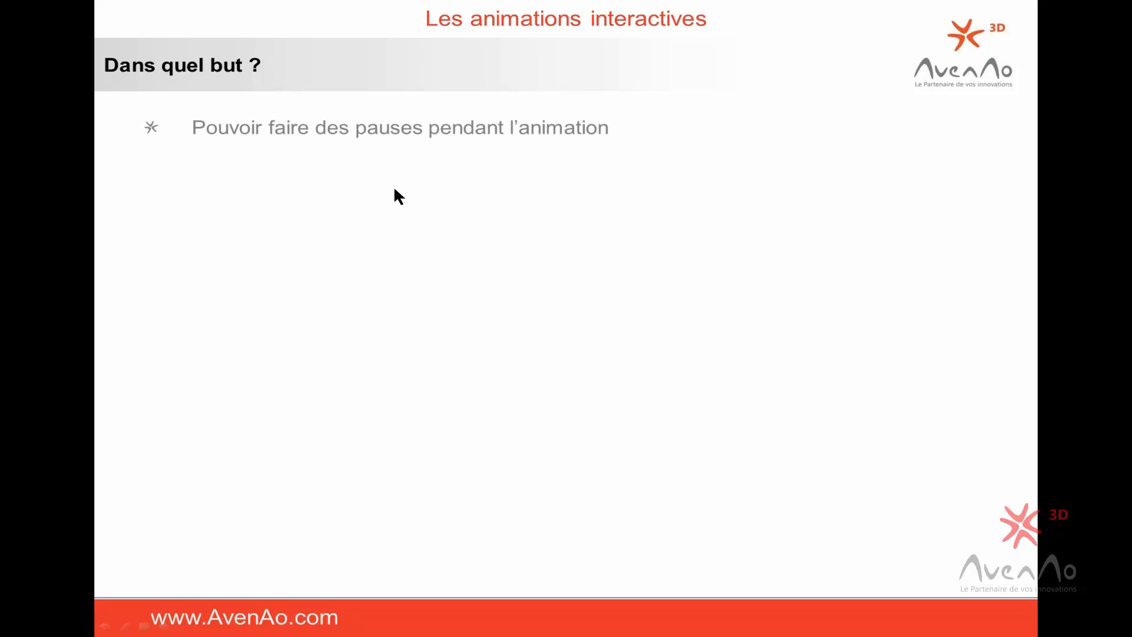
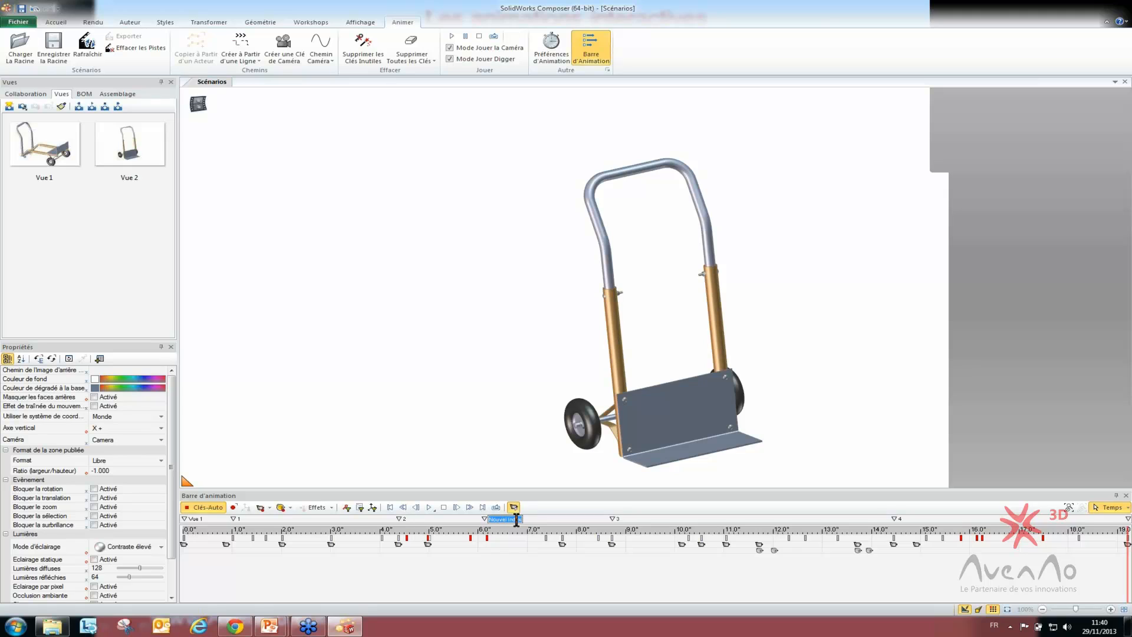
Step: Name the new timeline marker near 6 seconds "toto" and delete that marker
type("toto")
left_click(470, 413)
right_click(487, 521)
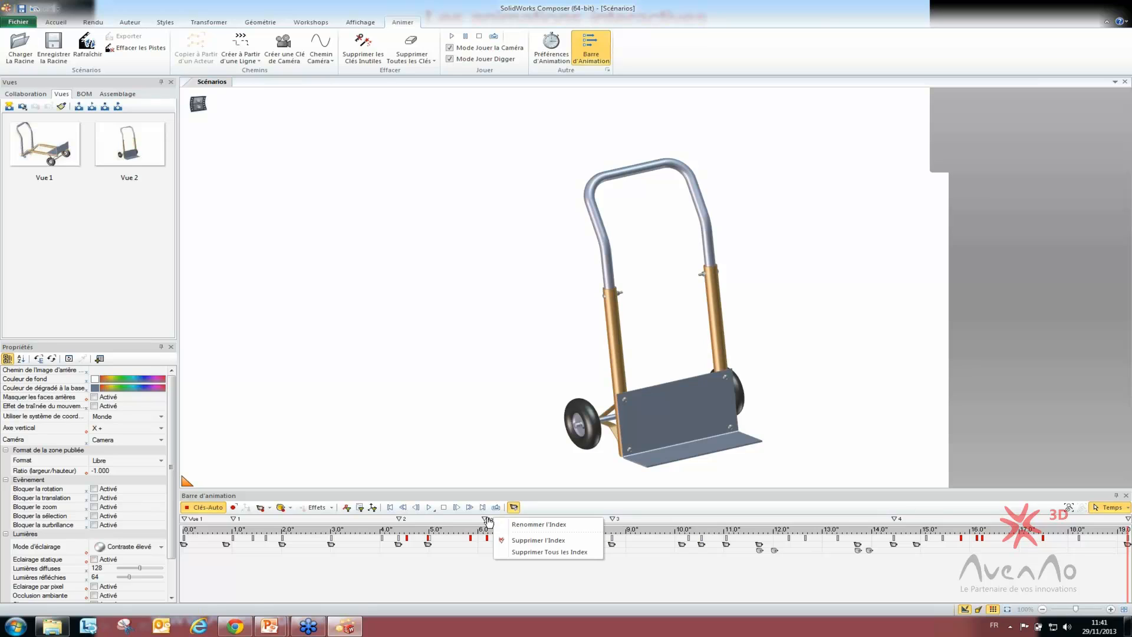
left_click(556, 539)
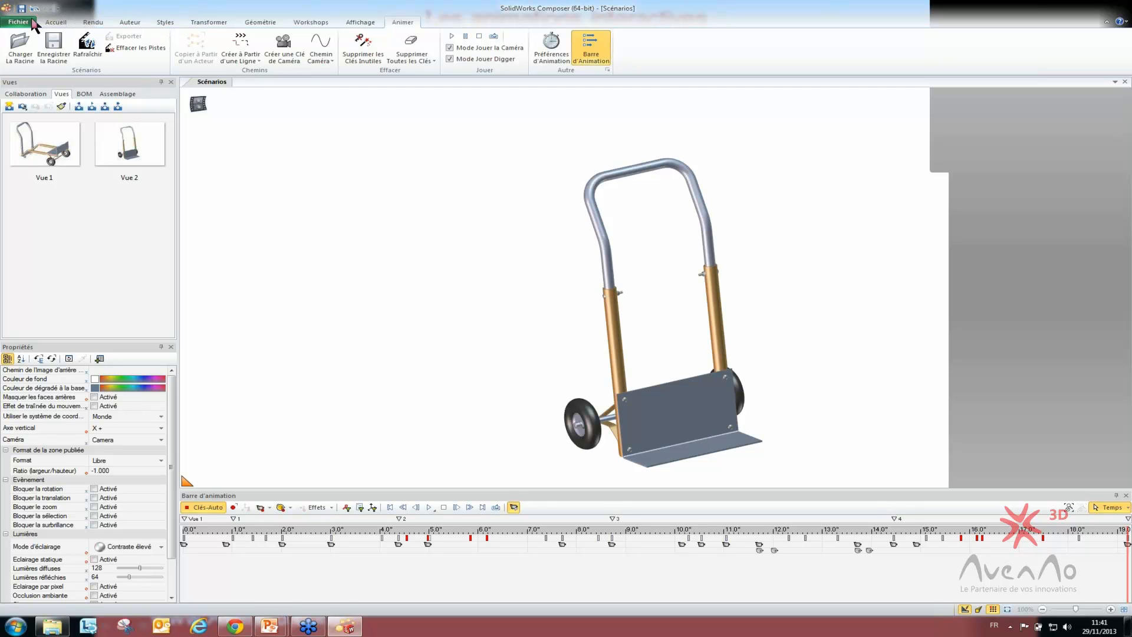
Step: Insert the full set of 2D navigation buttons (Tous les Boutons) in the empty area beside the hand truck's wheels
left_click(130, 22)
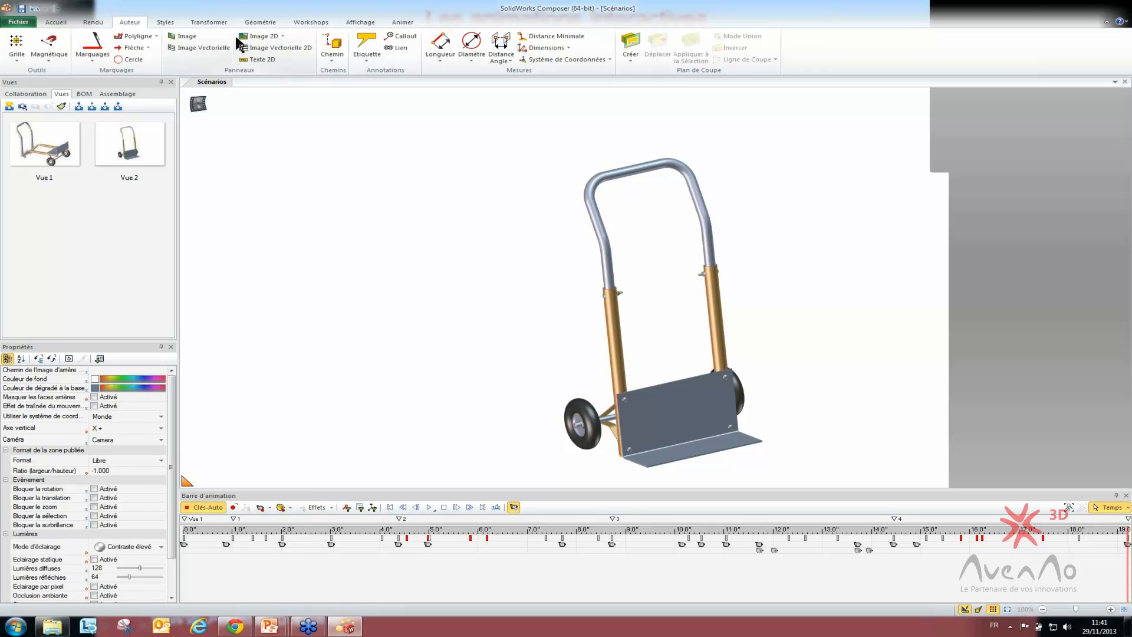
left_click(281, 34)
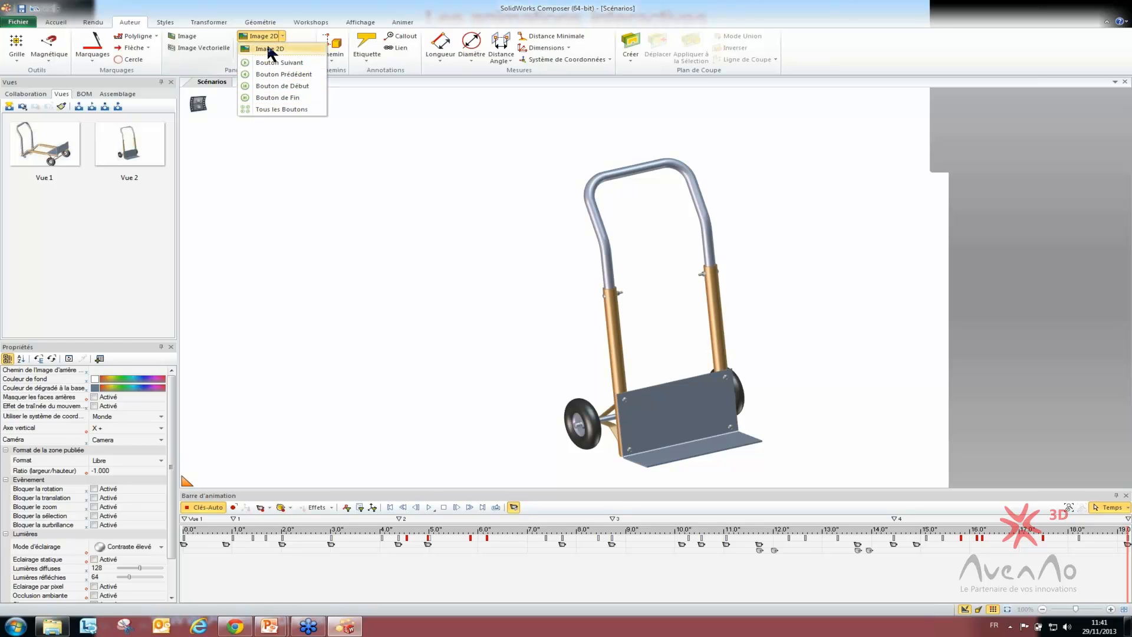
left_click(280, 109)
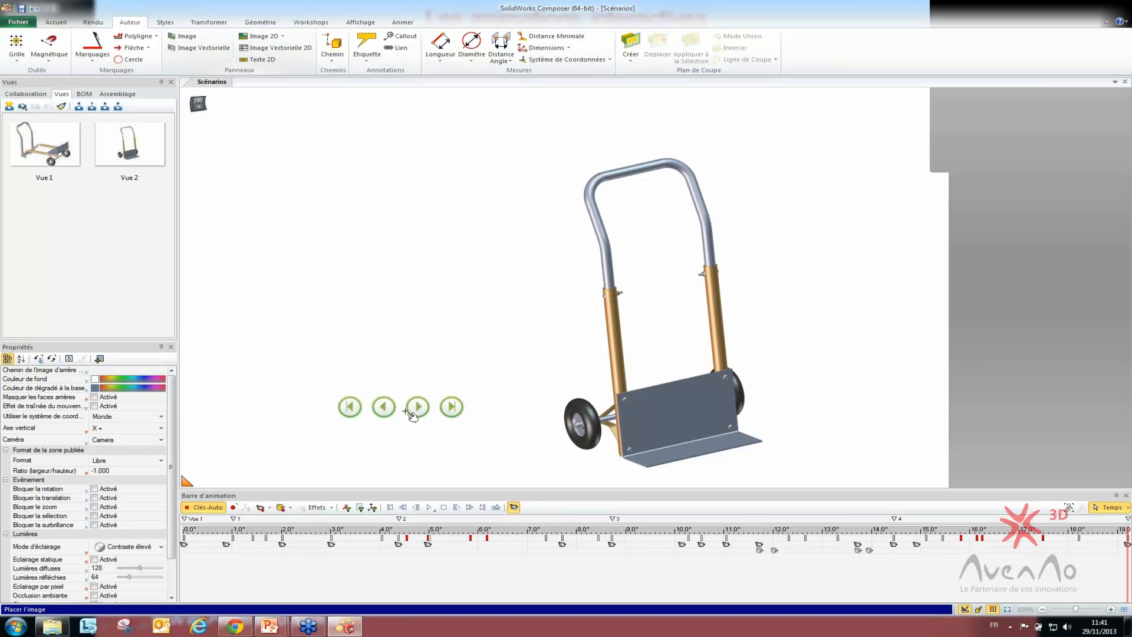
left_click(405, 410)
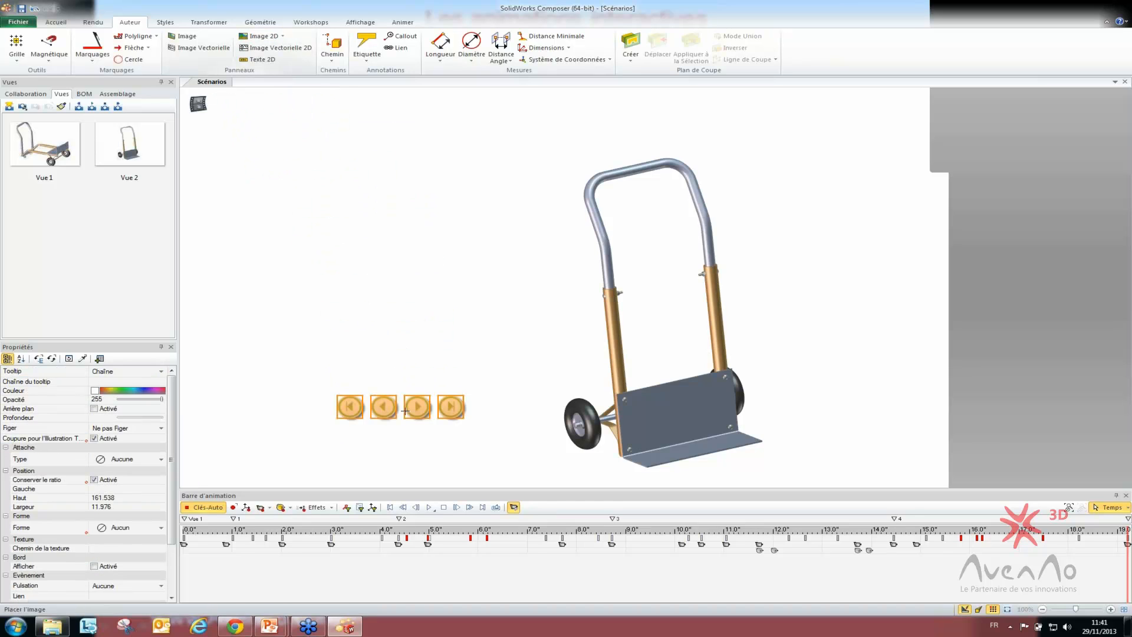
left_click(445, 464)
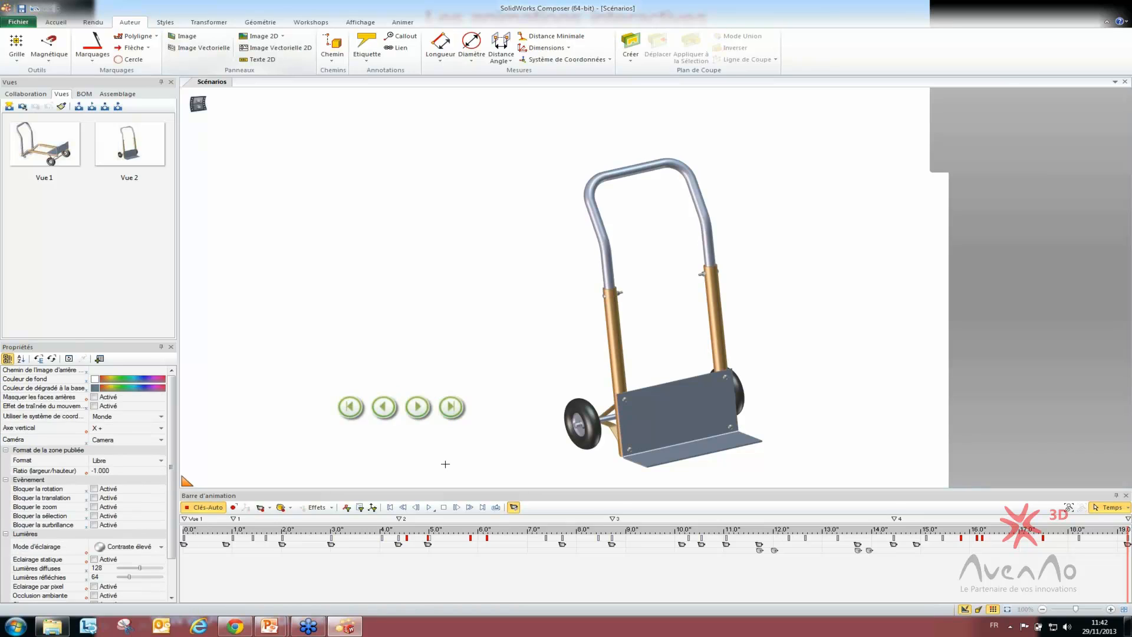
Step: Examine the event link properties of the previous, next, last and first navigation buttons one by one
left_click(385, 406)
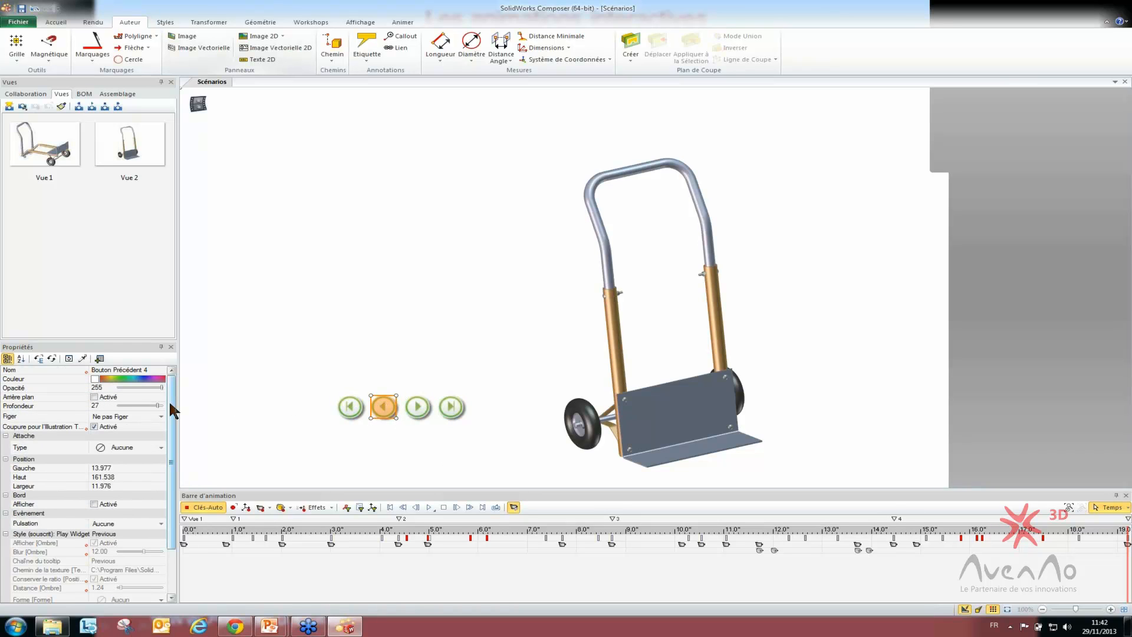
scroll(168, 400, "down", 2)
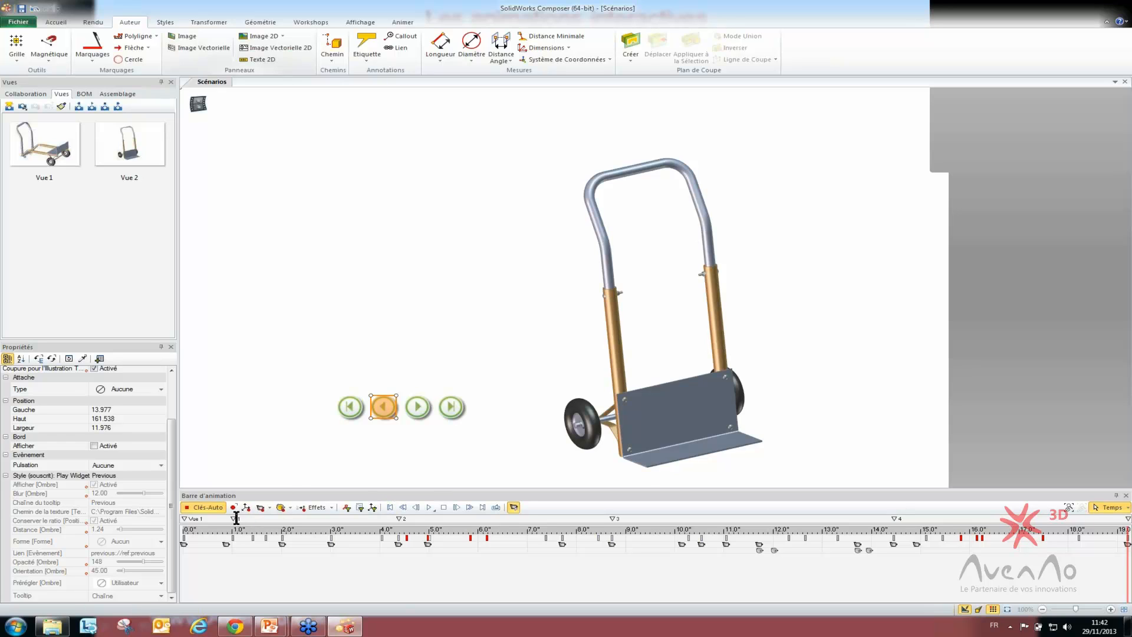
left_click(414, 402)
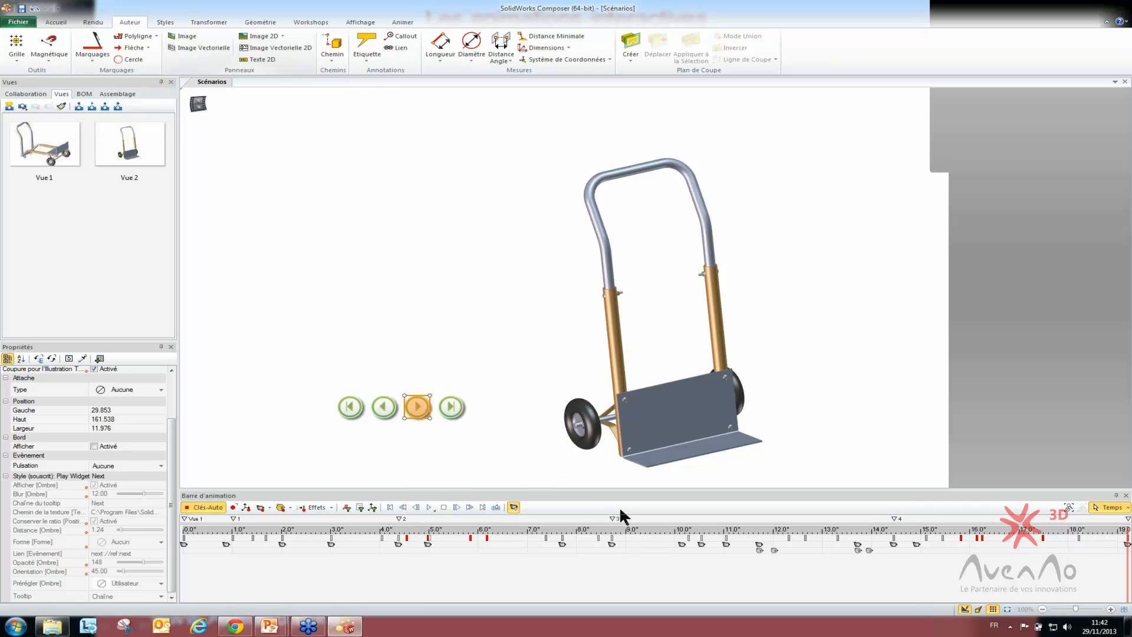
left_click(452, 405)
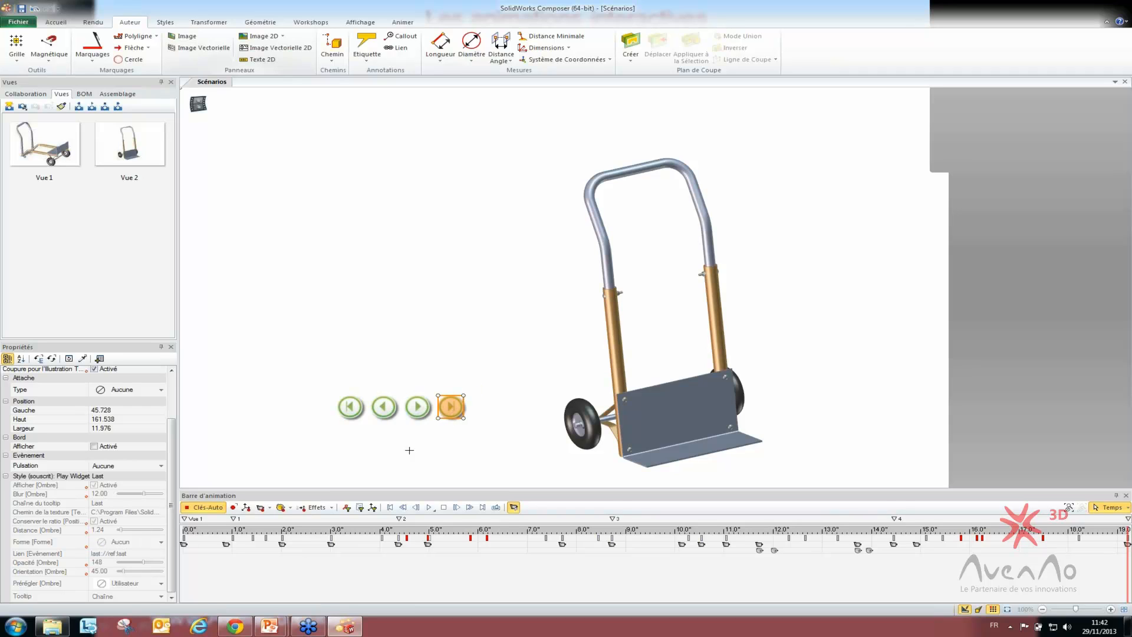
left_click(350, 406)
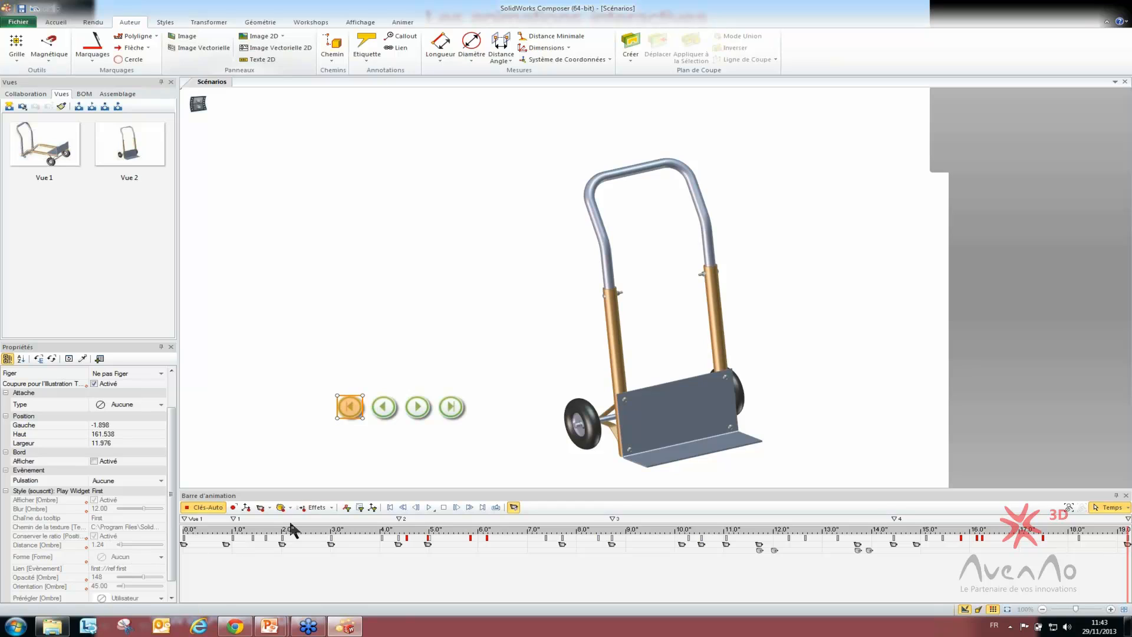
left_click(377, 436)
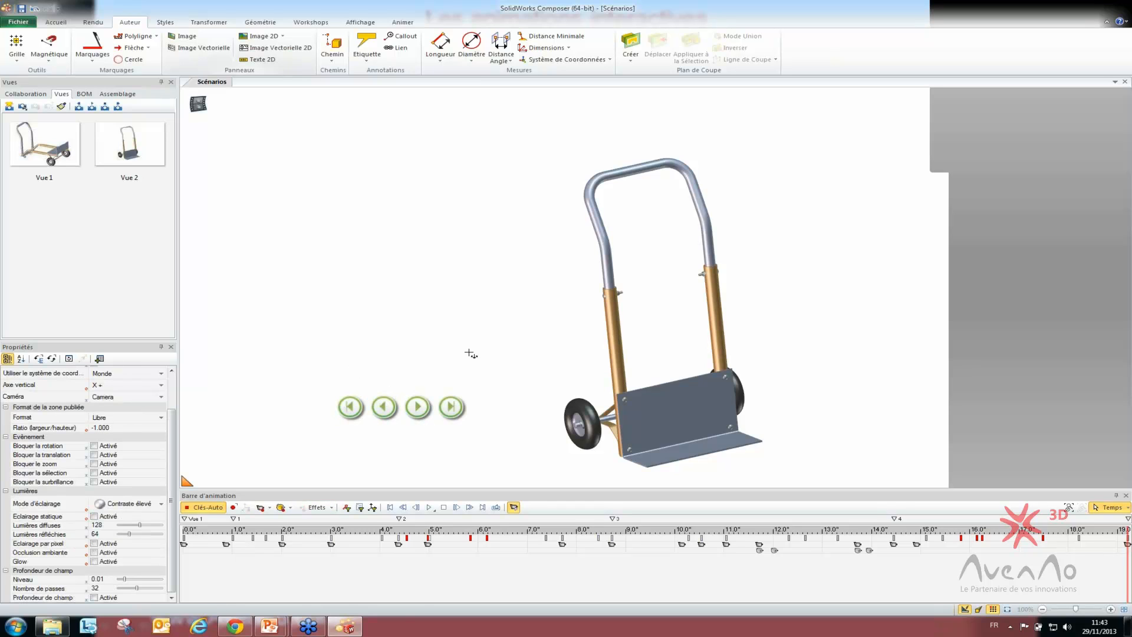
Step: Insert a 2D image panel (Image 2D) about 93 wide and 68 high in the empty area above the navigation buttons
left_click(269, 36)
left_click(282, 36)
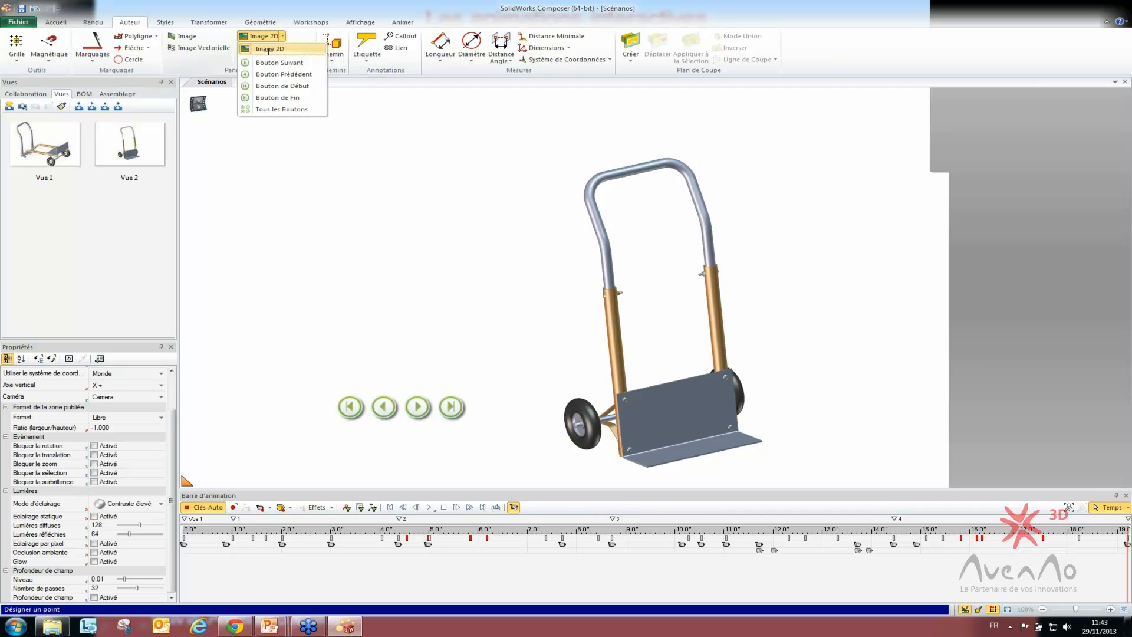
left_click(268, 51)
left_click_drag(264, 201, 456, 340)
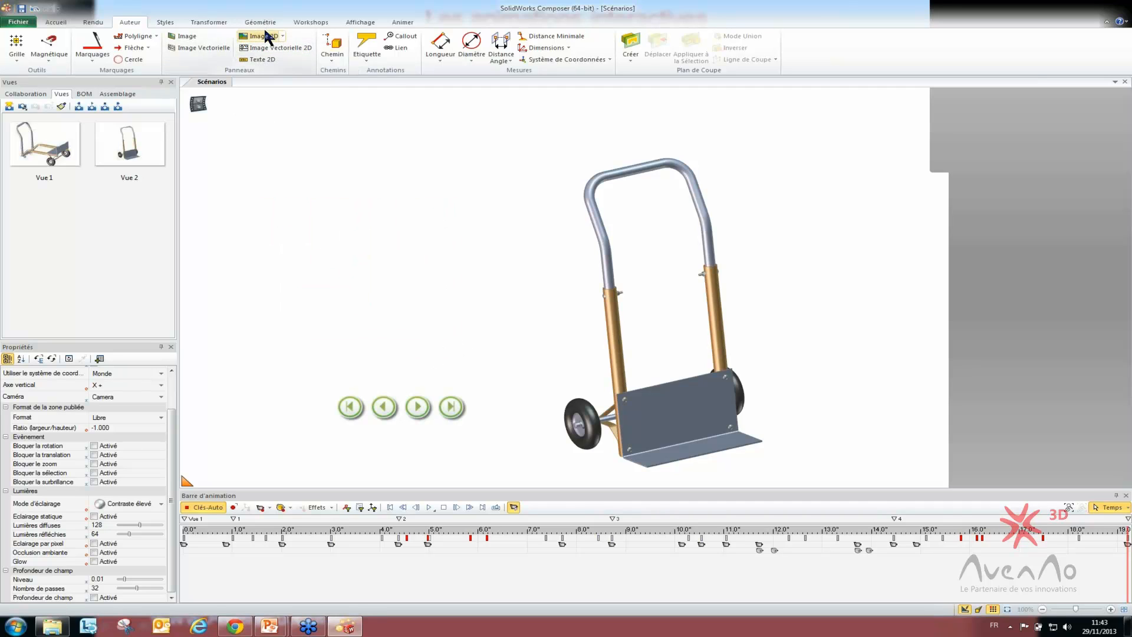
left_click(263, 34)
left_click_drag(257, 201, 446, 328)
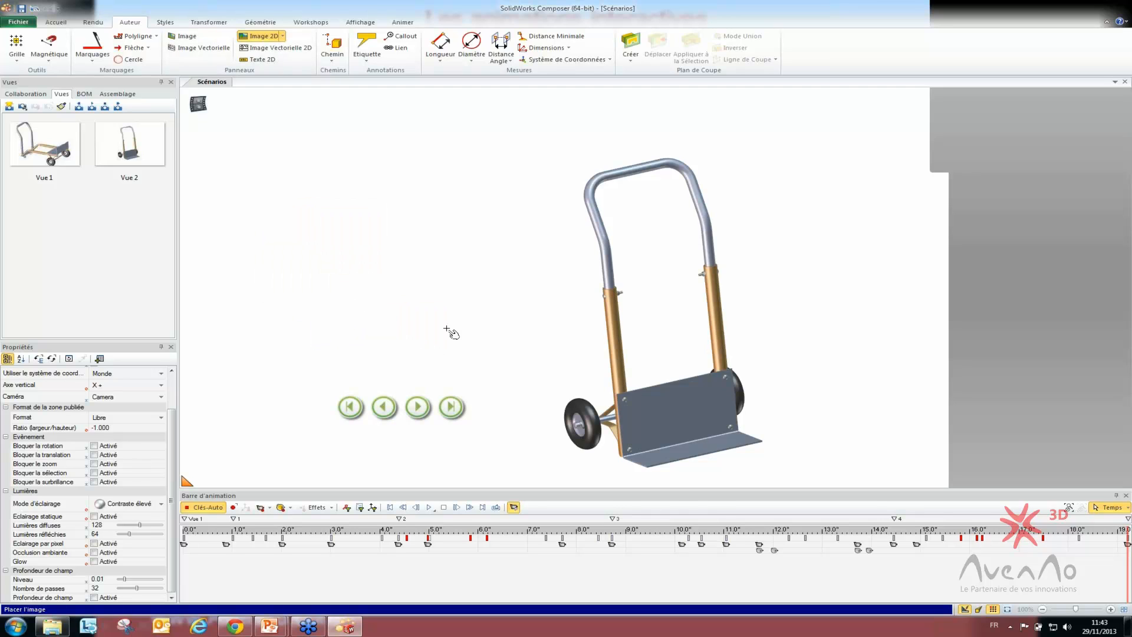
left_click(454, 330)
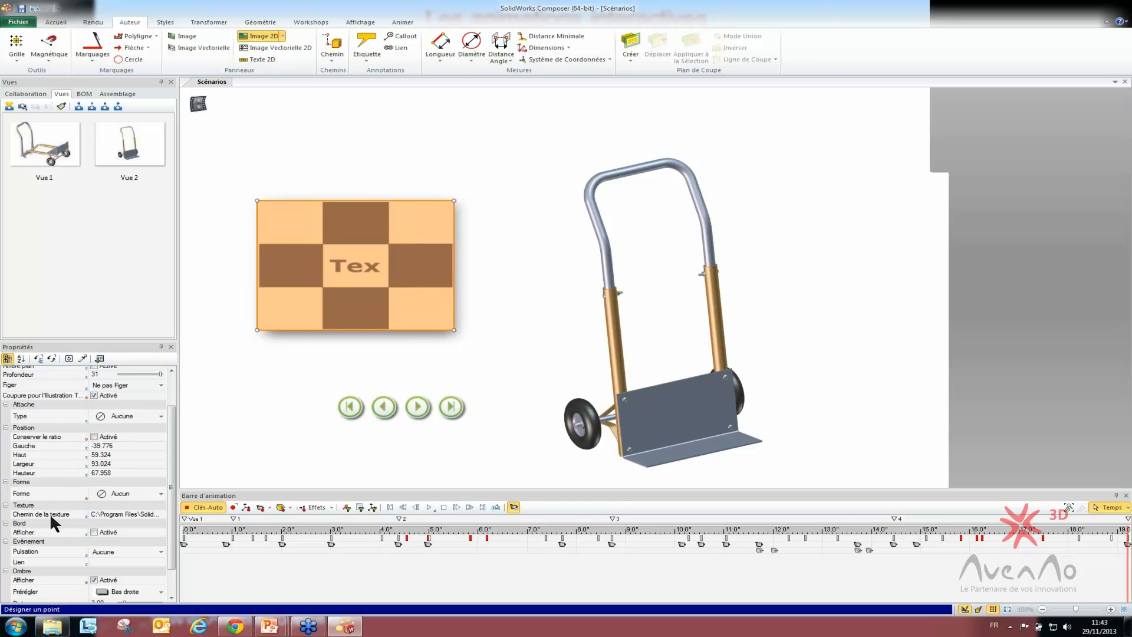
Step: Set the new image's texture path to the Désert picture from the Échantillons d'images folder in the Images library
left_click(161, 514)
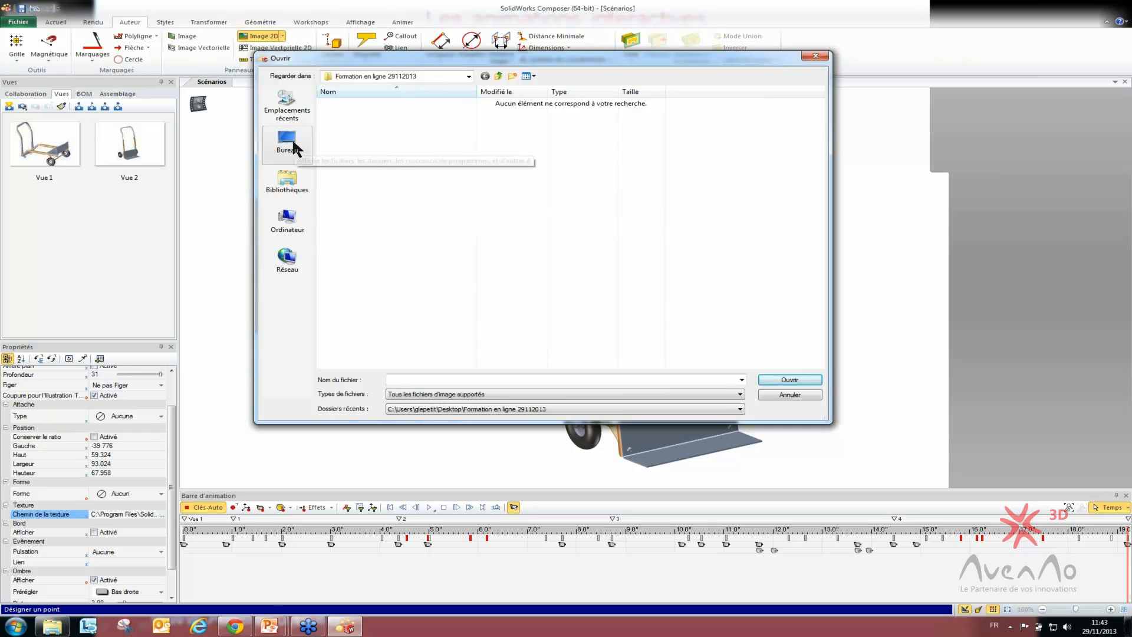
left_click(287, 180)
double_click(499, 100)
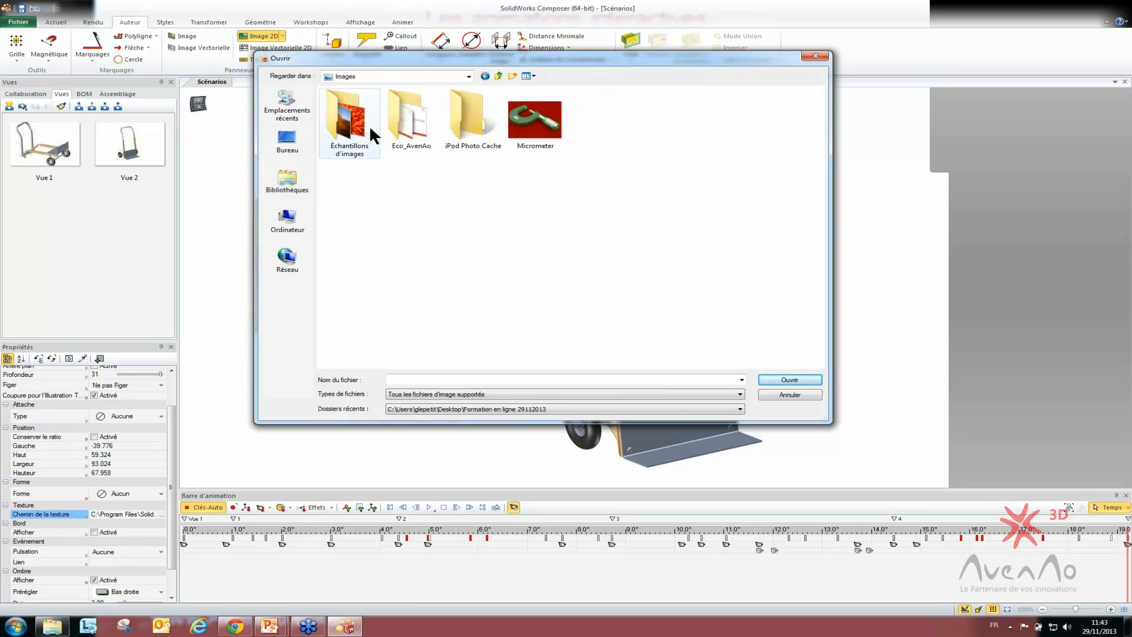
double_click(369, 125)
left_click(420, 131)
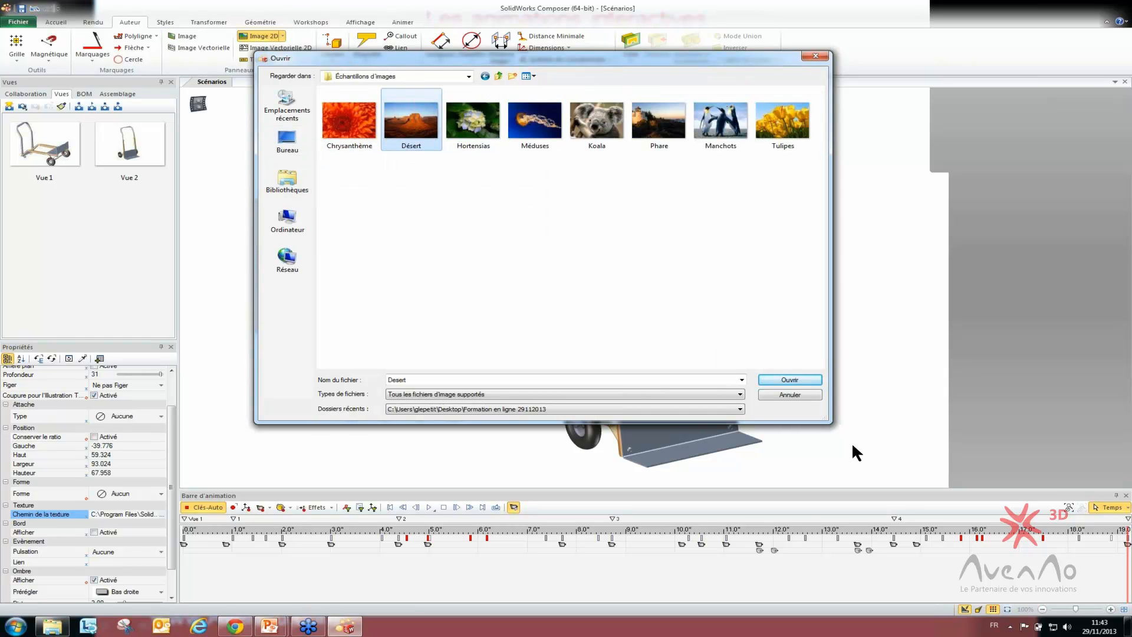
left_click(558, 393)
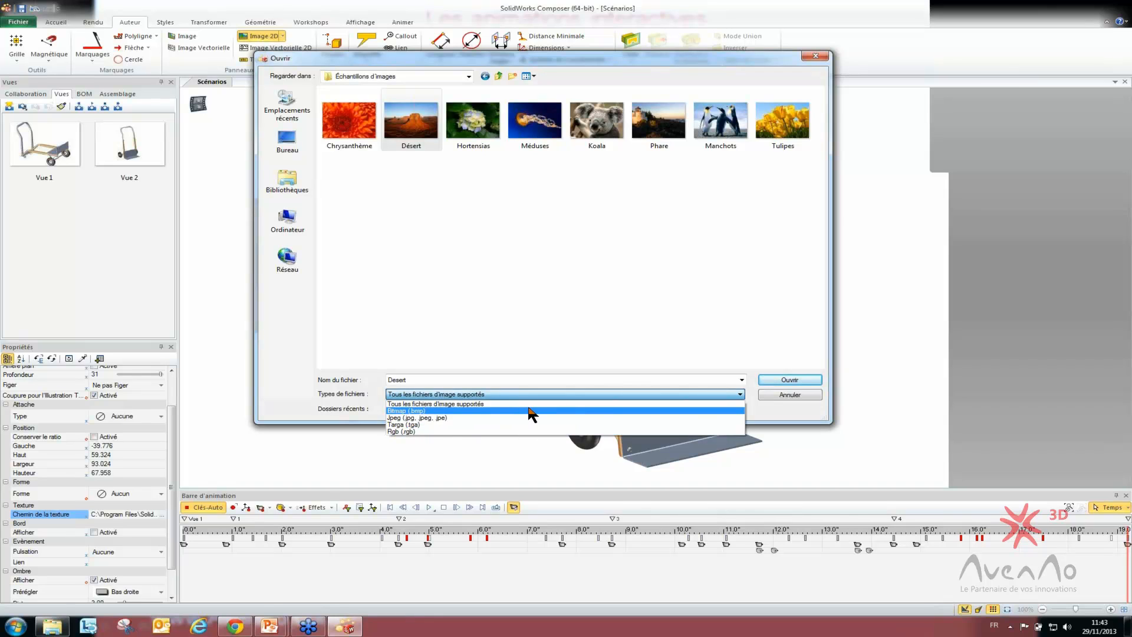
left_click(805, 379)
left_click(787, 380)
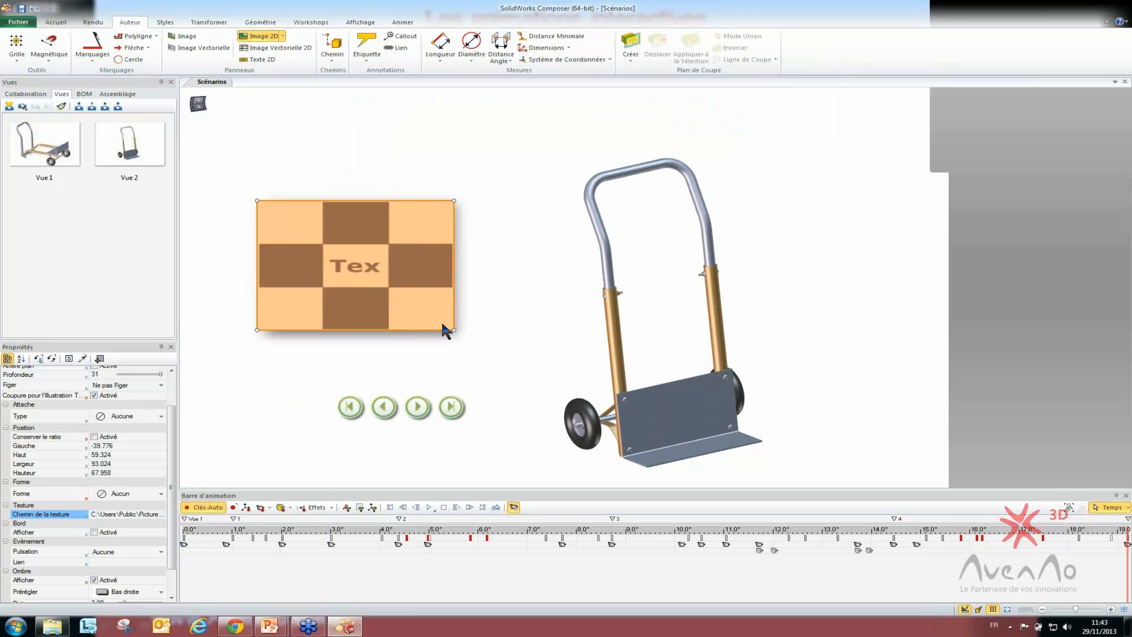
left_click(501, 331)
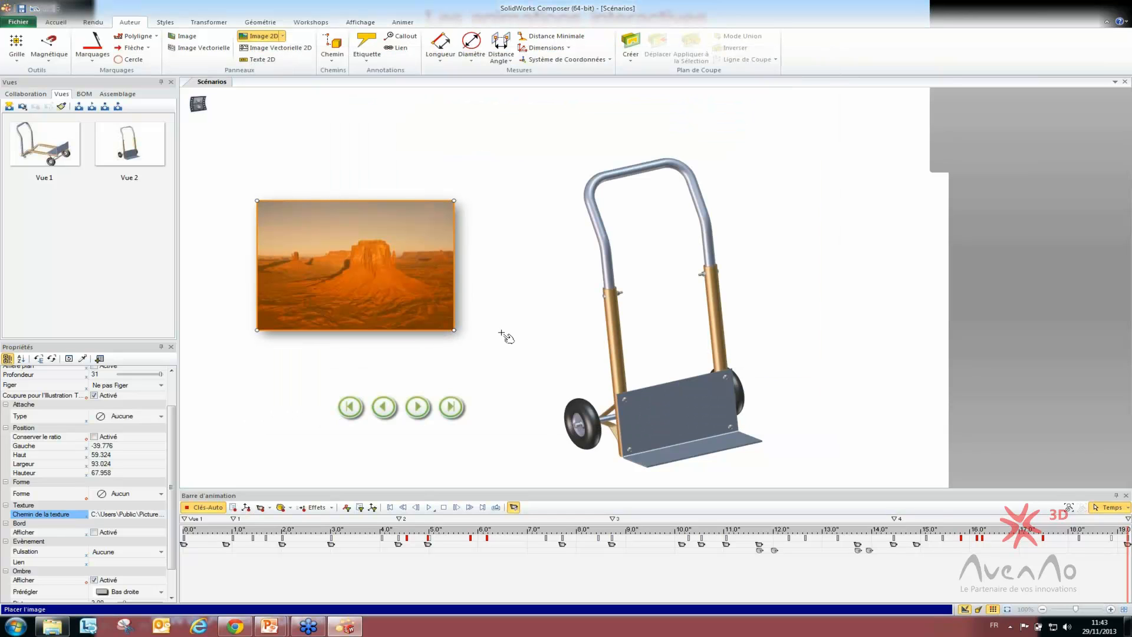
Step: Give the desert image an event link using the next:// URL type
left_click(424, 306)
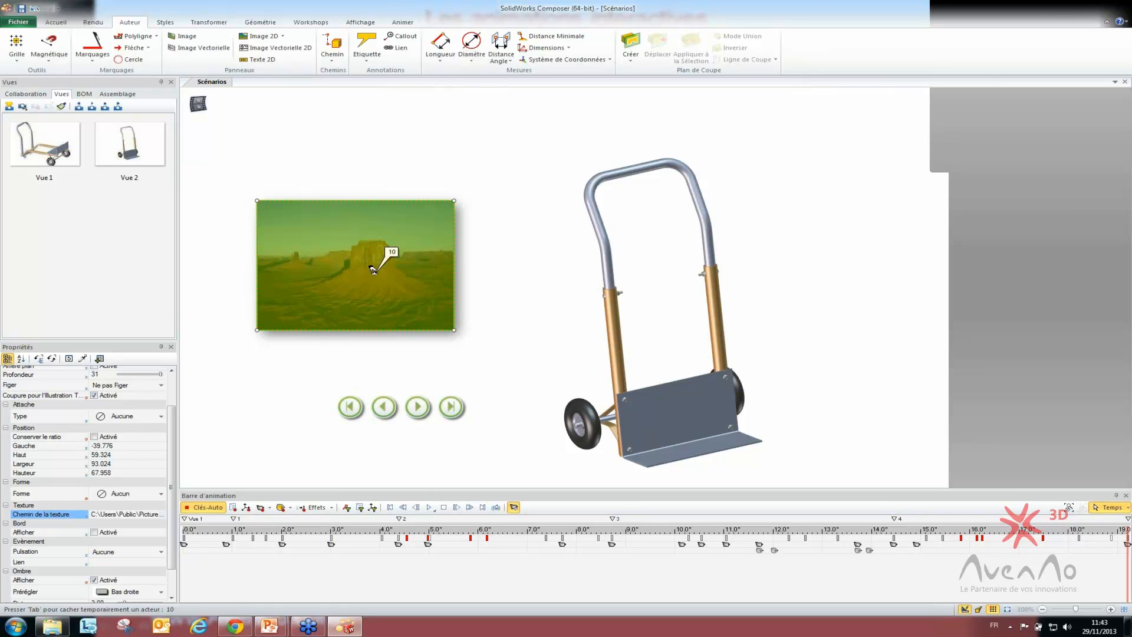
scroll(33, 532, "down", 2)
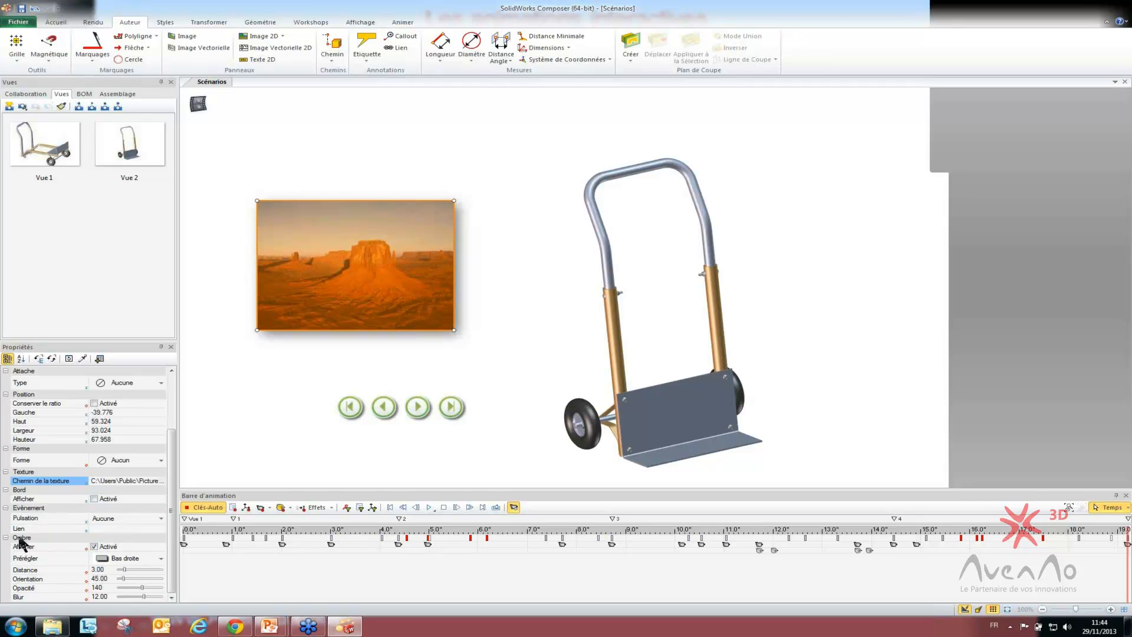
left_click(127, 529)
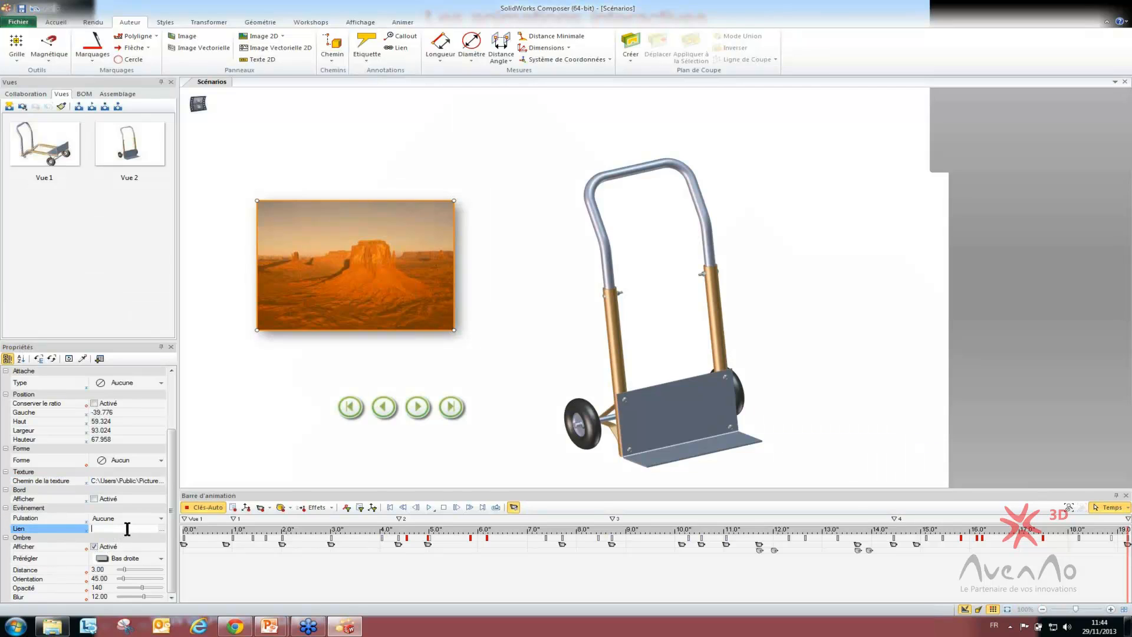
left_click(160, 527)
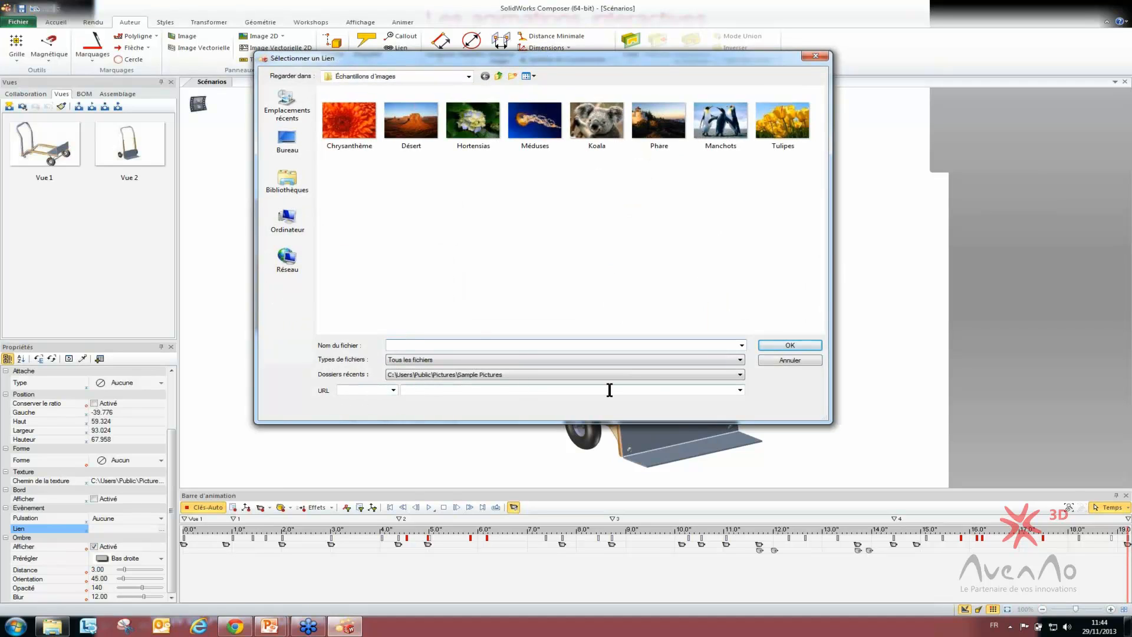
left_click(392, 390)
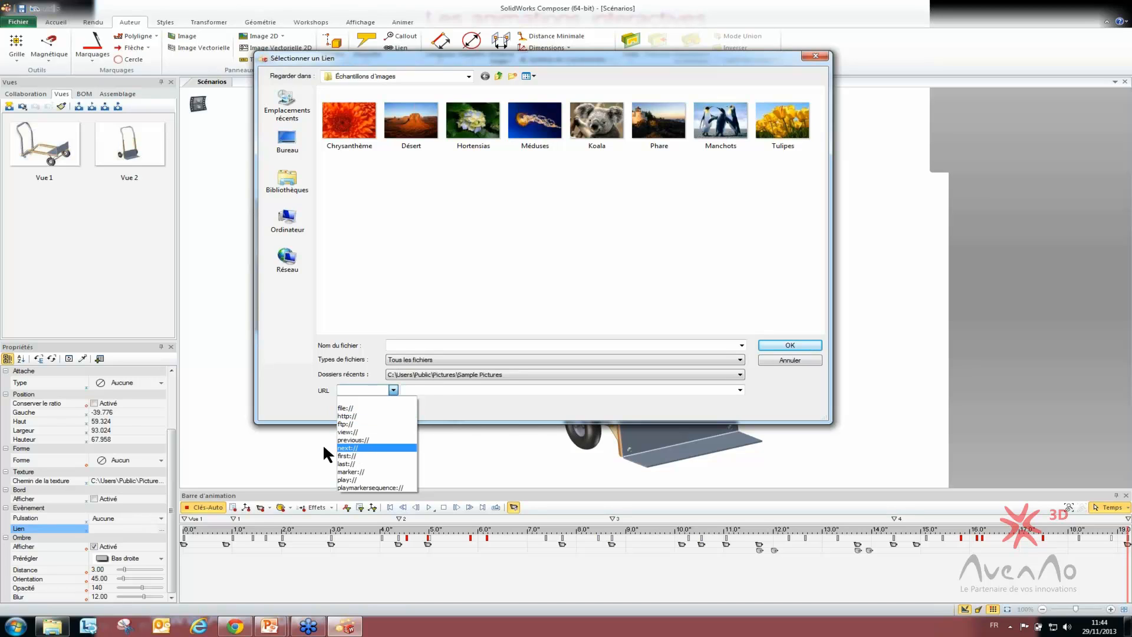
left_click(356, 448)
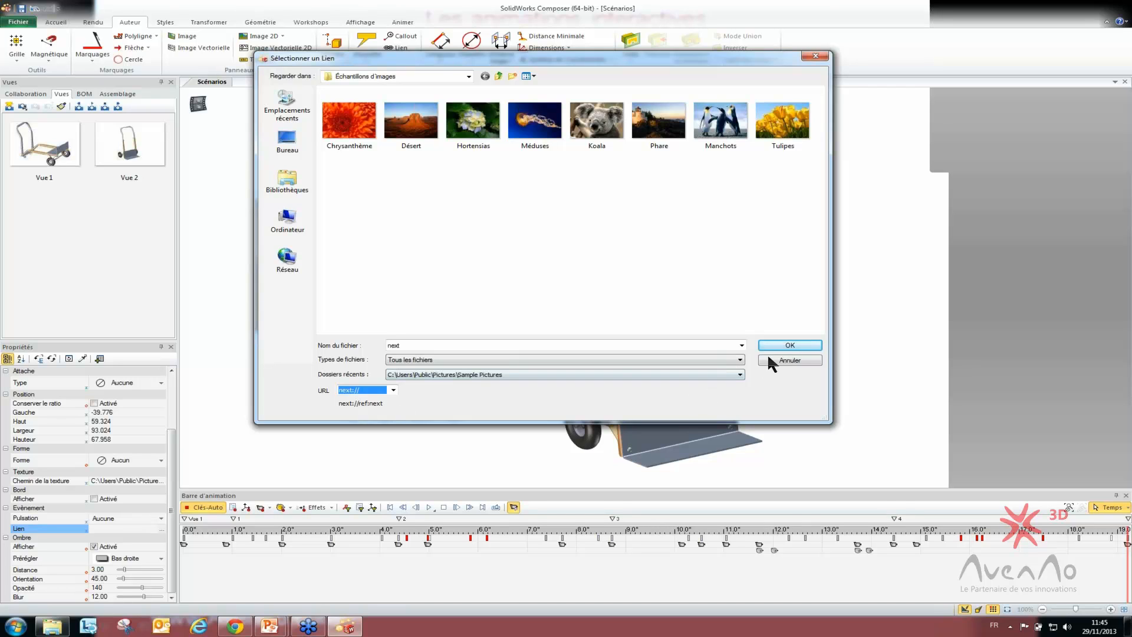
left_click(788, 345)
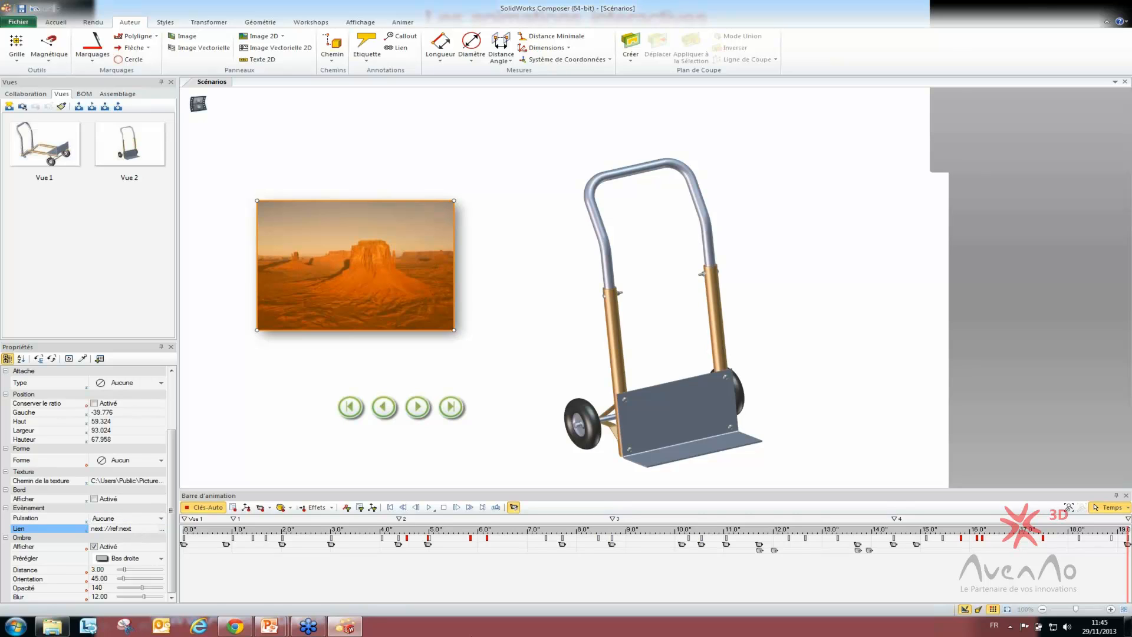
Step: Move the animation time to marker 1 at about 1 second and set the image's opacity to 255
left_click(361, 575)
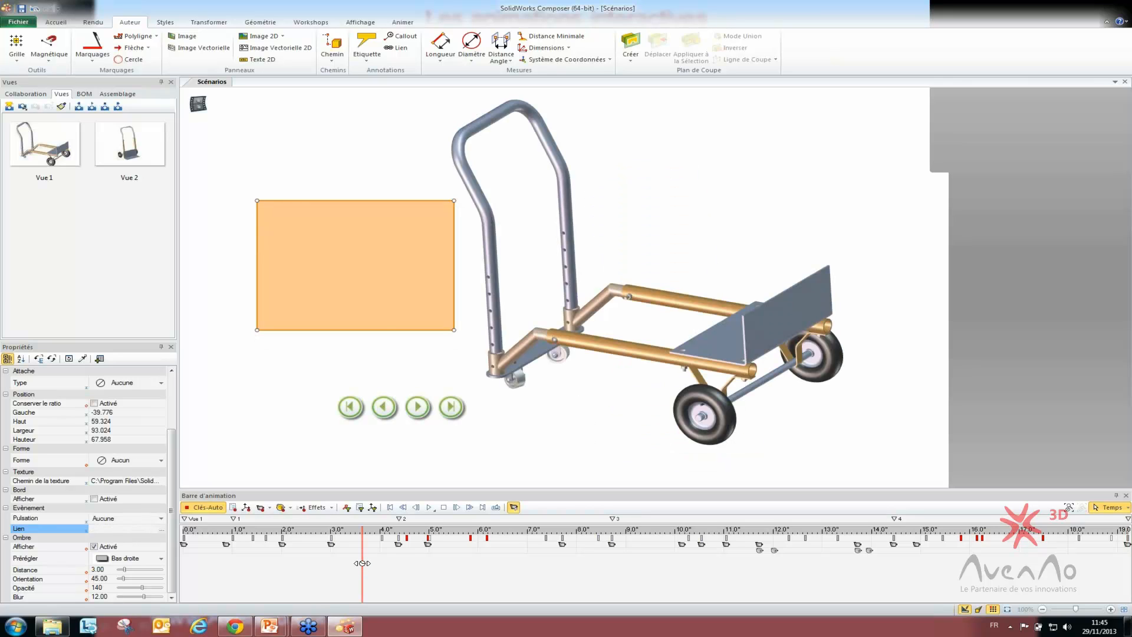
left_click_drag(361, 563, 231, 555)
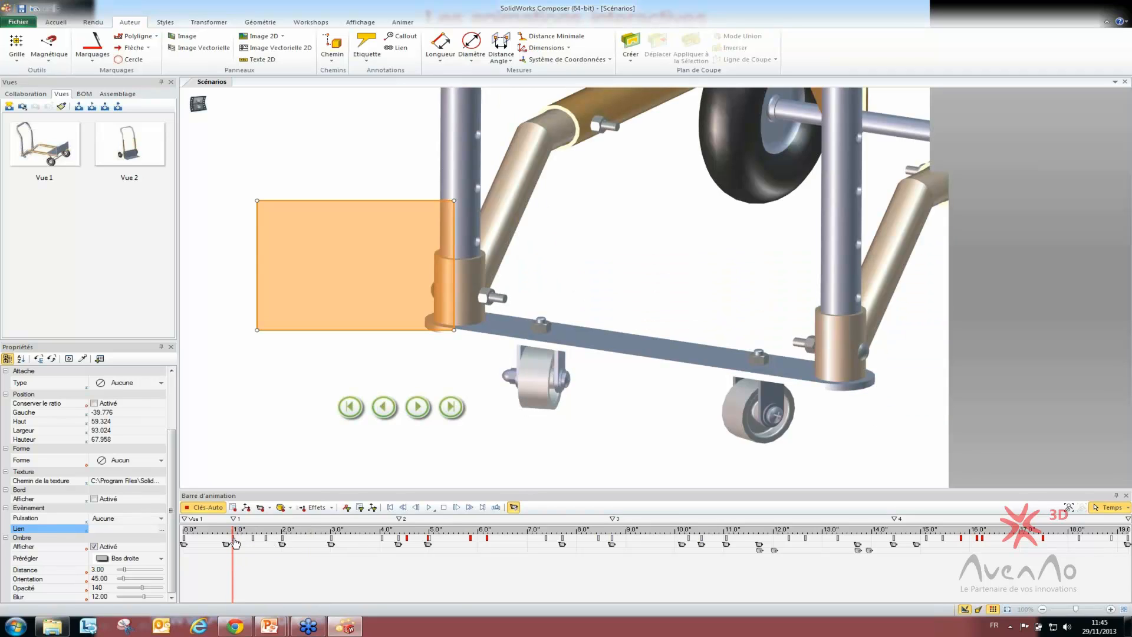
left_click_drag(176, 454, 172, 379)
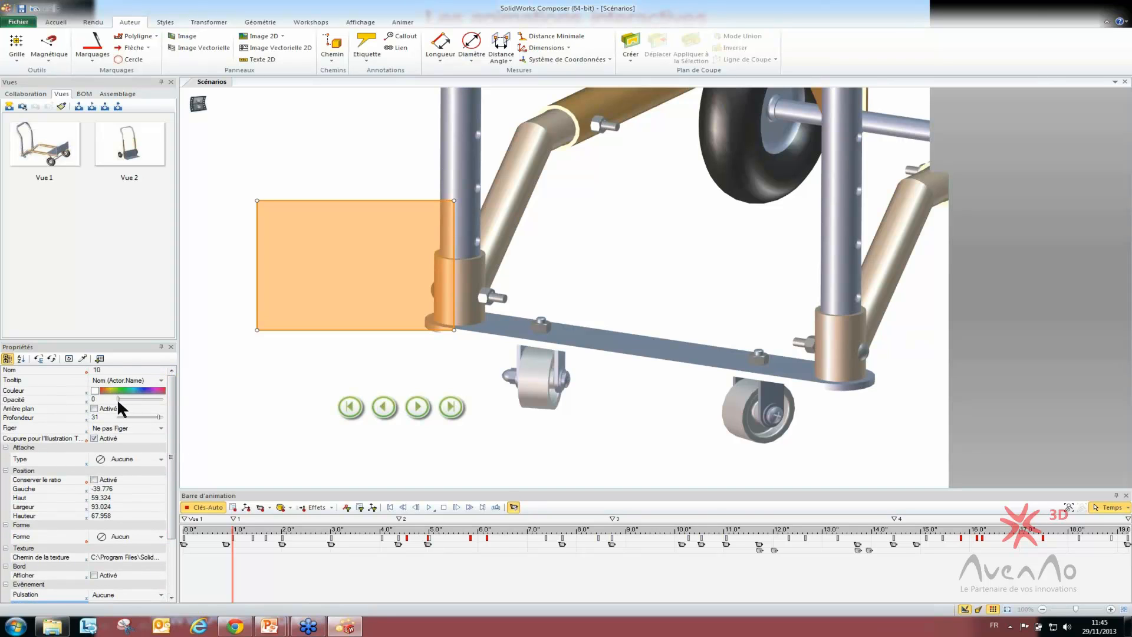
left_click_drag(117, 399, 173, 398)
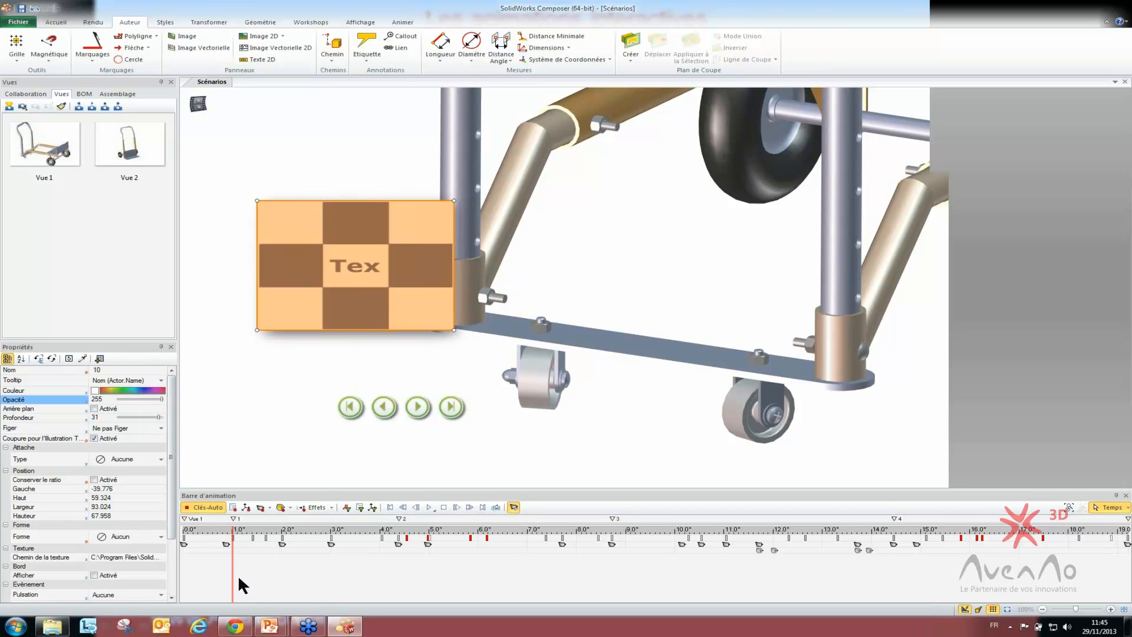
Step: Rework the image's opacity keys on the magnified timeline around marker 1, setting the opacity to 0
left_click_drag(233, 564, 231, 566)
left_click_drag(159, 399, 108, 406)
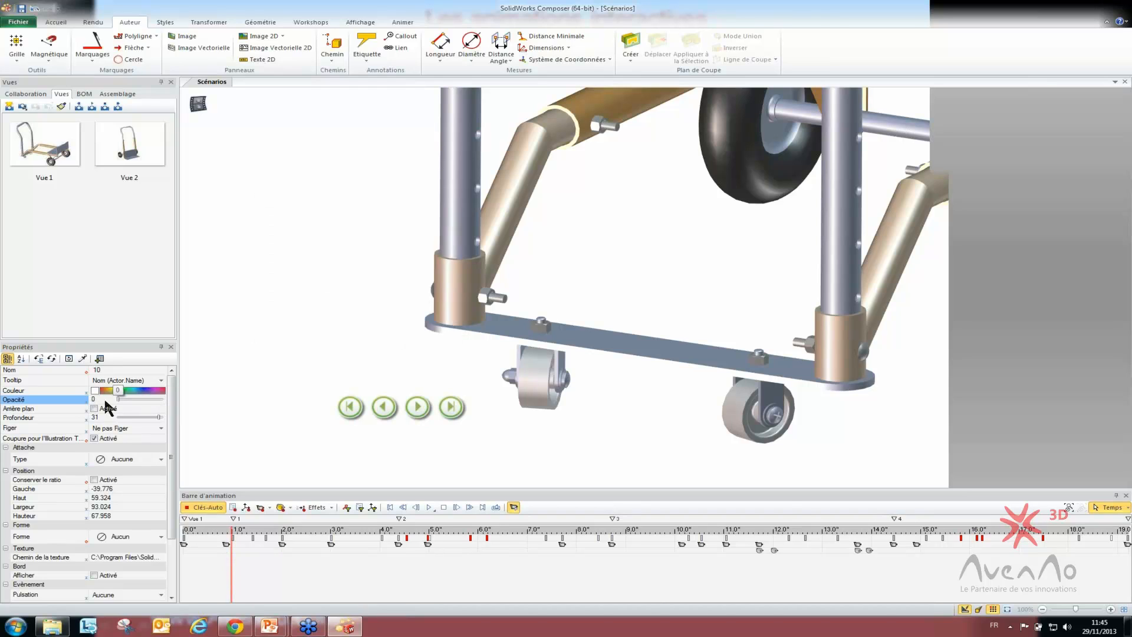
left_click_drag(231, 562, 243, 561)
scroll(236, 561, "up", 4)
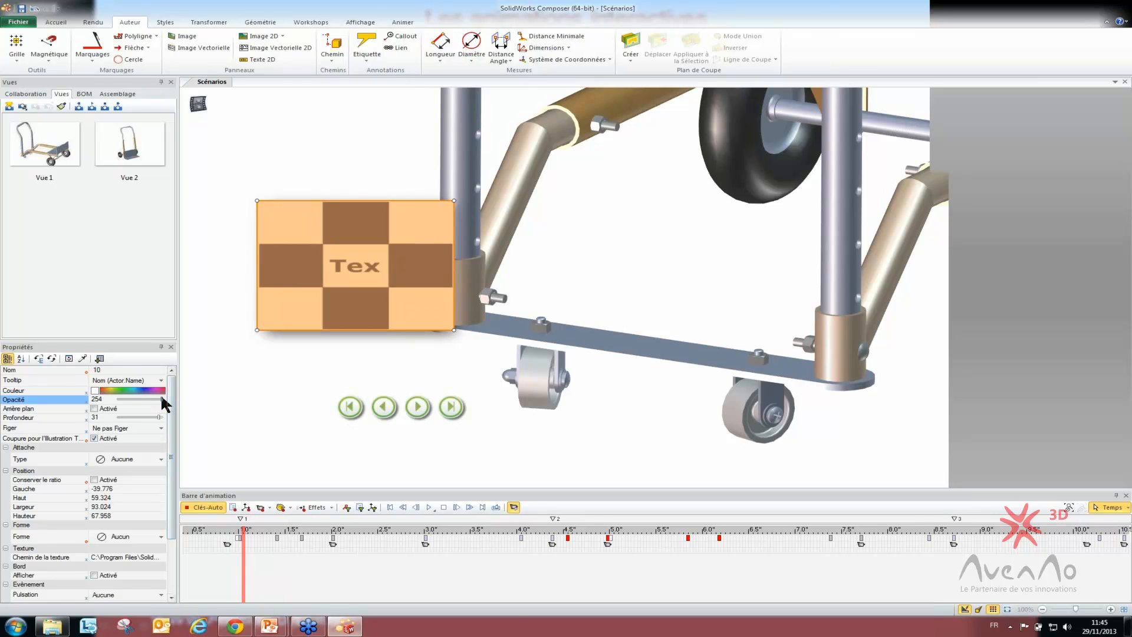
left_click_drag(164, 404, 109, 400)
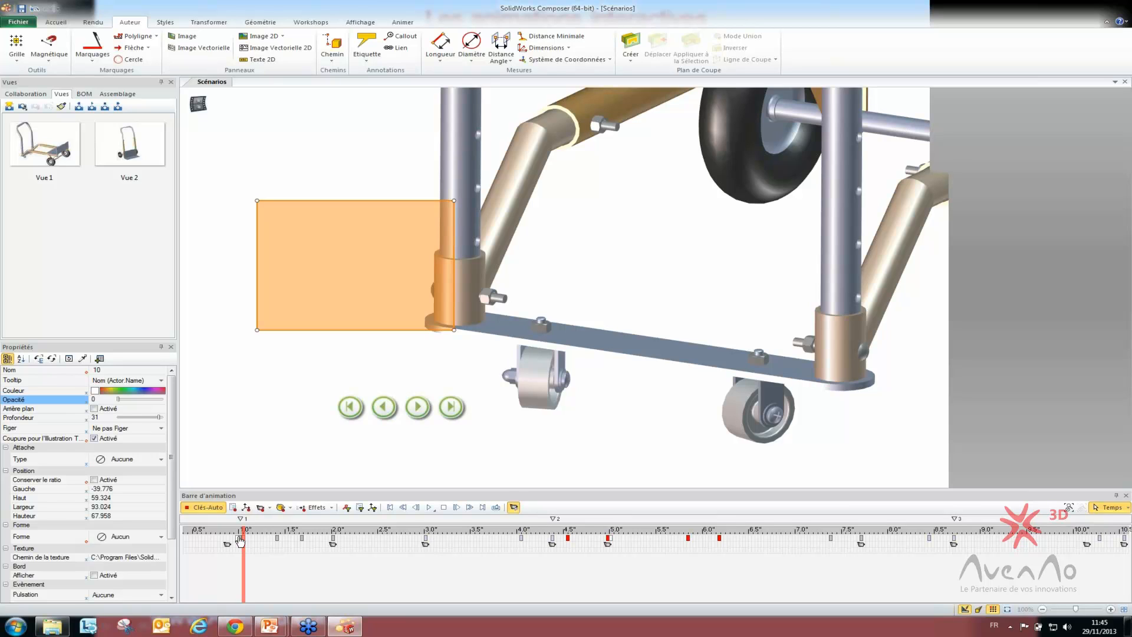
Step: At the start of the timeline, select image panel 10 in the collaboration tree and set its texture to the Désert sample picture
left_click_drag(244, 563, 184, 562)
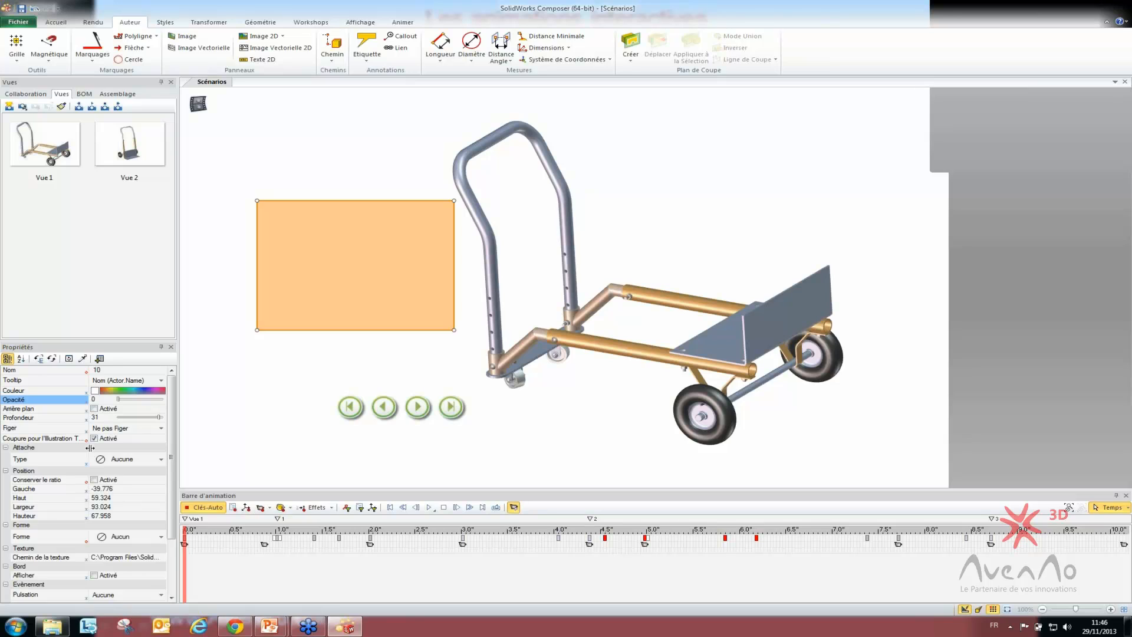
key("Delete")
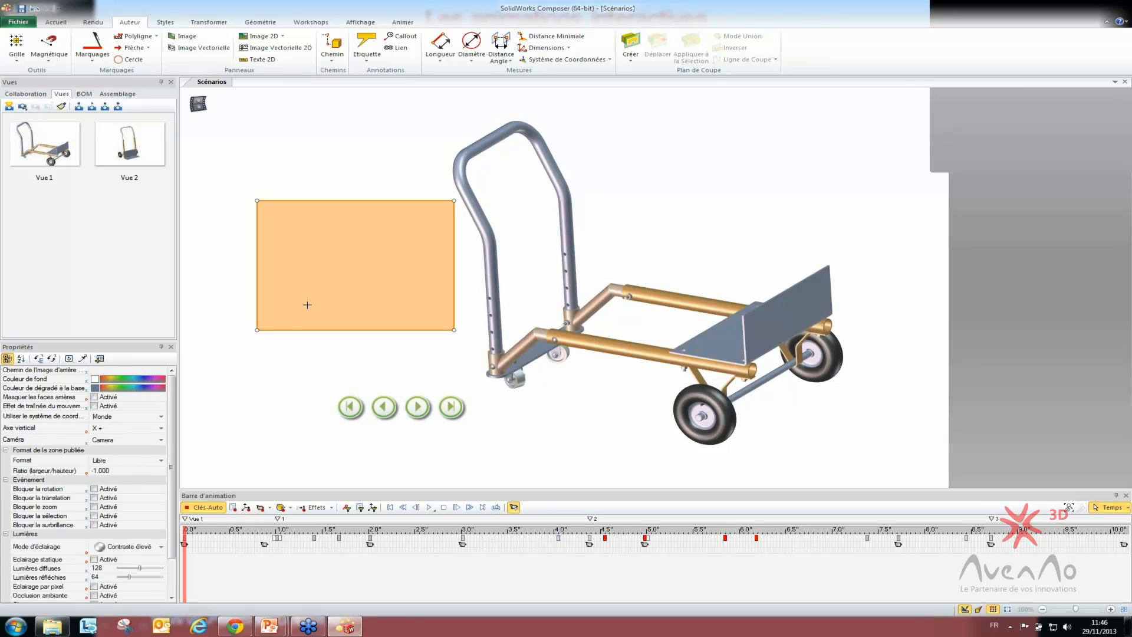
left_click(24, 94)
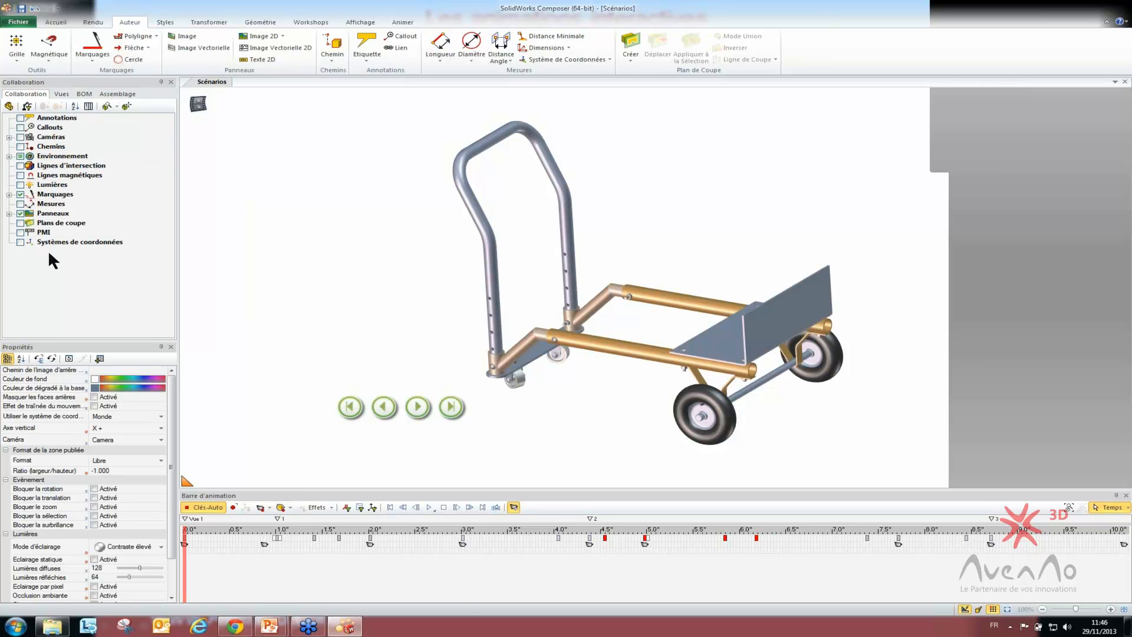
left_click(9, 213)
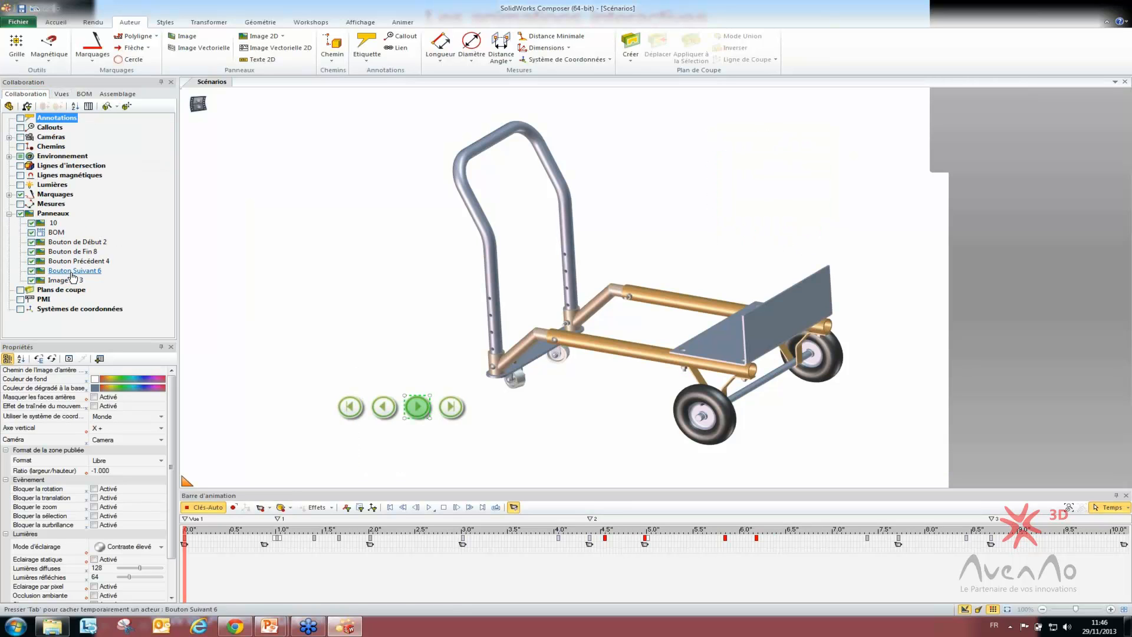
left_click(55, 224)
left_click(55, 223)
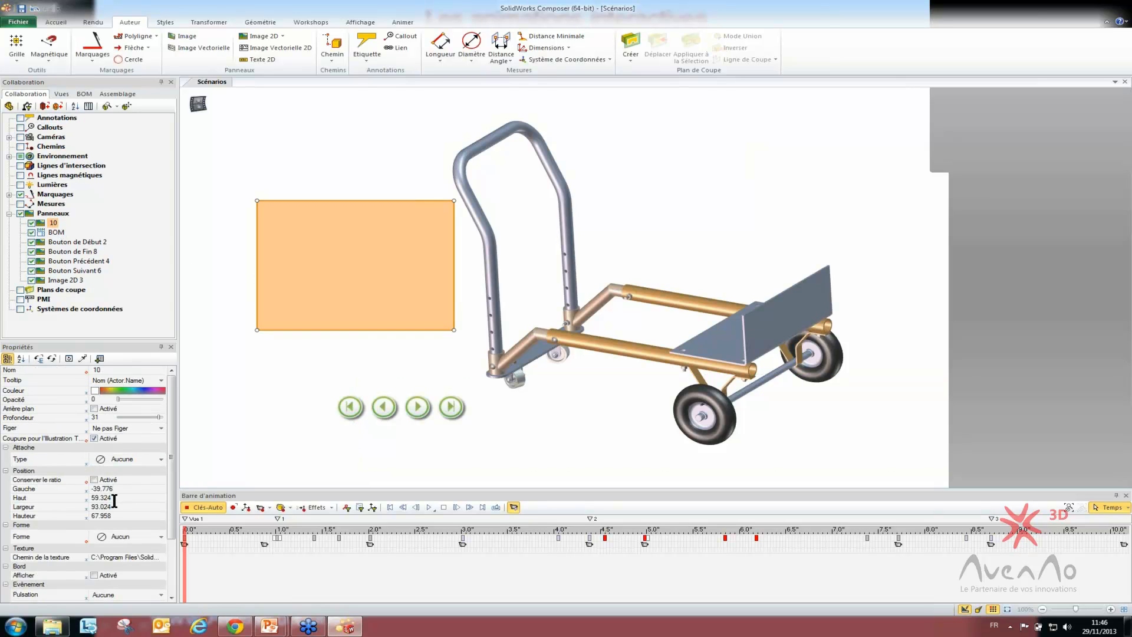
scroll(120, 500, "down", 2)
scroll(120, 500, "down", 3)
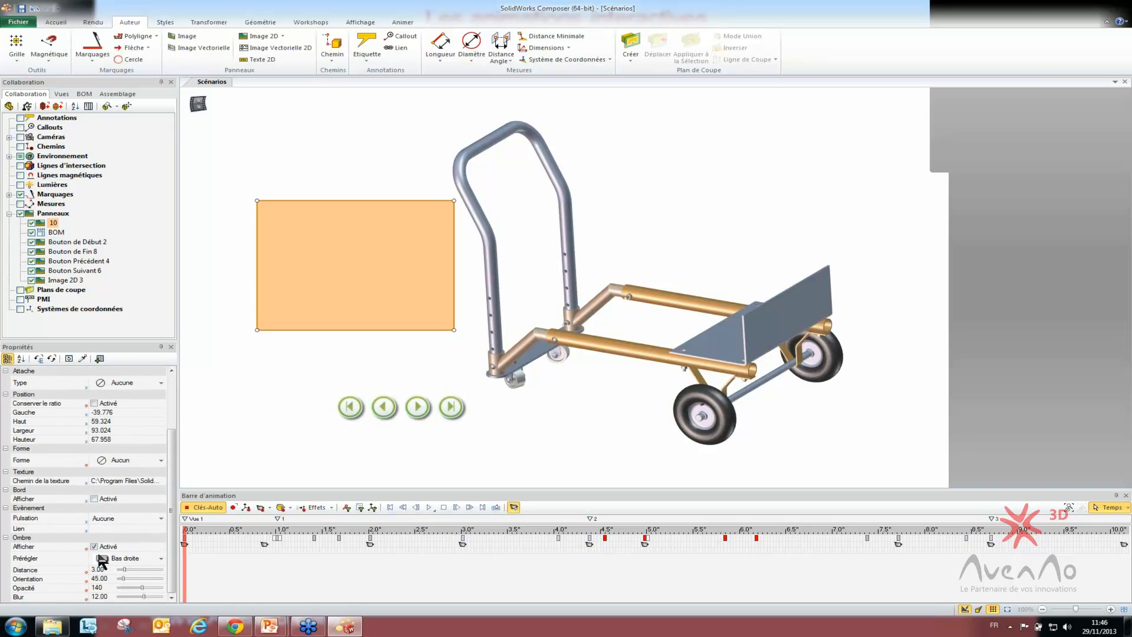
left_click(135, 482)
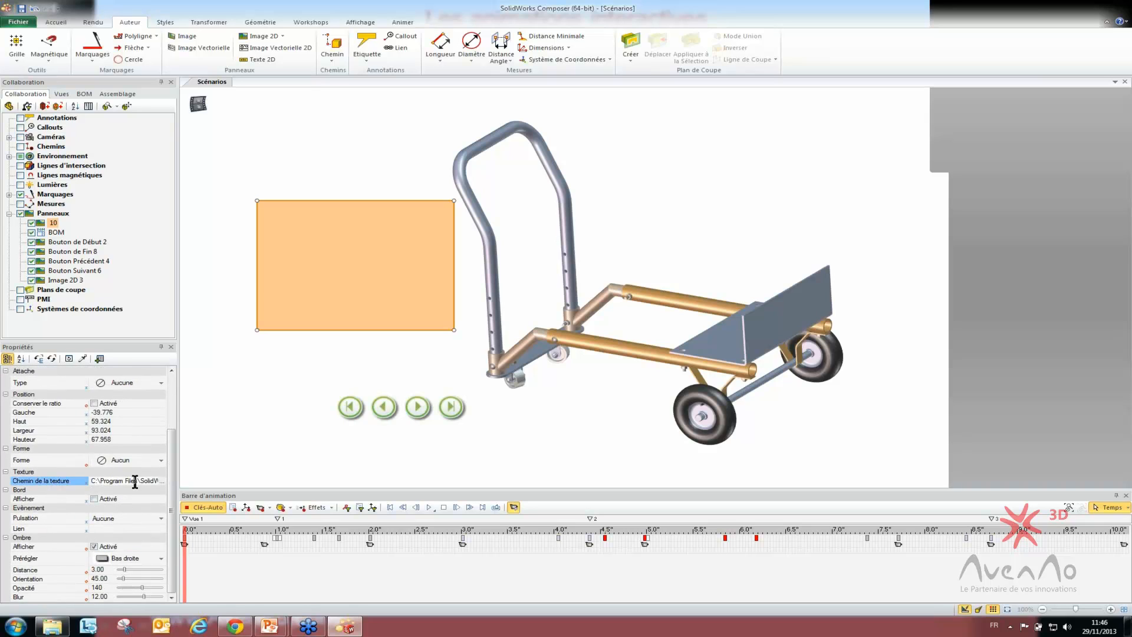
left_click(160, 478)
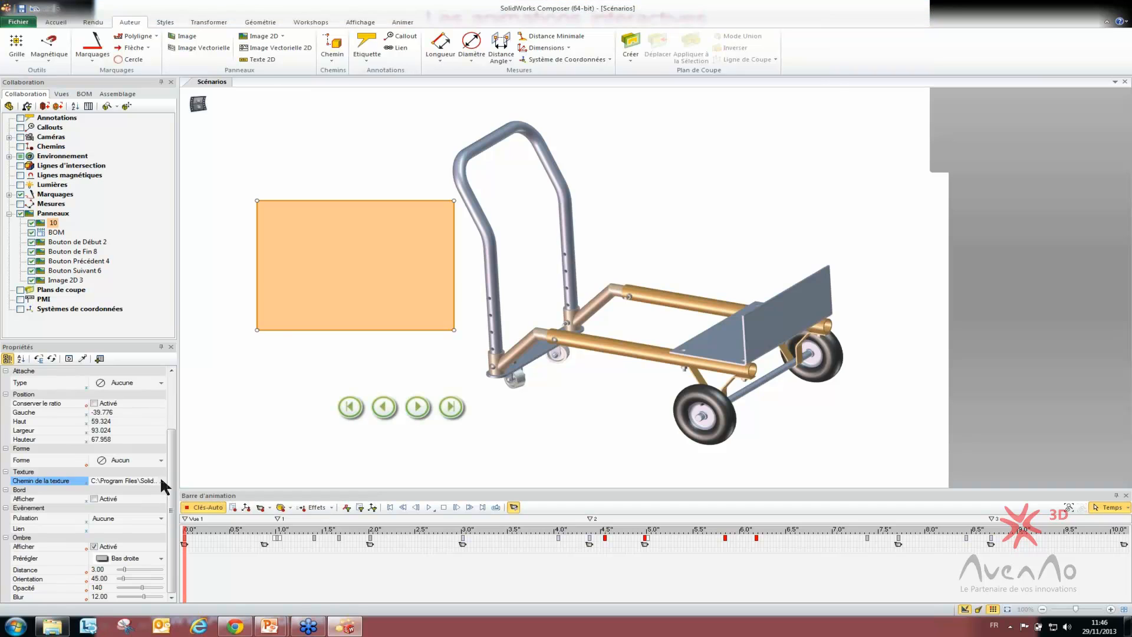
left_click(408, 121)
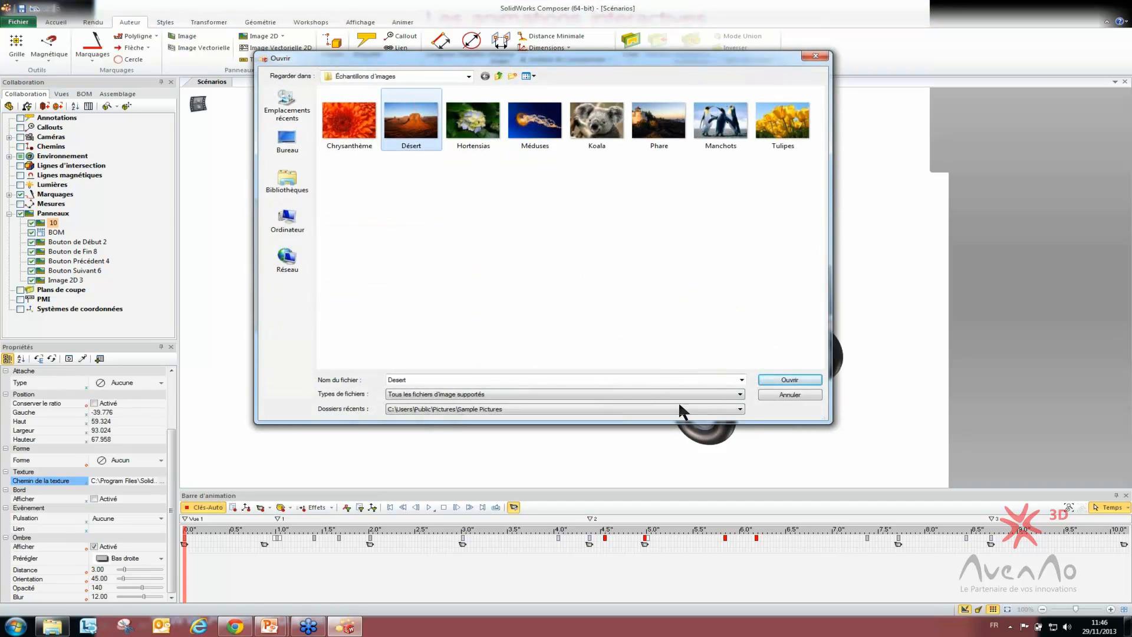
left_click(788, 380)
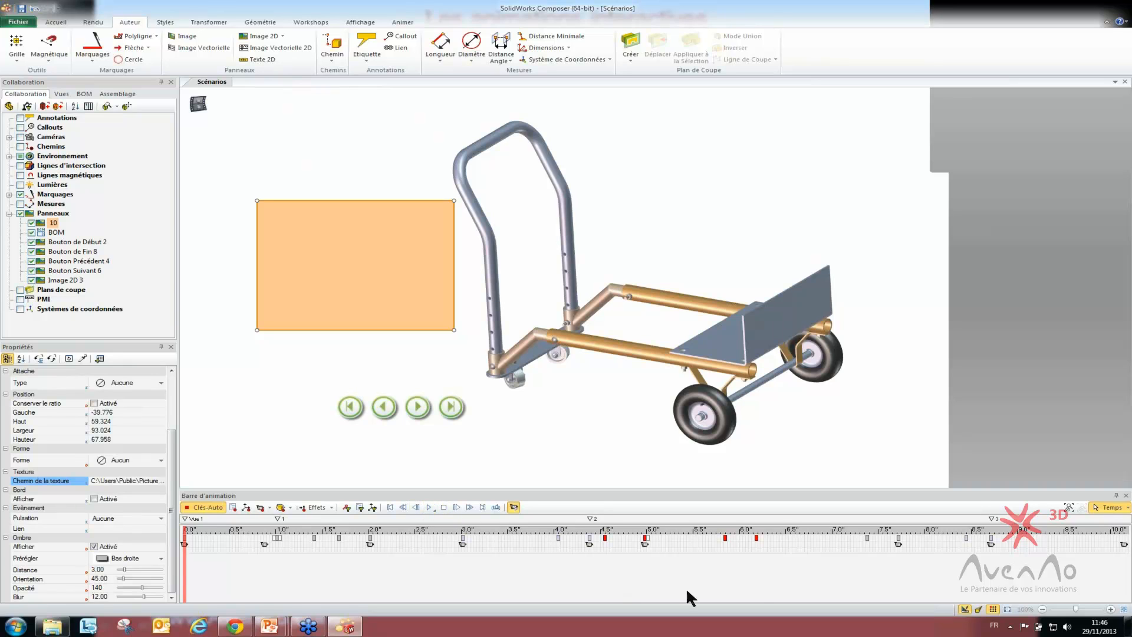
Step: Turn off design mode and clear the image selection
left_click(964, 609)
left_click(286, 384)
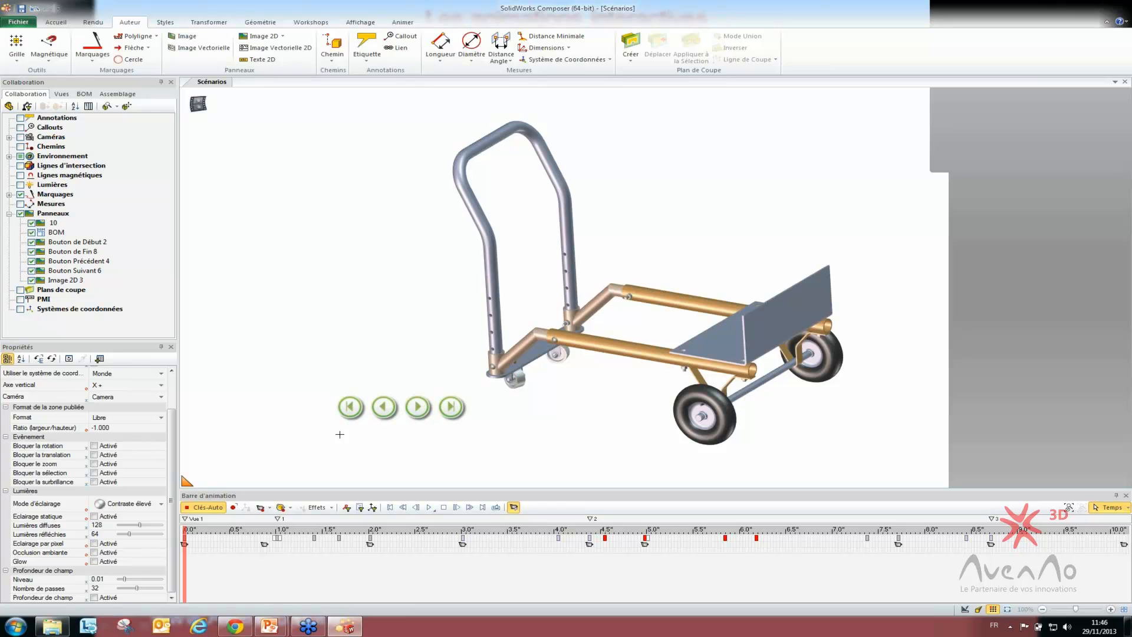
Step: Play the animation, return to its start and view the image at marker 1
left_click(429, 508)
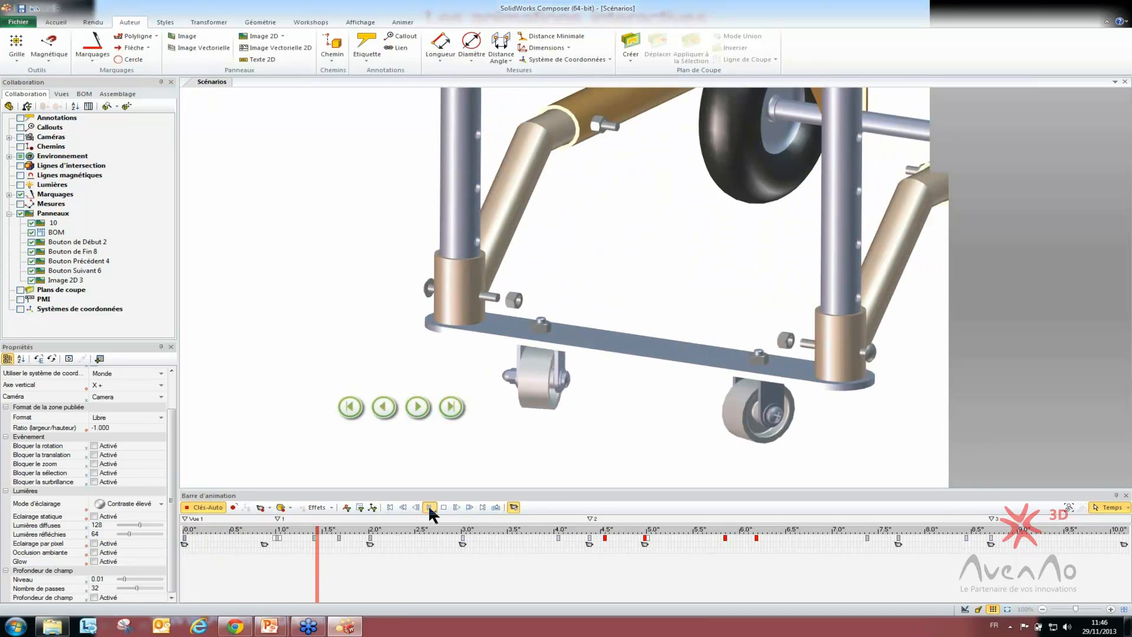
left_click(390, 507)
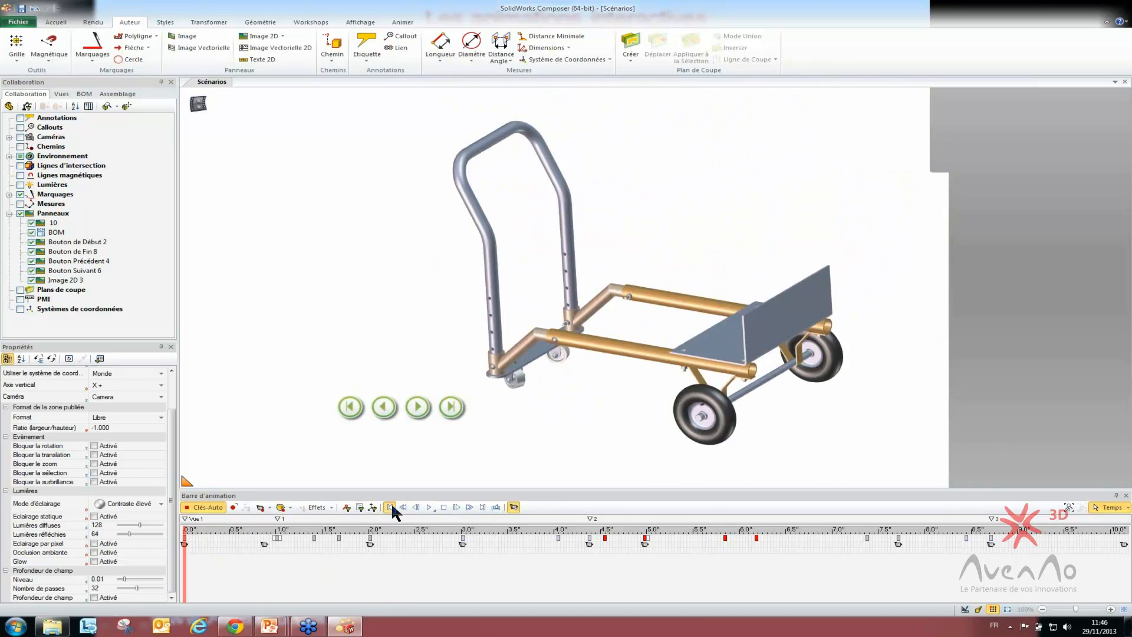
left_click(277, 543)
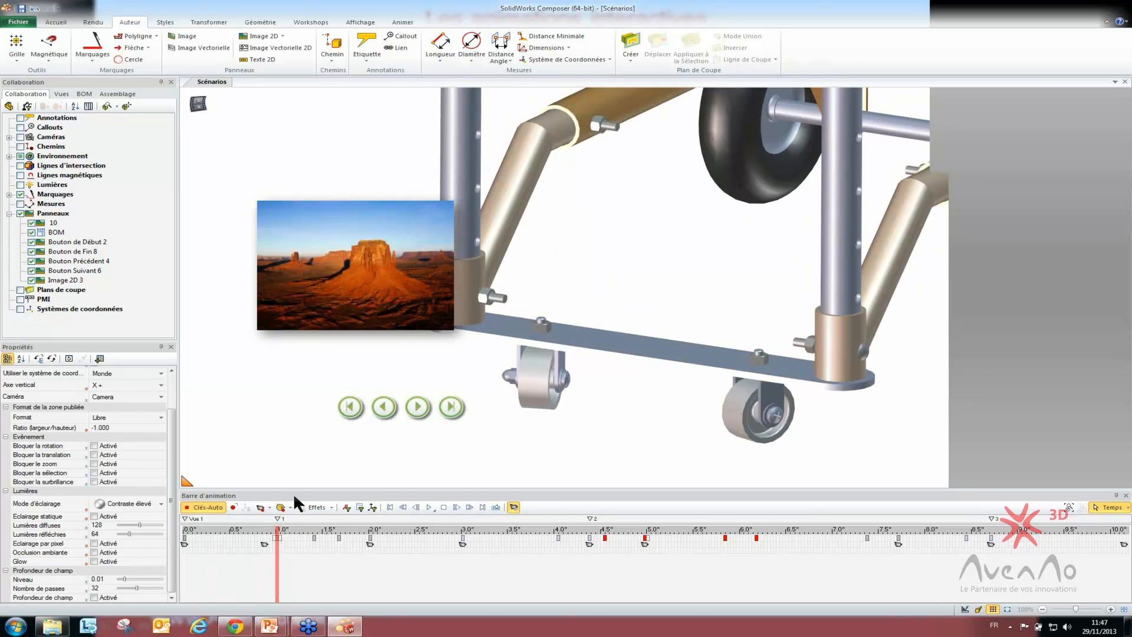
Step: In design mode, link the desert image at marker 1 to next://ref:next and set its pulsation to 200 ms
left_click(964, 609)
left_click_drag(171, 458, 171, 493)
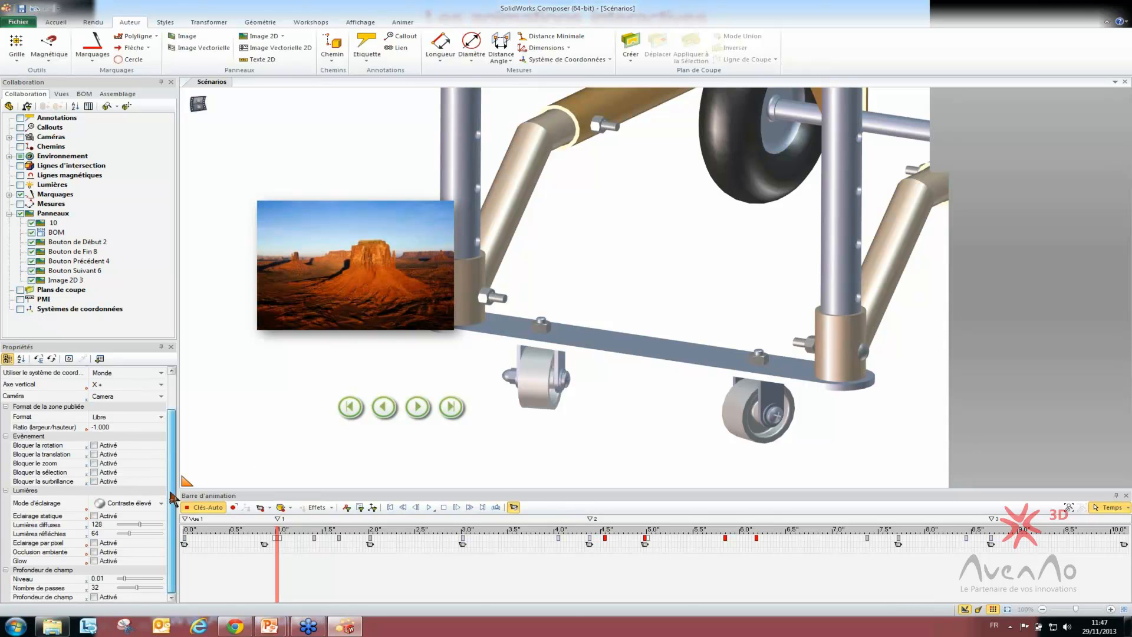
left_click(312, 313)
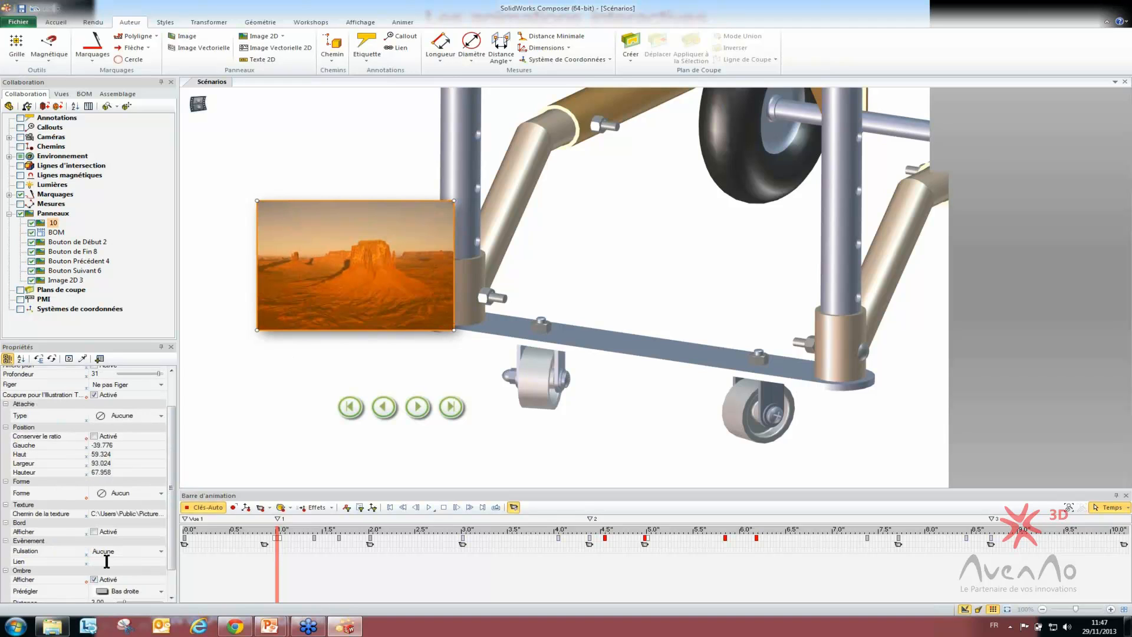
left_click(157, 562)
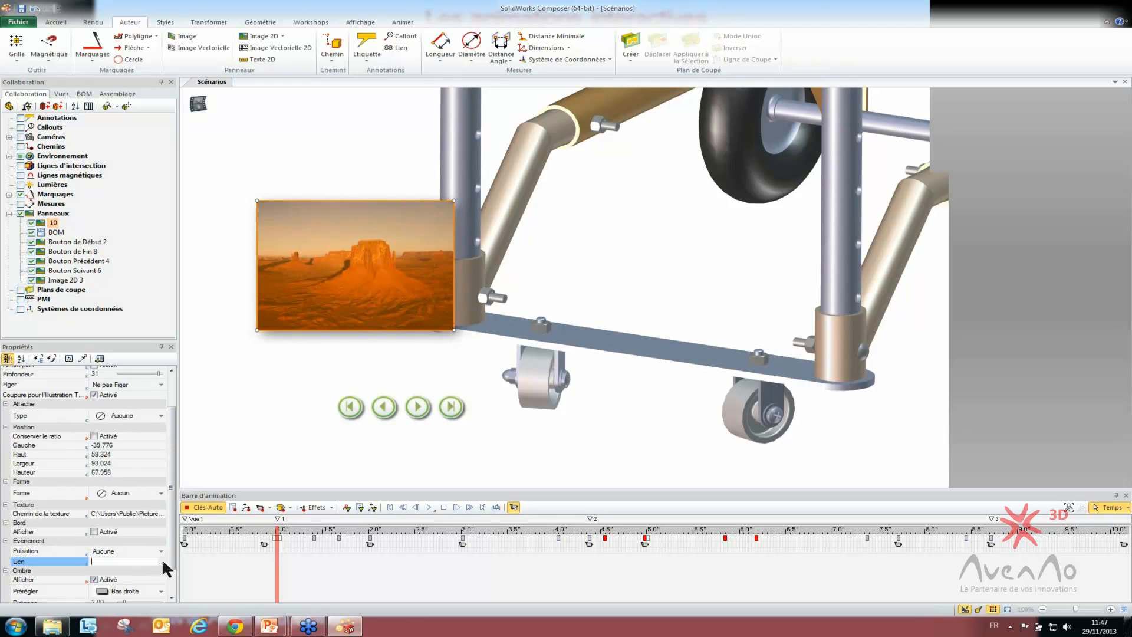
left_click(161, 560)
left_click(389, 389)
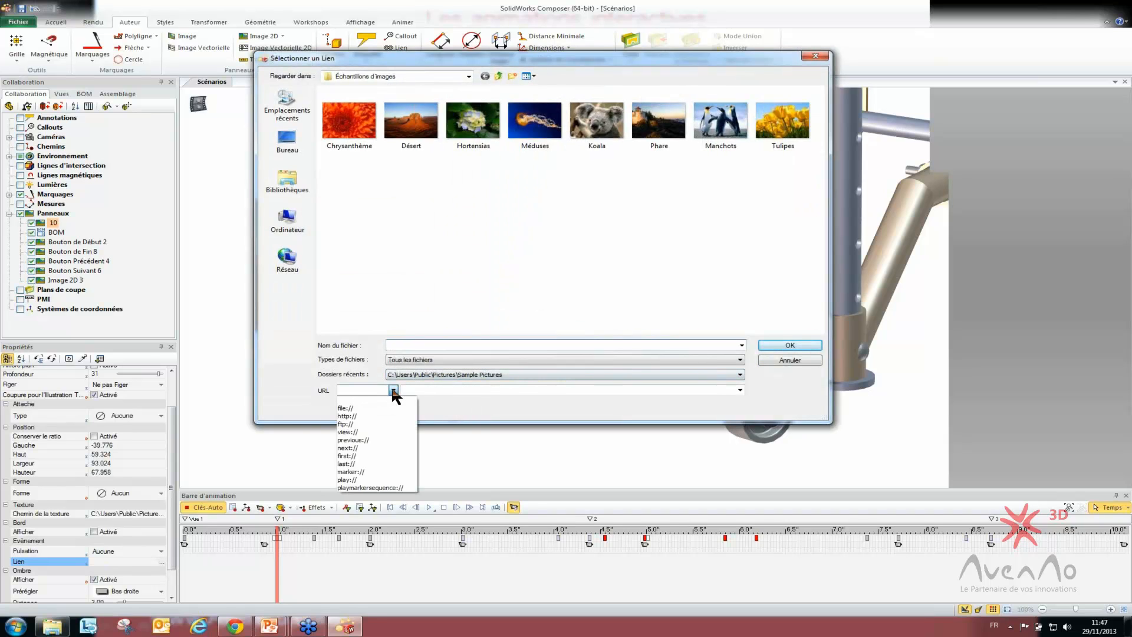
left_click(355, 446)
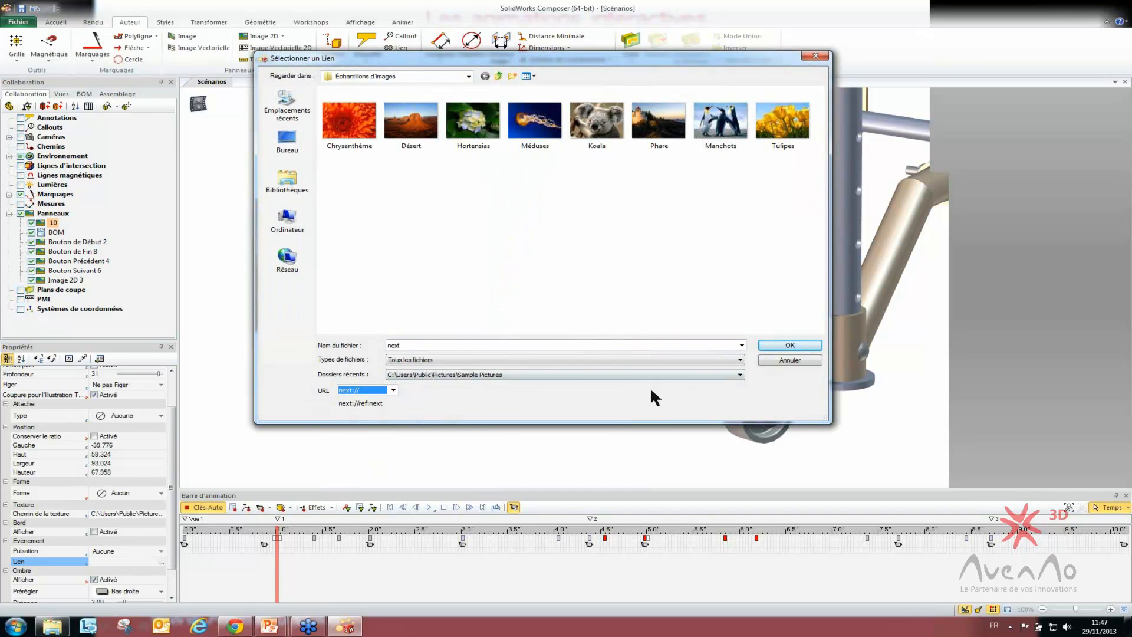
left_click(775, 344)
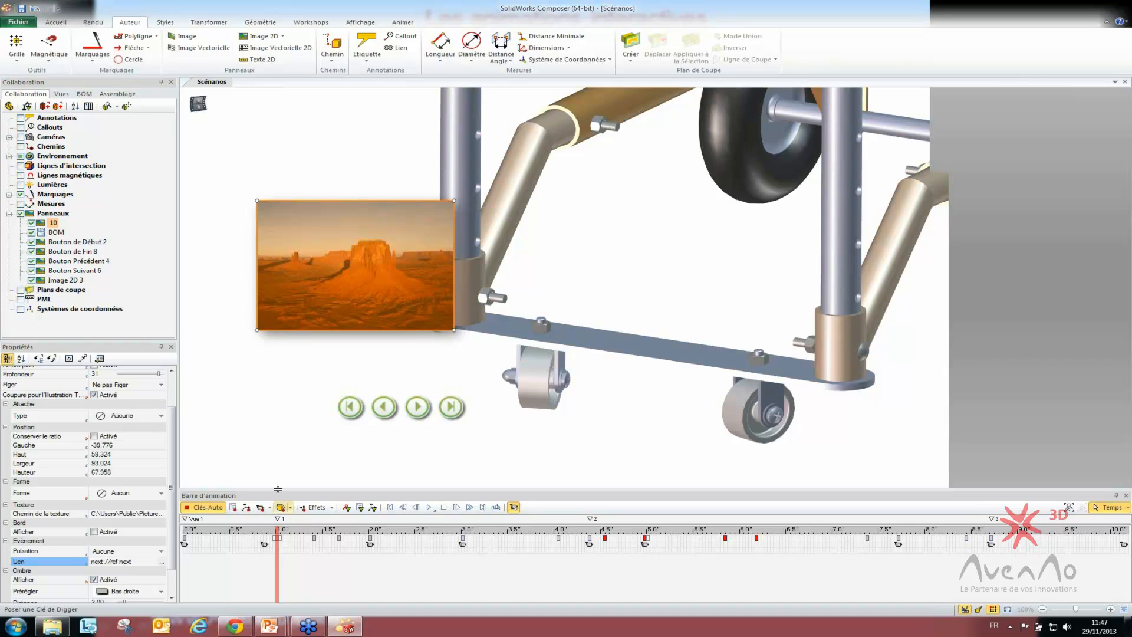
left_click(112, 552)
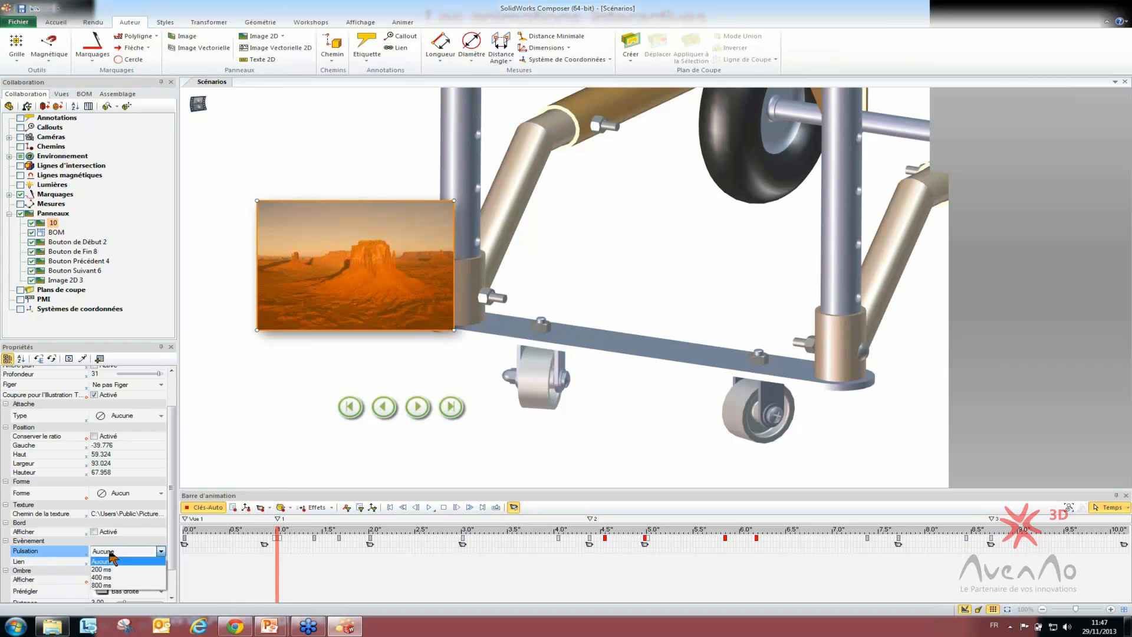
left_click(108, 574)
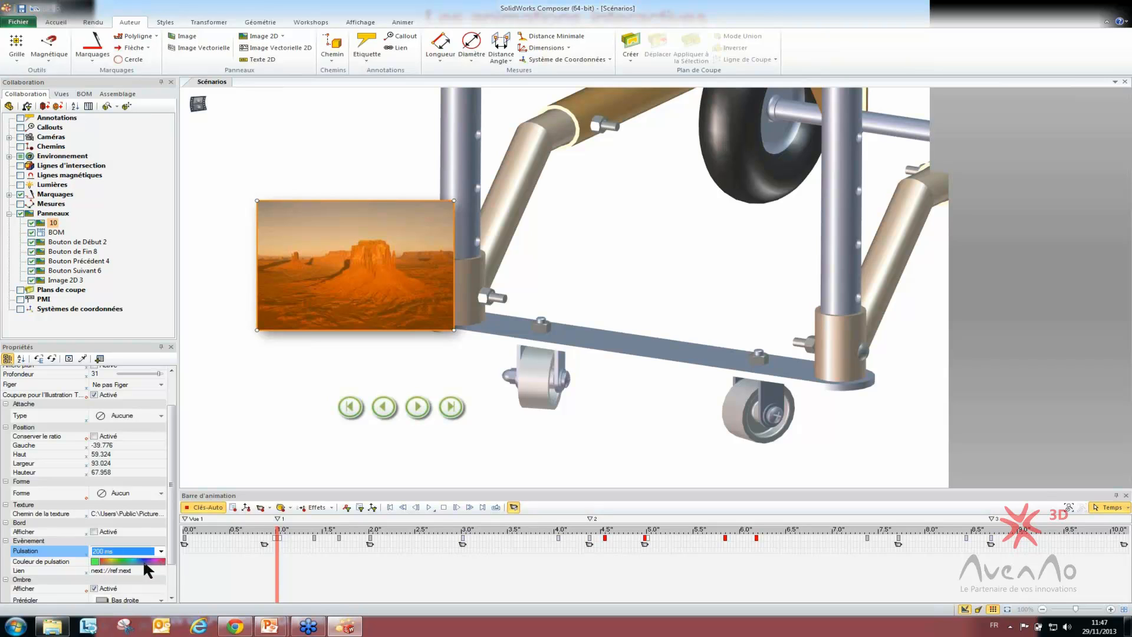
Step: Turn off design mode, play the animation from the start and check the image's pulsation at marker 1
left_click(389, 506)
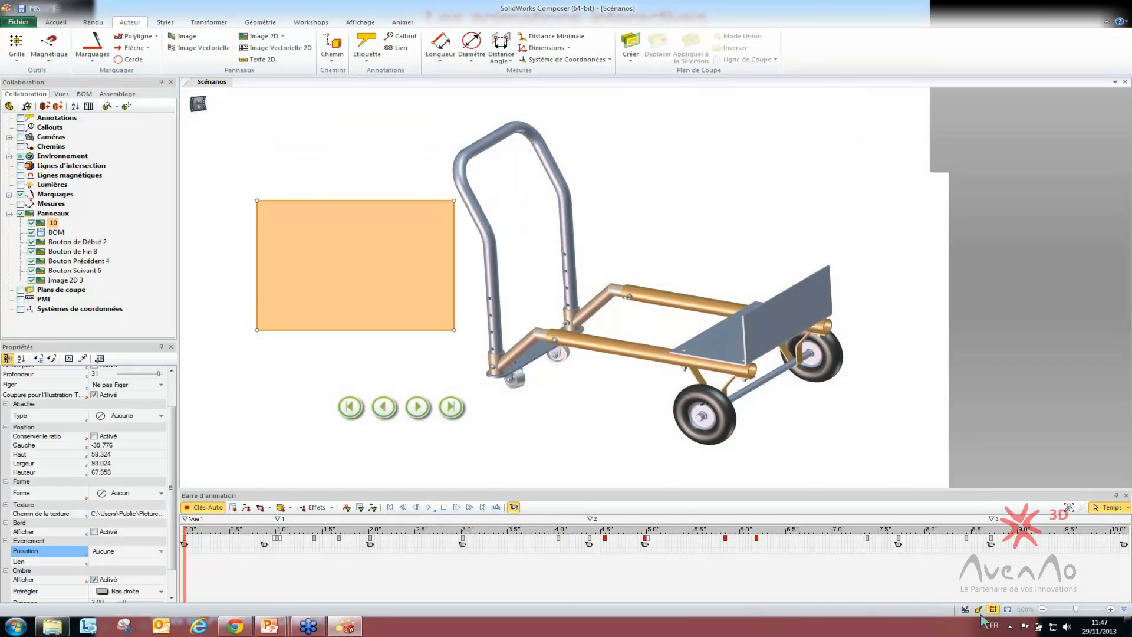
left_click(429, 506)
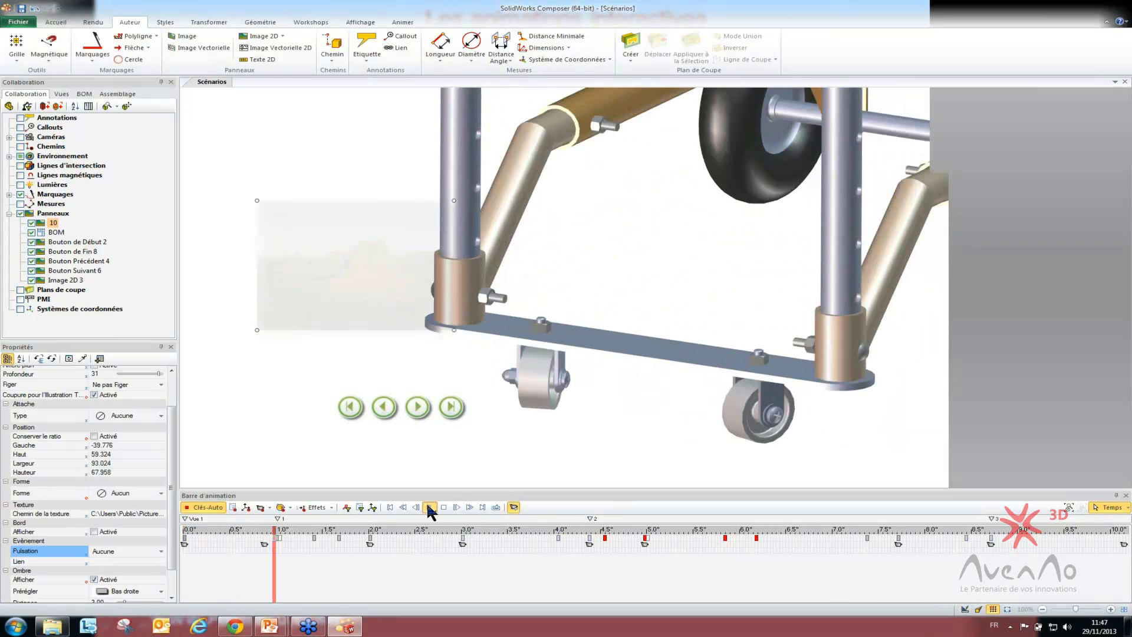
left_click(389, 507)
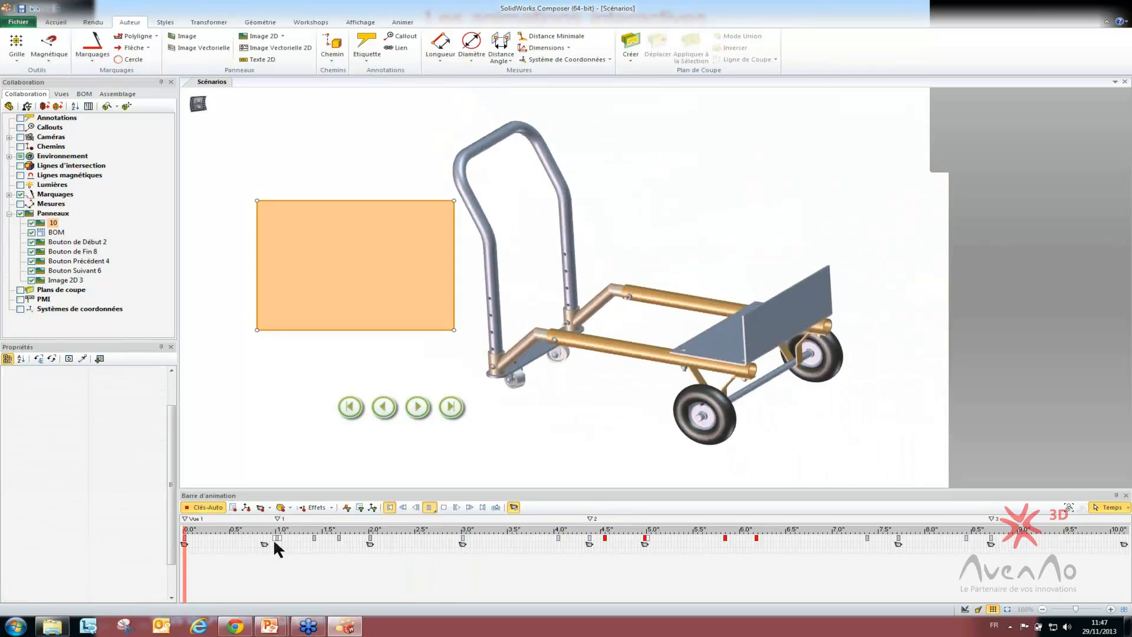
left_click(278, 539)
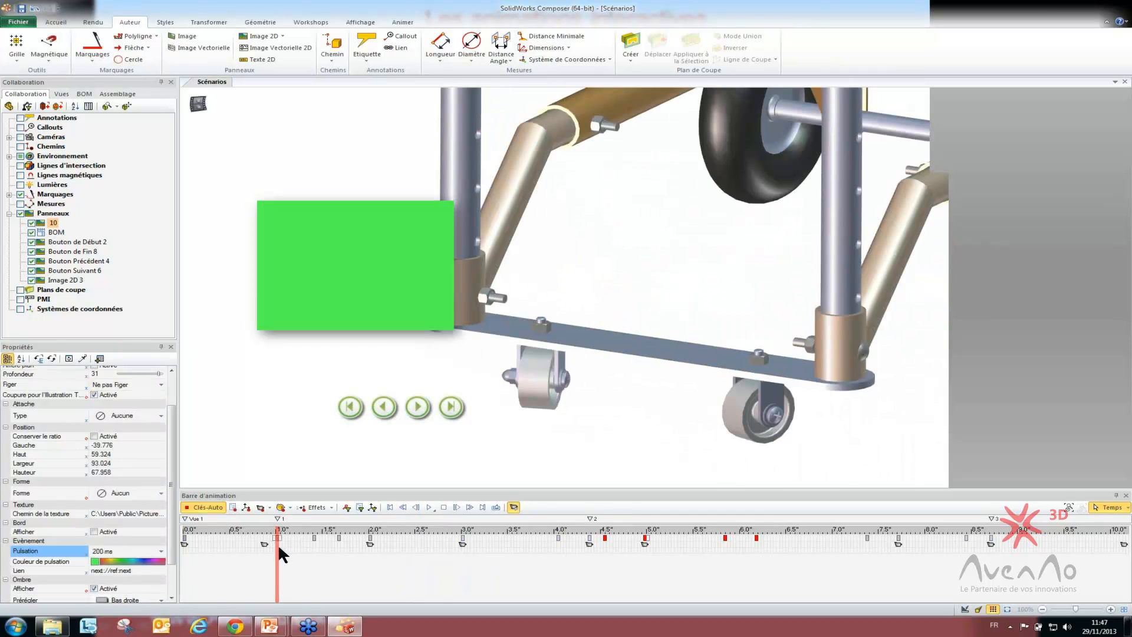
left_click(390, 505)
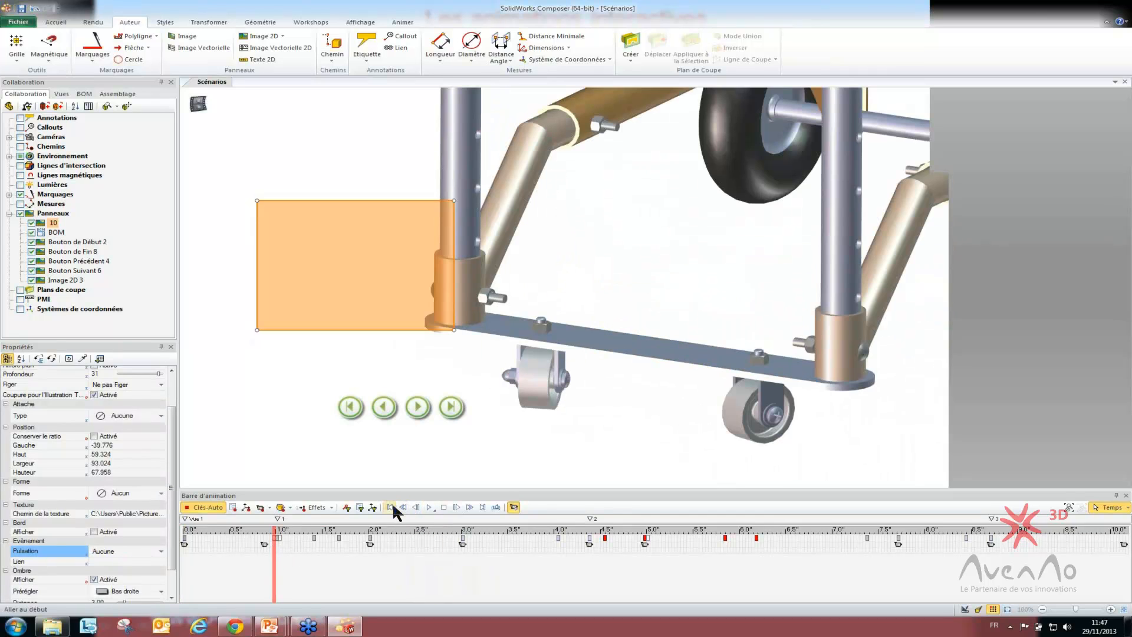
Step: With the image deselected, test the interactive playback using the Next button to reach marker 1 and the image link to reach marker 2
left_click(357, 261)
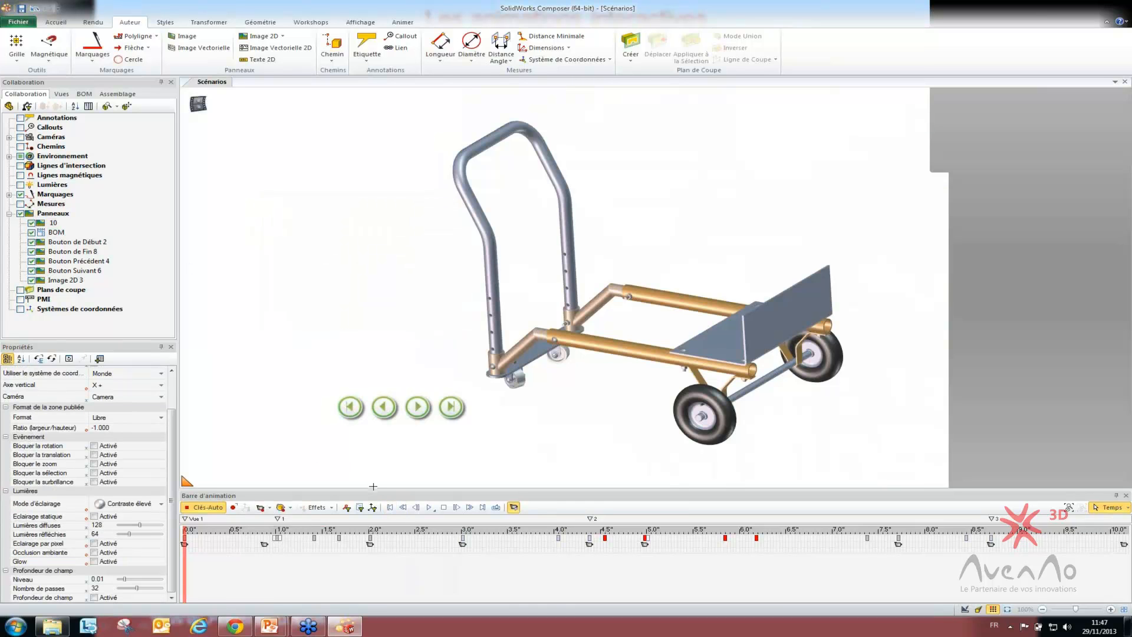
left_click(418, 408)
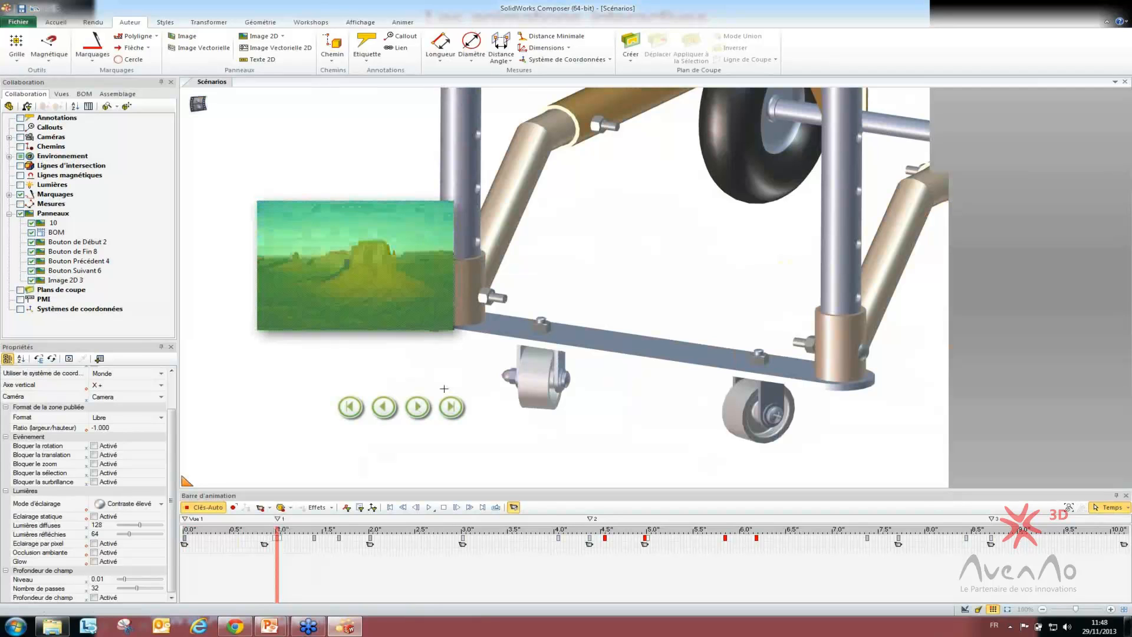
left_click(347, 257)
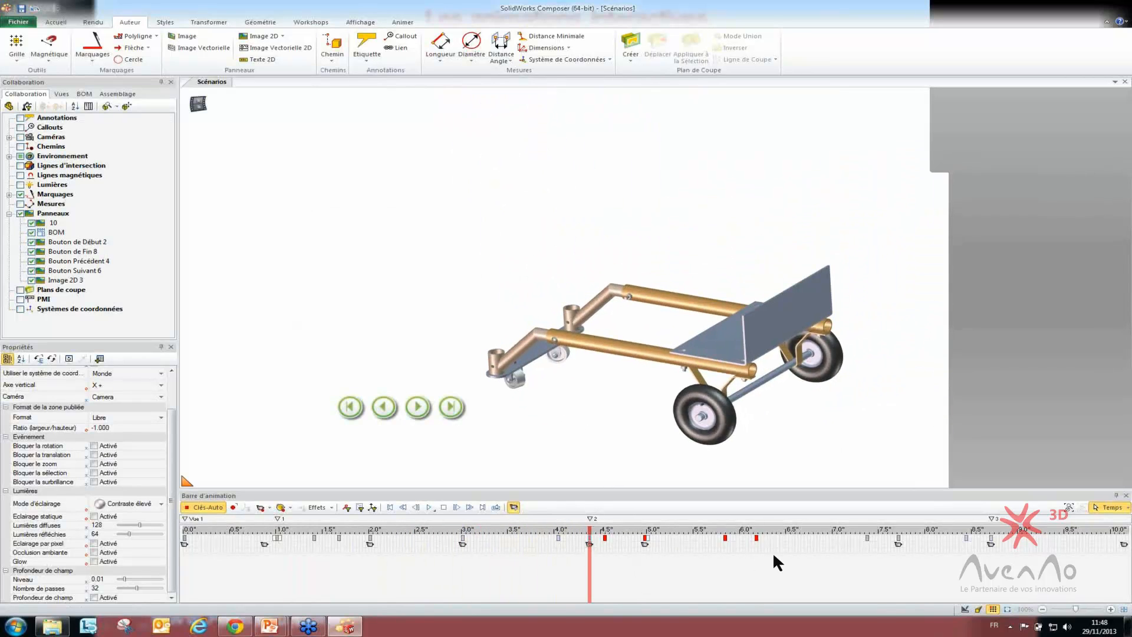
Step: Return to the start of the animation and delete image panel 10
left_click(389, 507)
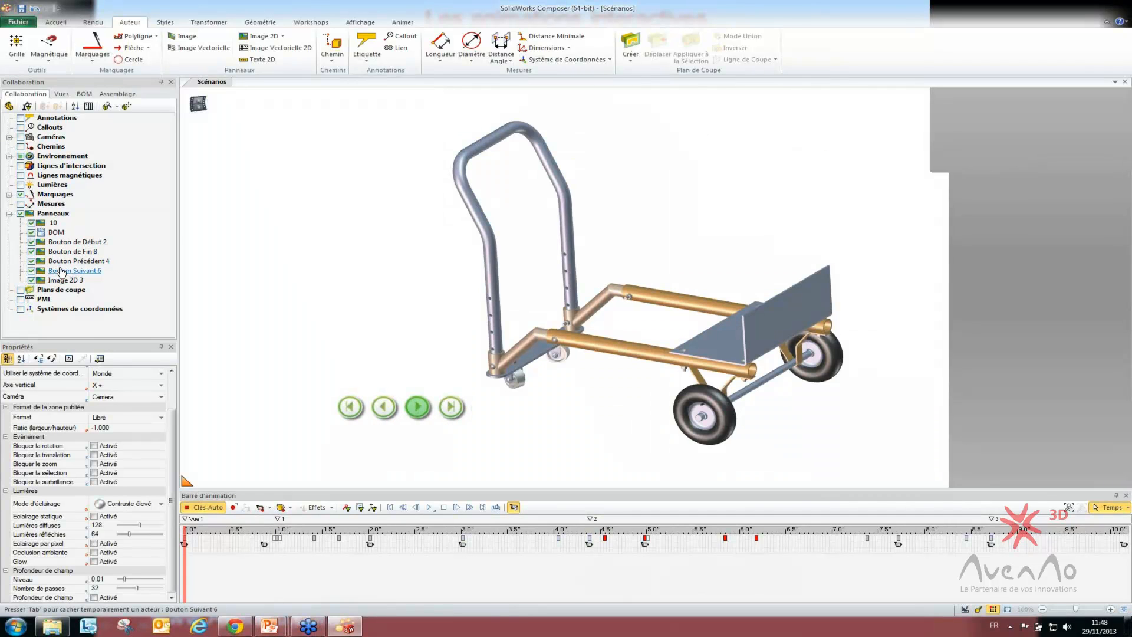
left_click(53, 223)
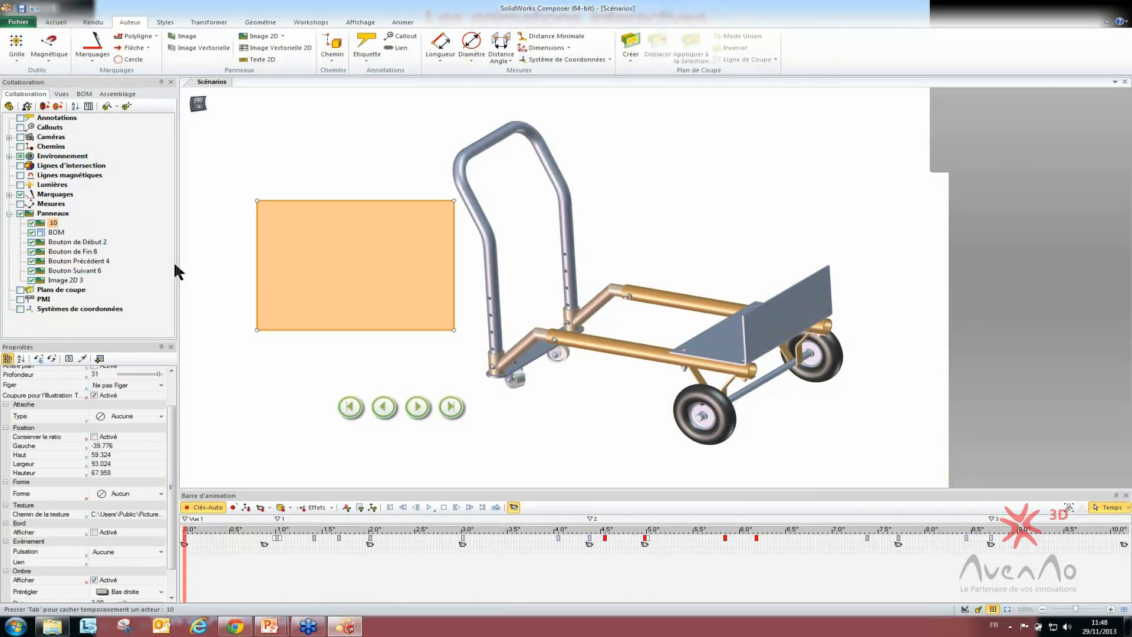
key("Delete")
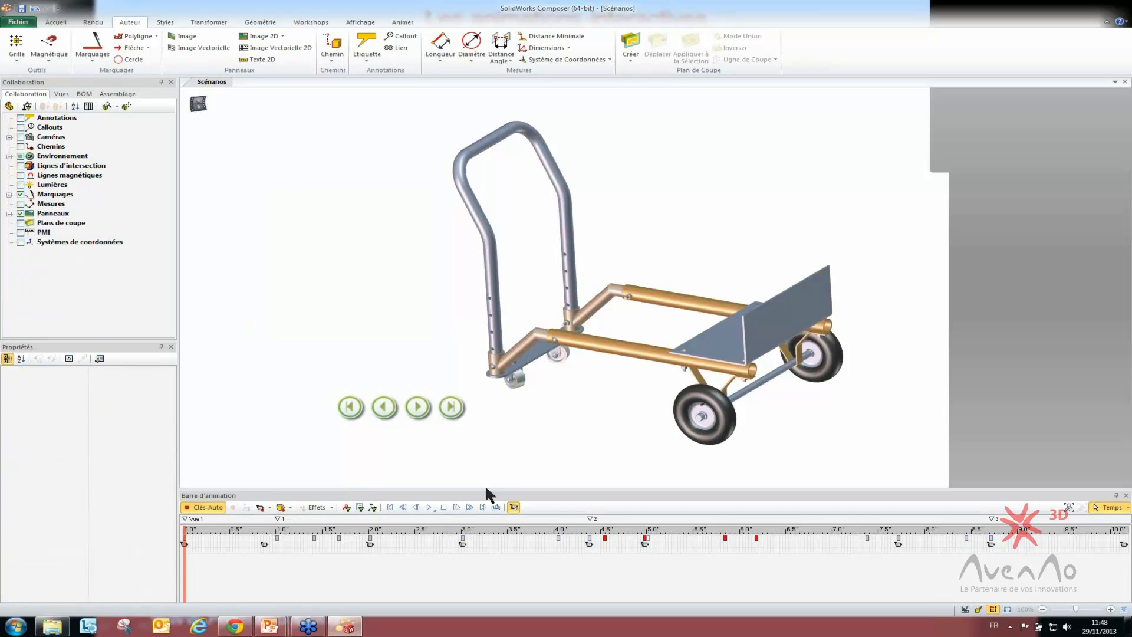
Step: In design mode at marker 1, set the Next button's pulsation to 200 ms
left_click(964, 608)
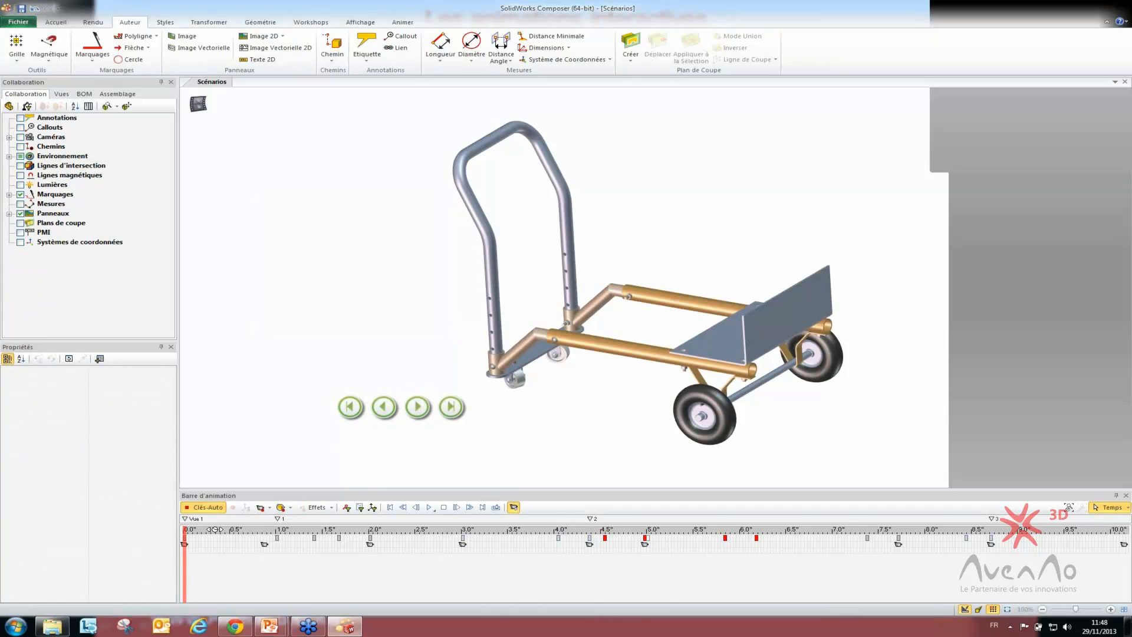
left_click(279, 546)
left_click_drag(280, 547, 277, 546)
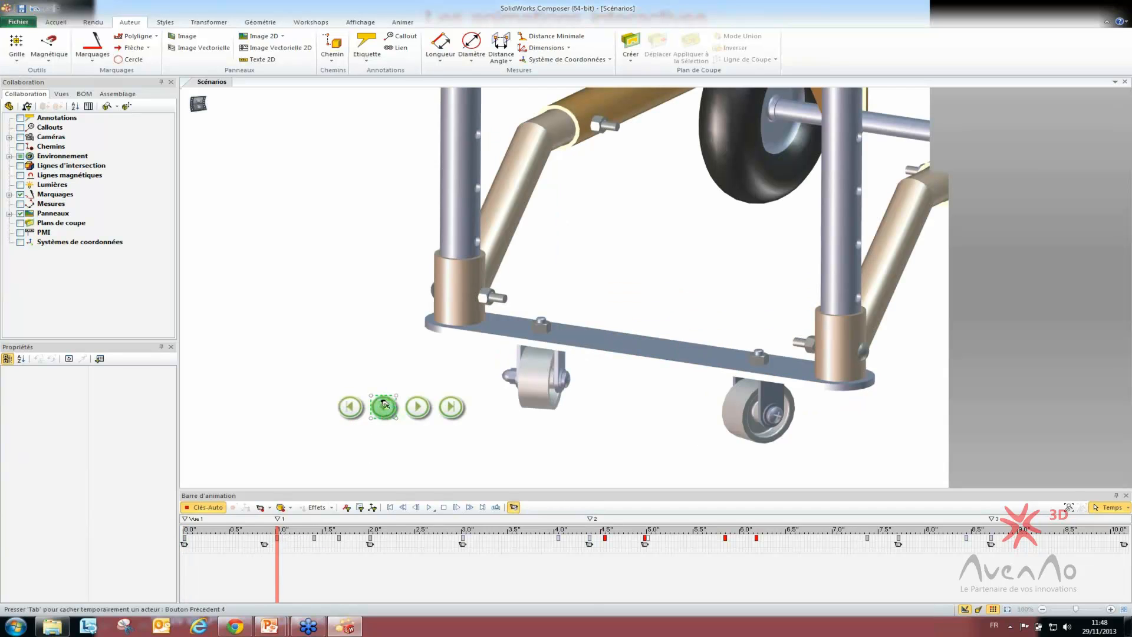
left_click(420, 404)
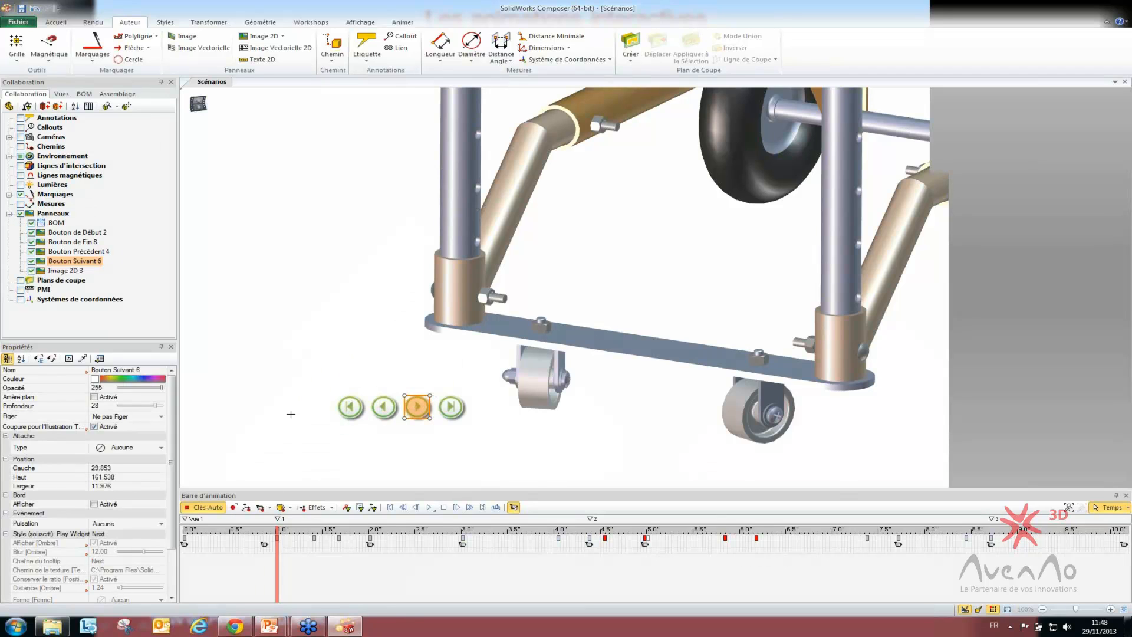
left_click(115, 523)
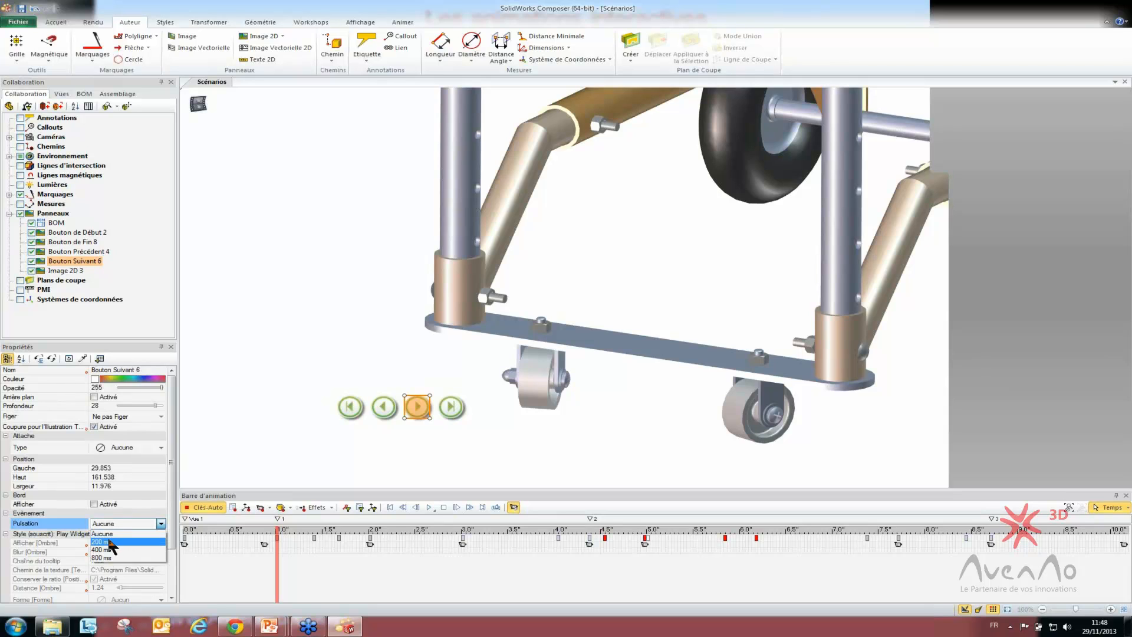
left_click(108, 540)
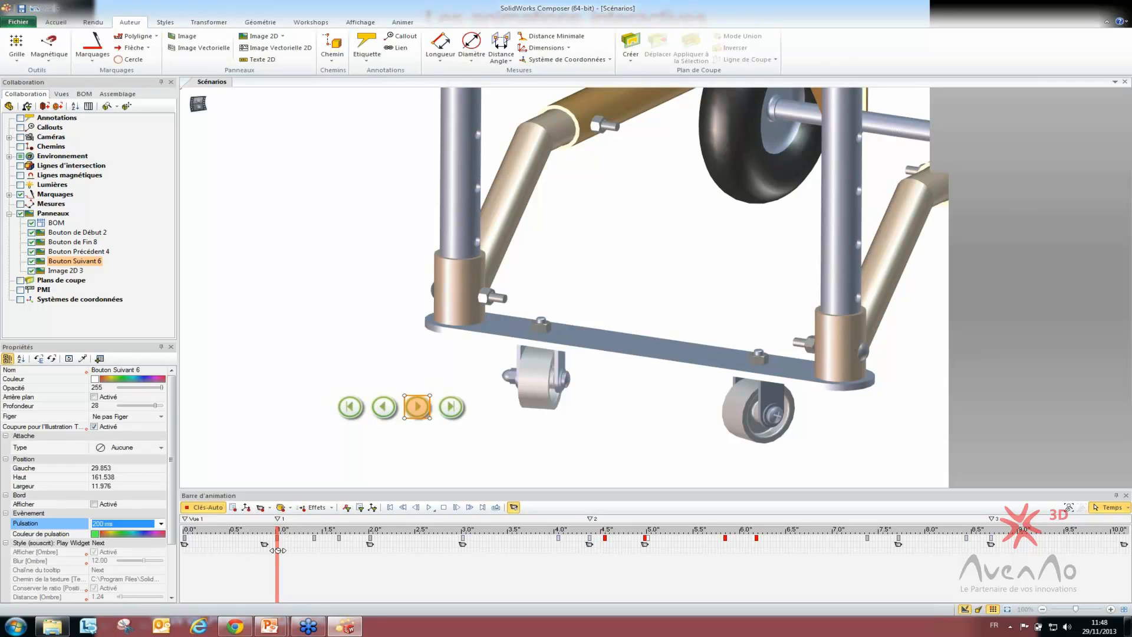
Step: Just after marker 1, set the Next button's pulsation to Aucune and its opacity to 0
left_click_drag(278, 549, 279, 556)
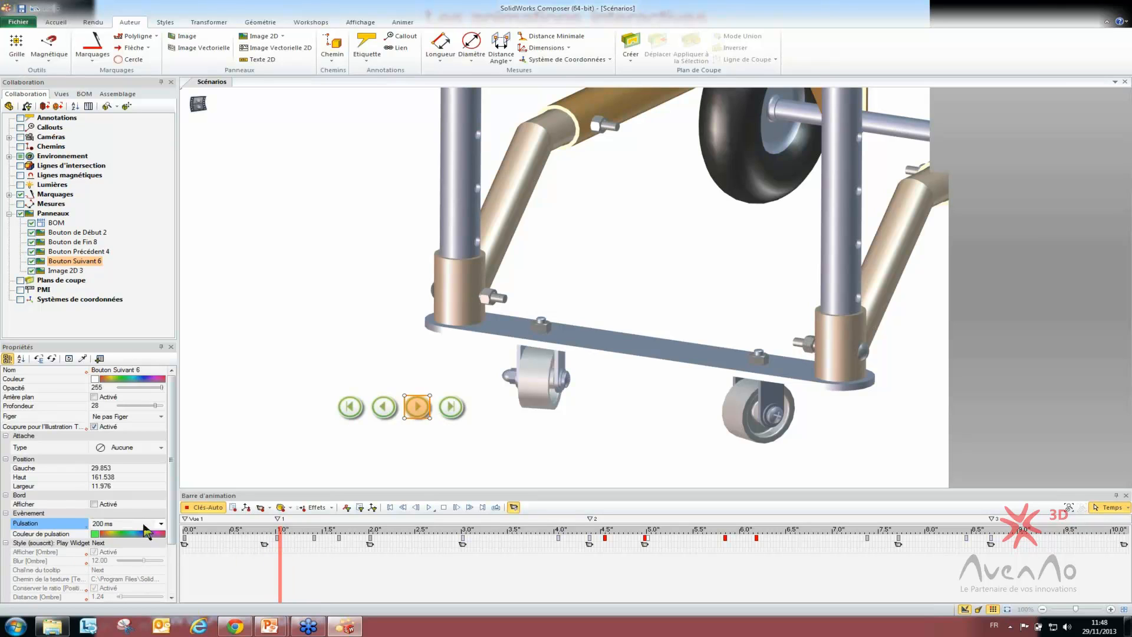
left_click(146, 524)
left_click(136, 531)
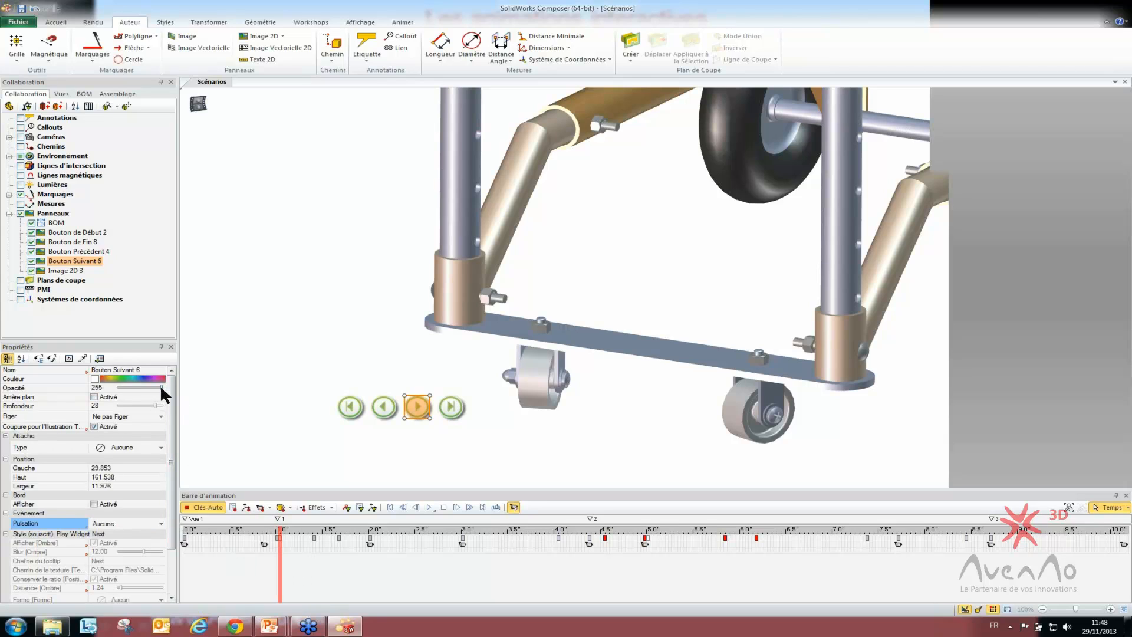
left_click_drag(161, 388, 118, 388)
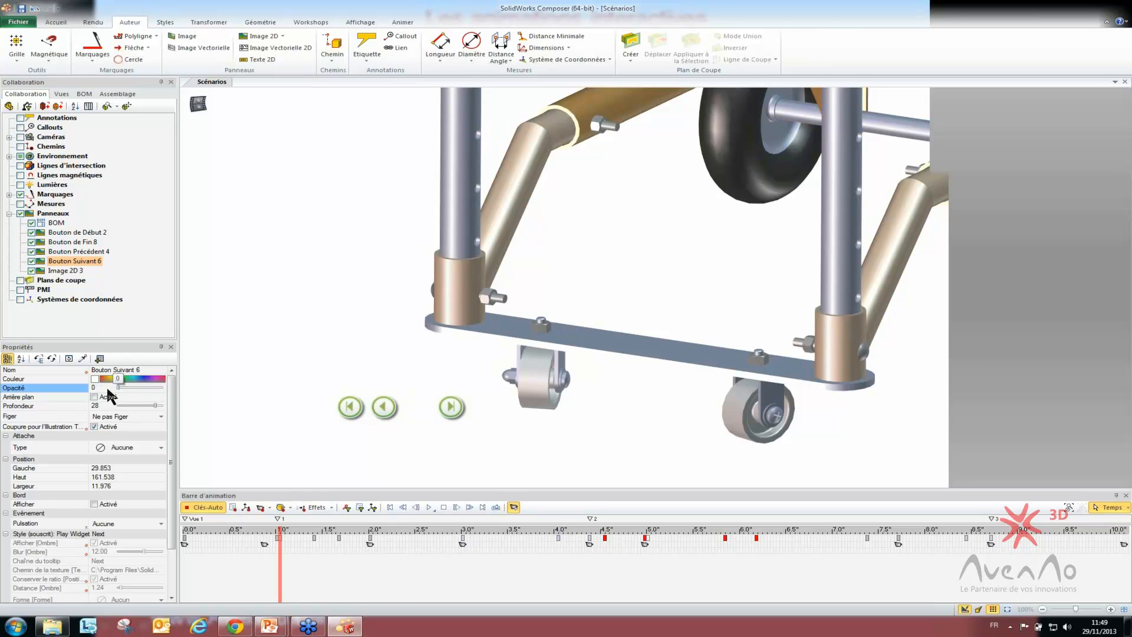
Step: At frame 29, just before marker 1 on the magnified timeline, set the Next button's opacity to 0
left_click_drag(281, 549, 273, 549)
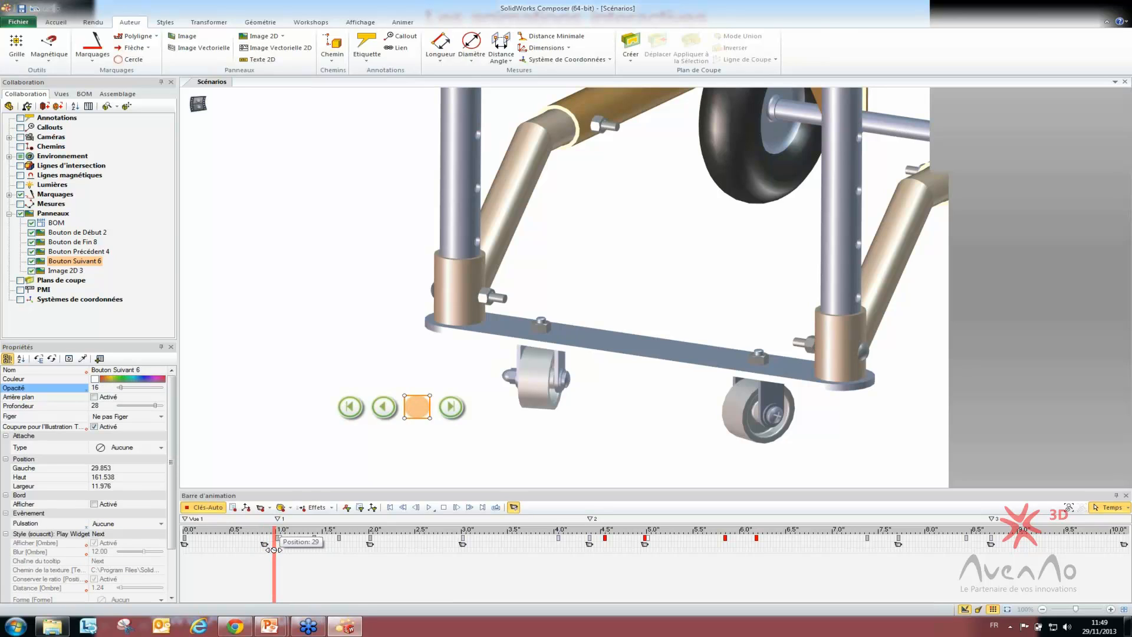
scroll(274, 549, "up", 1)
scroll(275, 549, "up", 1)
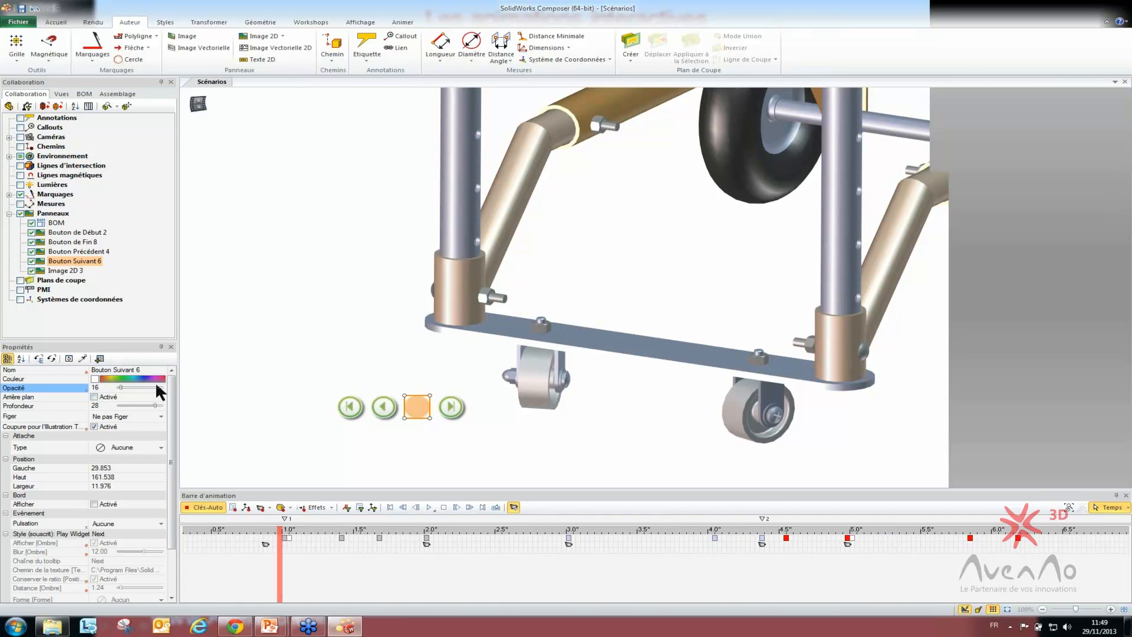
left_click_drag(119, 387, 102, 384)
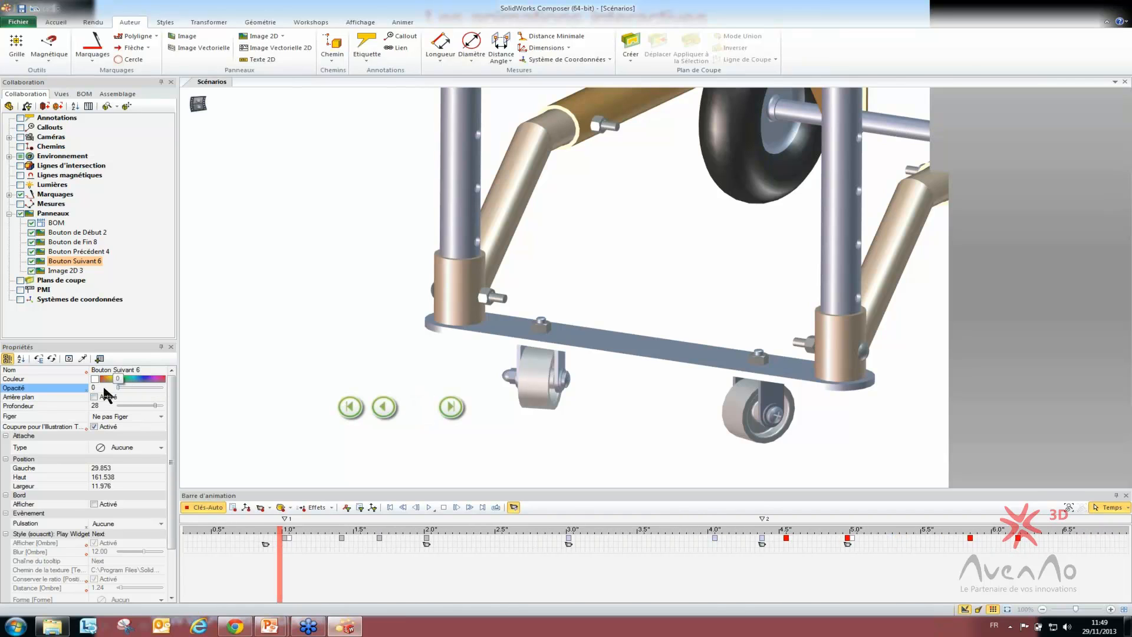
Step: At frame 29, just before marker 1, set the opacity of the Début, Précédent and Fin buttons to 0
left_click(279, 441)
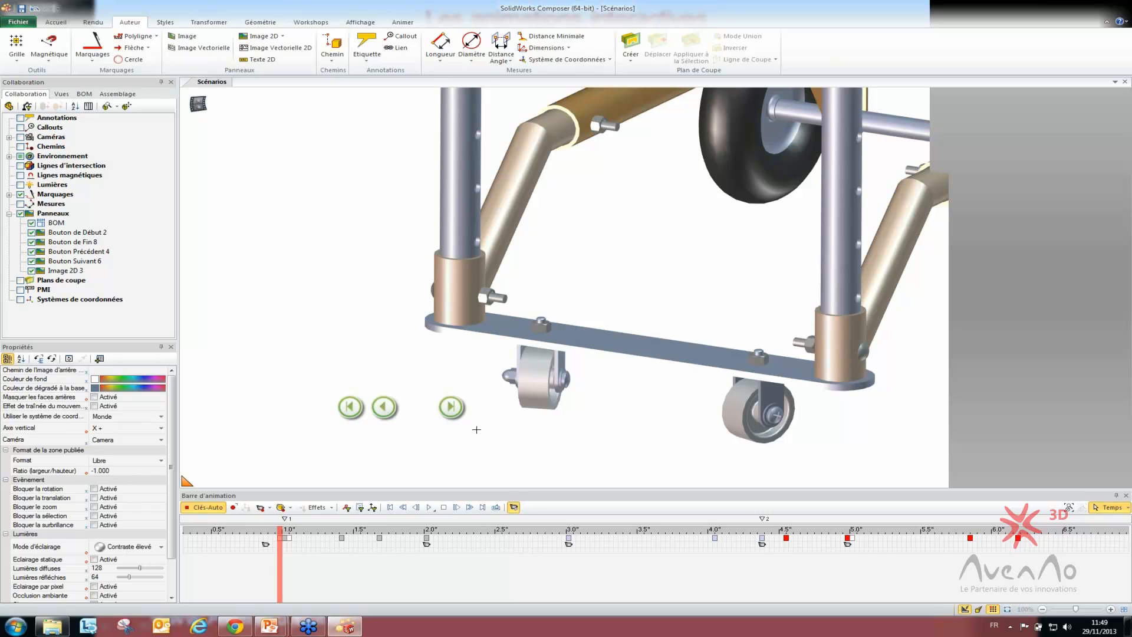
left_click_drag(476, 429, 283, 387)
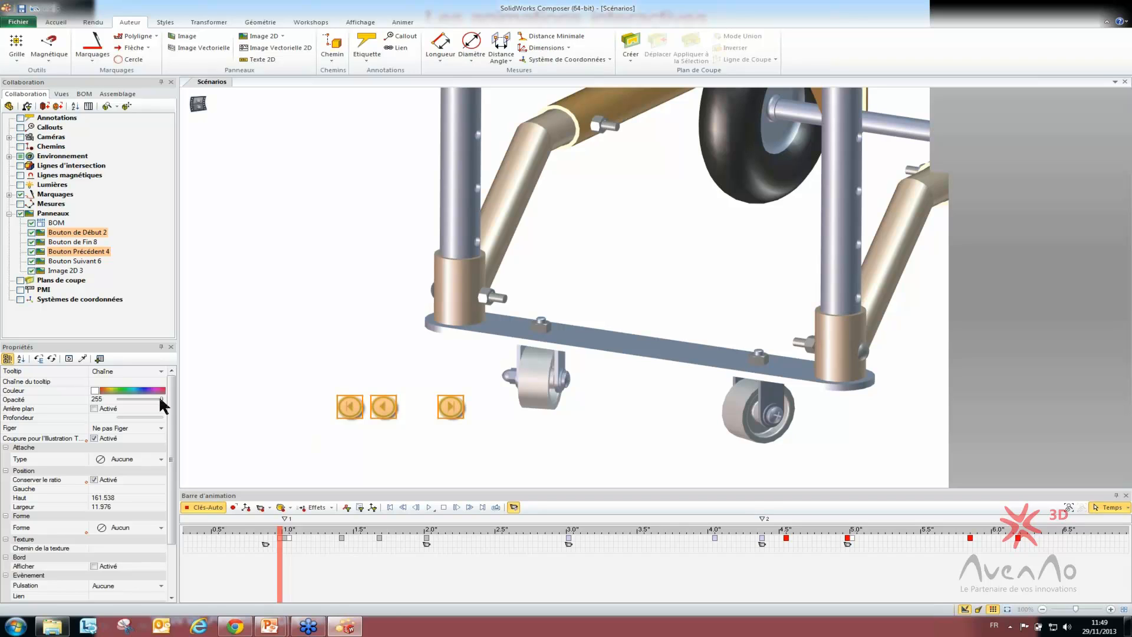
left_click_drag(160, 397, 108, 397)
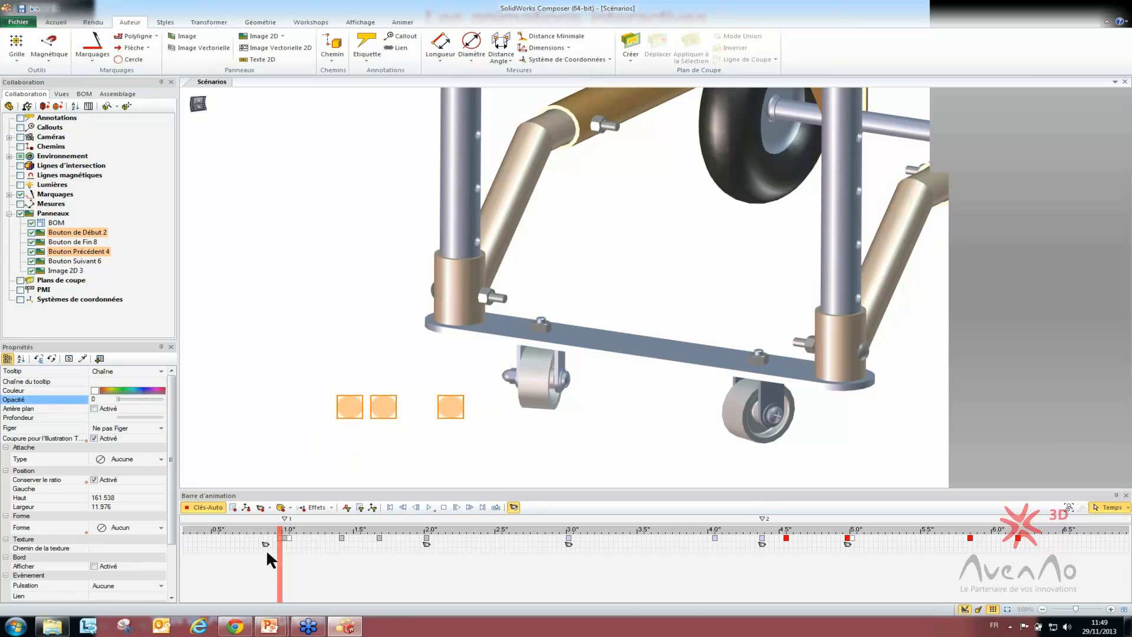
Step: At marker 1, set the Début, Précédent and Fin buttons' opacity to 255 and their pulsation to 200 ms
left_click(285, 538)
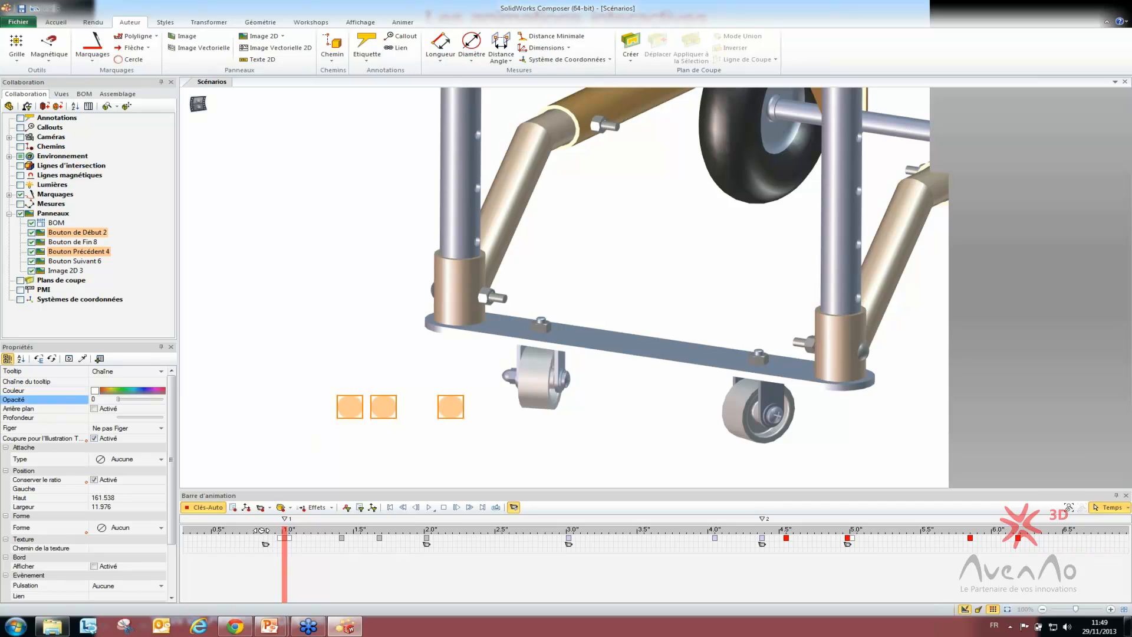
left_click_drag(118, 399, 173, 397)
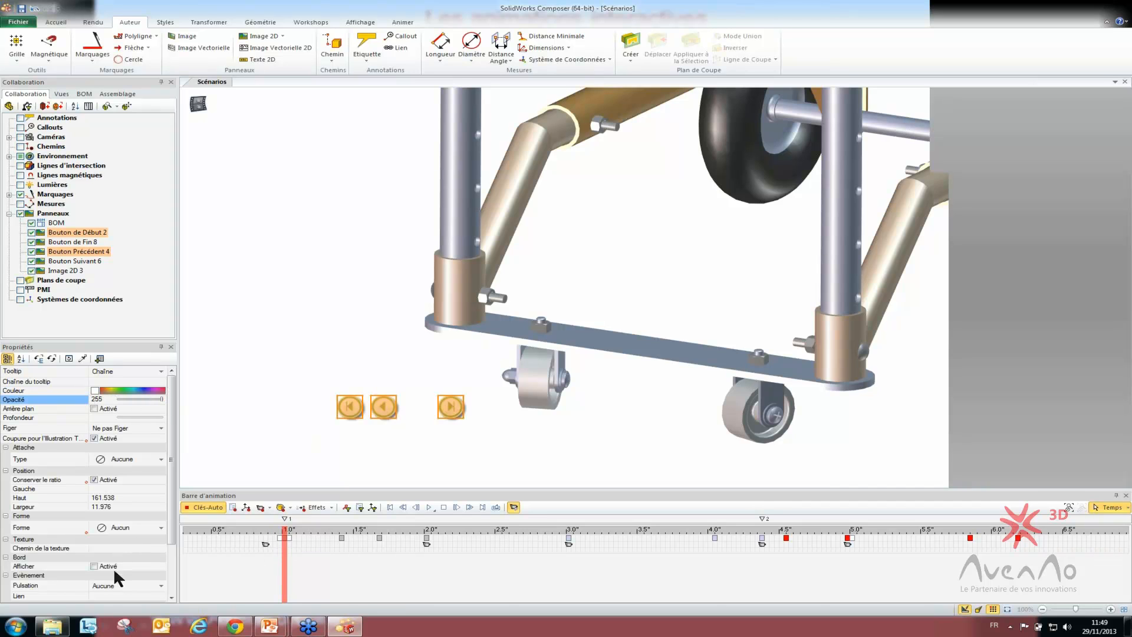
left_click(115, 584)
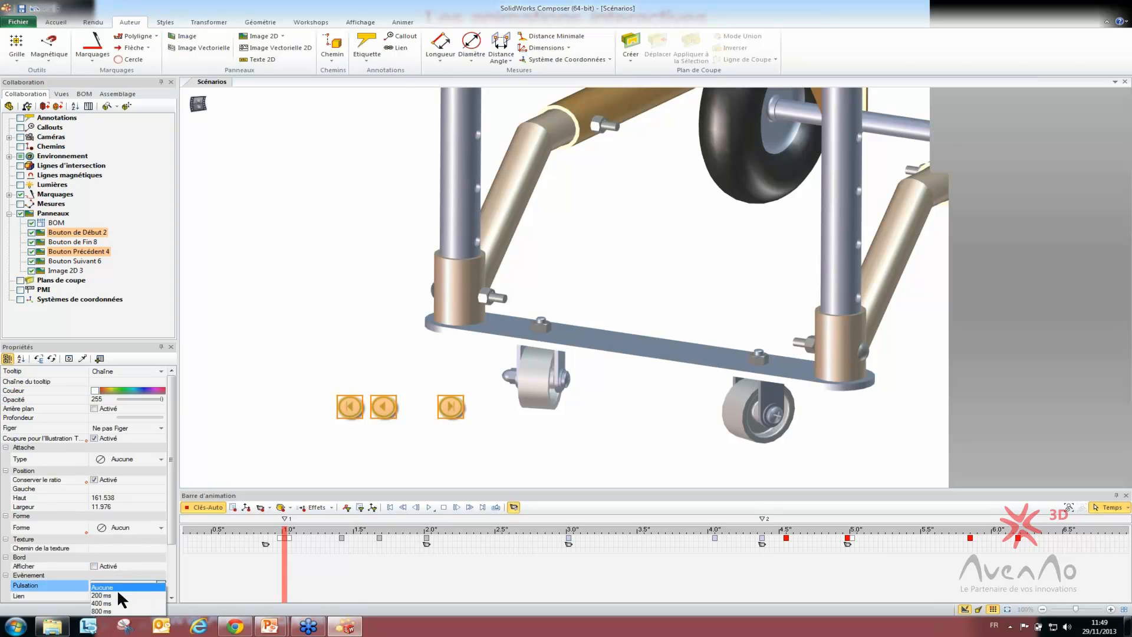
left_click(116, 594)
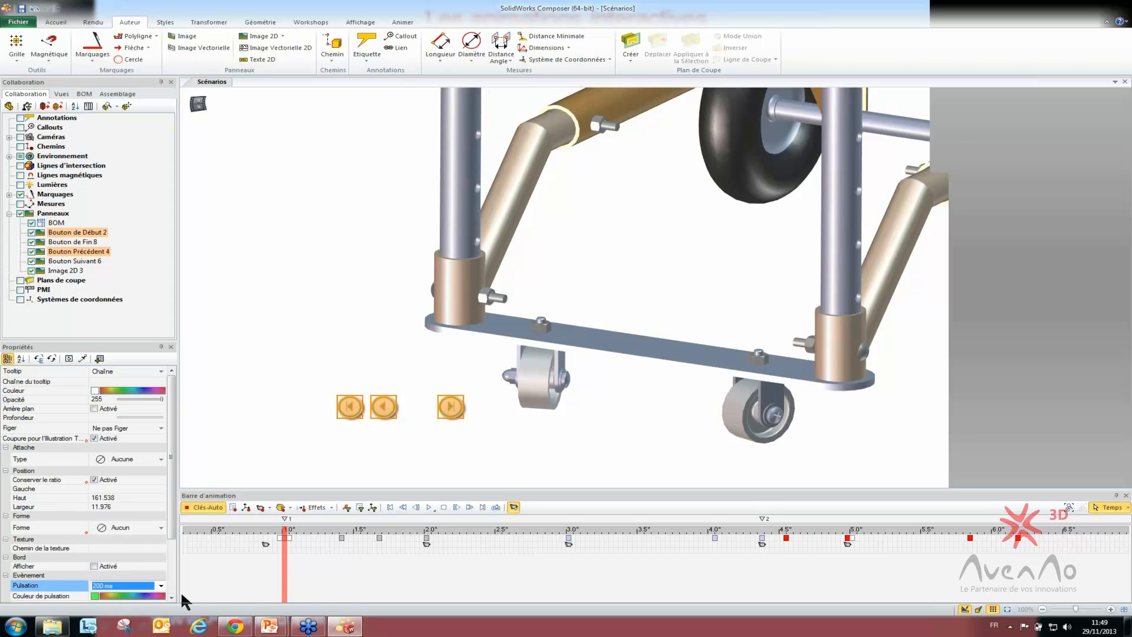
Step: At frame 31, just after marker 1, set the three buttons' pulsation to Aucune and their opacity to 0
left_click_drag(283, 560, 289, 560)
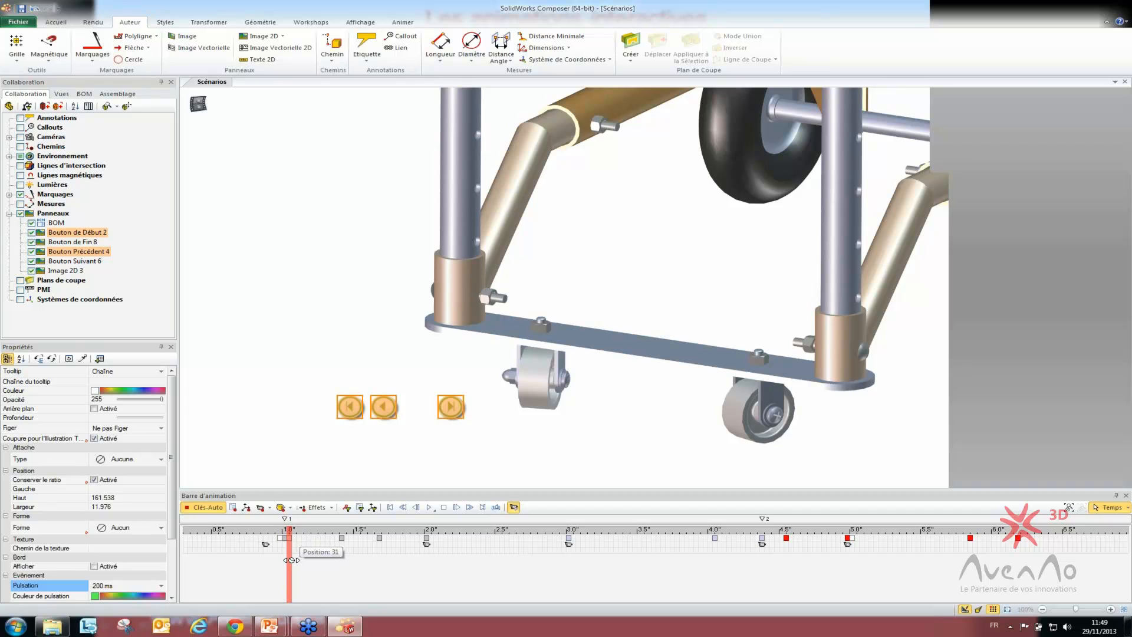
left_click(117, 586)
left_click(119, 592)
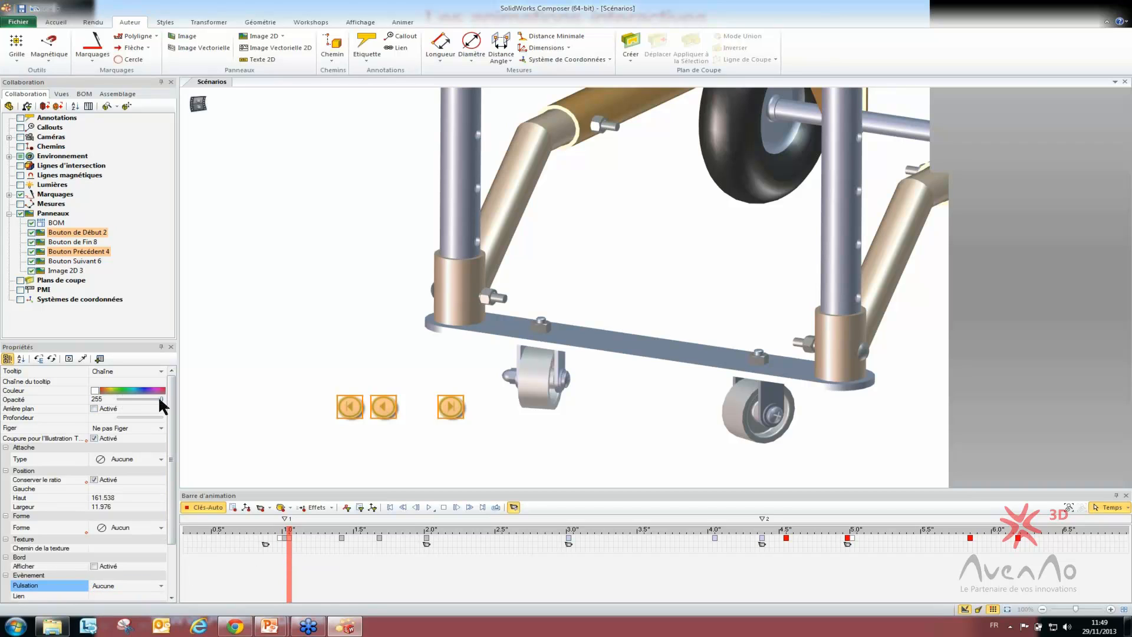
left_click_drag(161, 400, 117, 400)
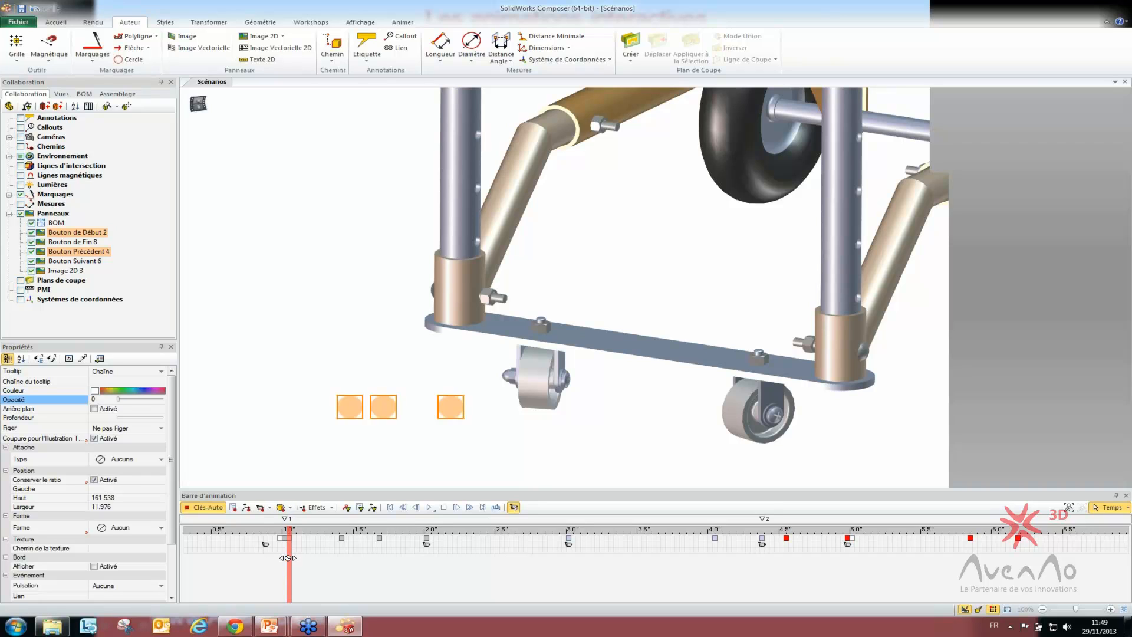
mouse_move(288, 557)
left_mouse_down()
mouse_move(261, 557)
mouse_move(293, 558)
mouse_move(271, 558)
left_mouse_up()
left_click(286, 427)
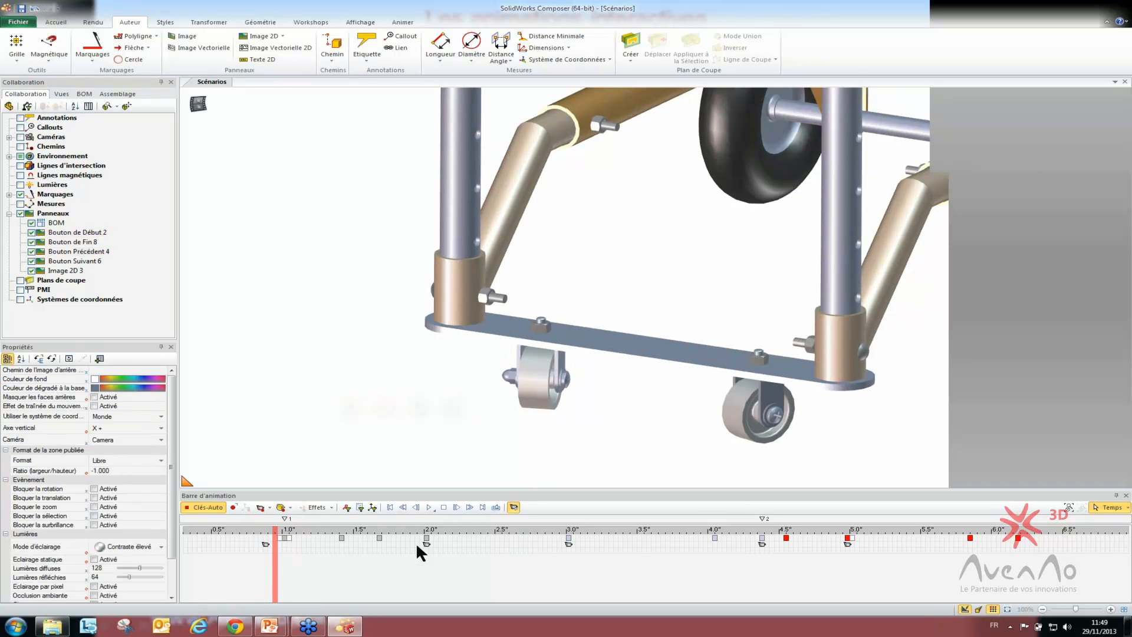
Step: Just after the start of the animation, set the opacity of all four navigation buttons to 0
left_click(388, 507)
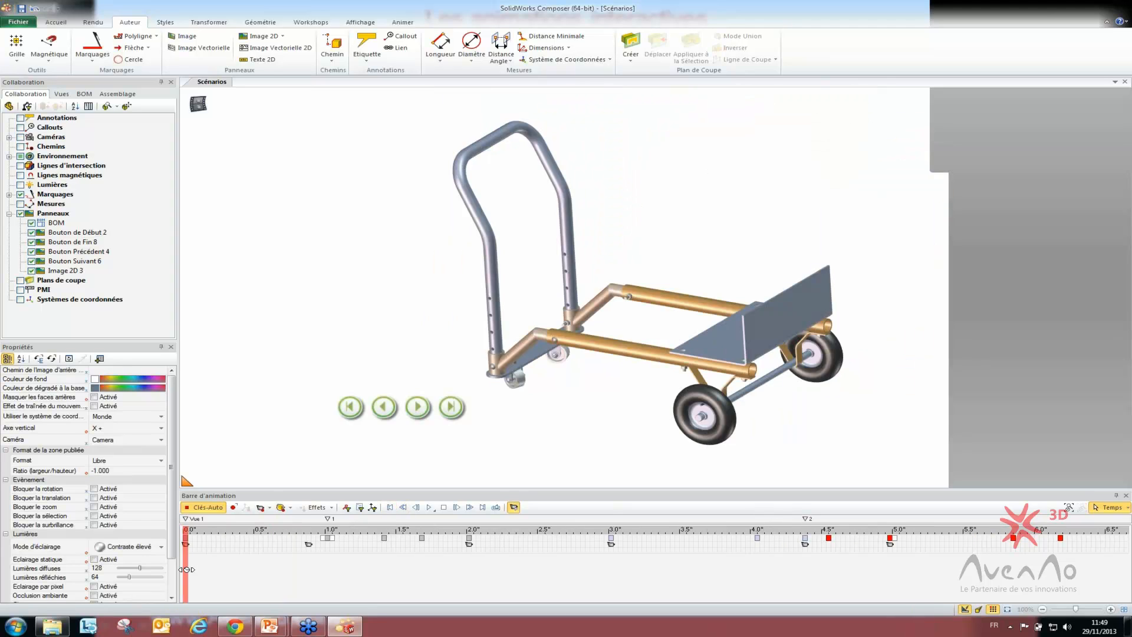
mouse_move(187, 569)
left_mouse_down()
mouse_move(247, 567)
mouse_move(174, 567)
left_mouse_up()
left_click_drag(478, 426, 323, 386)
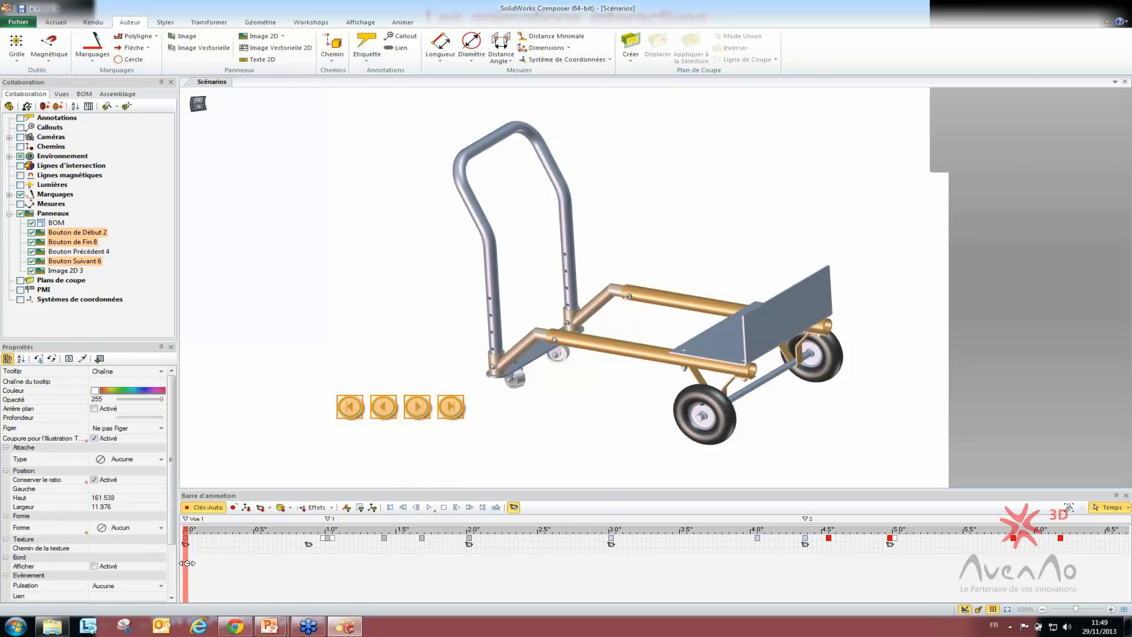
left_click_drag(190, 563, 190, 563)
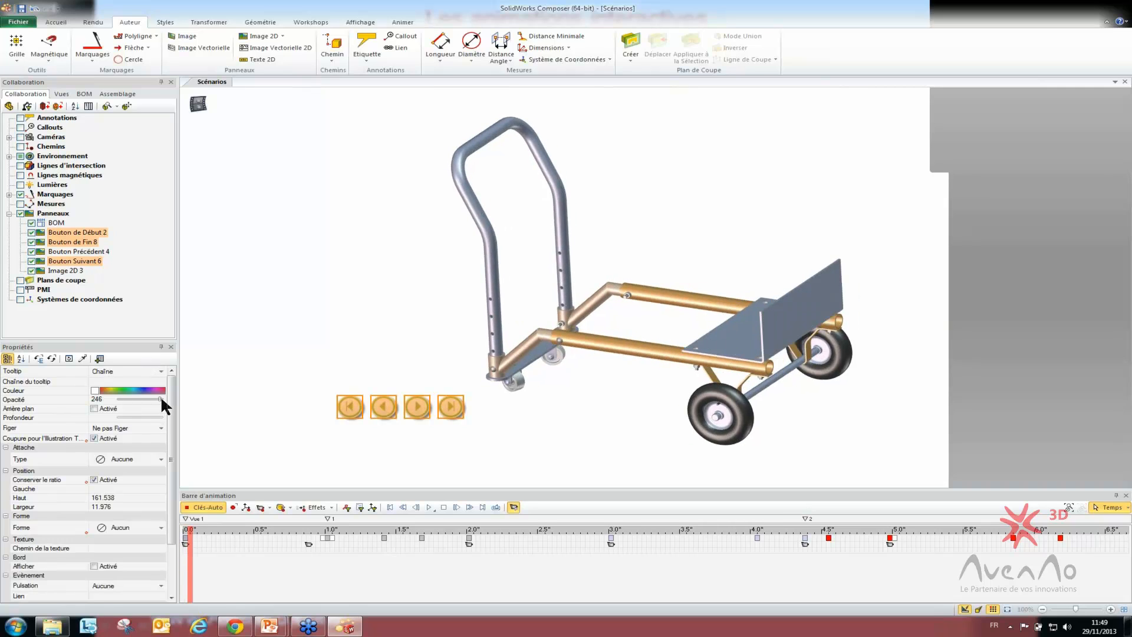
left_click_drag(160, 398, 111, 397)
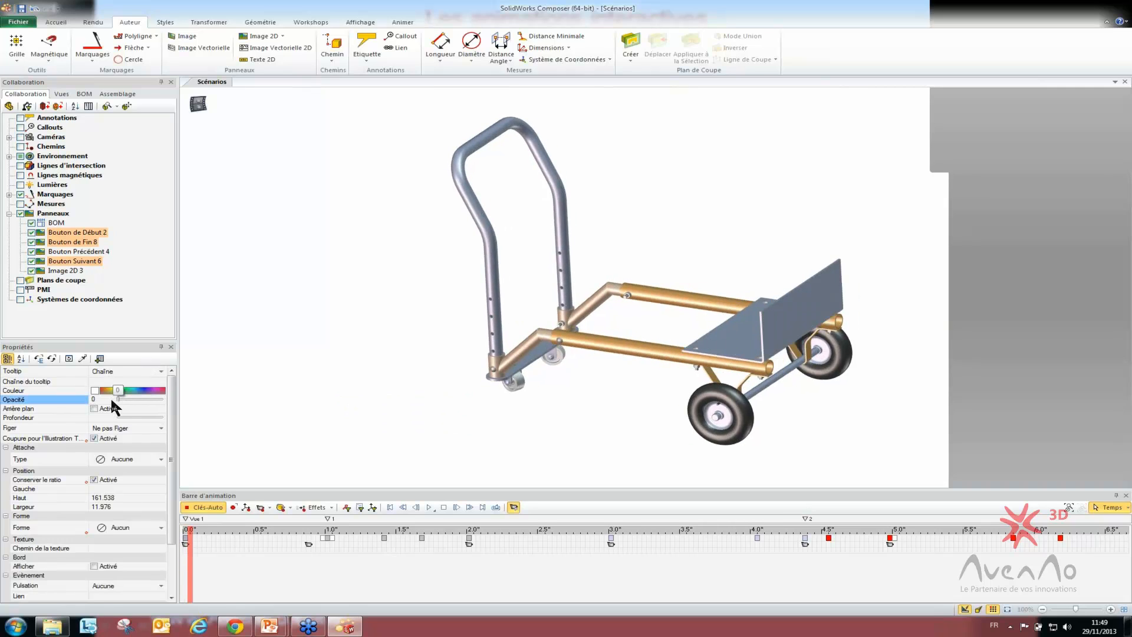
left_click(297, 434)
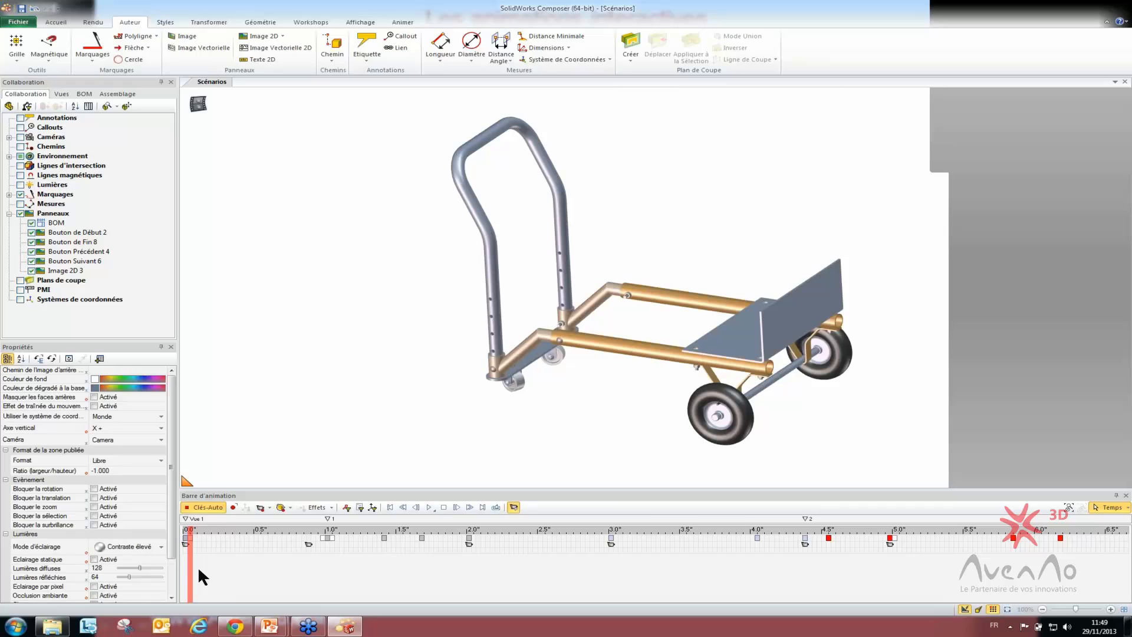
Step: Test the Next button by playing from the start to marker 1, and return to the start
left_click(390, 507)
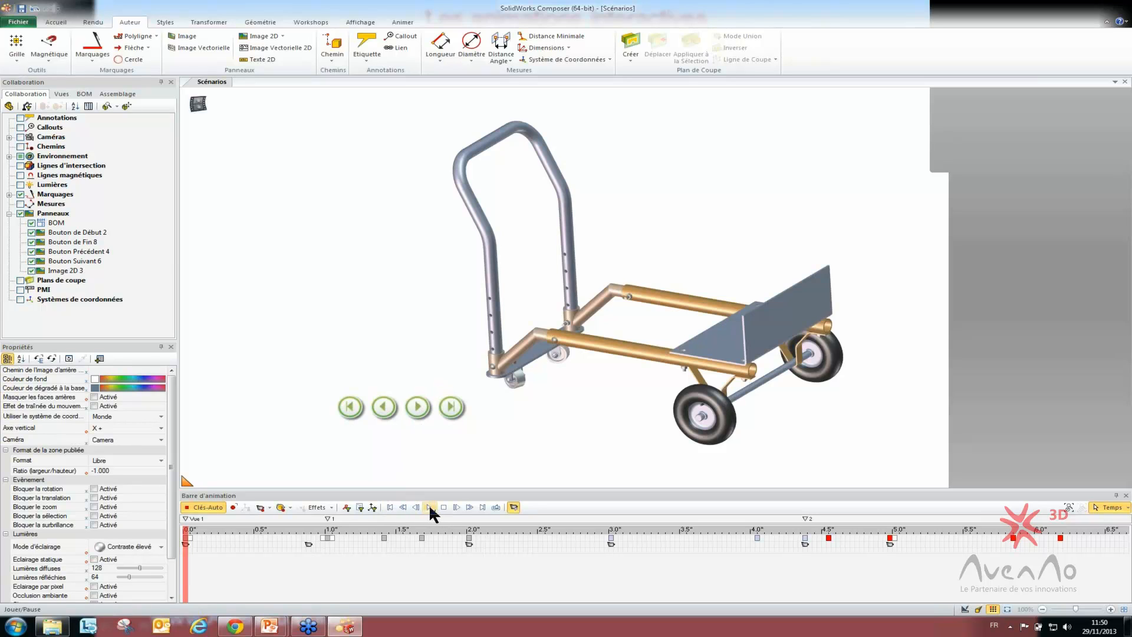
left_click(420, 408)
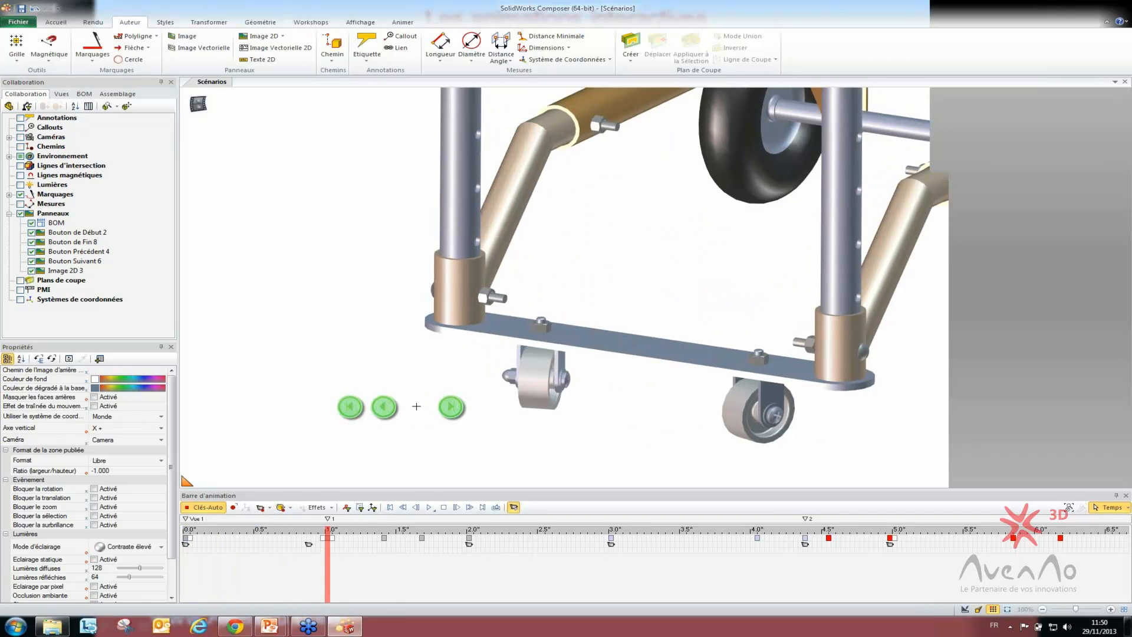
left_click(401, 507)
left_click(401, 507)
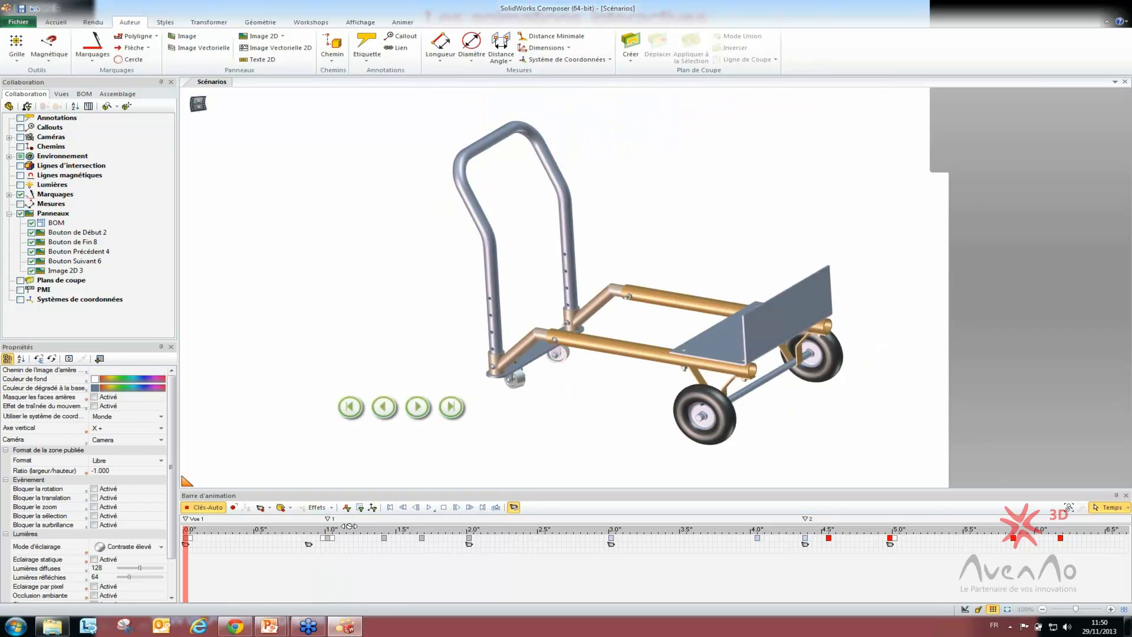
Step: At marker 1, set the opacity of all four navigation buttons to 255
left_click_drag(464, 434, 295, 386)
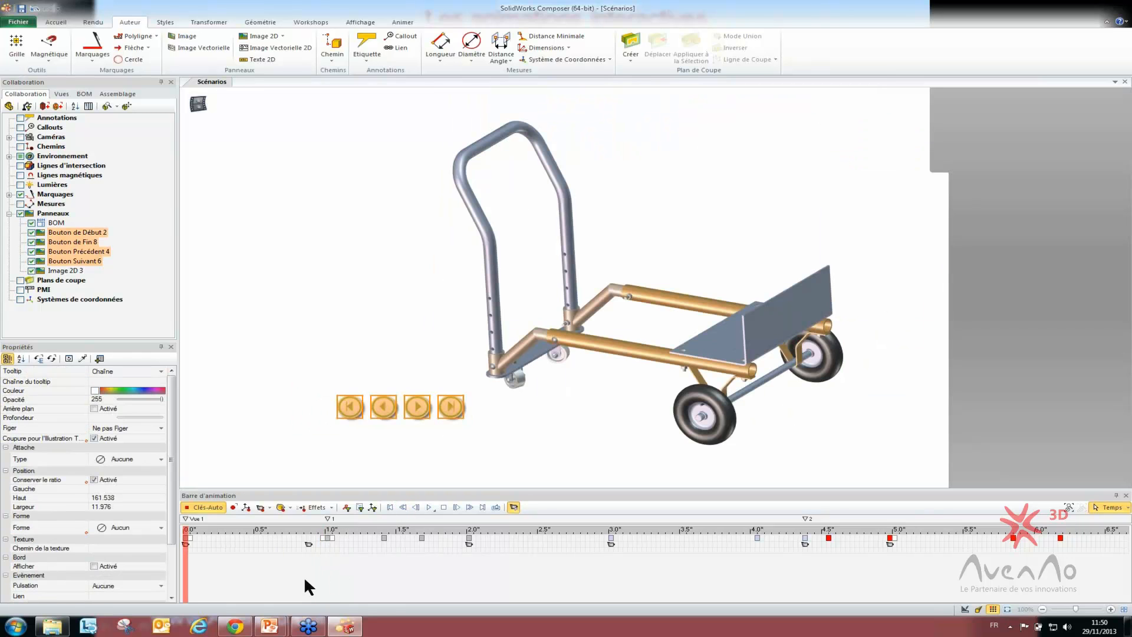
left_click(327, 555)
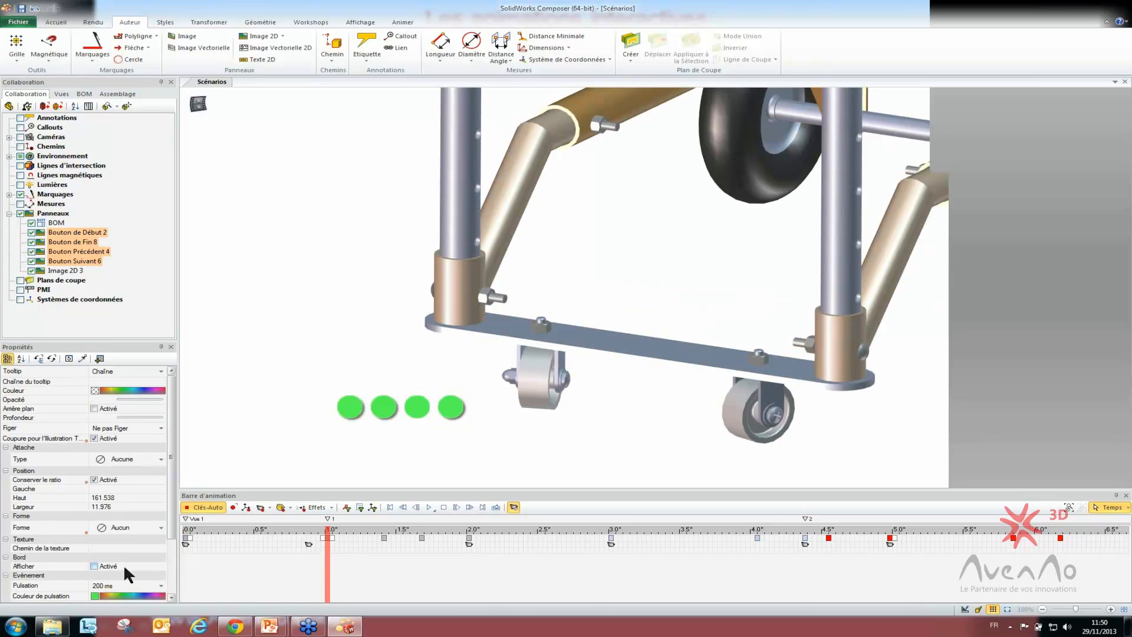
mouse_move(323, 572)
left_mouse_down()
mouse_move(342, 574)
mouse_move(328, 574)
left_mouse_up()
left_click(151, 400)
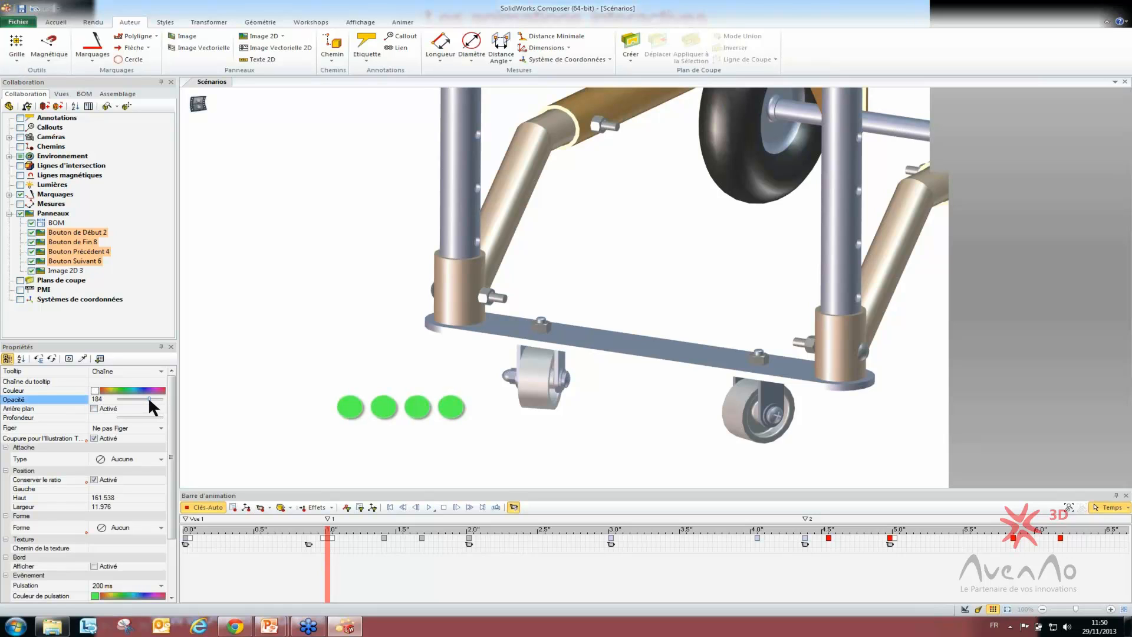
left_click_drag(148, 399, 171, 401)
Step: Check the four buttons' opacity on both sides of marker 1 and set it to 0 just after the animation start
left_click_drag(328, 565, 322, 566)
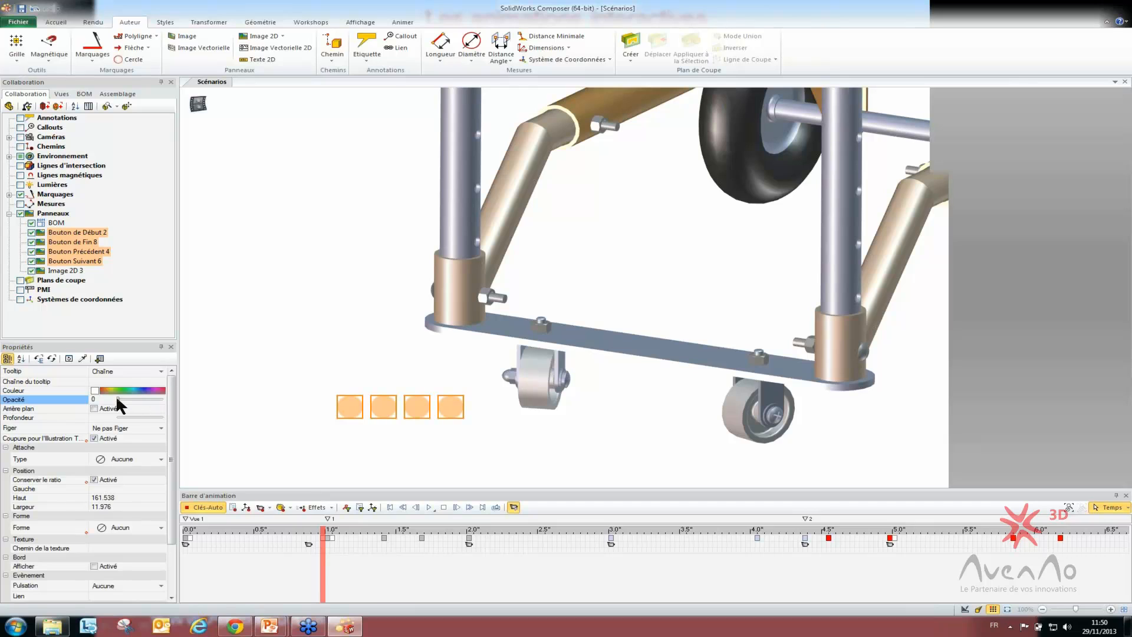
left_click_drag(321, 559, 331, 559)
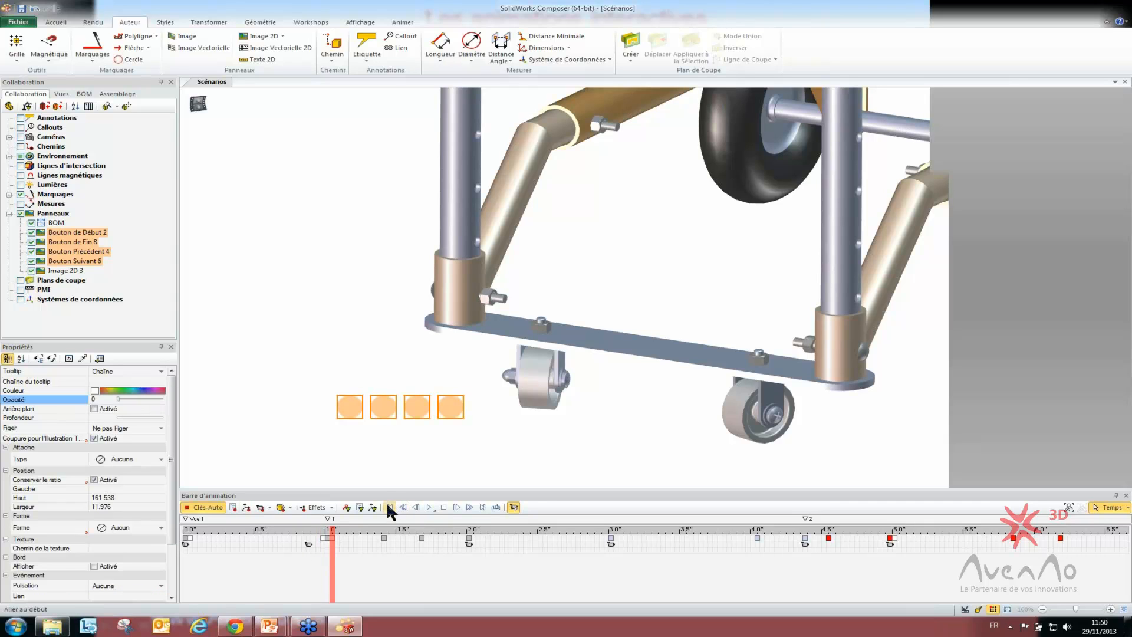
left_click_drag(329, 561, 189, 555)
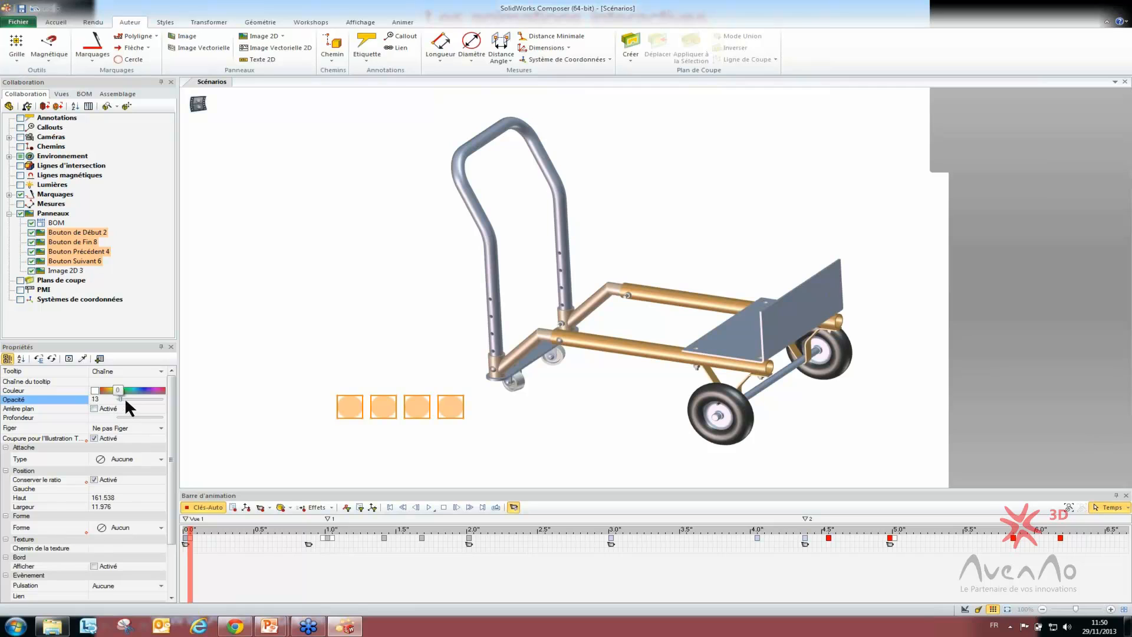
left_click_drag(125, 397, 98, 398)
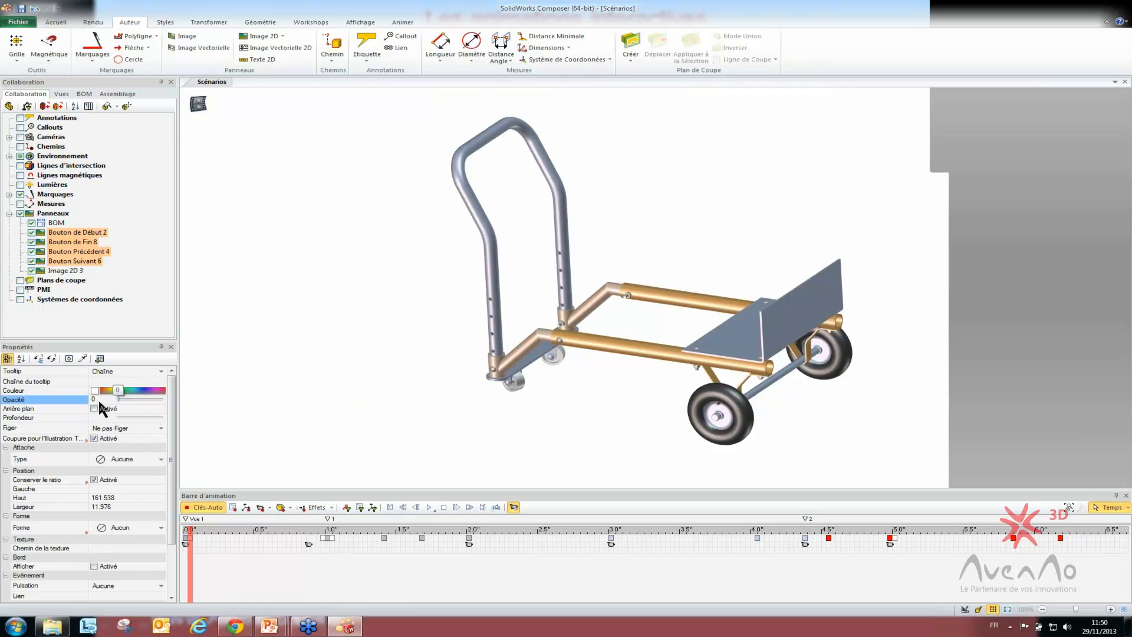
Step: Play the animation from the start to marker 1 with the Next button, and go back to the start
left_click(385, 478)
left_click(389, 508)
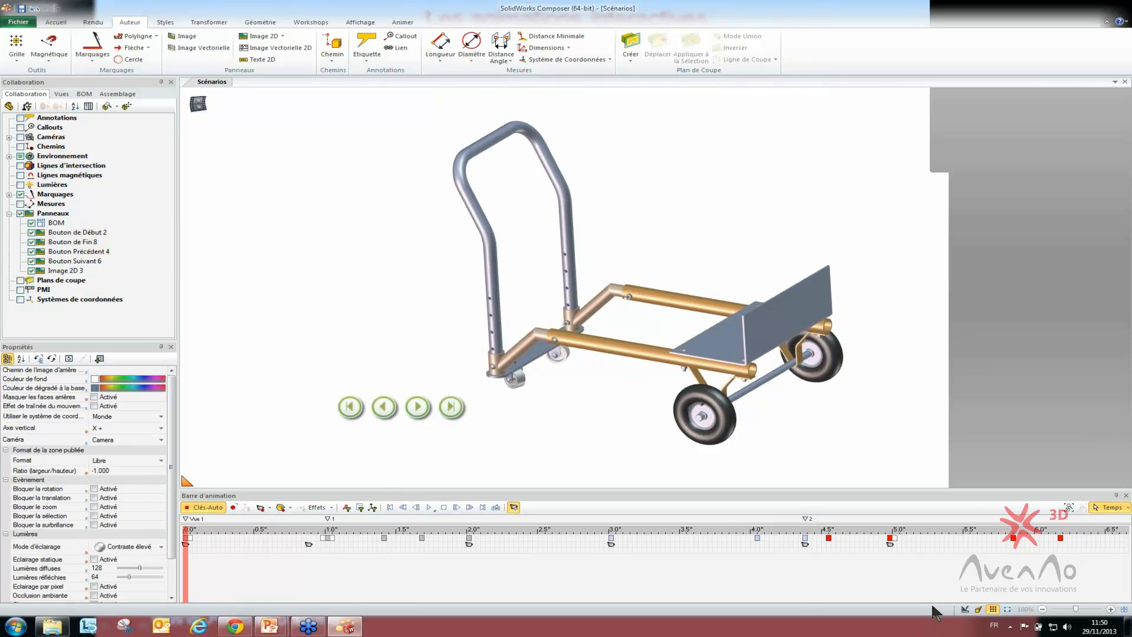
left_click(421, 413)
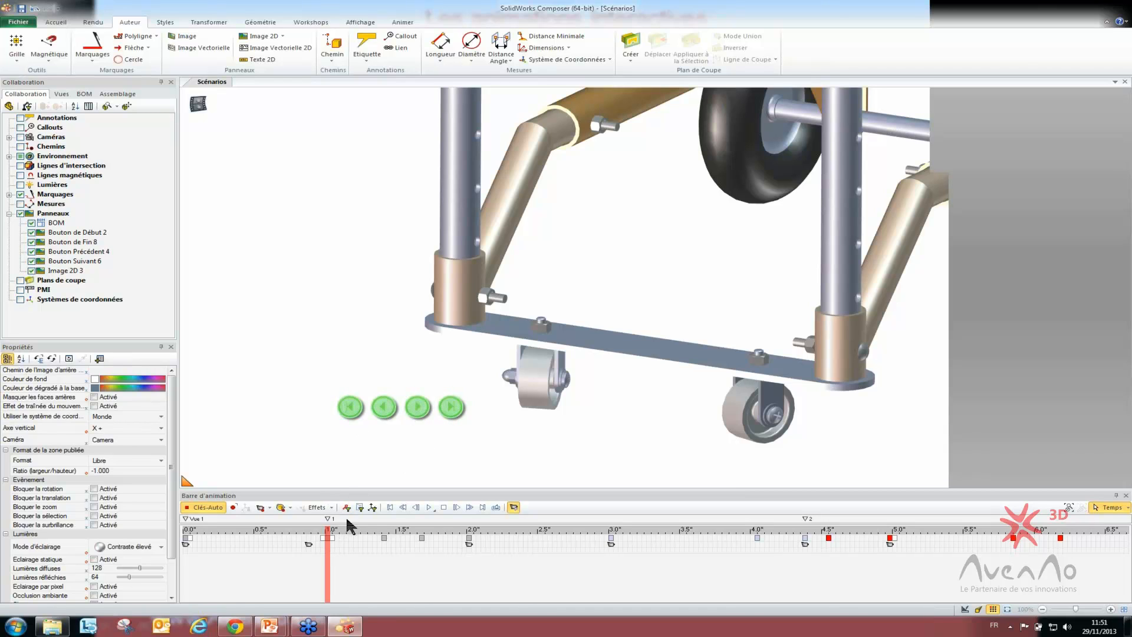
left_click(389, 508)
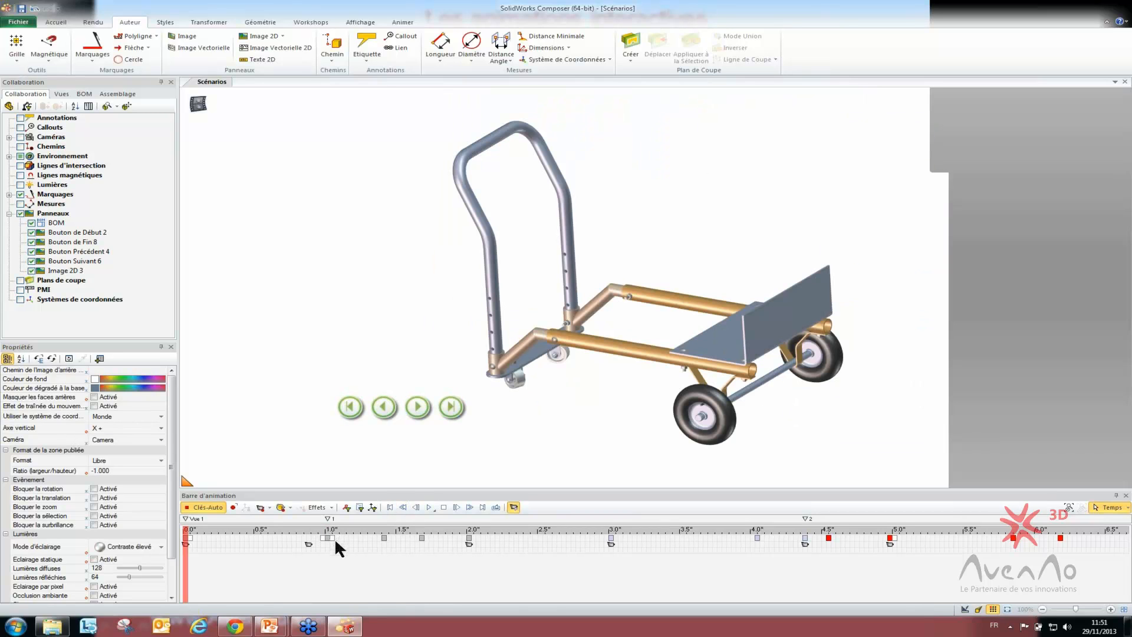
Step: Select the four navigation buttons, switch to design mode and show only the selected actors' keys on the timeline
left_click(370, 405)
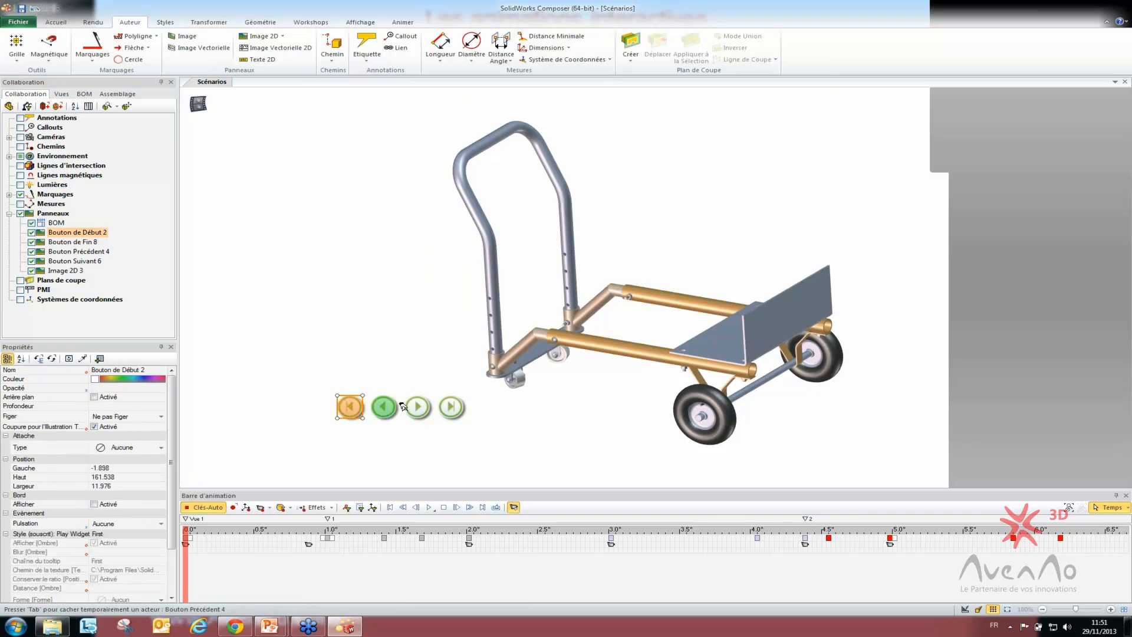
left_click(384, 406, "ctrl")
left_click(417, 406, "ctrl")
left_click(450, 406, "ctrl")
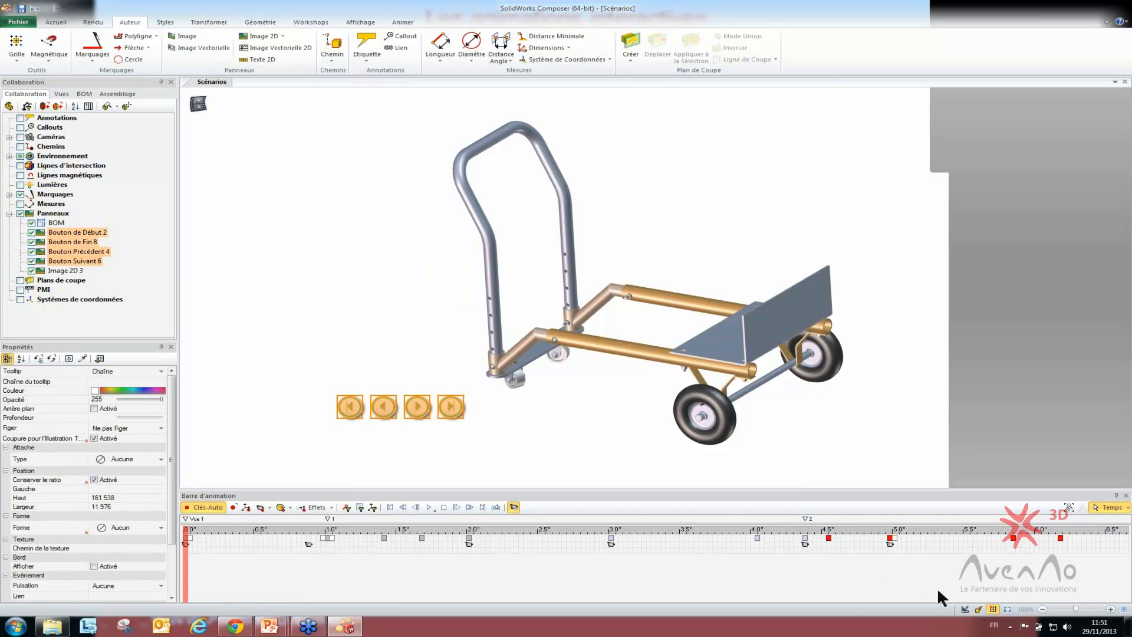
left_click(964, 608)
left_click(346, 507)
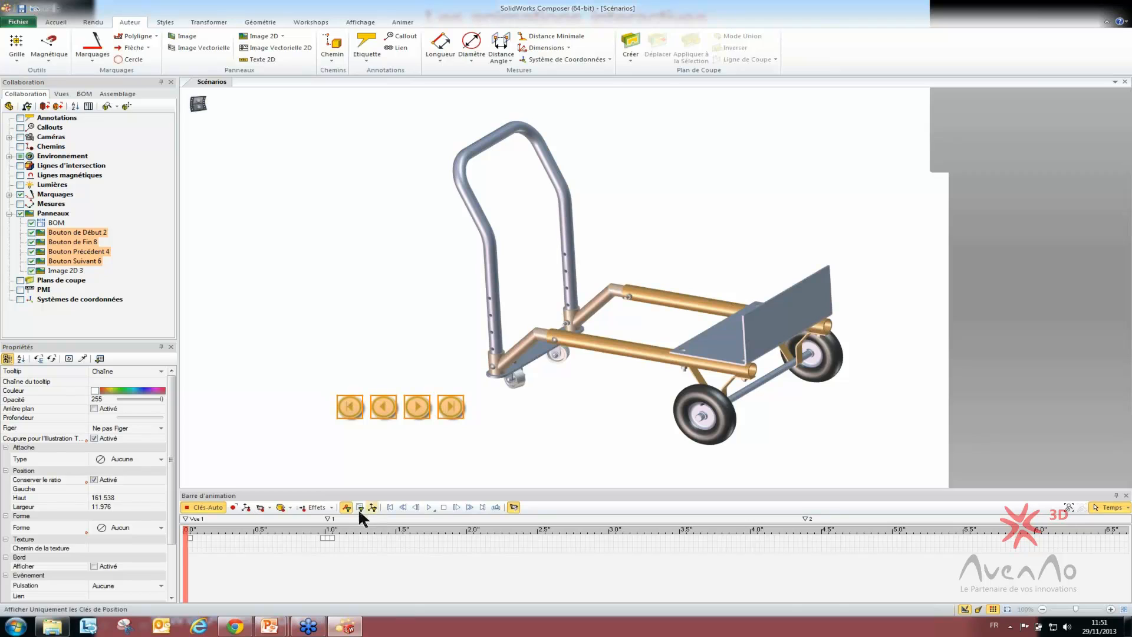
mouse_move(344, 545)
left_mouse_down()
mouse_move(312, 538)
mouse_move(401, 559)
mouse_move(497, 559)
mouse_move(330, 556)
left_mouse_up()
right_click(328, 551)
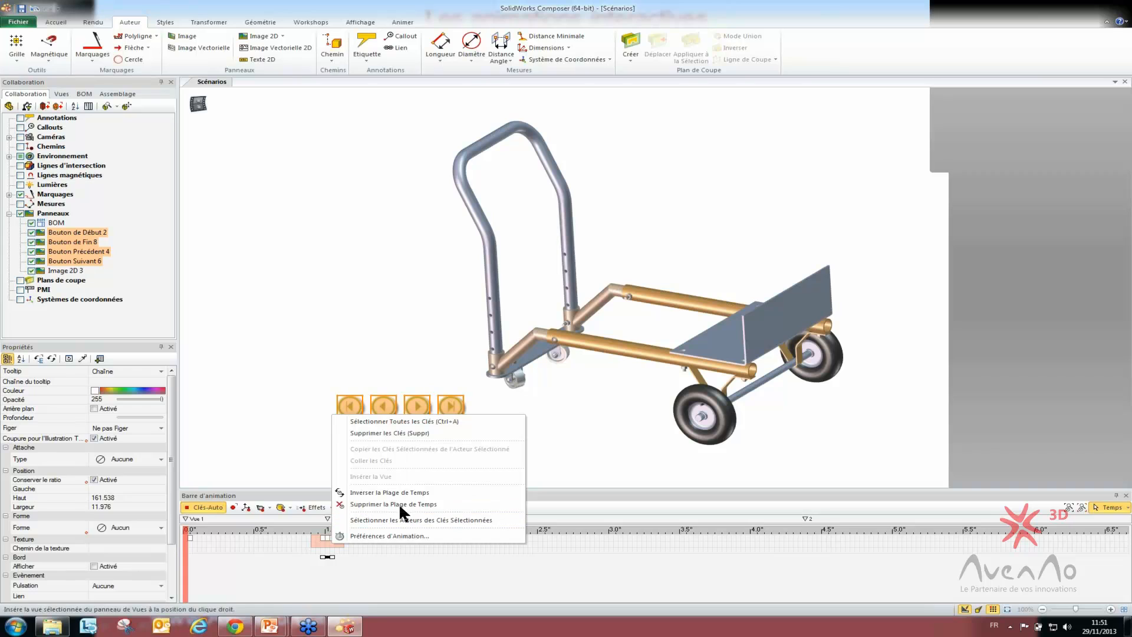
left_click(402, 572)
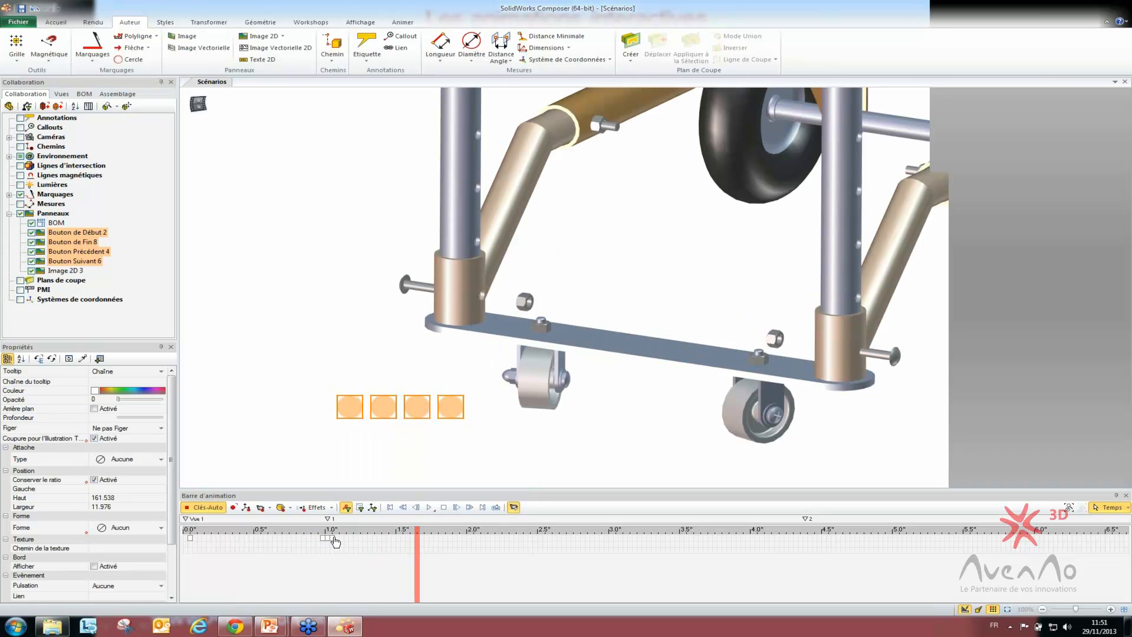
left_click_drag(330, 539, 316, 537)
right_click(337, 538)
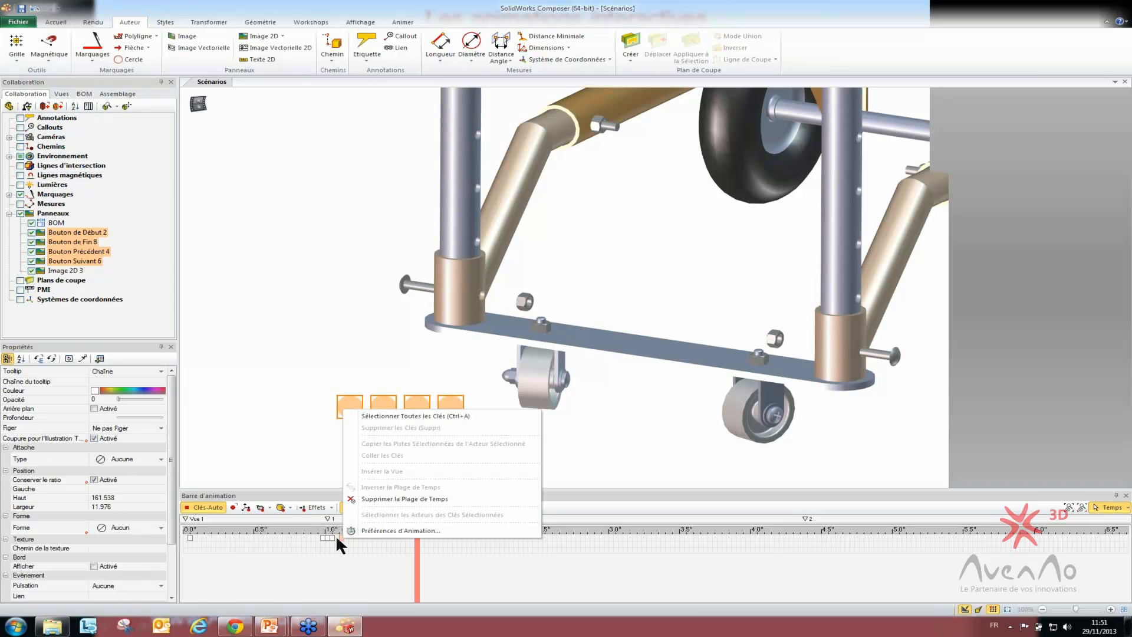
left_click(321, 541)
left_click_drag(317, 539, 339, 531)
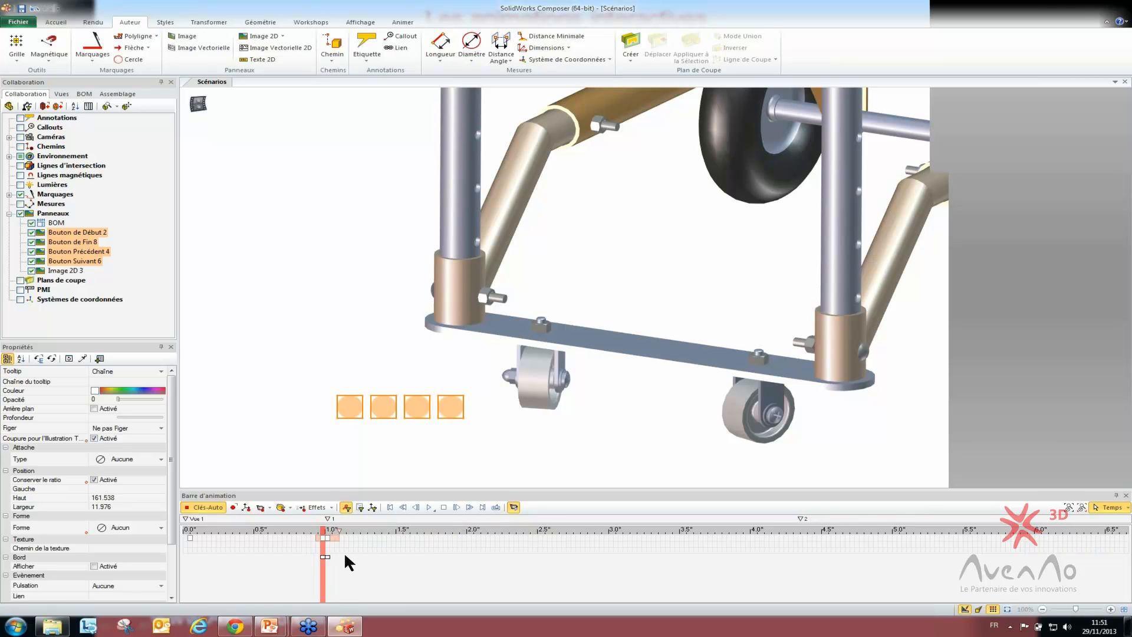
key("ctrl+z")
Step: Select the four navigation buttons' keys around marker 1 and copy them to marker 2
mouse_move(337, 558)
left_mouse_down()
mouse_move(455, 558)
mouse_move(331, 561)
left_mouse_up()
left_click(331, 571)
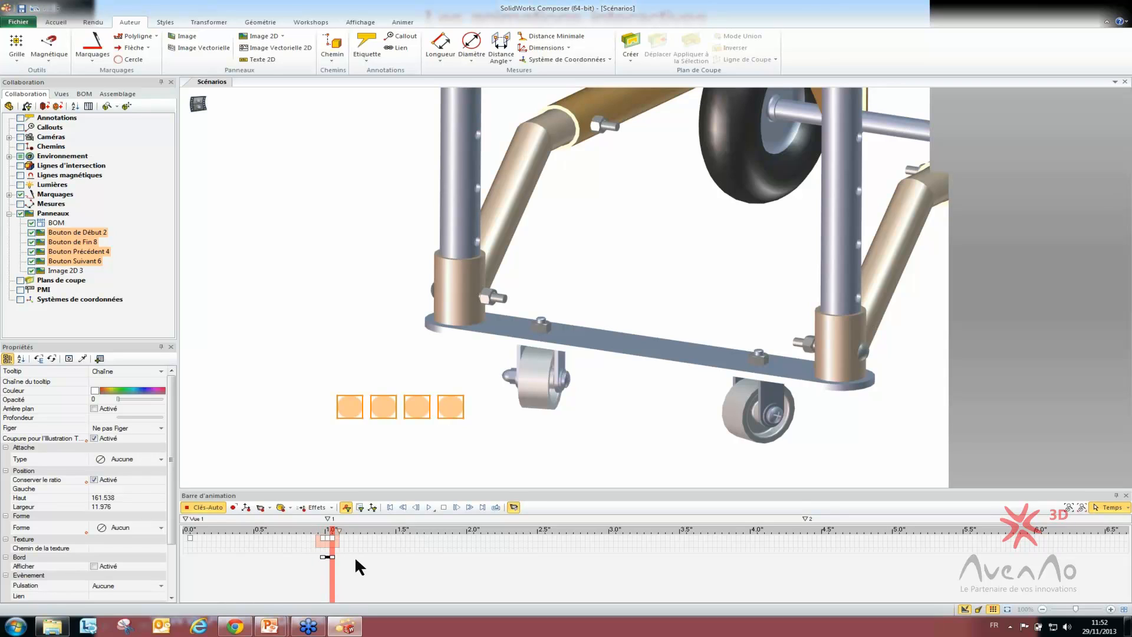
left_click_drag(318, 556, 342, 557)
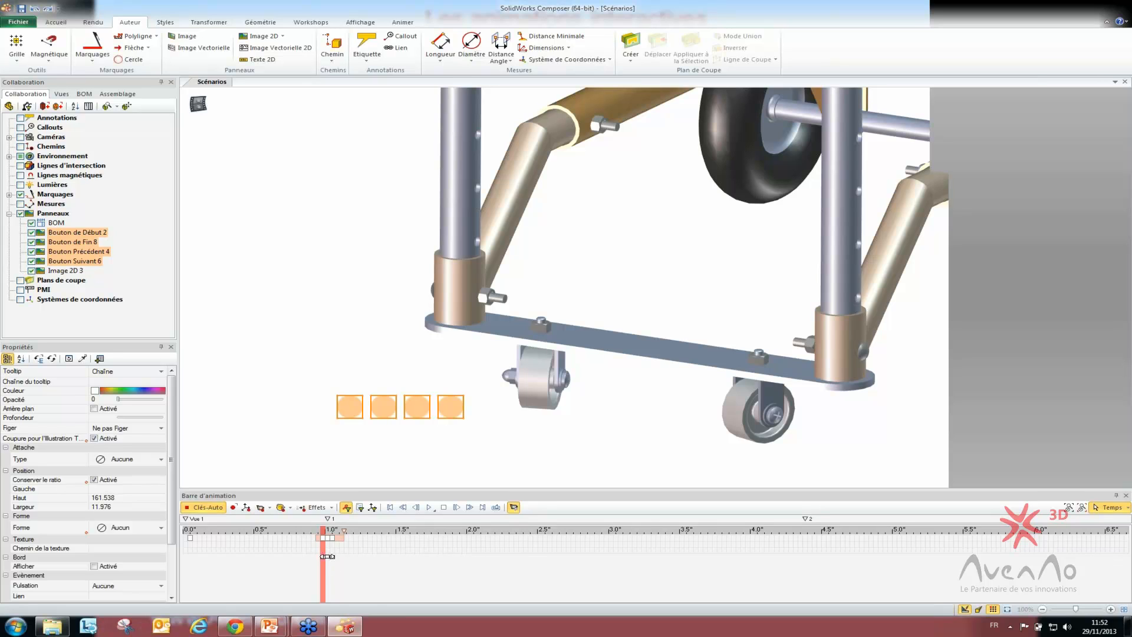
left_click_drag(325, 555, 806, 560)
left_click(705, 558)
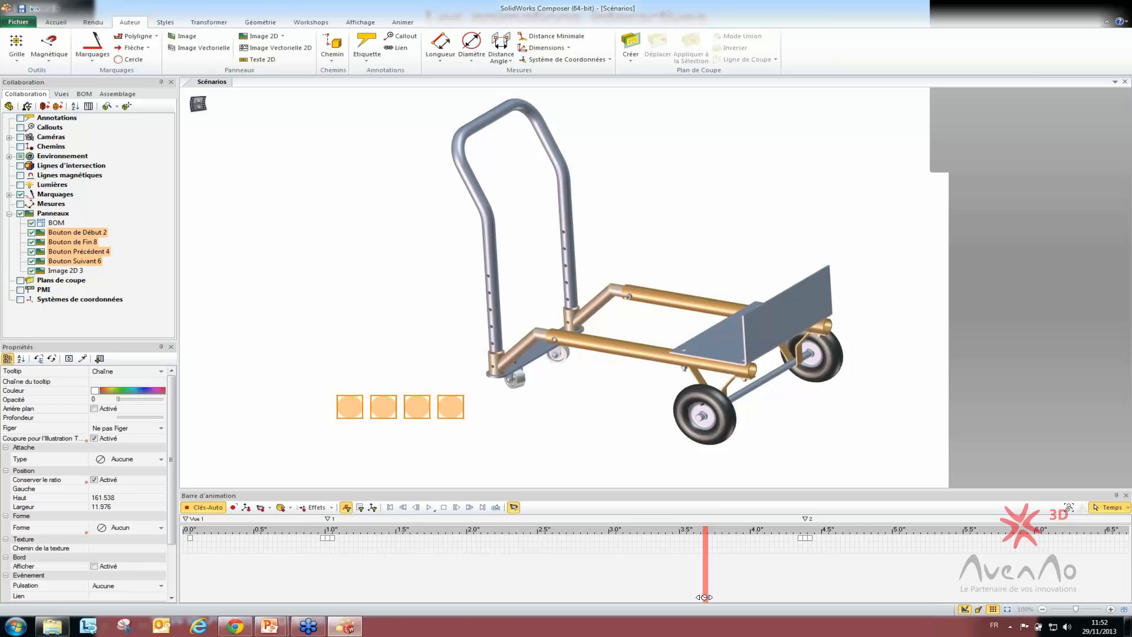
Step: Show all keys again and play the animation from the start through markers 1 and 2 with the Next button
left_click(346, 507)
left_click(336, 447)
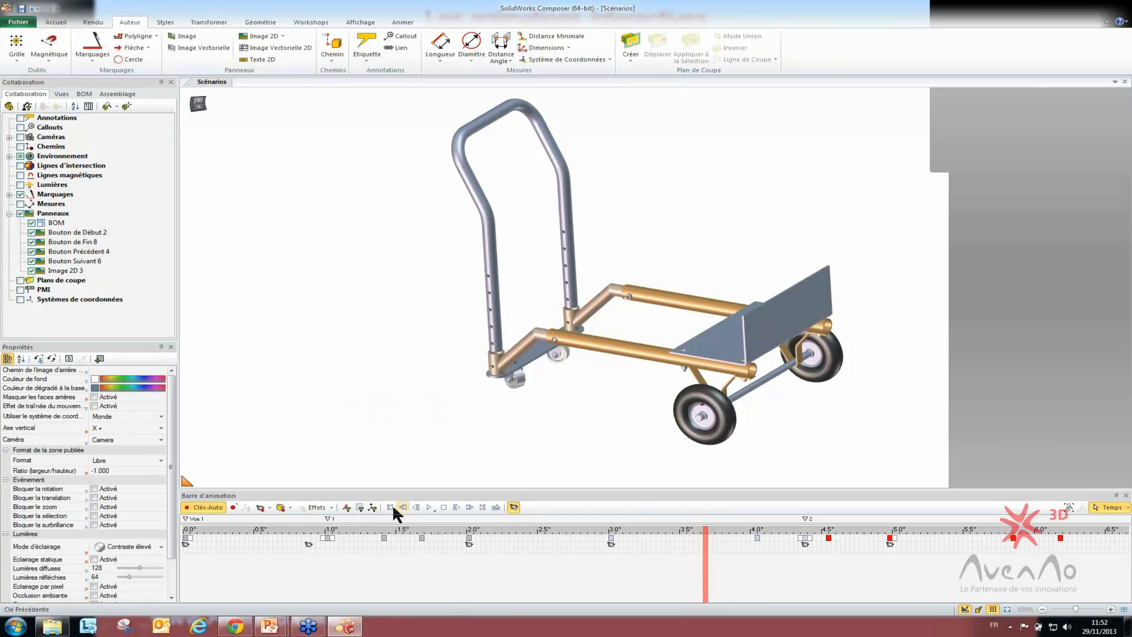
left_click(390, 507)
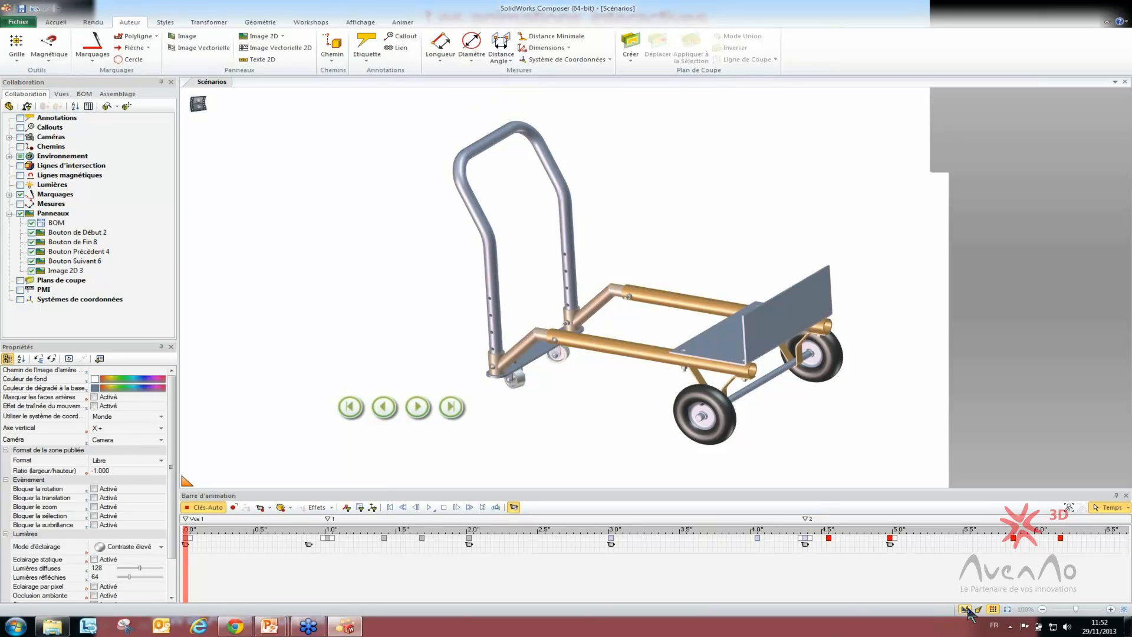
left_click(417, 408)
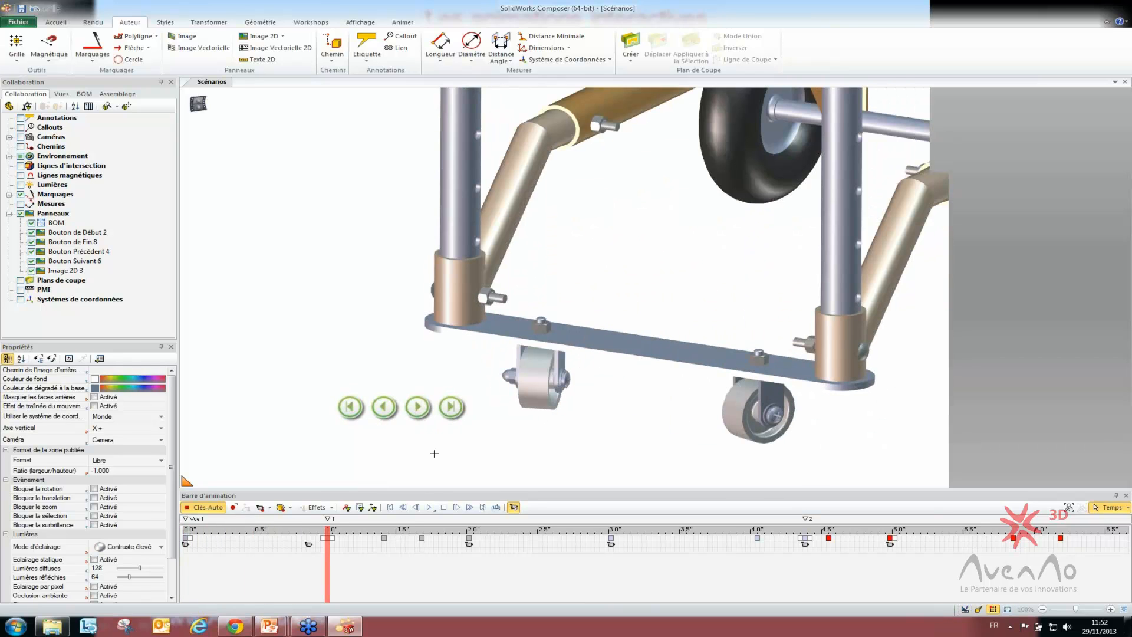
left_click(417, 408)
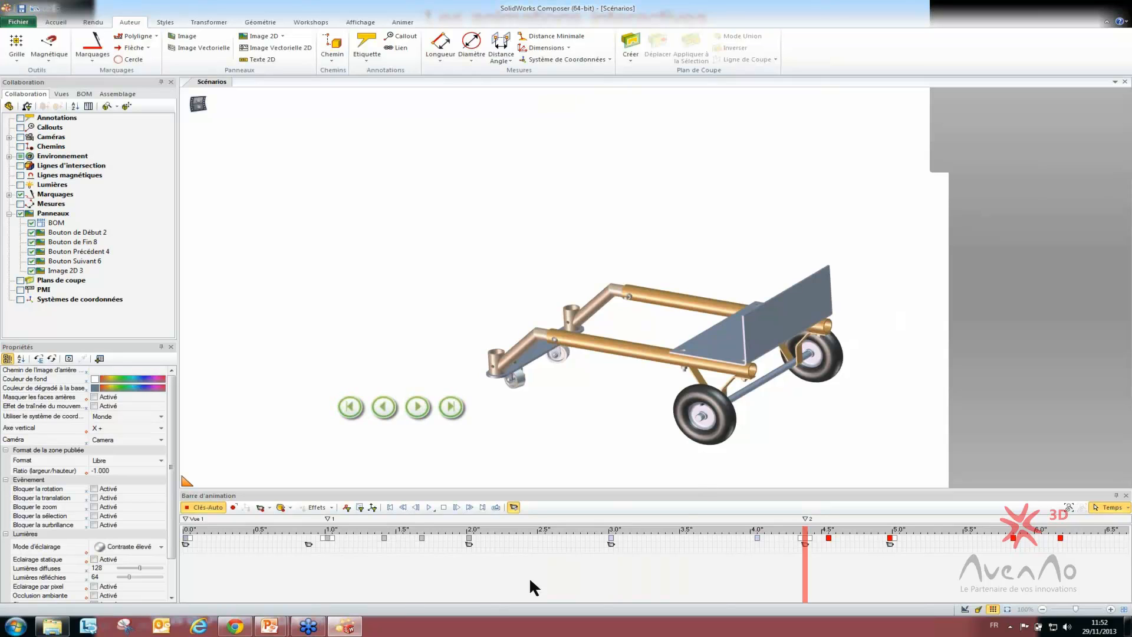
Step: Select the four navigation buttons at marker 2, show only their keys, and copy those keys to marker 3
scroll(529, 576, "down", 6)
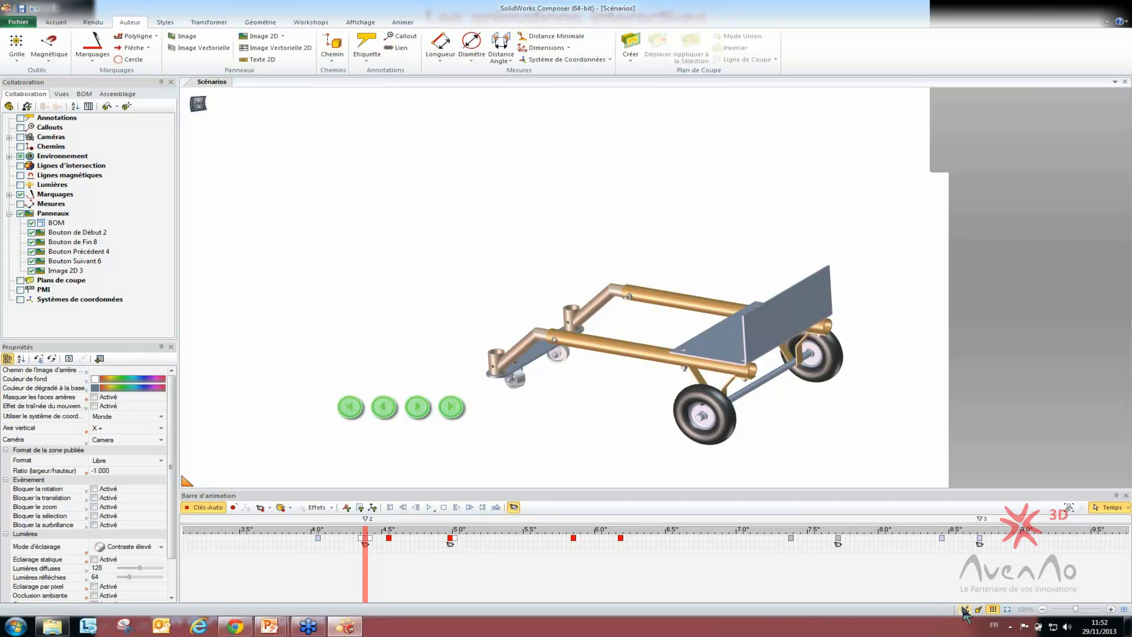
left_click(352, 539)
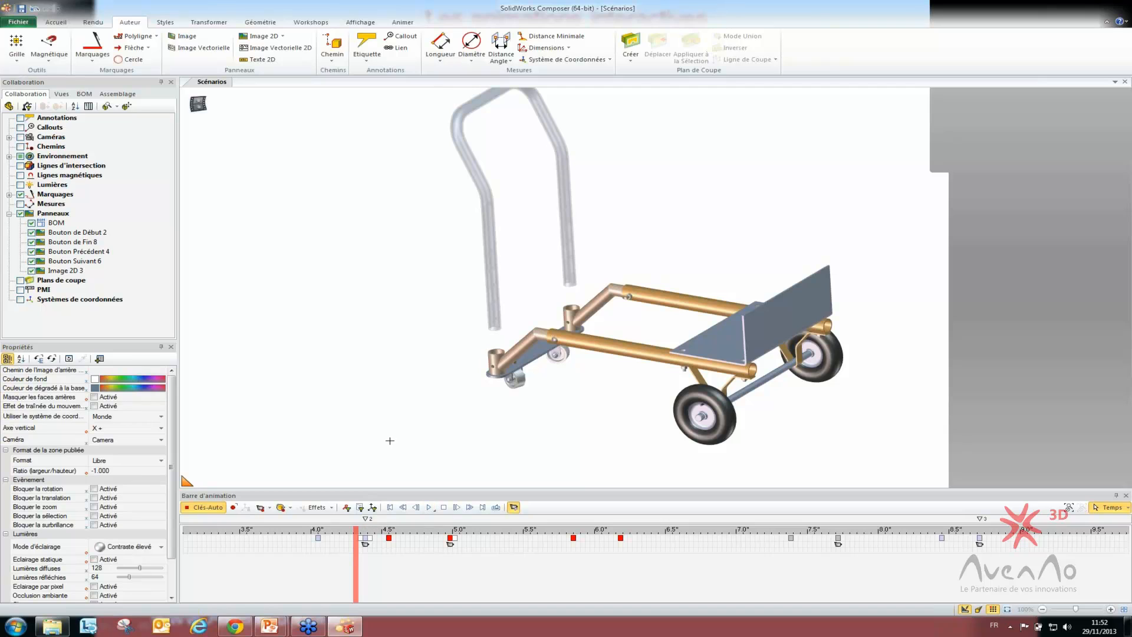
left_click(365, 541)
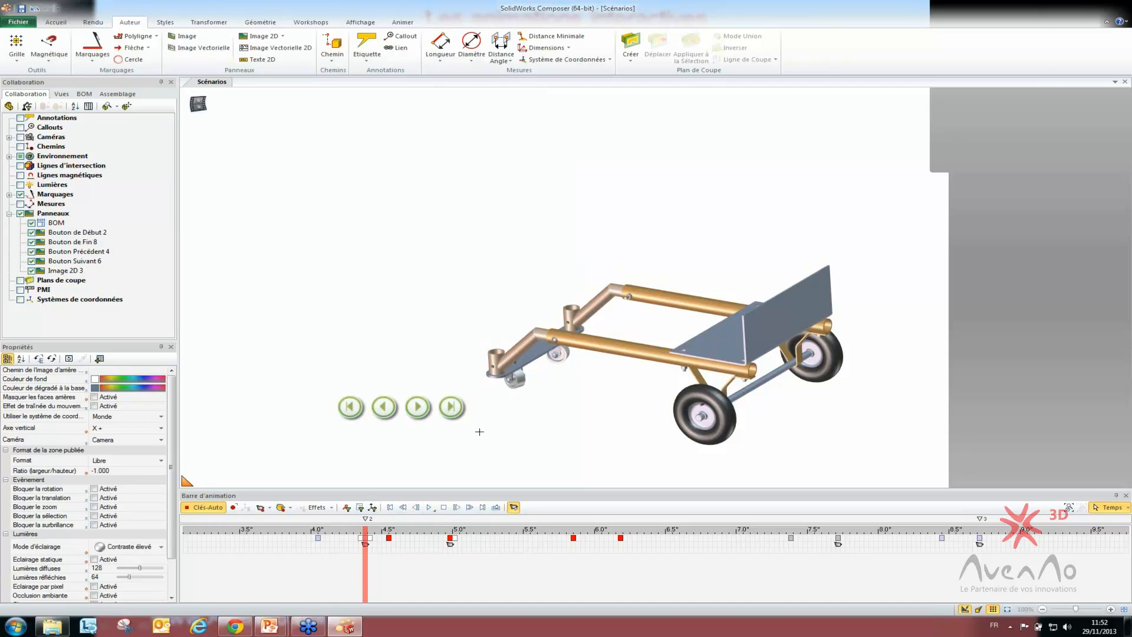
left_click_drag(479, 431, 304, 373)
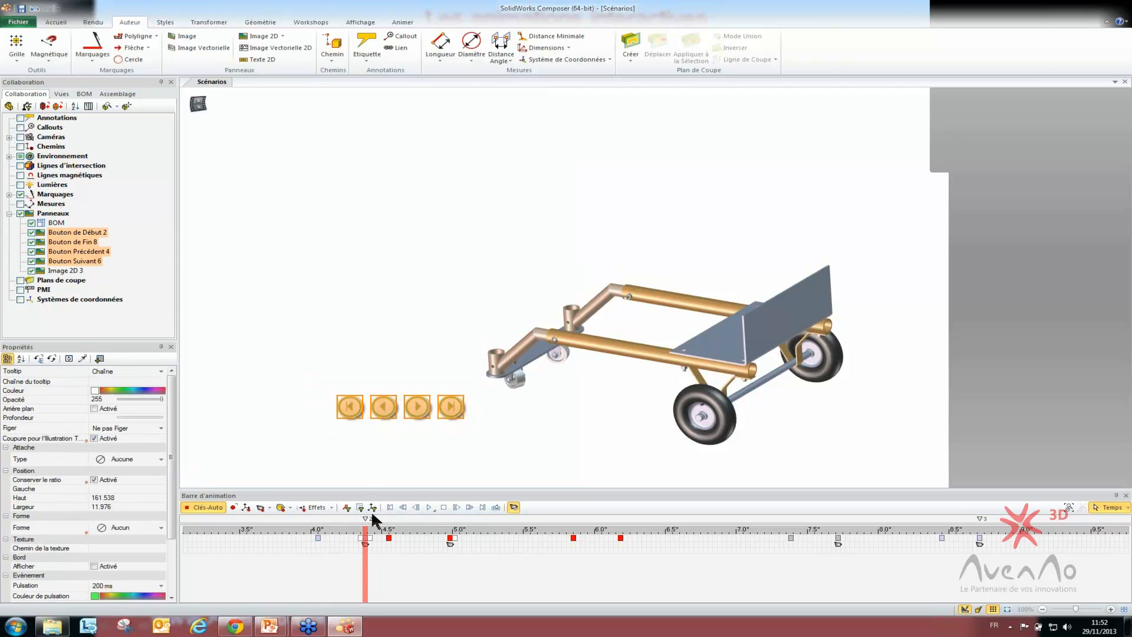
left_click(346, 507)
left_click_drag(354, 535, 694, 570)
double_click(703, 518)
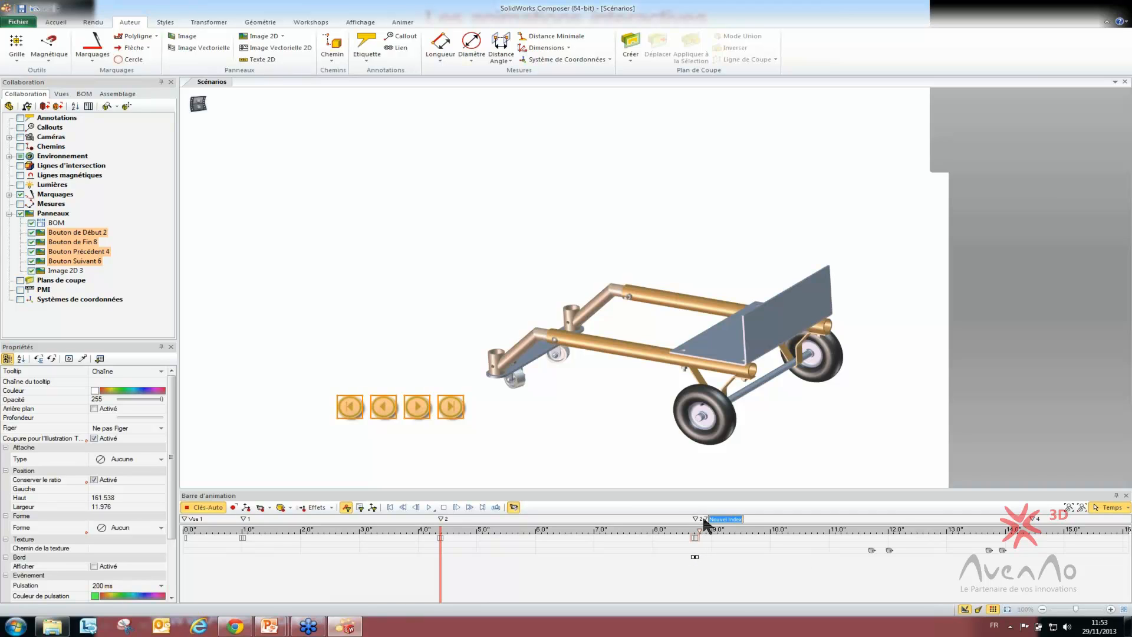
key("ctrl+z")
Step: Reselect the four navigation buttons at marker 3 and copy their keys to marker 4
left_click(891, 449)
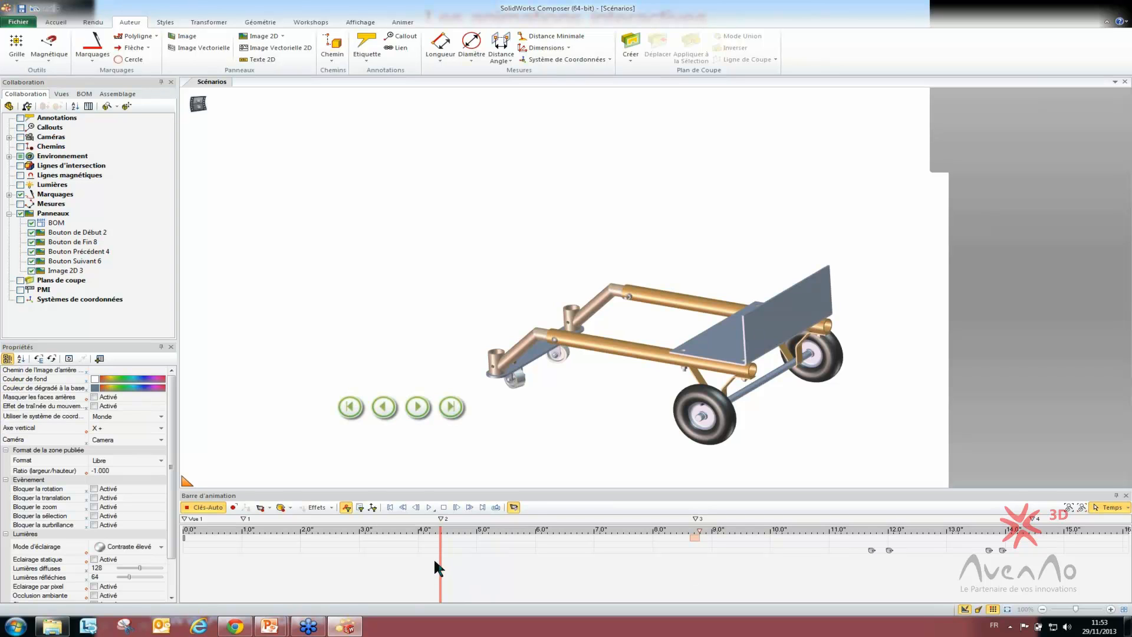
left_click_drag(441, 561, 695, 560)
left_click_drag(513, 432, 310, 395)
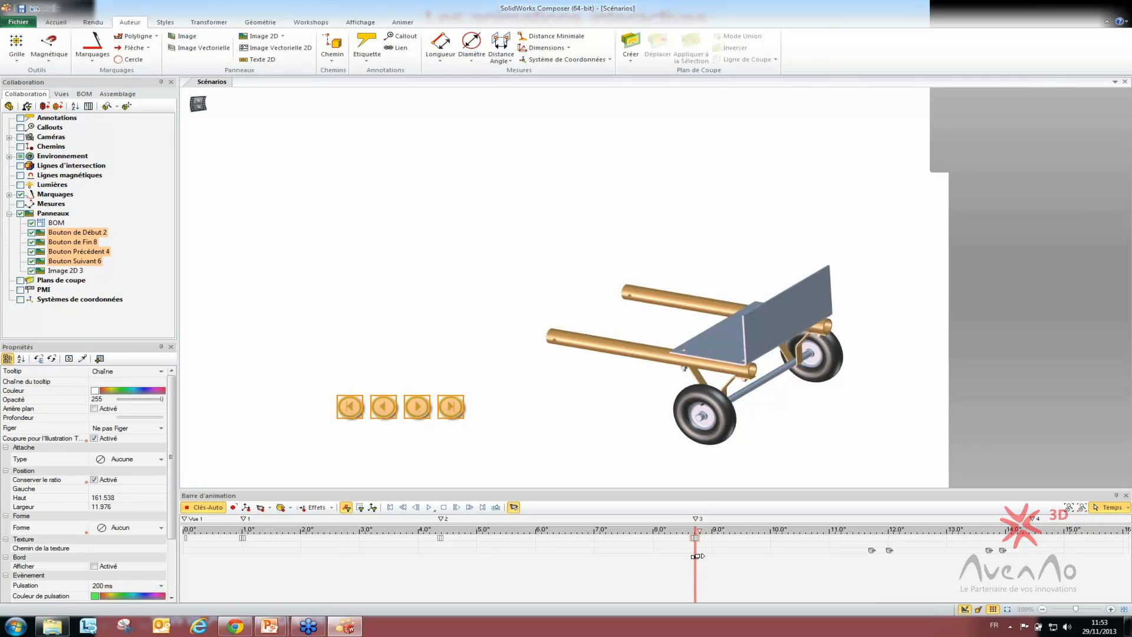
mouse_move(690, 557)
left_mouse_down()
mouse_move(825, 560)
mouse_move(641, 557)
left_mouse_up()
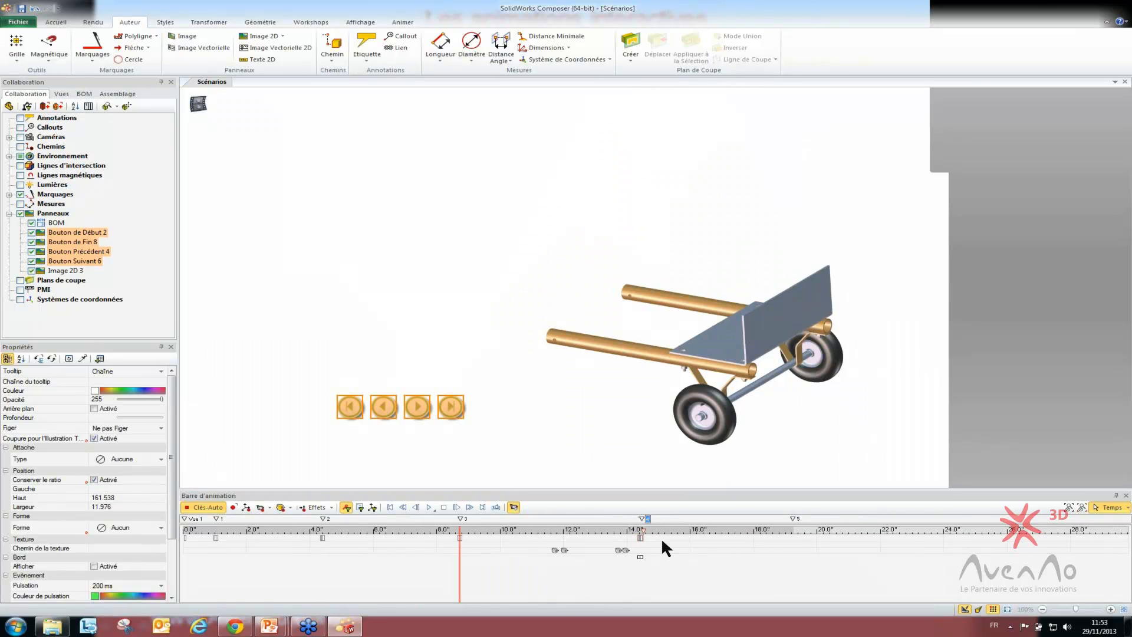
left_click(662, 541)
Step: Delete the extra marker just before marker 4
scroll(654, 541, "up", 4)
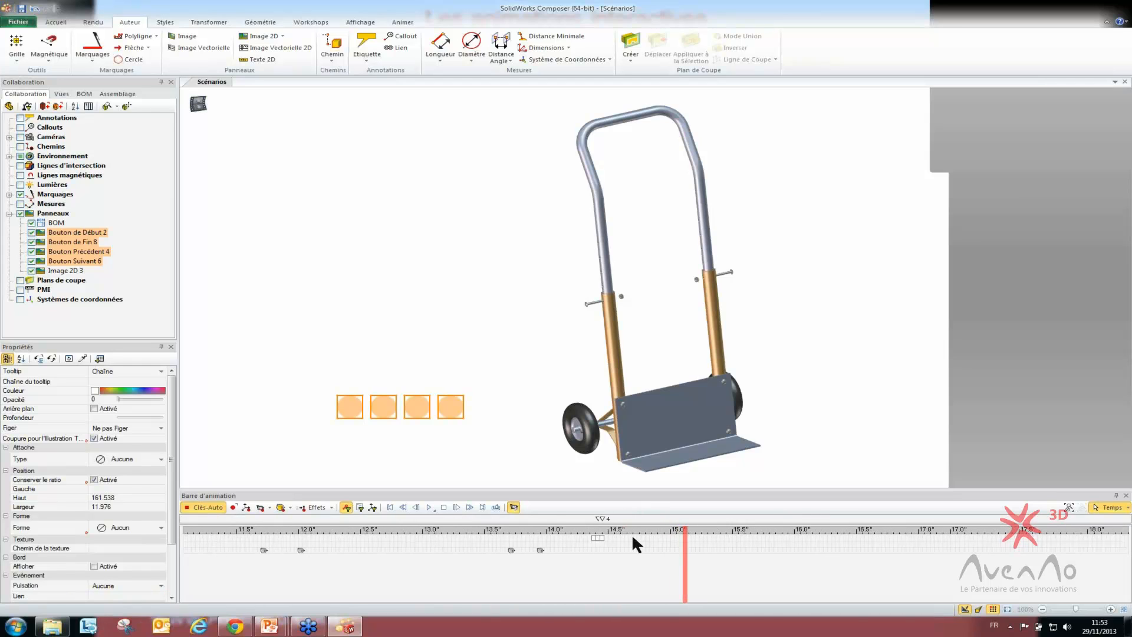
scroll(611, 536, "up", 3)
left_click_drag(629, 538, 602, 556)
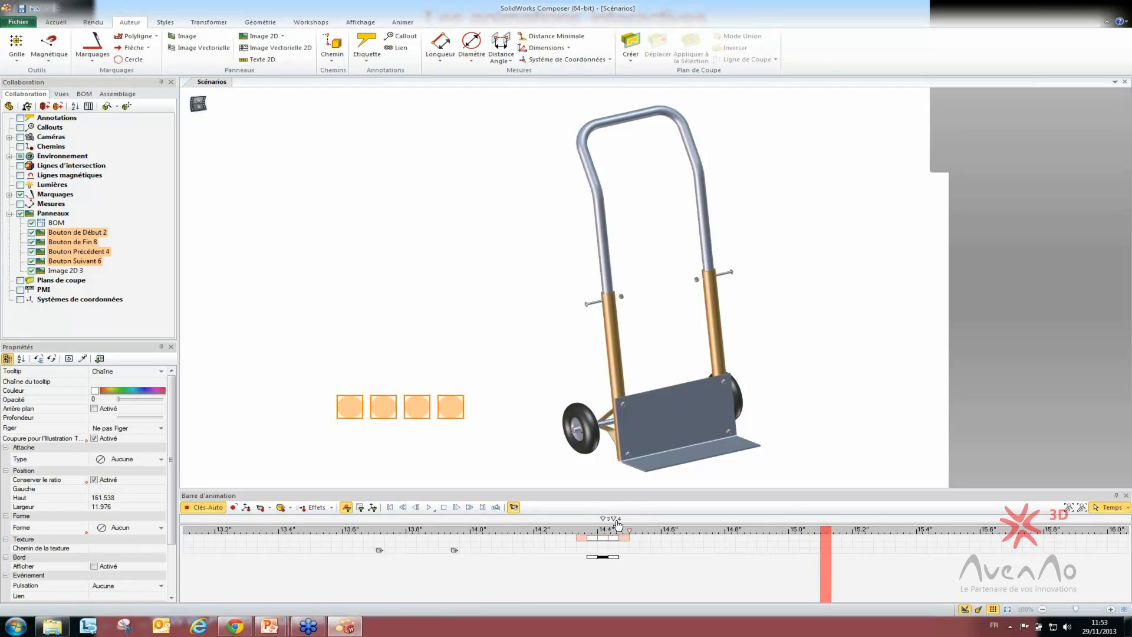
right_click(617, 523)
left_click(654, 543)
key("ctrl+z")
right_click(613, 519)
left_click(637, 542)
Step: Shift the four buttons' keys at marker 4 slightly forward and align marker 4 with their middle key
mouse_move(640, 554)
left_mouse_down()
mouse_move(601, 559)
mouse_move(589, 537)
left_mouse_up()
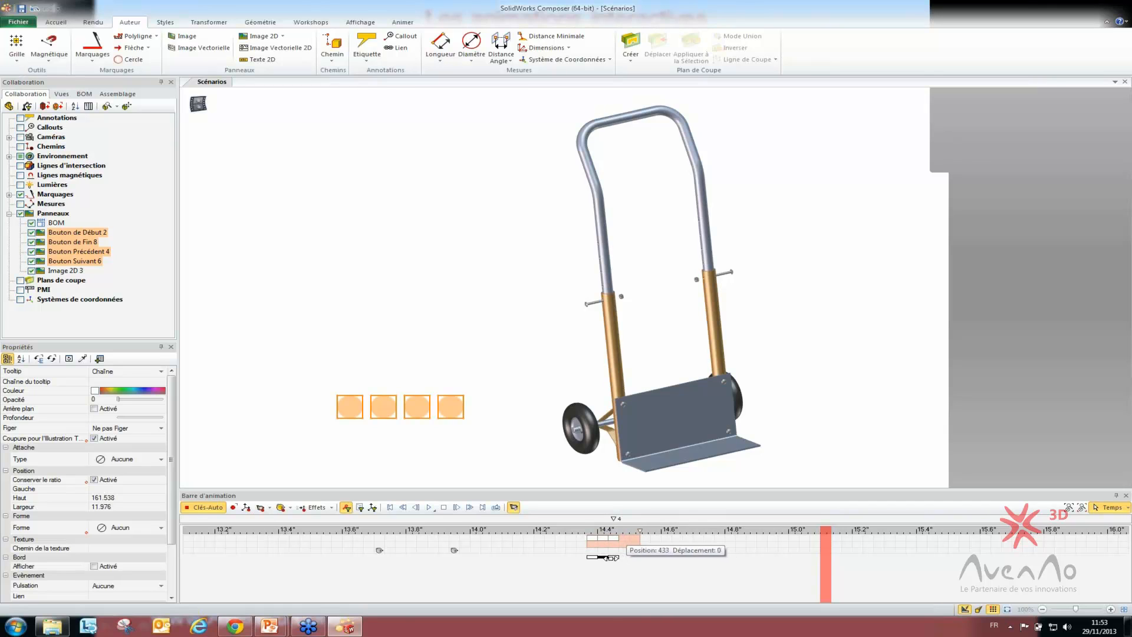
left_click(632, 550)
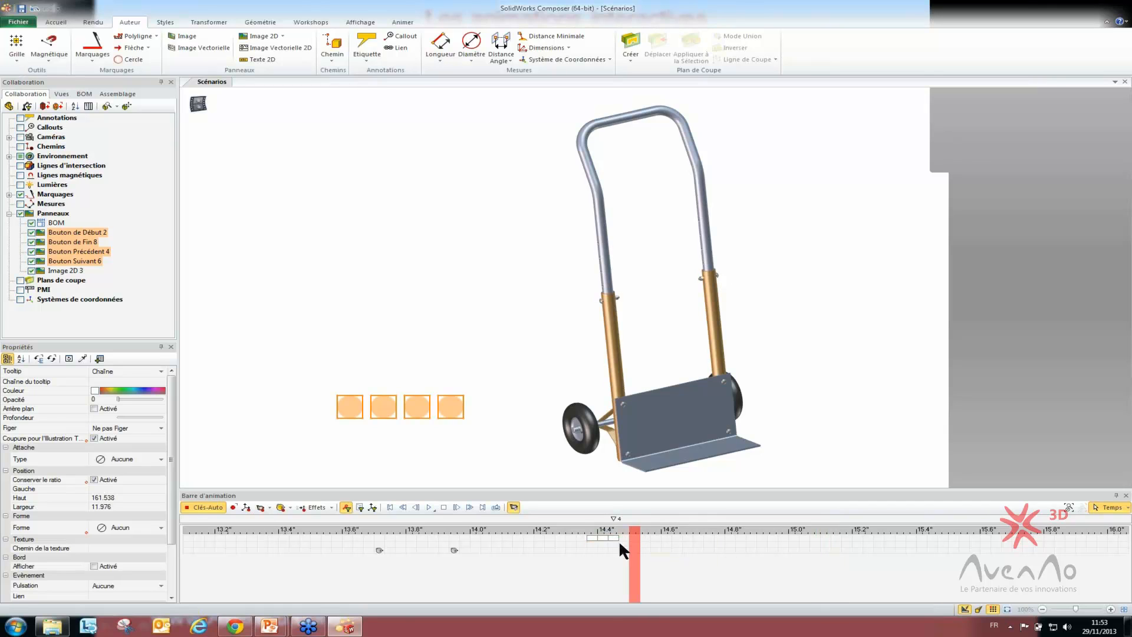
left_click_drag(621, 543, 611, 548)
left_click(581, 549)
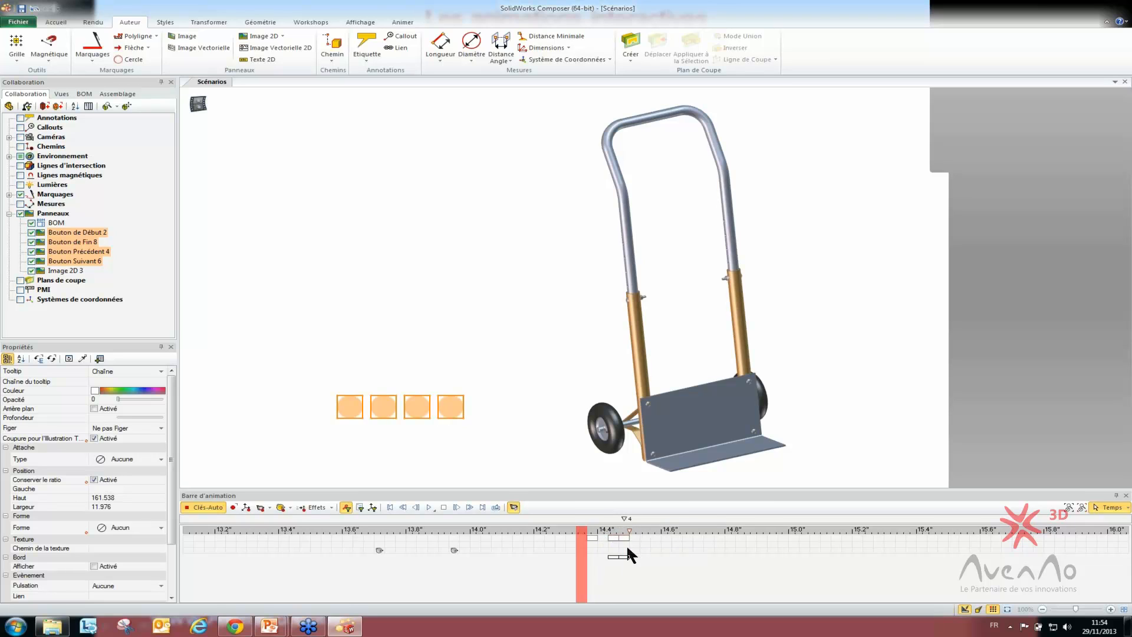
left_click(624, 543)
left_click_drag(596, 539, 608, 540)
key("ctrl+z")
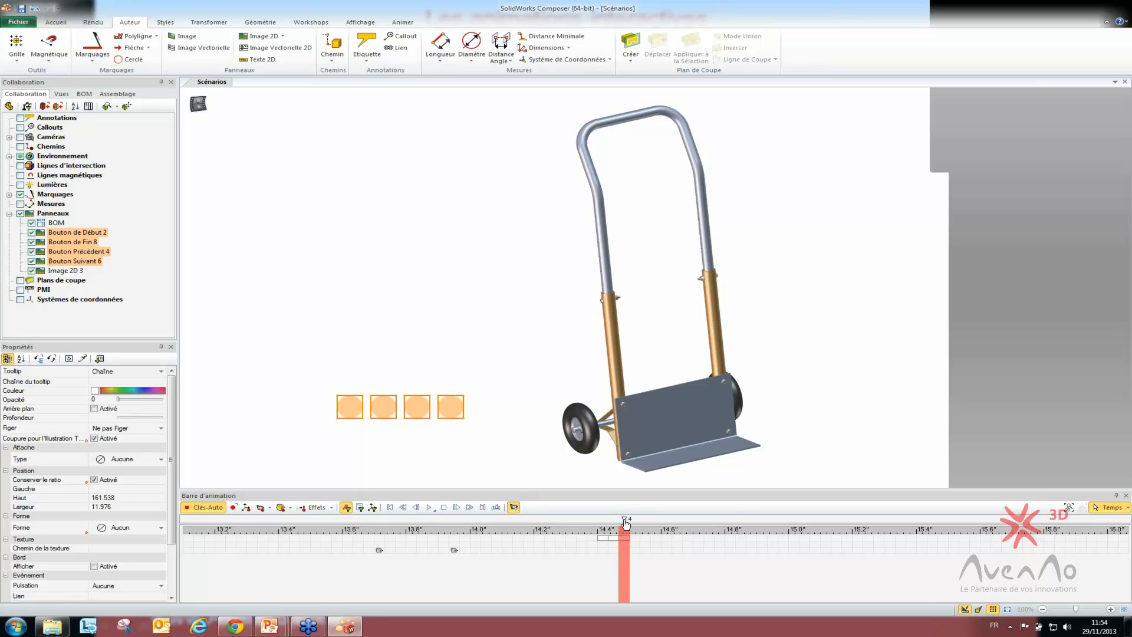
left_click_drag(625, 522, 614, 522)
left_click(589, 537)
Step: Try to copy the four buttons' keys from marker 4 to marker 5
scroll(668, 557, "down", 5)
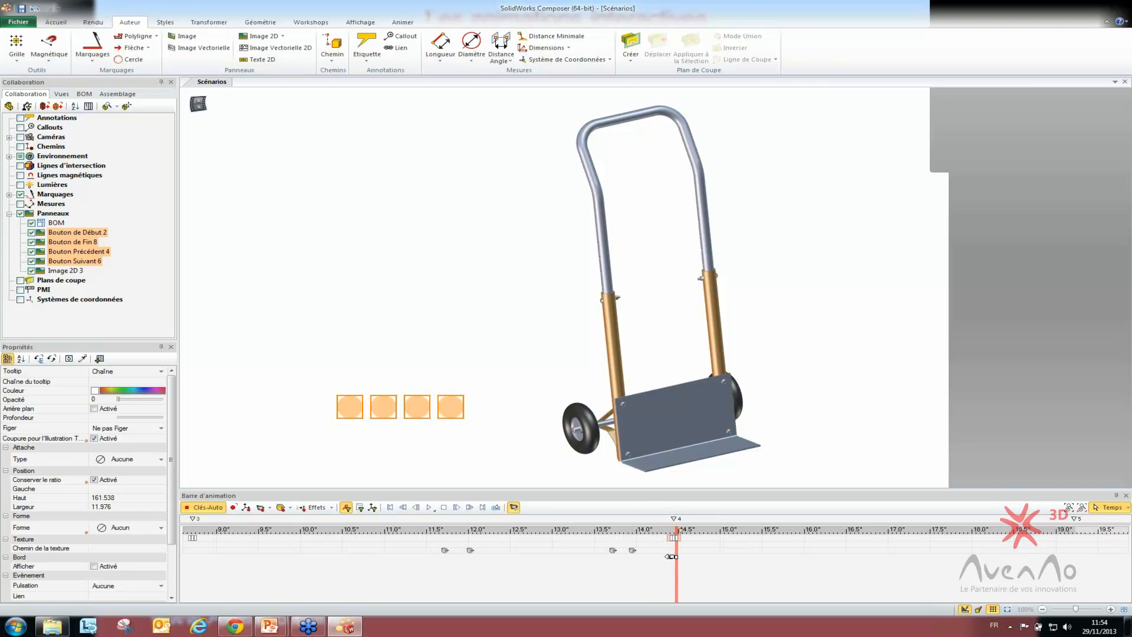
scroll(691, 549, "down", 4)
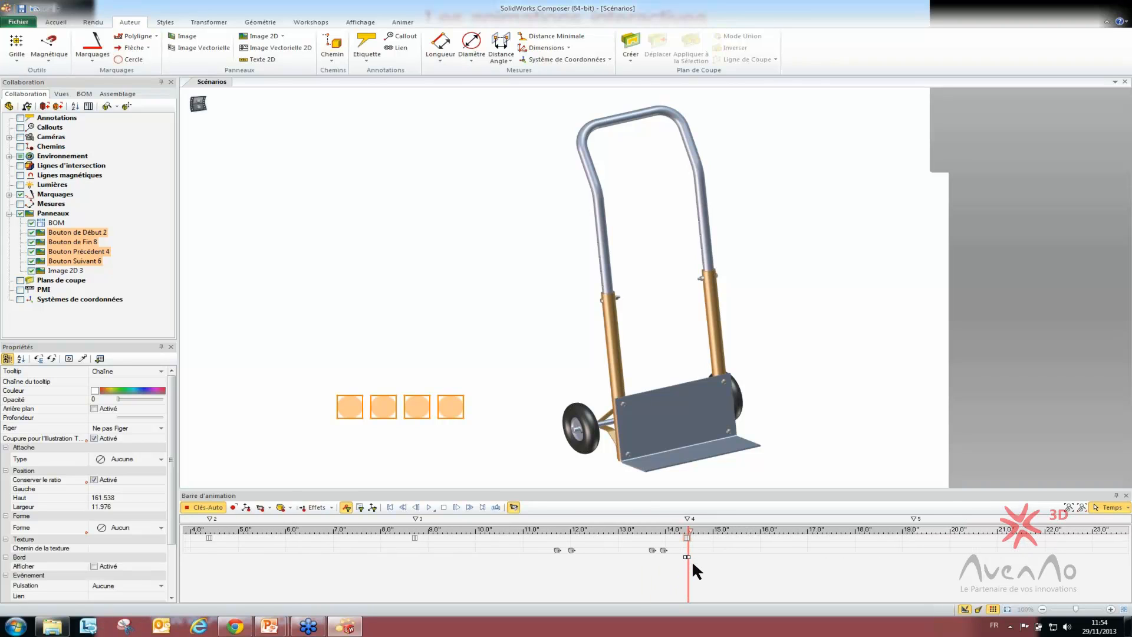
mouse_move(691, 556)
left_mouse_down()
mouse_move(955, 557)
mouse_move(695, 558)
left_mouse_up()
scroll(698, 552, "up", 4)
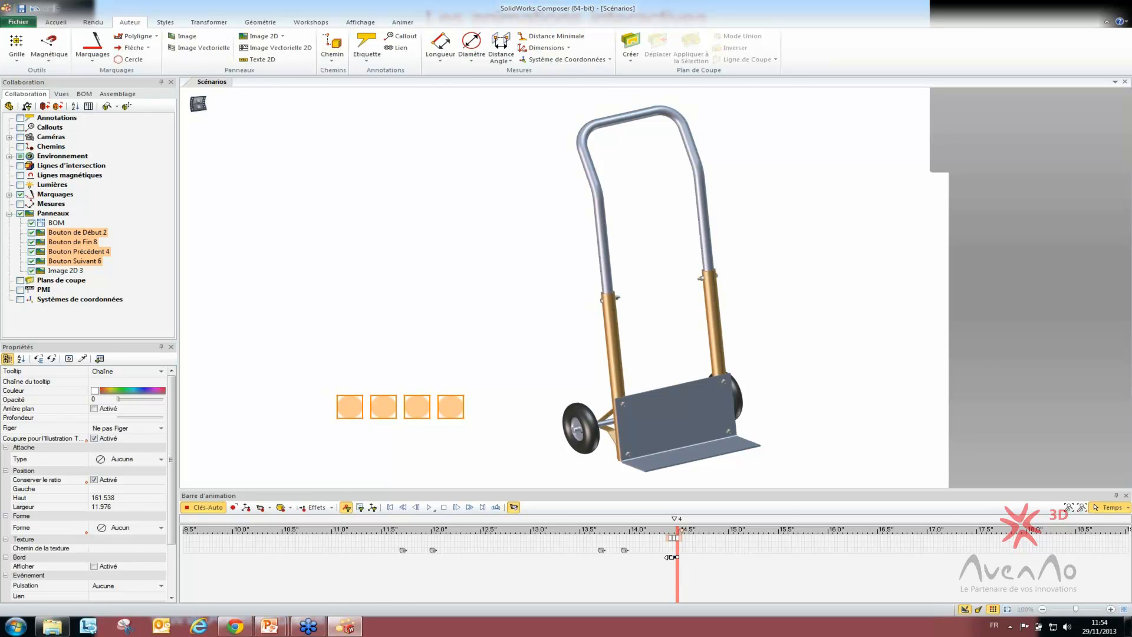
scroll(685, 560, "up", 3)
left_click_drag(697, 557, 829, 557)
scroll(827, 557, "down", 5)
scroll(828, 557, "down", 6)
key("Escape")
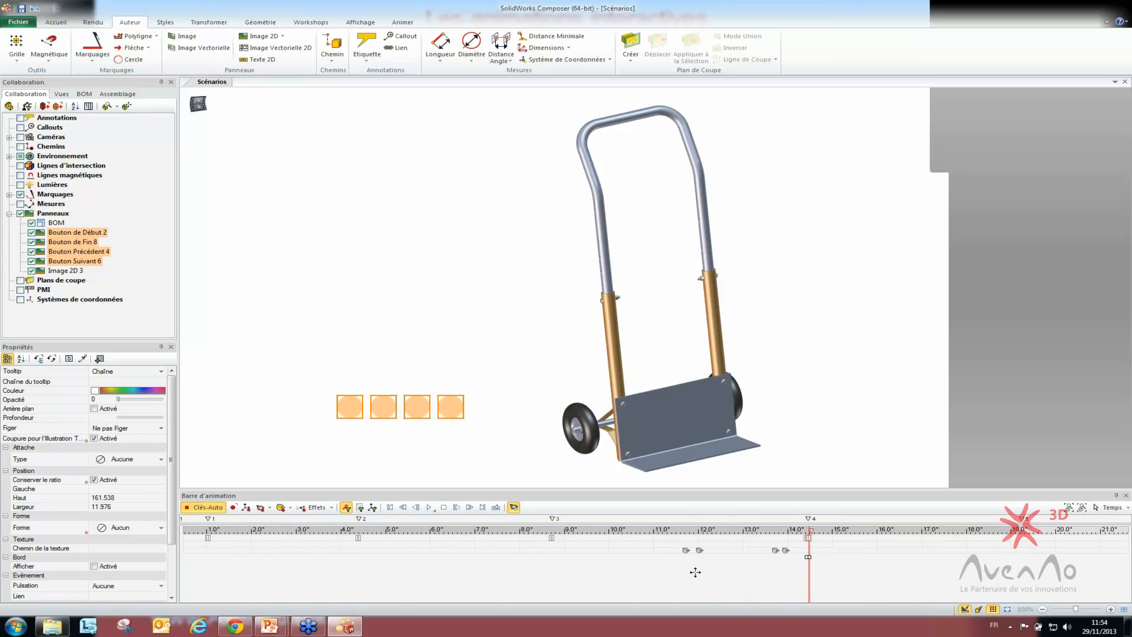
scroll(847, 562, "down", 2)
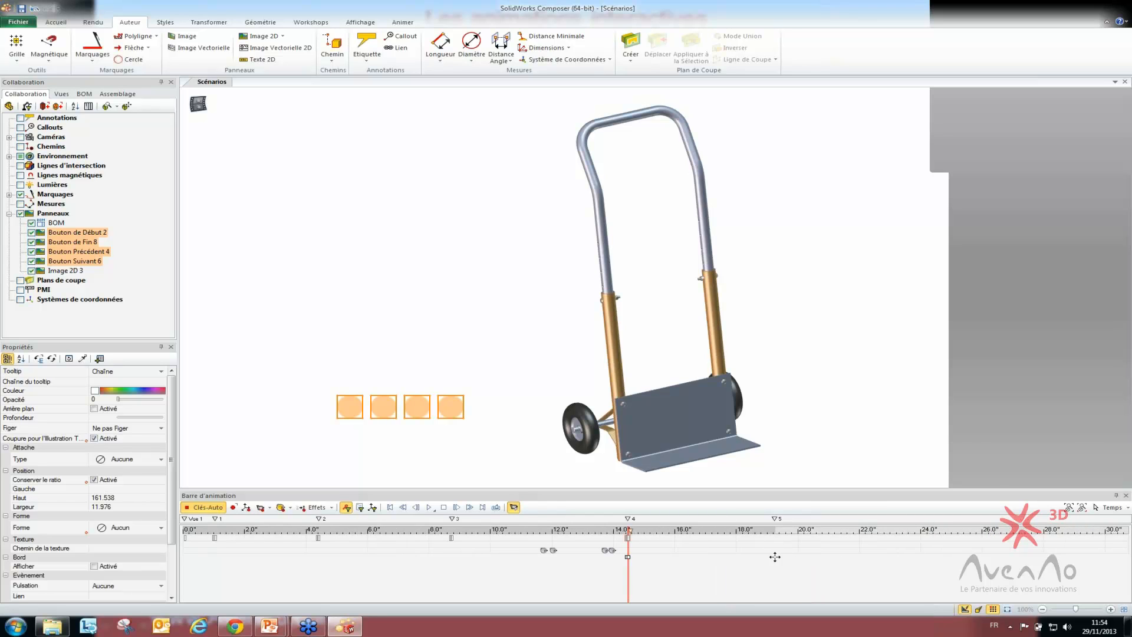
left_click(746, 556)
Step: Clear the selection of the four navigation buttons, keeping the time position at marker 4
scroll(643, 559, "up", 2)
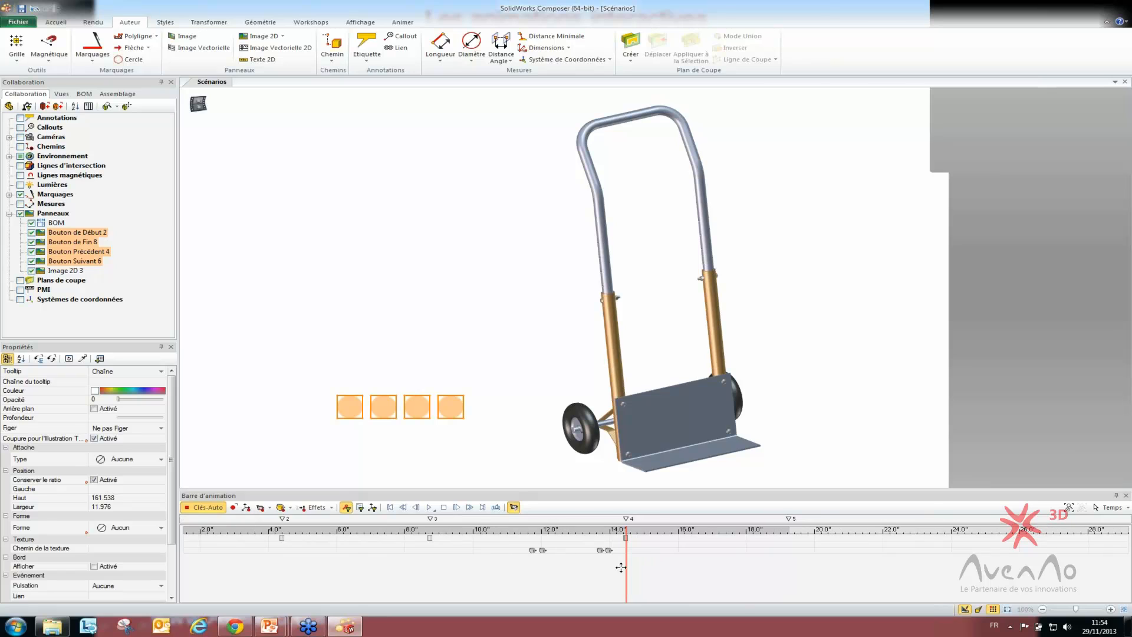
scroll(642, 549, "up", 1)
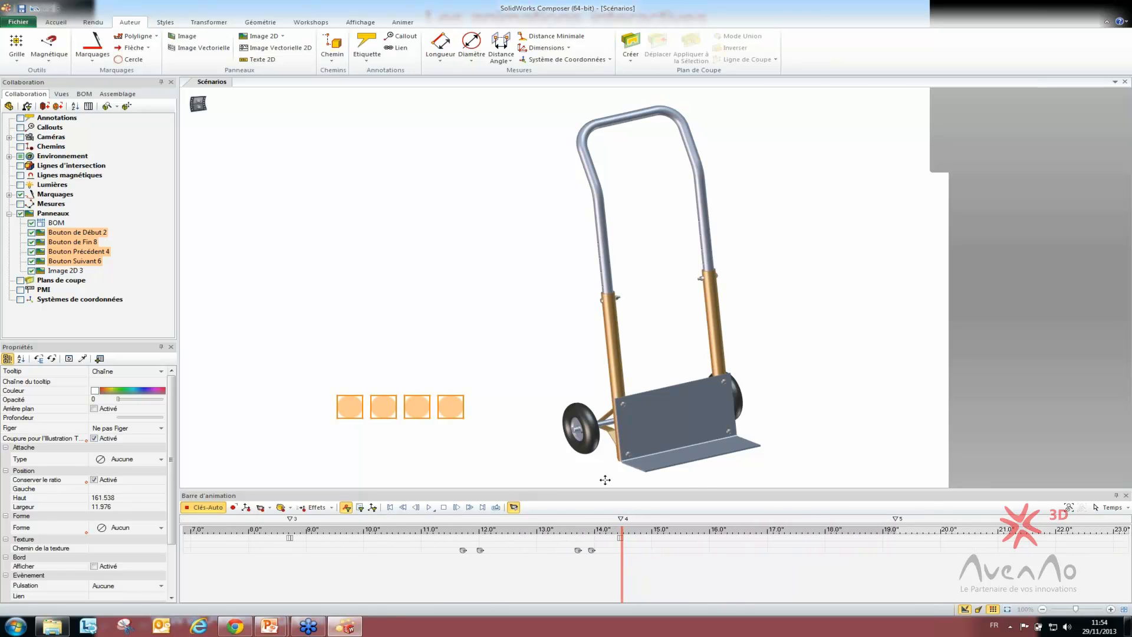
right_click(709, 481)
left_click(604, 552)
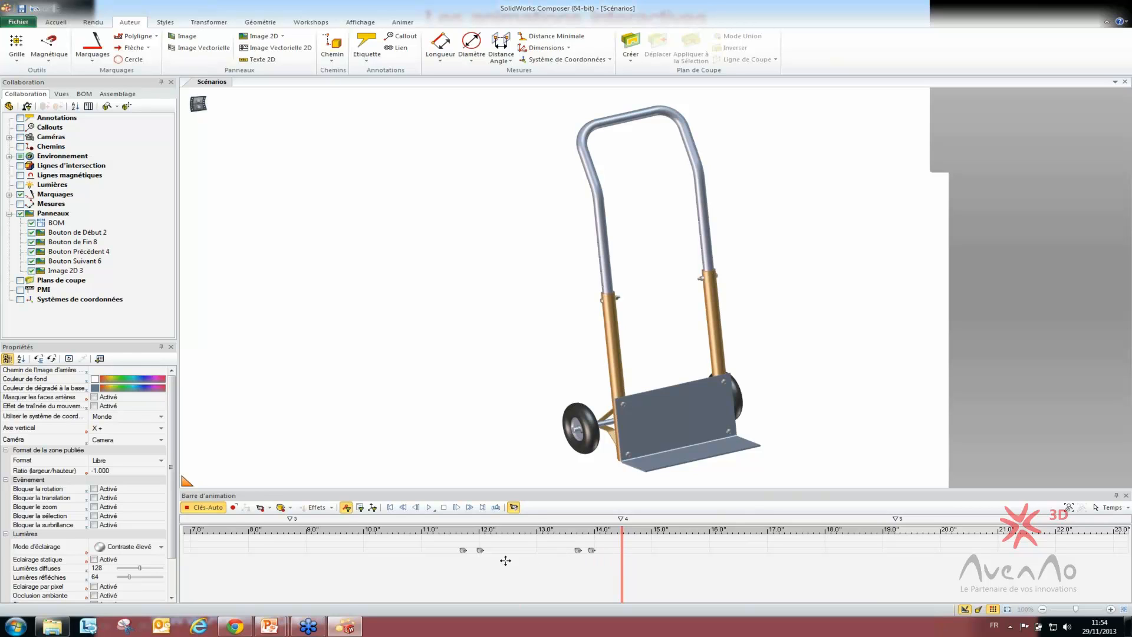
scroll(425, 559, "down", 3)
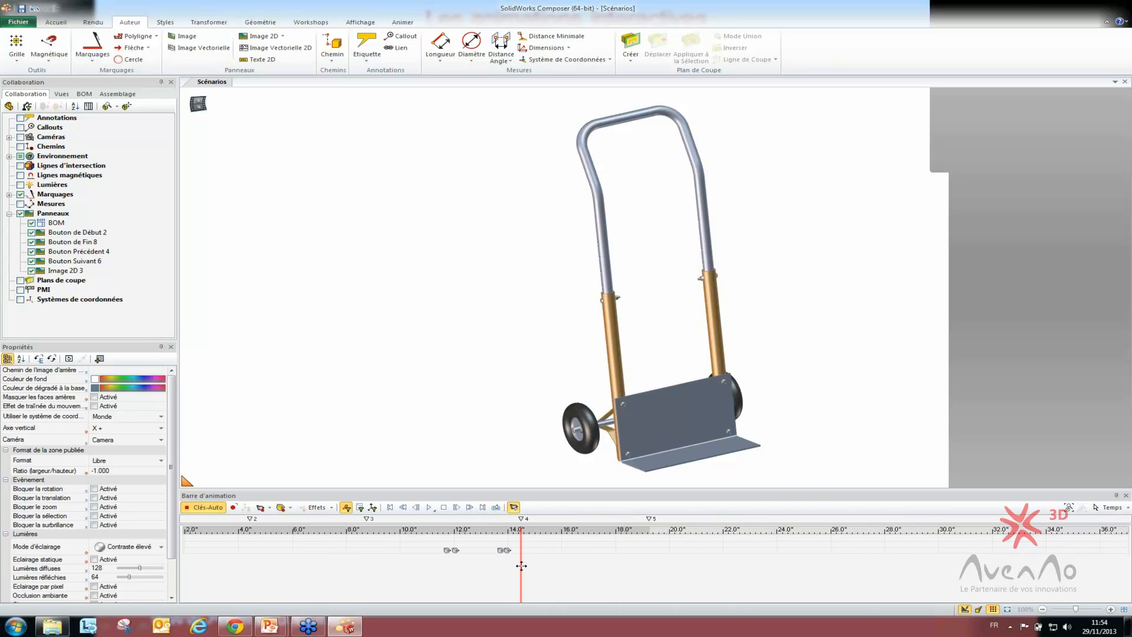
mouse_move(524, 562)
left_mouse_down()
mouse_move(475, 564)
mouse_move(524, 563)
left_mouse_up()
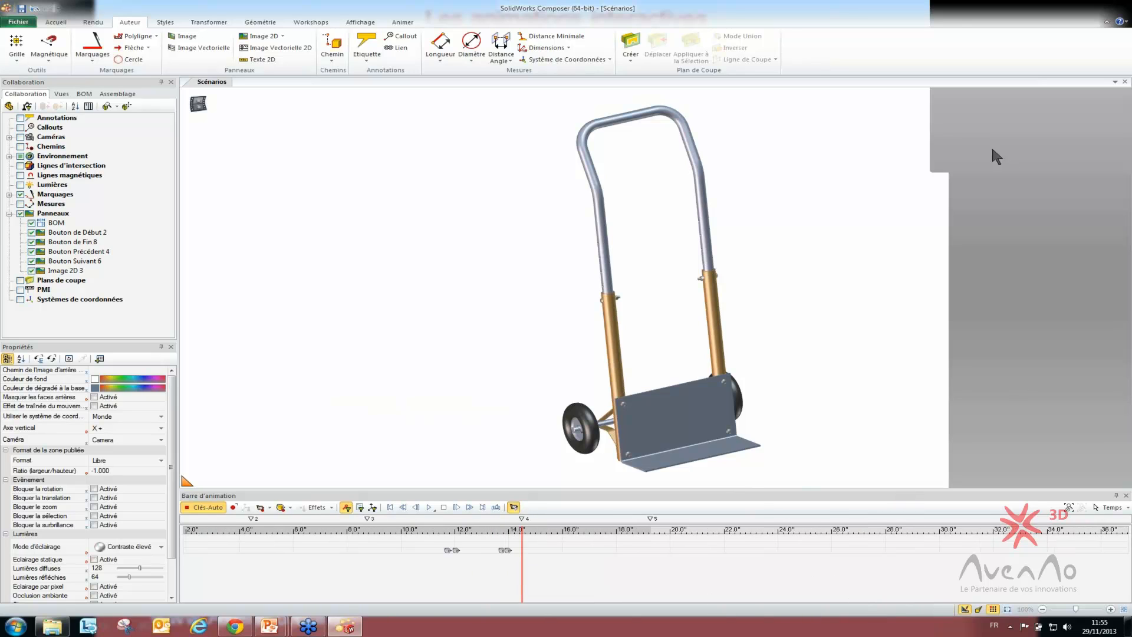
Step: Move the time position to marker 3 and select the four navigation buttons in the viewport
left_click(961, 22)
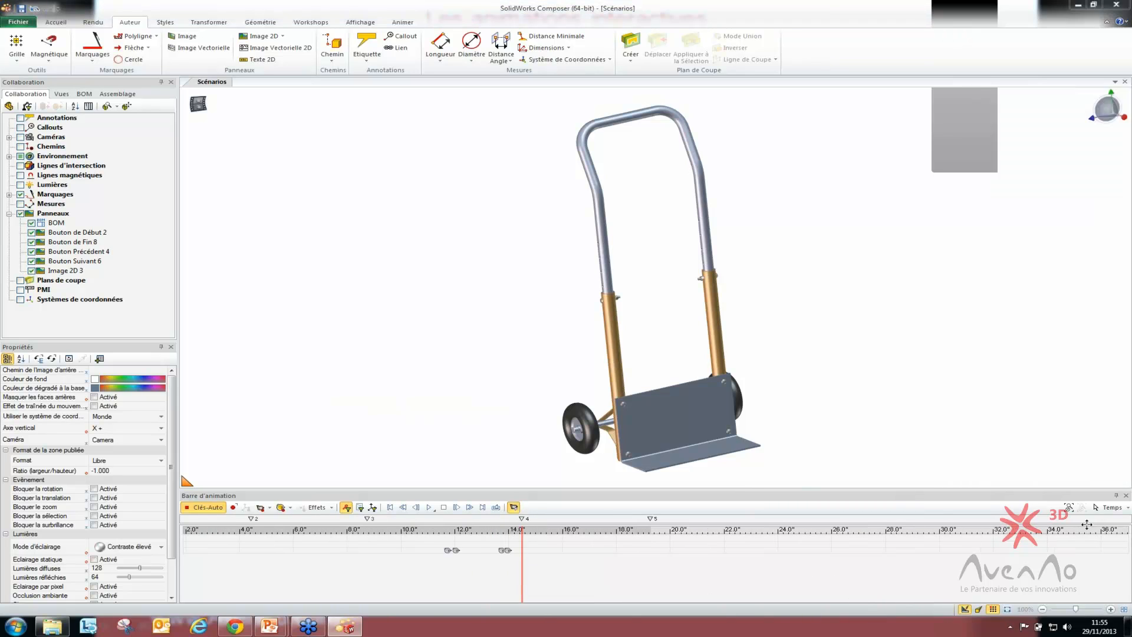
left_click_drag(768, 539, 479, 543)
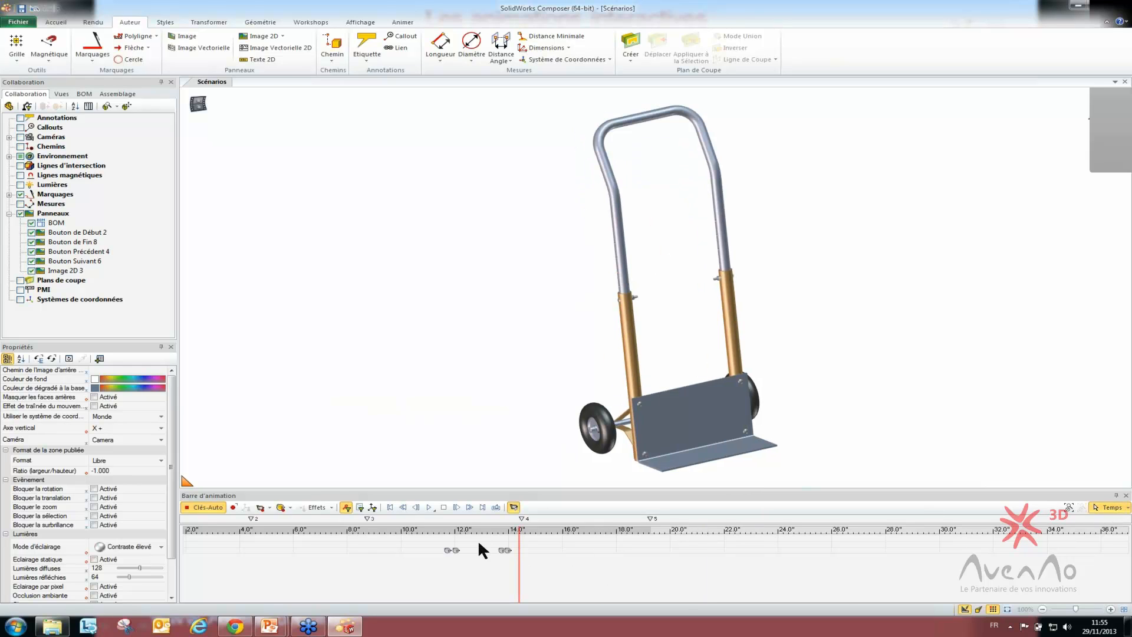
left_click(552, 554)
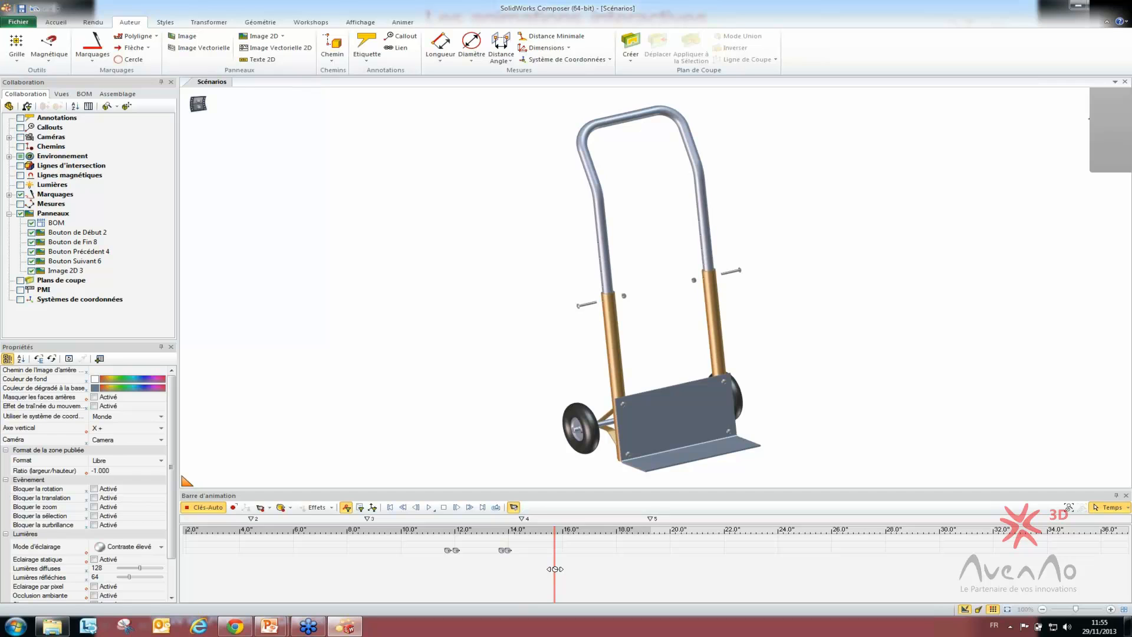
left_click_drag(555, 569, 311, 563)
scroll(358, 561, "up", 5)
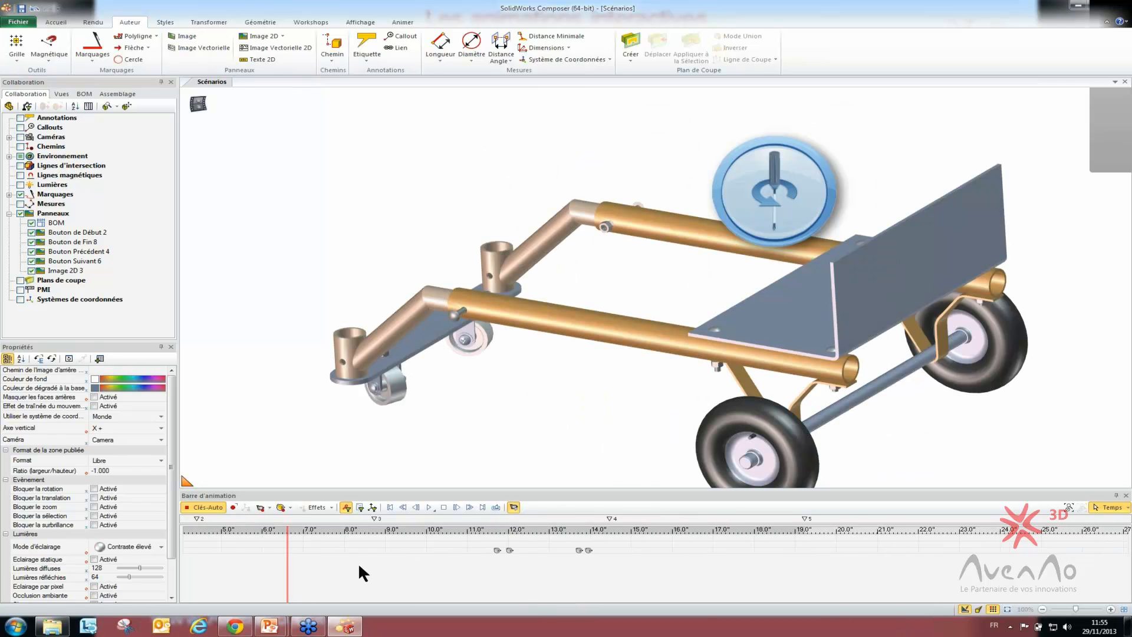
left_click(377, 535)
left_click_drag(378, 539, 376, 538)
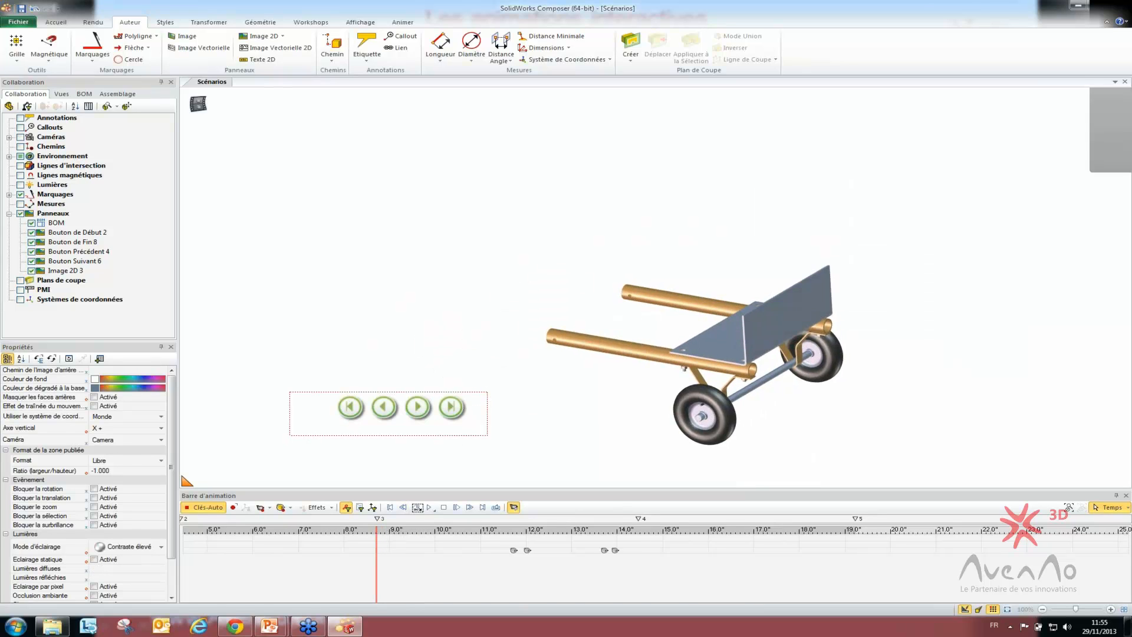
left_click_drag(289, 391, 487, 435)
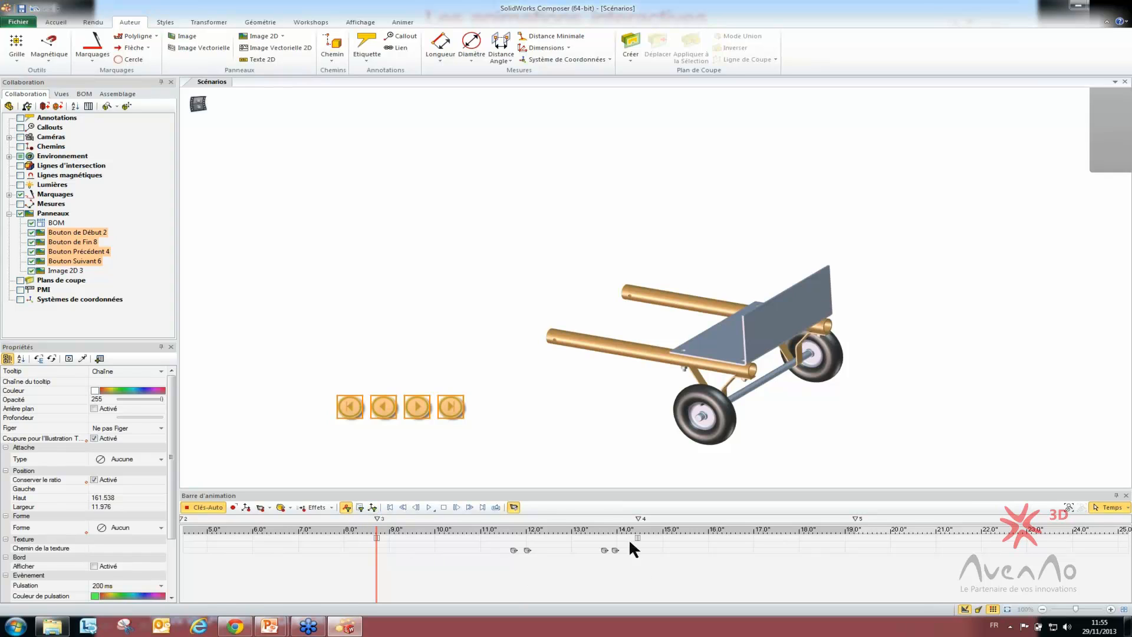
Step: Try to copy the four buttons' keys from marker 4 to a time beyond it on the timeline
left_click_drag(629, 539, 658, 539)
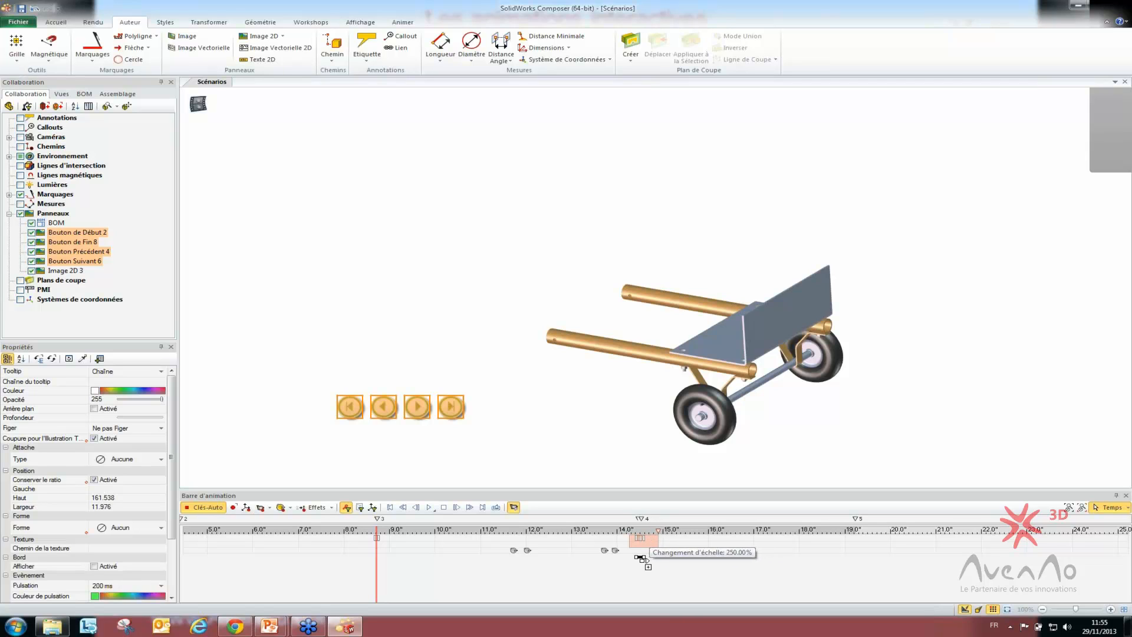
scroll(639, 556, "up", 5)
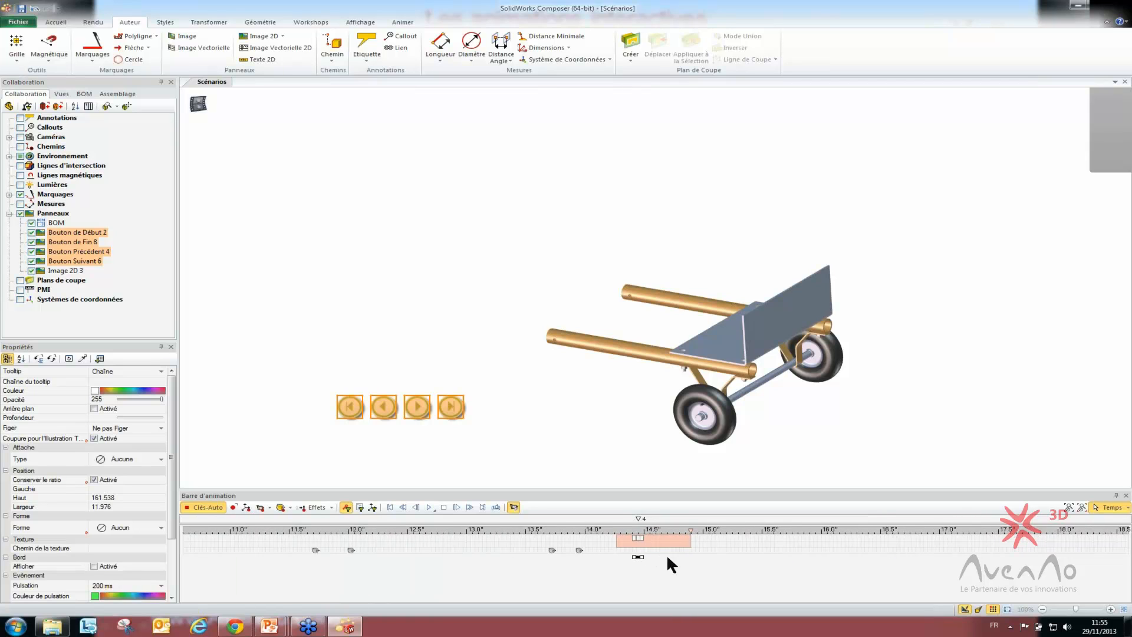
scroll(659, 557, "up", 1)
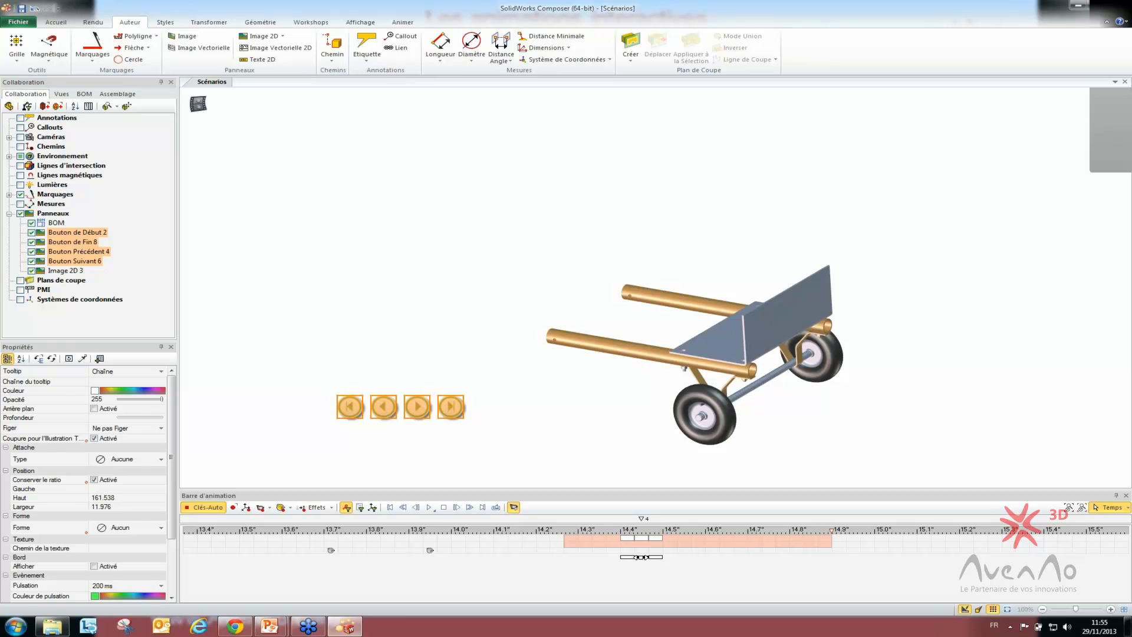
left_click_drag(641, 557, 1070, 563, "ctrl")
scroll(890, 556, "down", 2, "ctrl")
scroll(890, 556, "down", 2, "ctrl")
scroll(1039, 556, "down", 1, "ctrl")
scroll(1051, 555, "down", 1, "ctrl")
scroll(1055, 557, "down", 1, "ctrl")
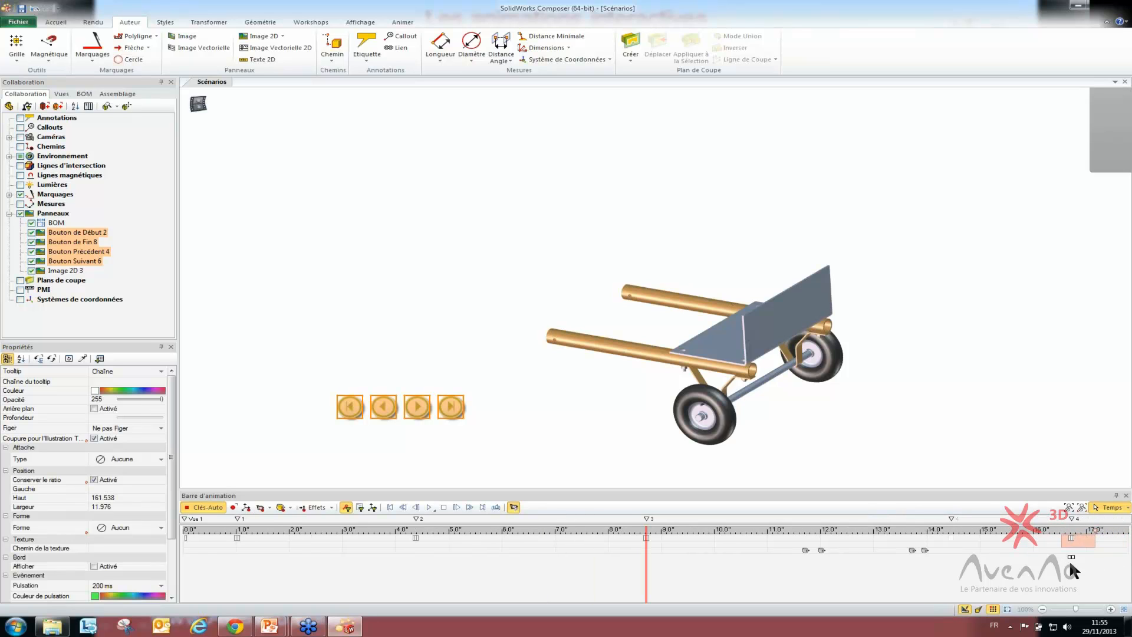
scroll(1070, 564, "up", 2, "ctrl")
scroll(1070, 560, "down", 2, "ctrl")
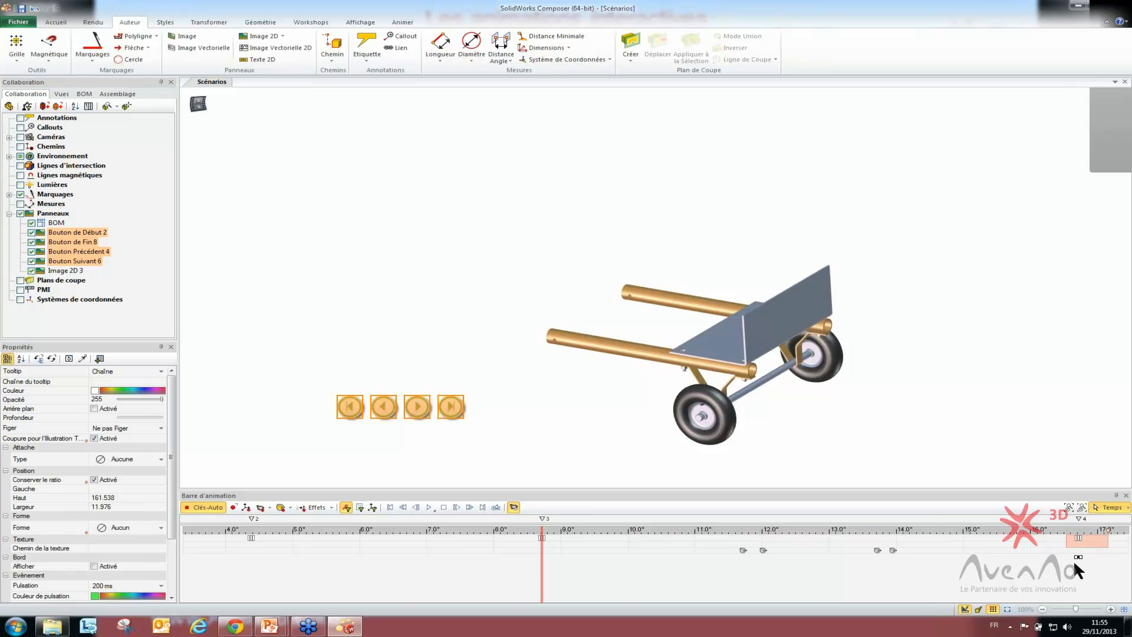
left_click(949, 570)
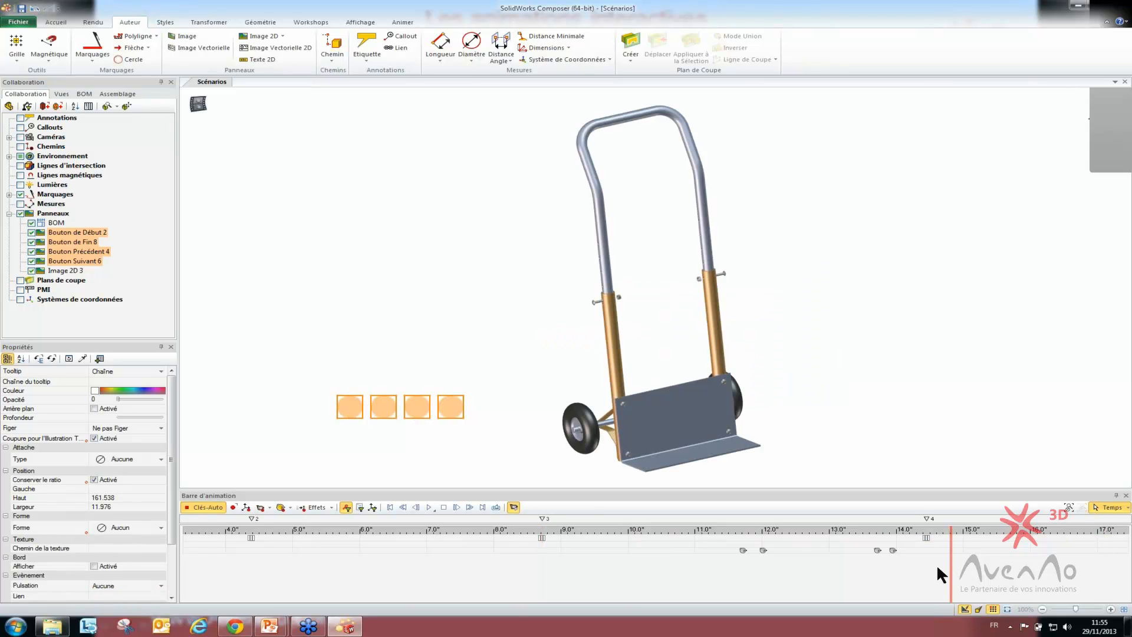
Step: Copy the four buttons' keys from marker 4 to marker 5, at about 19.1 s
middle_click_drag(931, 570, 359, 587)
scroll(376, 540, "up", 5, "ctrl")
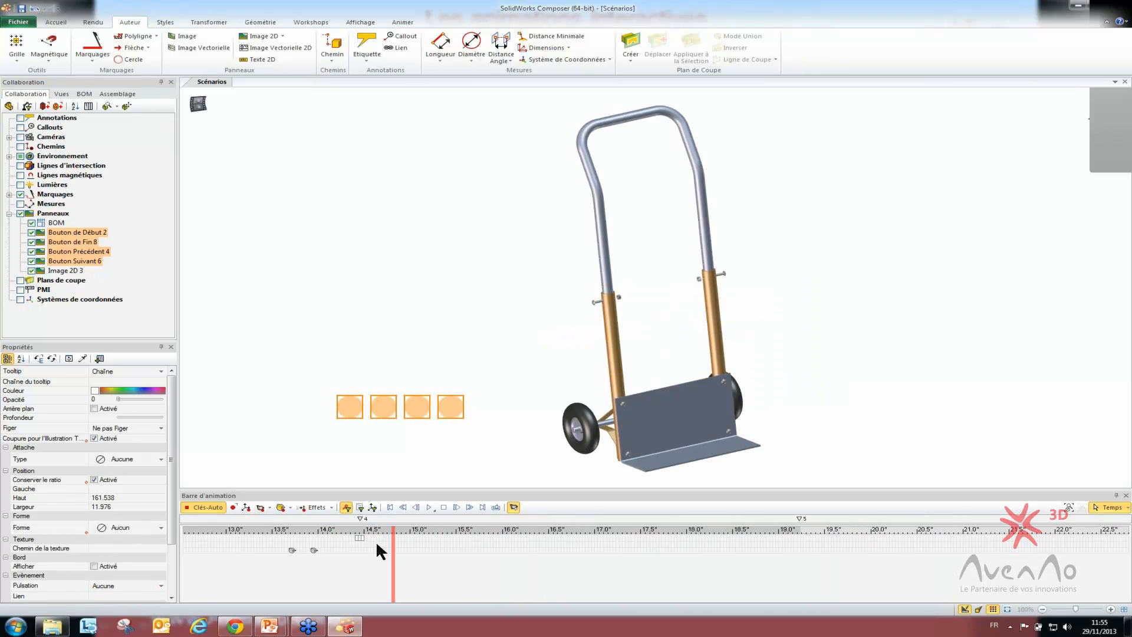
left_click_drag(372, 539, 1027, 567)
Step: Delete the extra marker beside marker 5 and clear the selection of the navigation buttons
double_click(1037, 519)
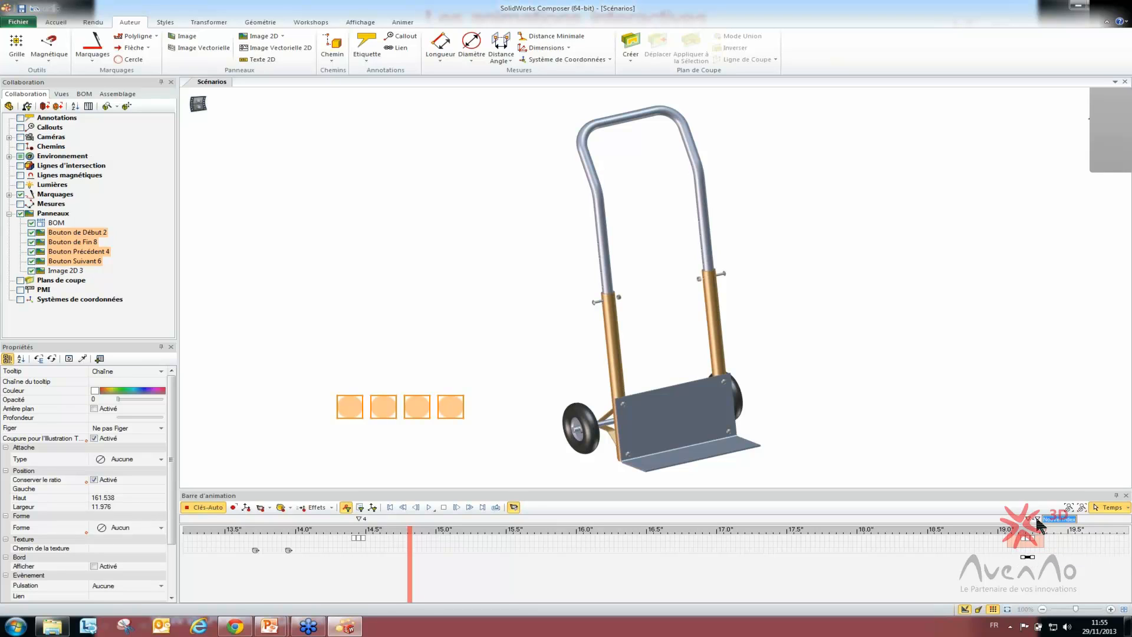
right_click(1039, 522)
left_click(1038, 522)
double_click(1038, 520)
right_click(1038, 521)
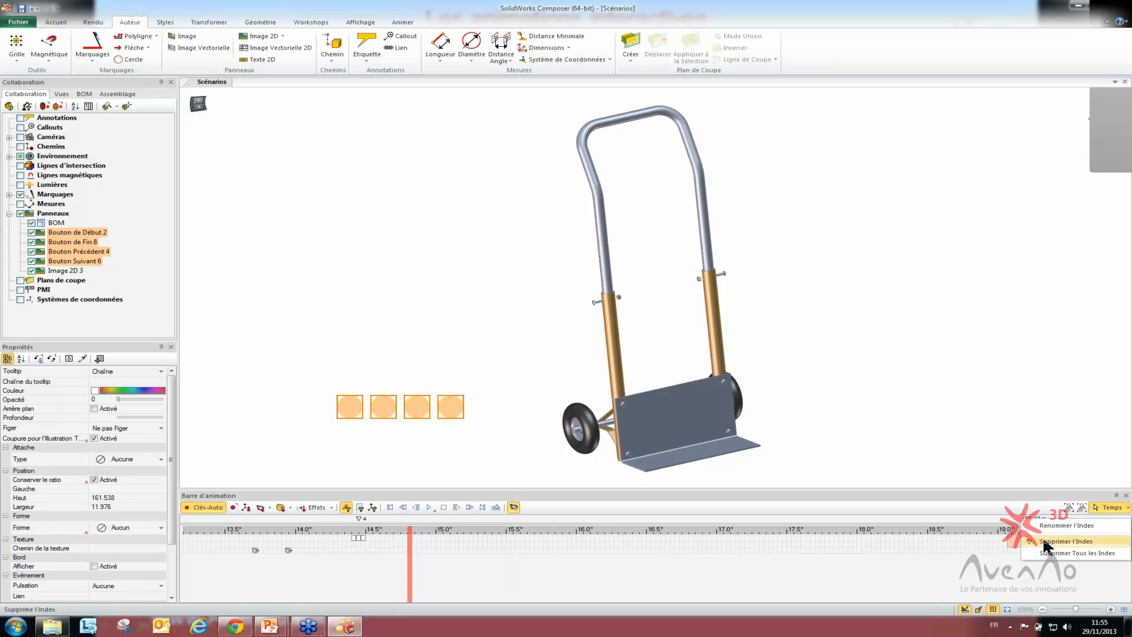
left_click(1045, 540)
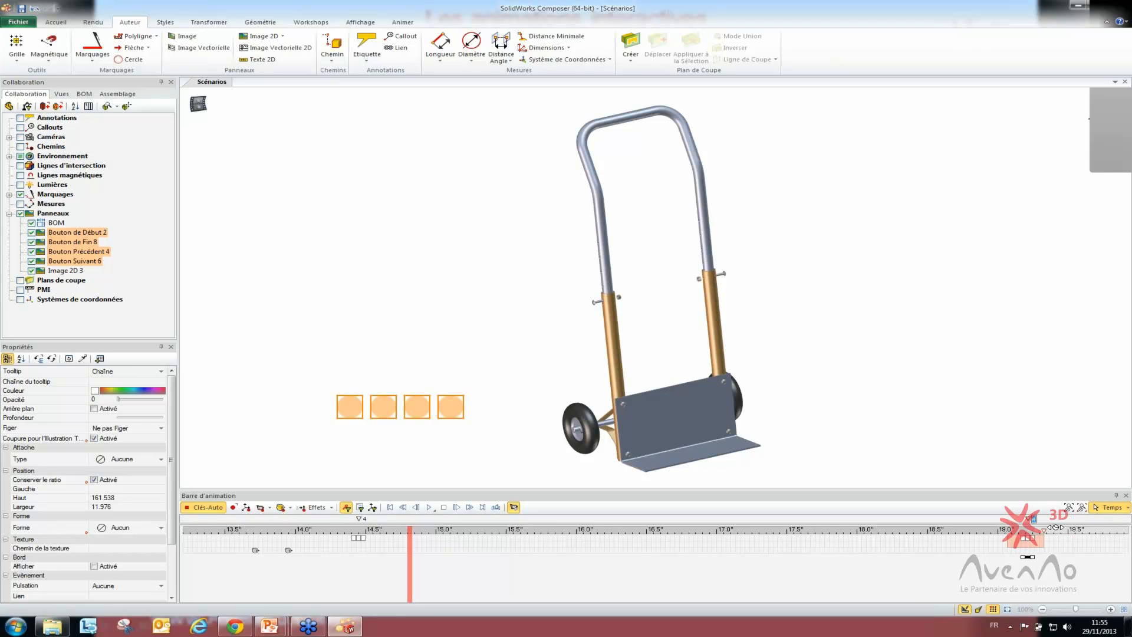
left_click(935, 429)
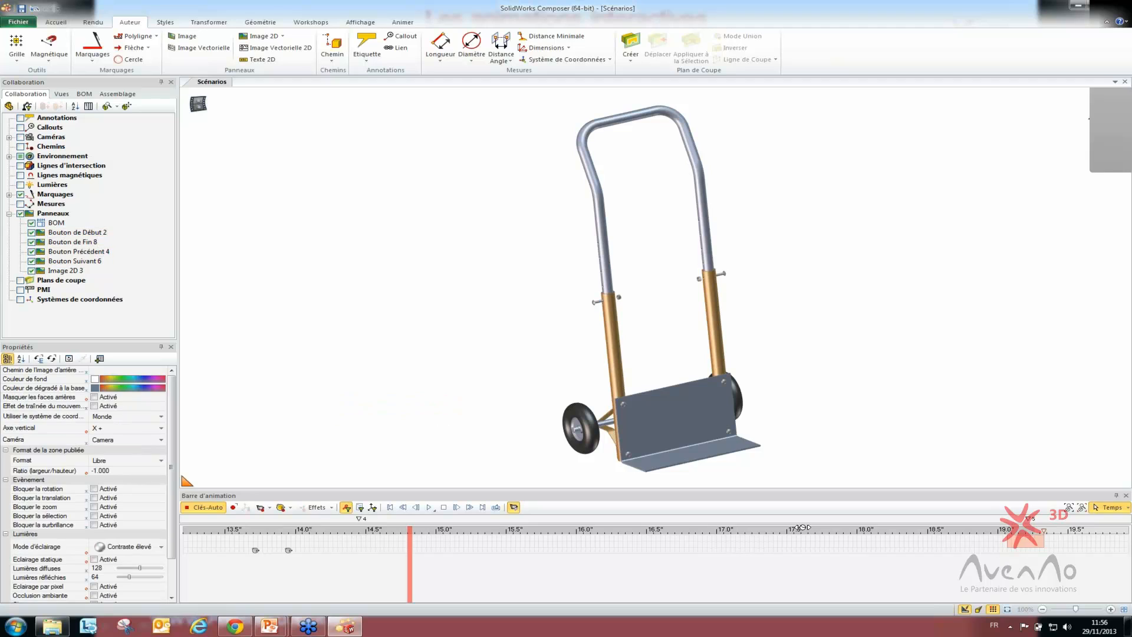
Step: Test the next and previous navigation buttons from the start of the animation, stepping between the markers up to marker 4
left_click(388, 506)
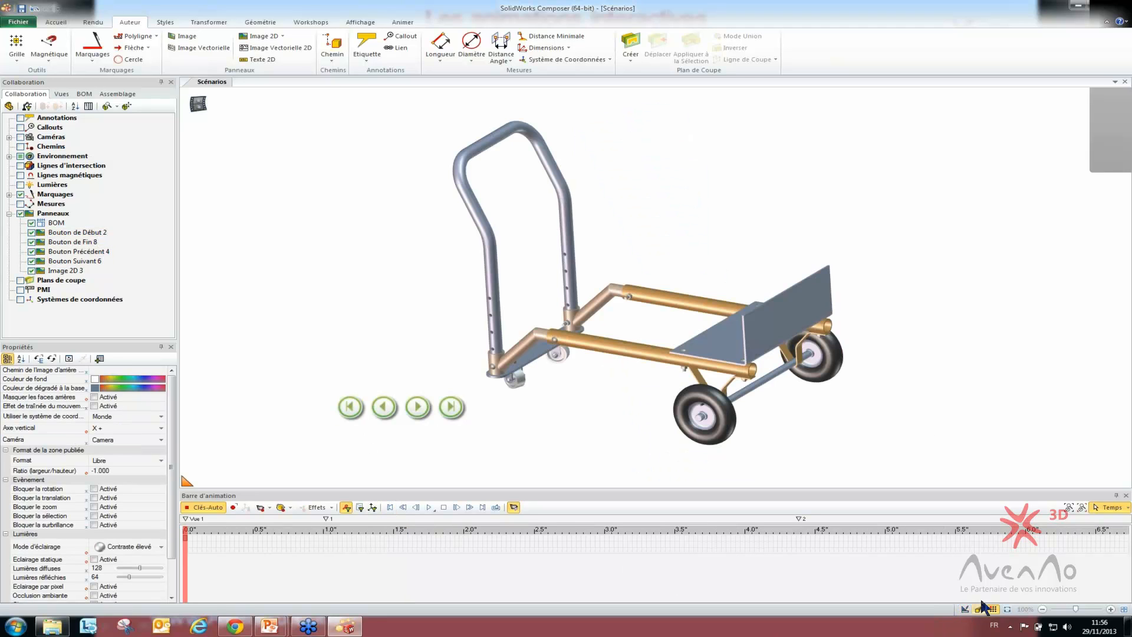
left_click(1121, 21)
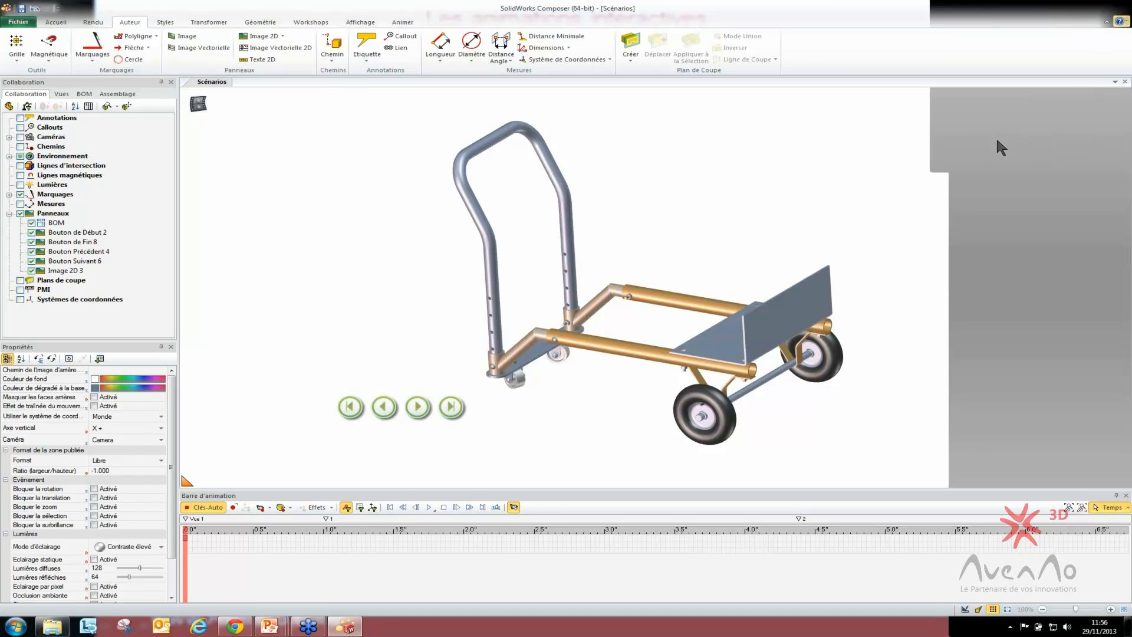
left_click(417, 406)
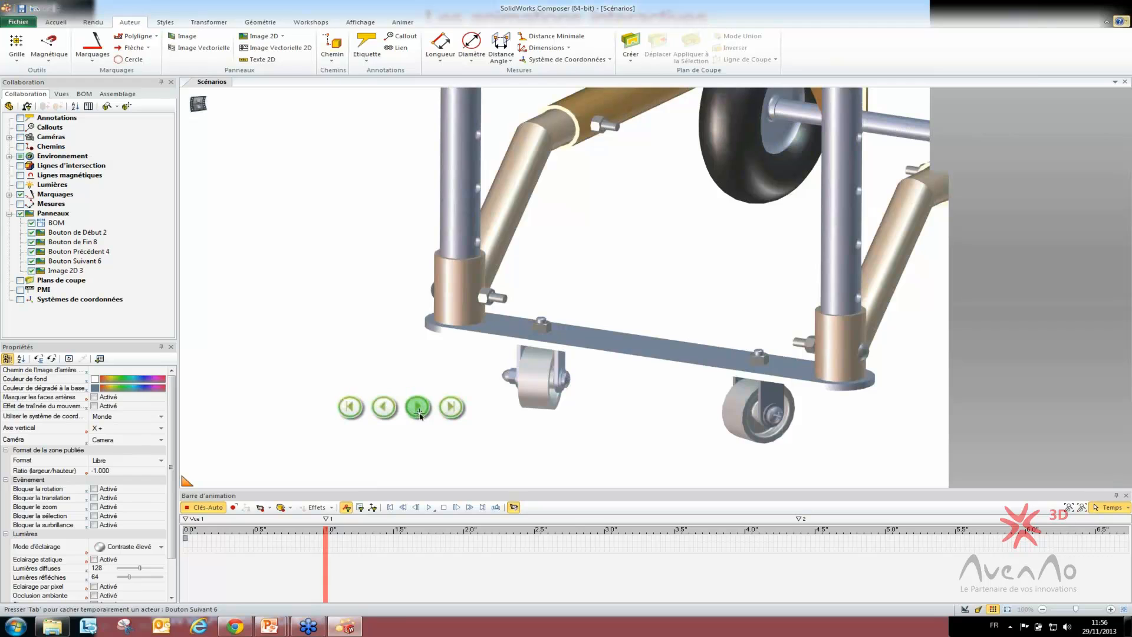
left_click(414, 407)
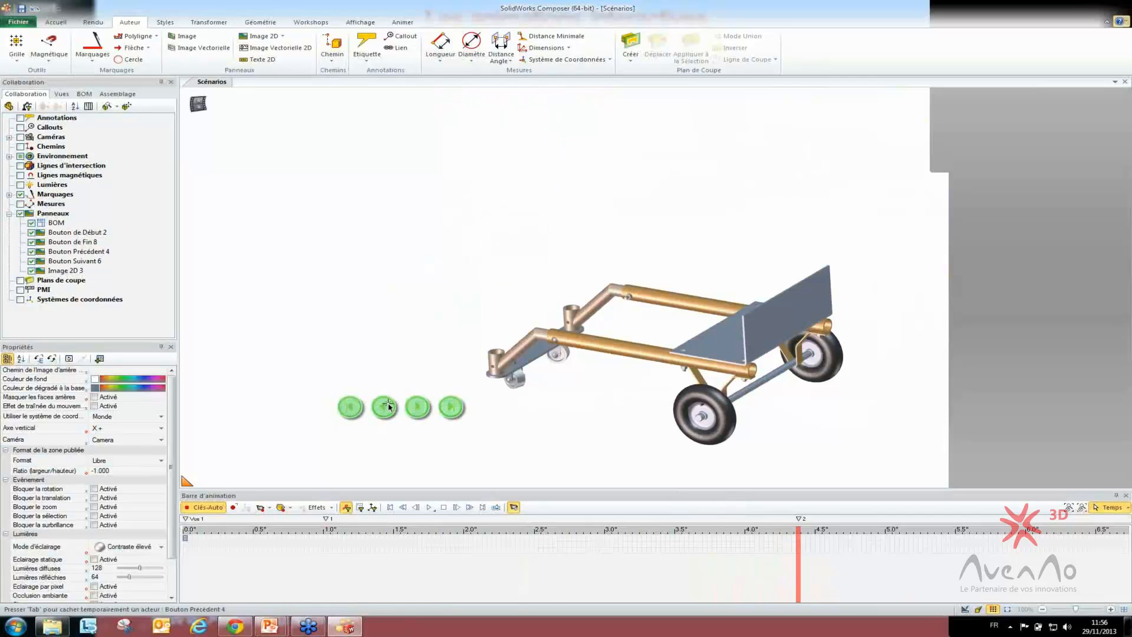
left_click(382, 407)
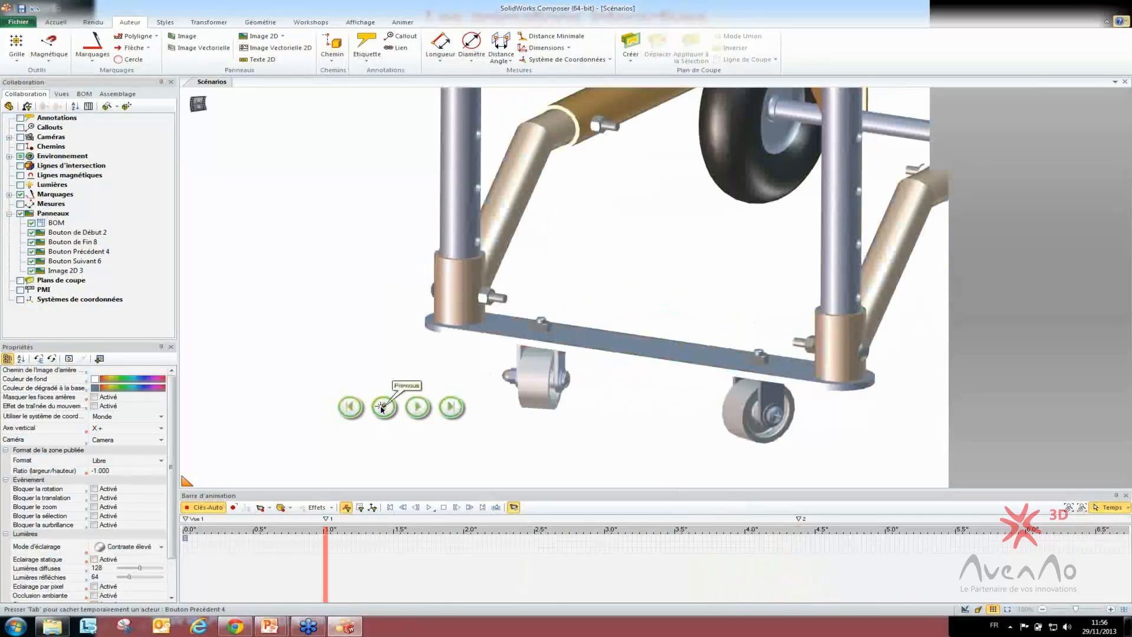
left_click(415, 413)
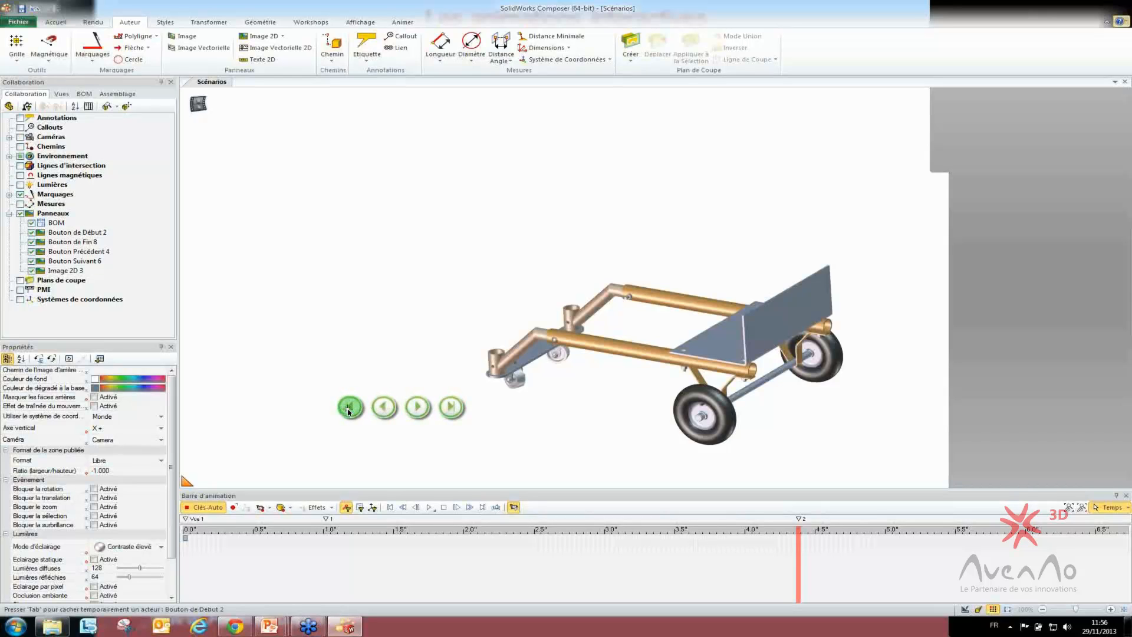
left_click(418, 410)
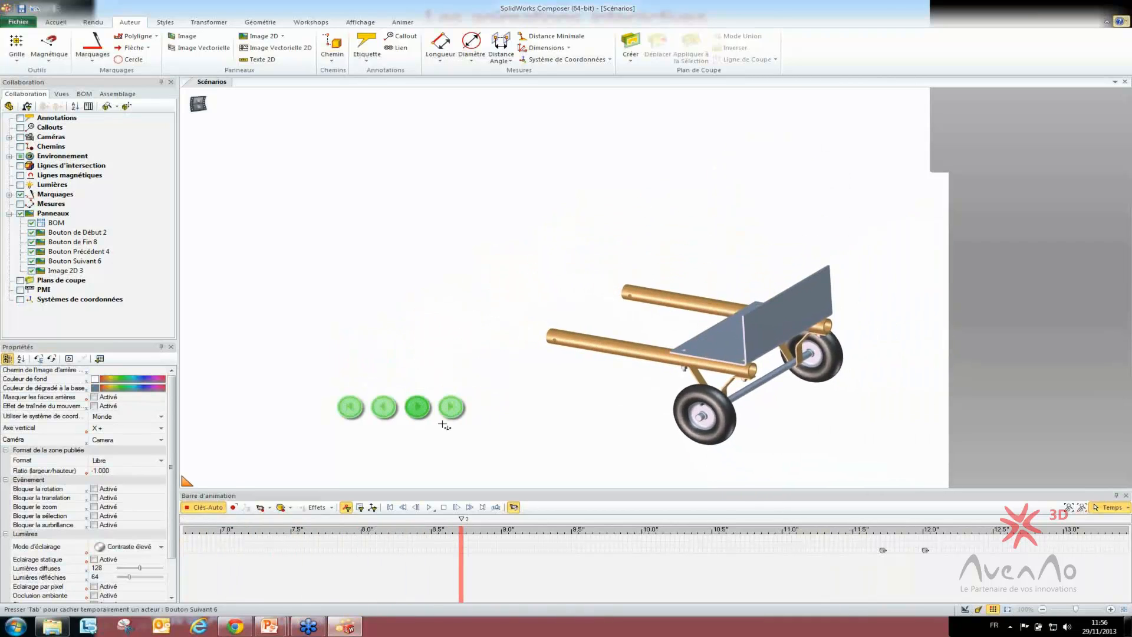
left_click(416, 406)
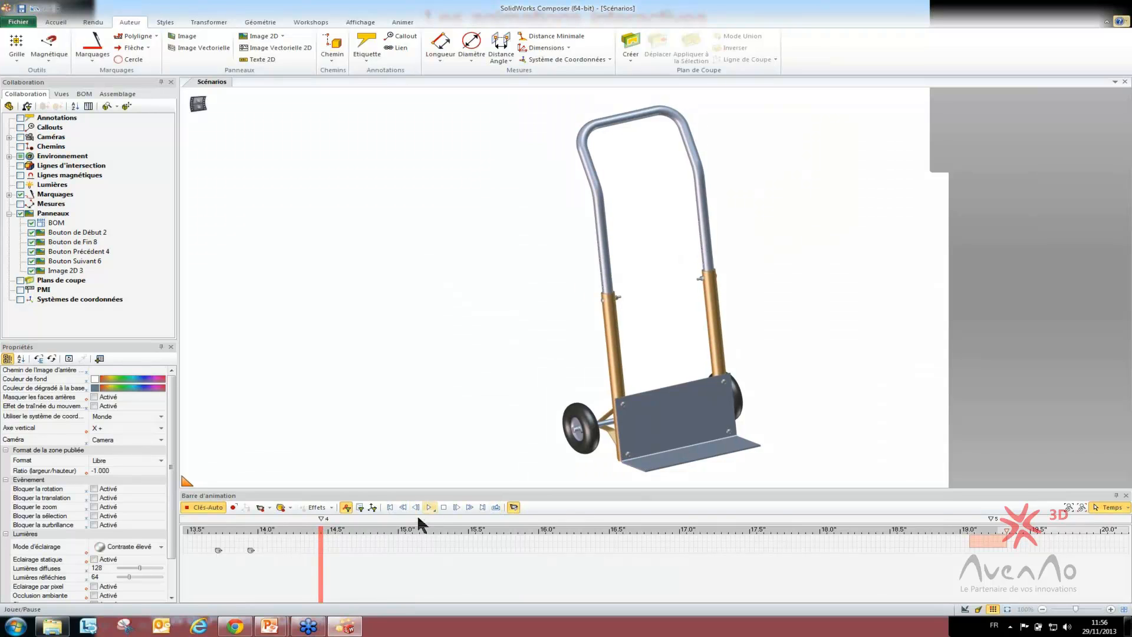
scroll(444, 555, "up", 4)
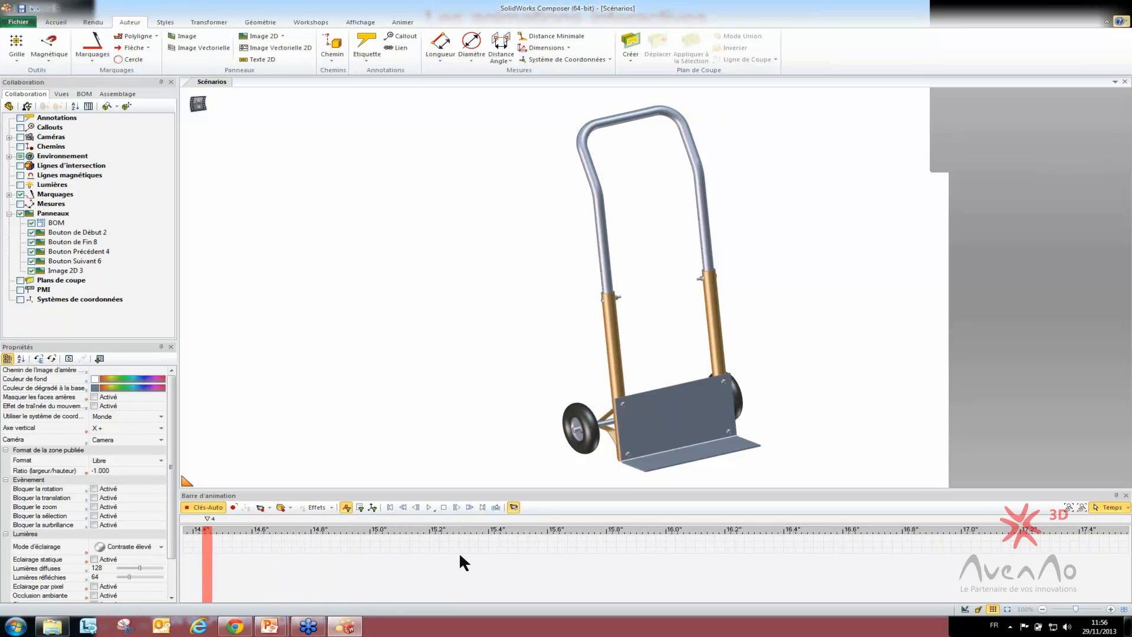
scroll(460, 556, "down", 3)
scroll(458, 551, "down", 3)
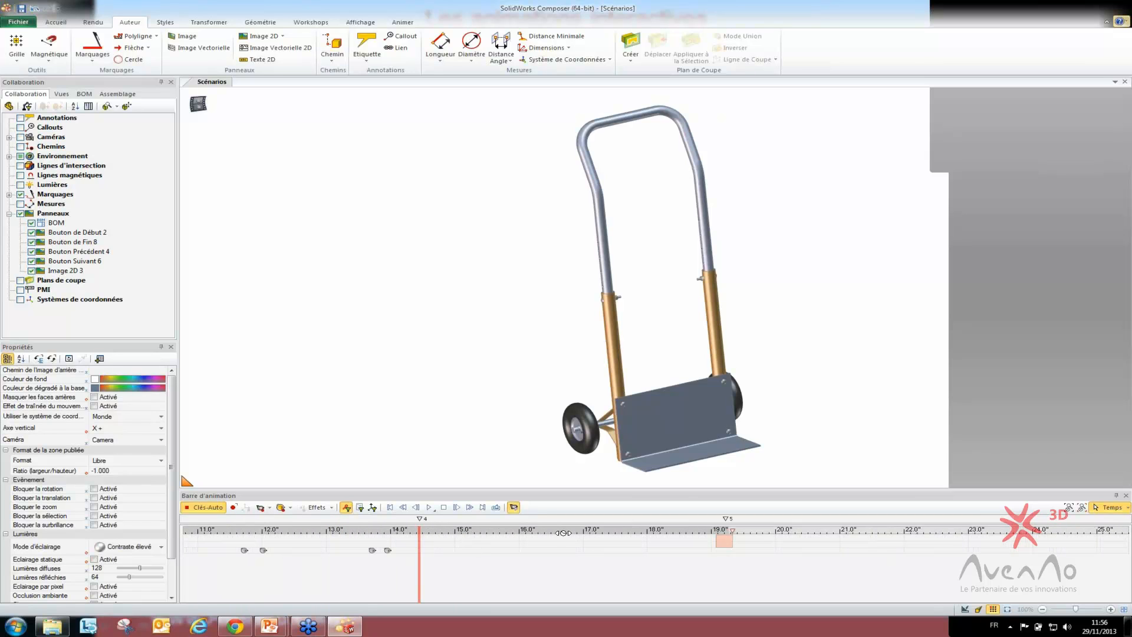
scroll(460, 533, "down", 1)
scroll(460, 532, "down", 5)
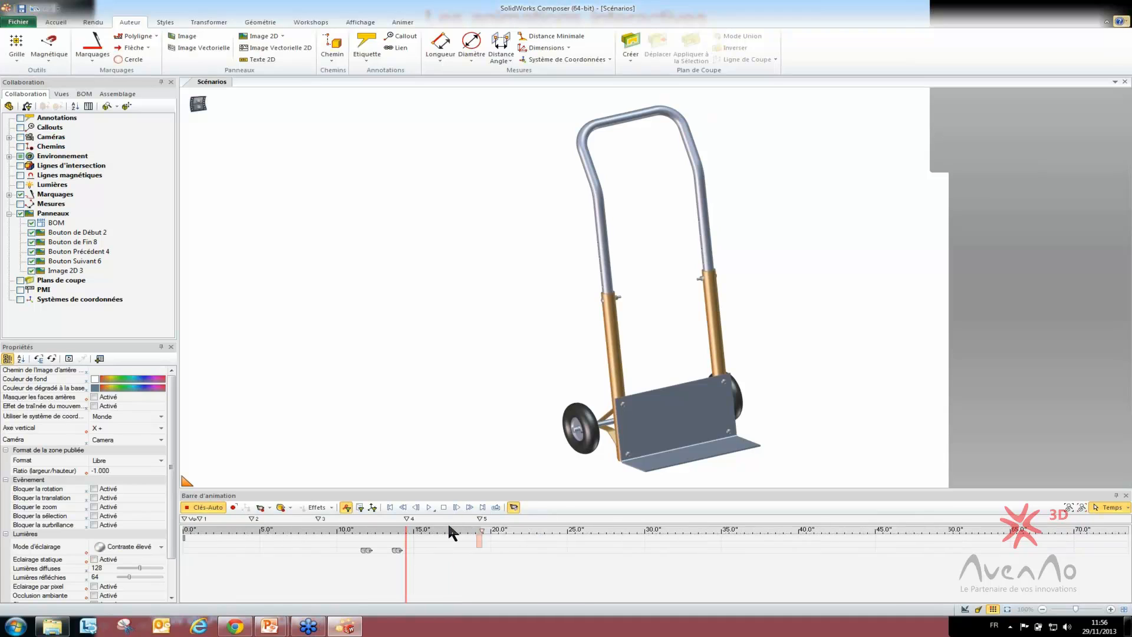
scroll(449, 532, "down", 2)
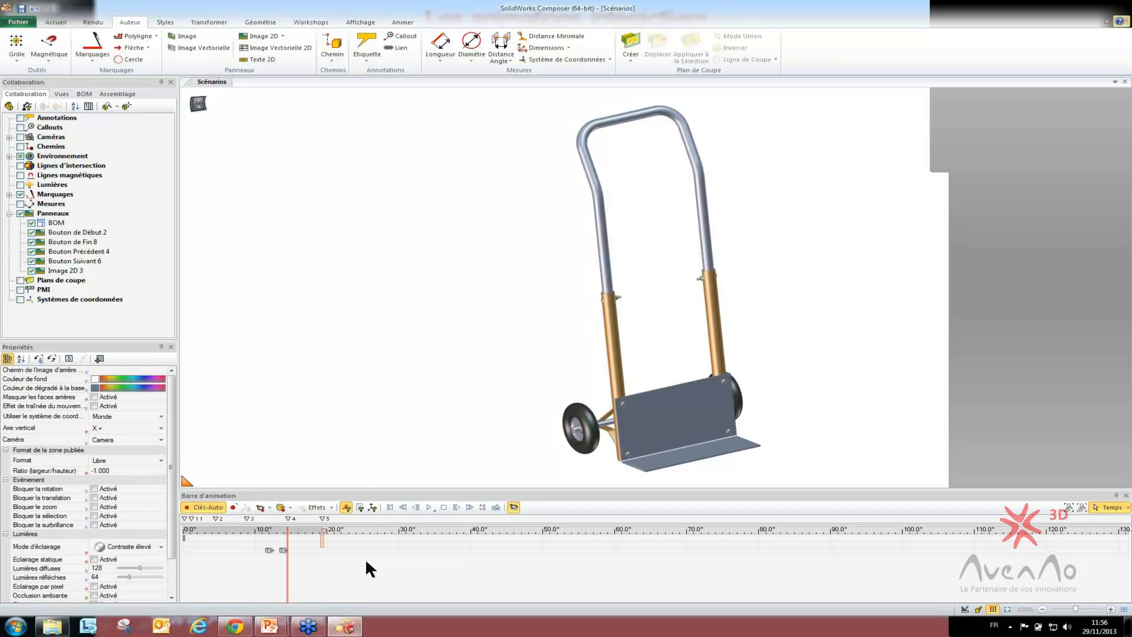
Step: At the start of the animation, add a 2D text reading "Cliquer ici" and place it in the empty area above the navigation buttons
left_click(389, 508)
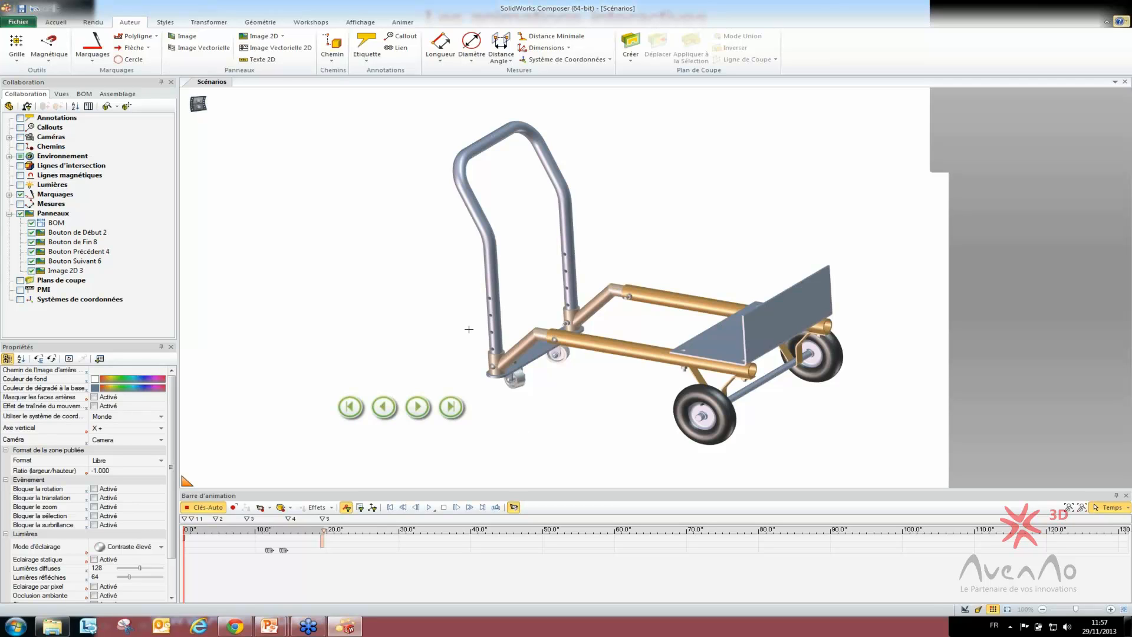
left_click(263, 59)
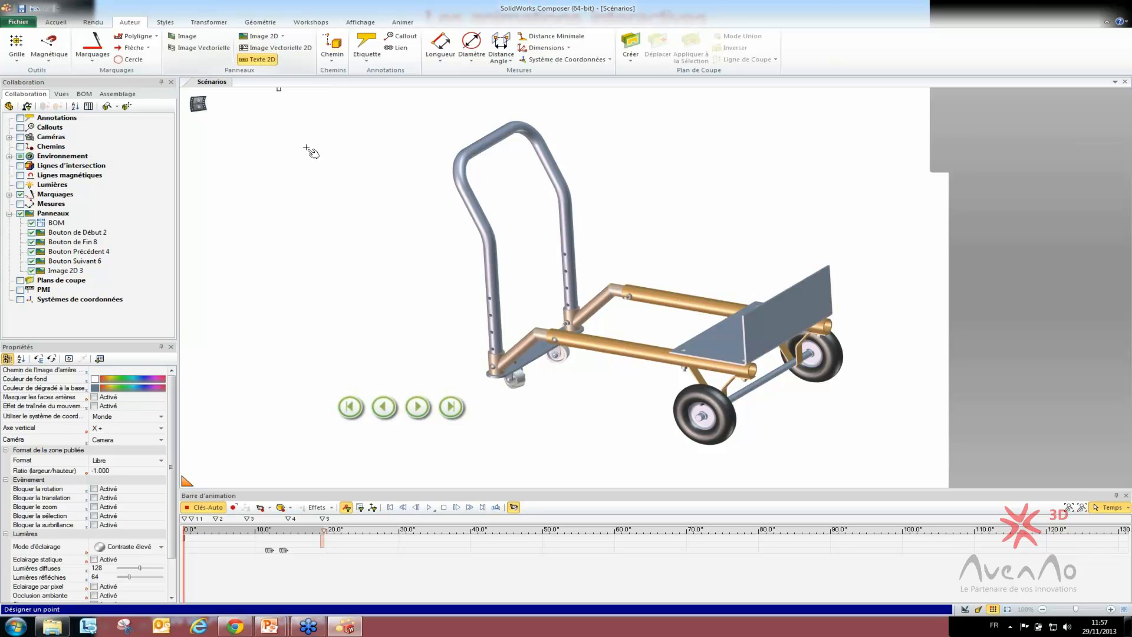
left_click(278, 162)
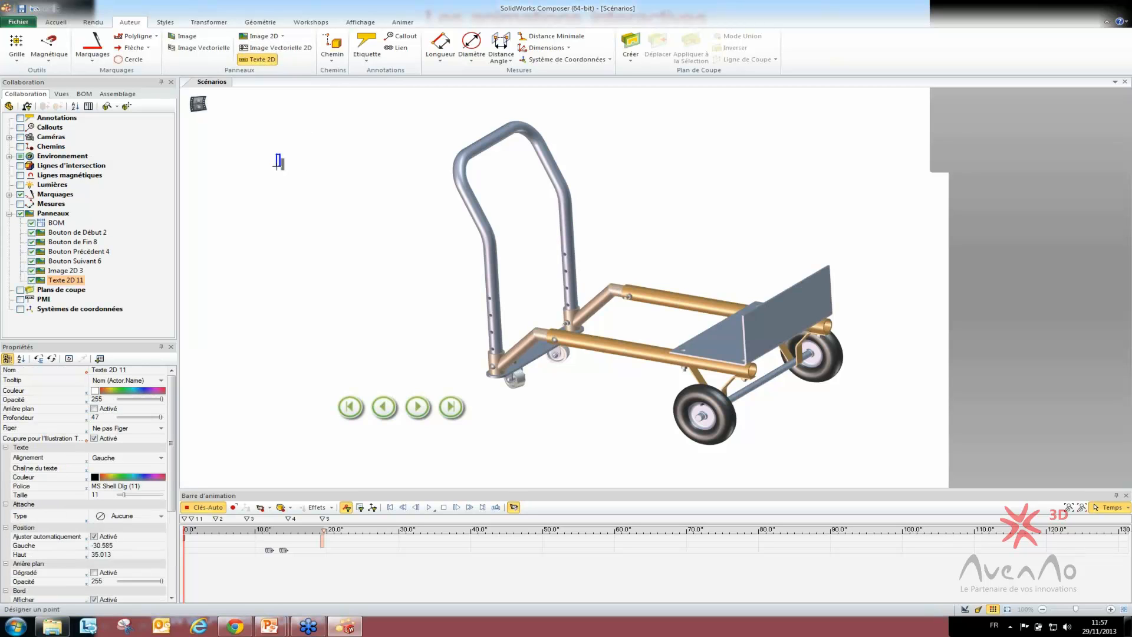
type("C")
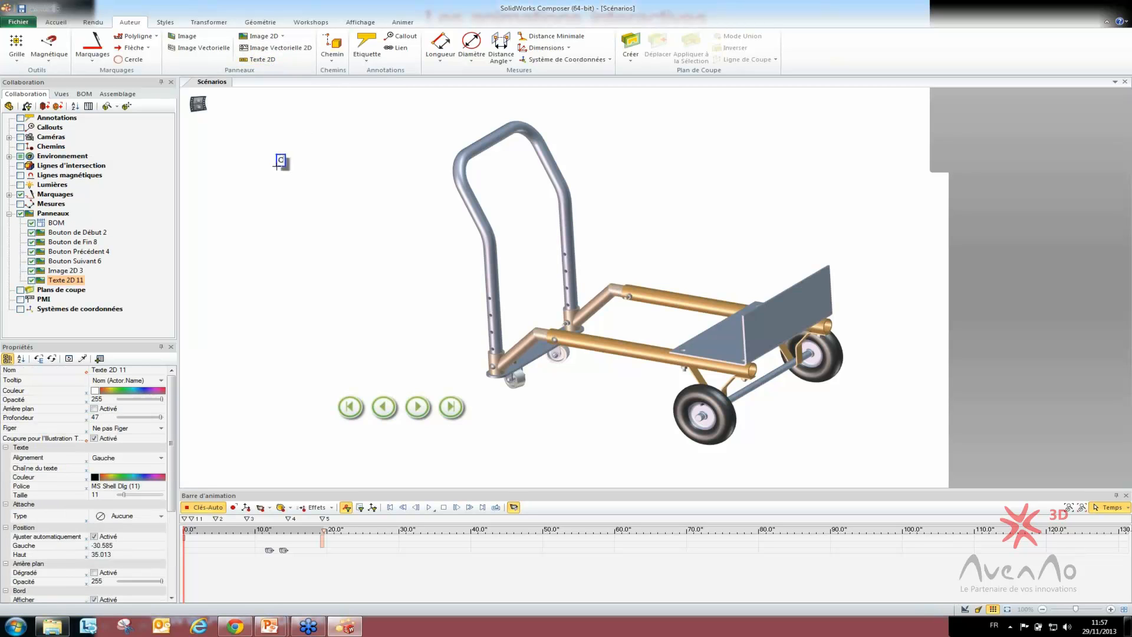
type("liquer ici")
left_click(298, 189)
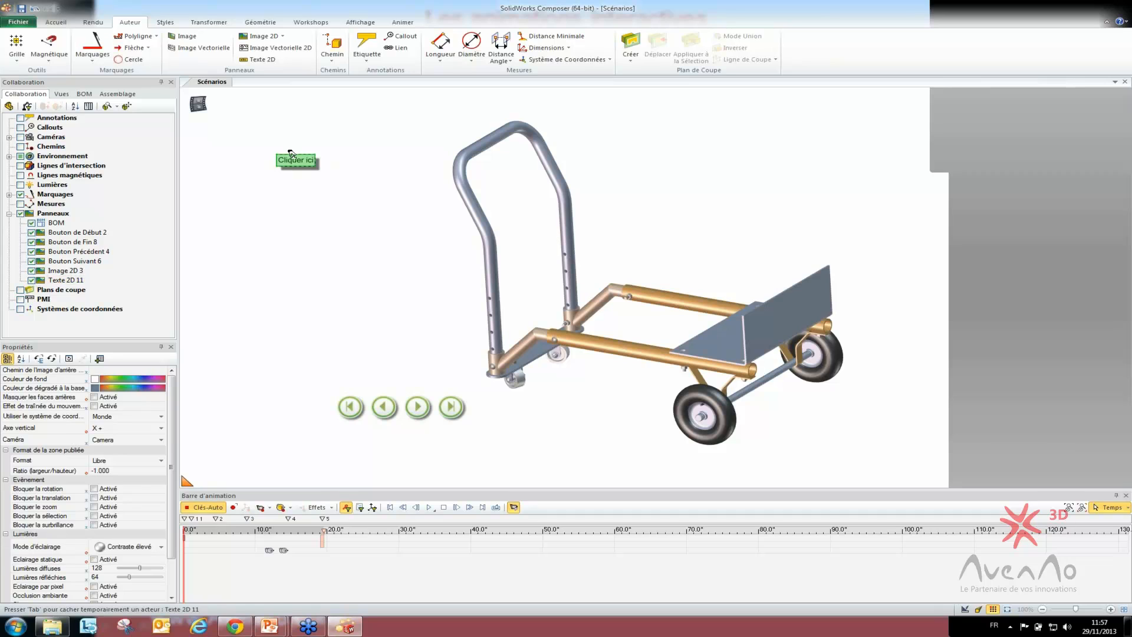
left_click_drag(291, 154, 343, 232)
left_click(963, 598)
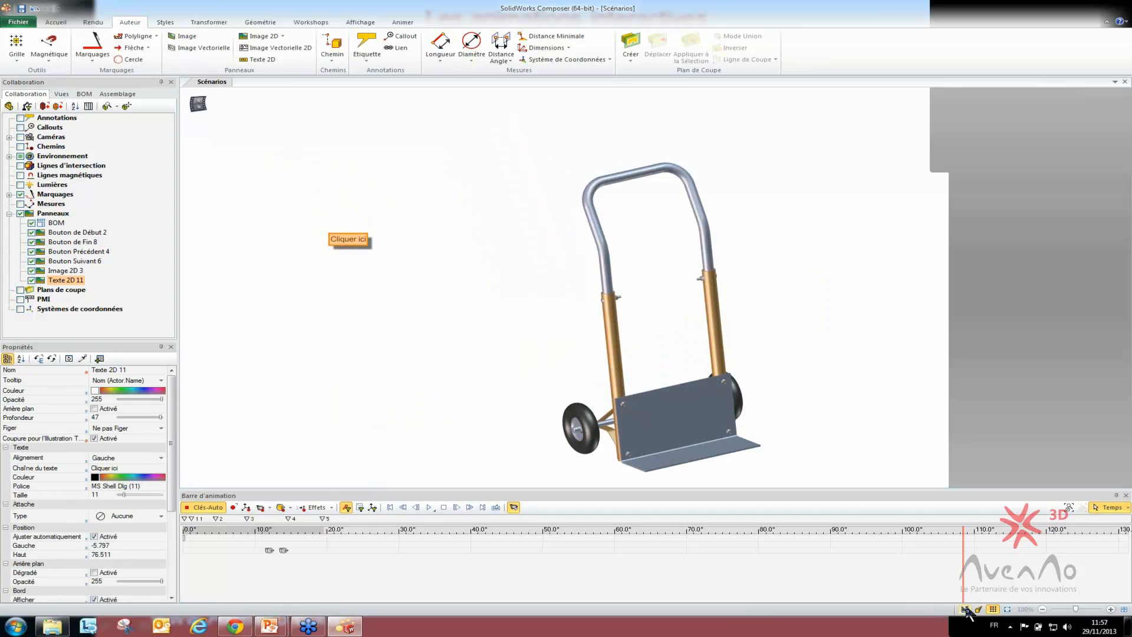
Step: Switch to design mode and return the time cursor to the start of the animation
left_click(964, 609)
left_click_drag(963, 555, 202, 549)
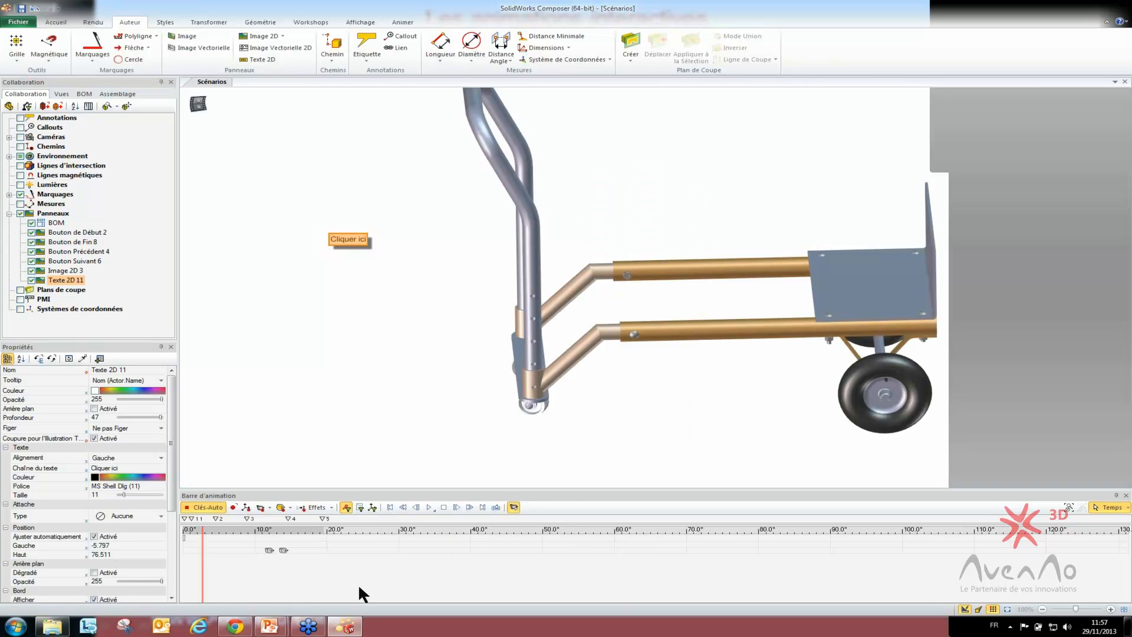
scroll(358, 582, "down", 5)
scroll(356, 578, "down", 2)
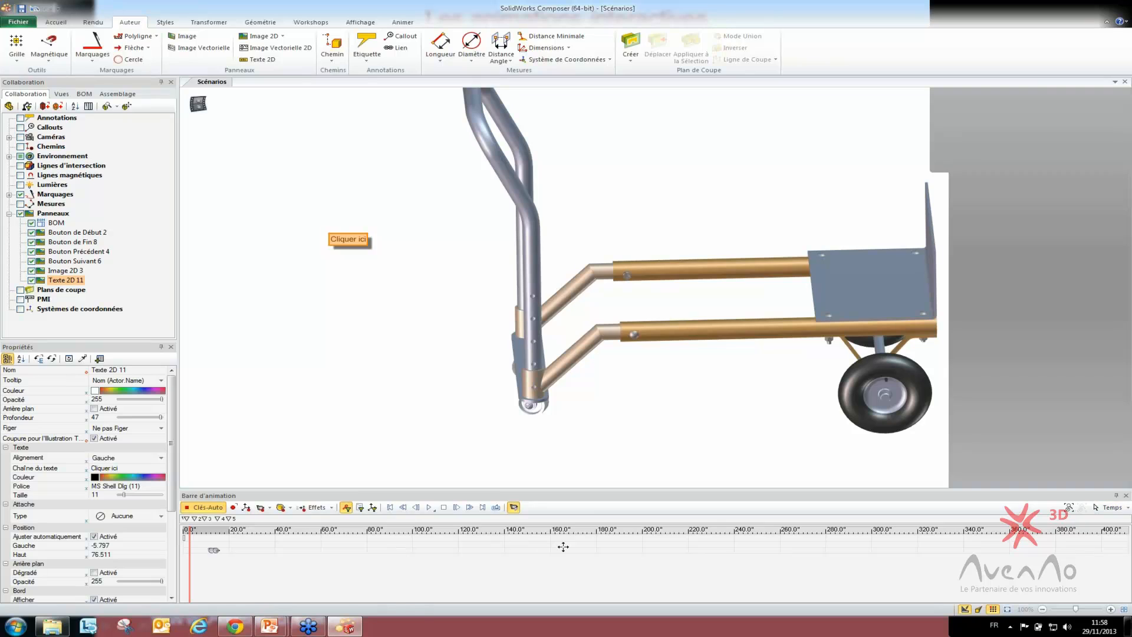
left_click_drag(422, 539, 569, 549)
scroll(401, 554, "down", 6)
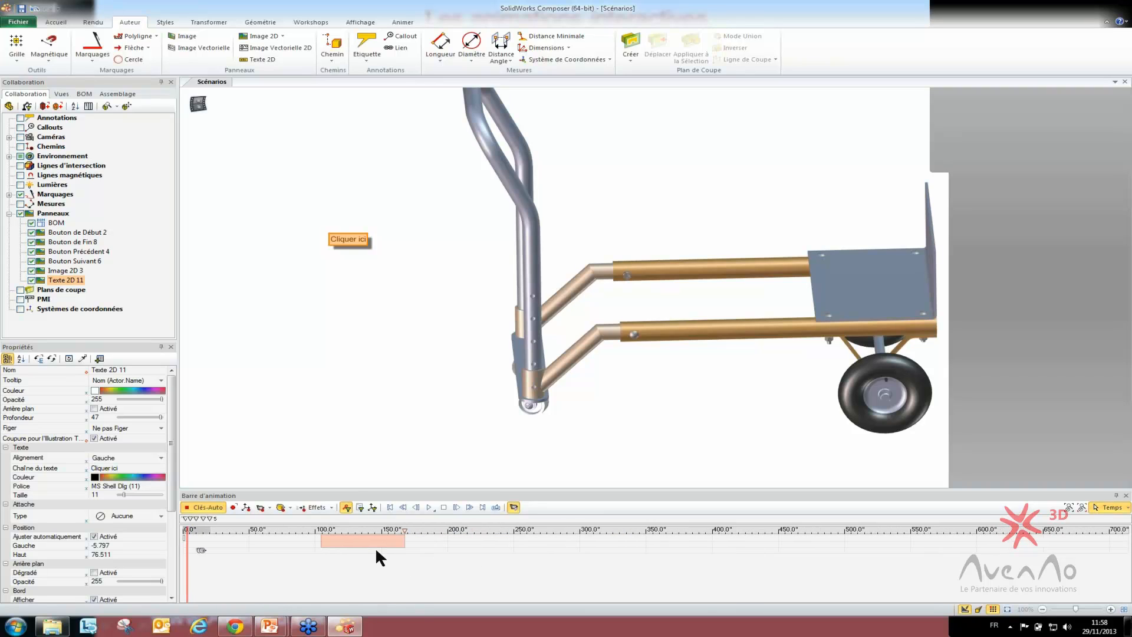
left_click(449, 543)
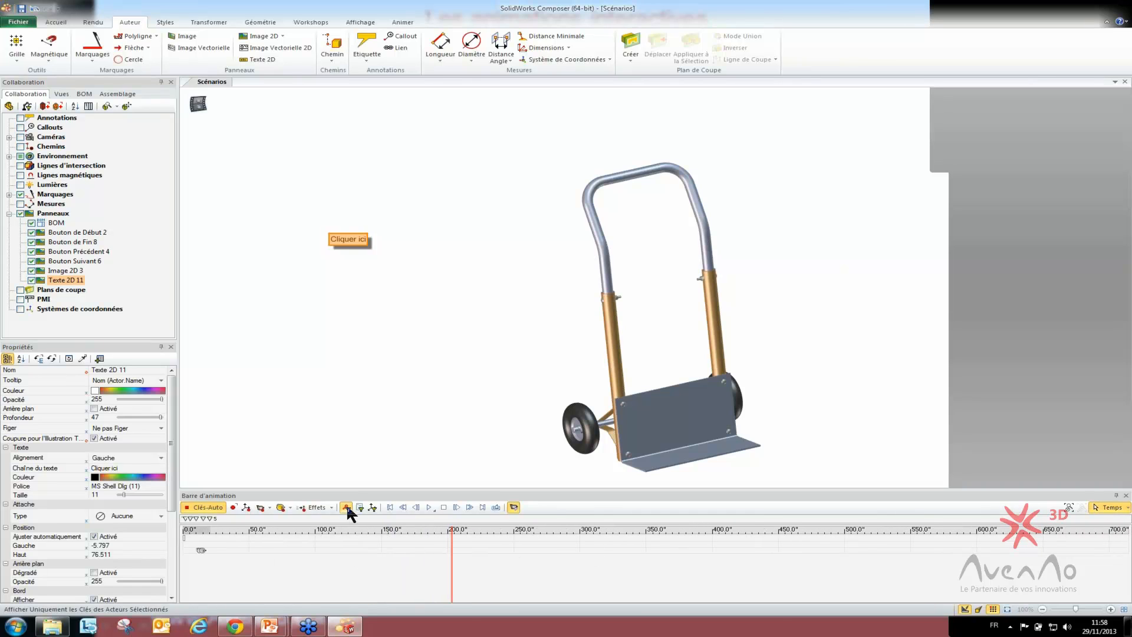
scroll(217, 539, "up", 2)
middle_click_drag(217, 540, 283, 542)
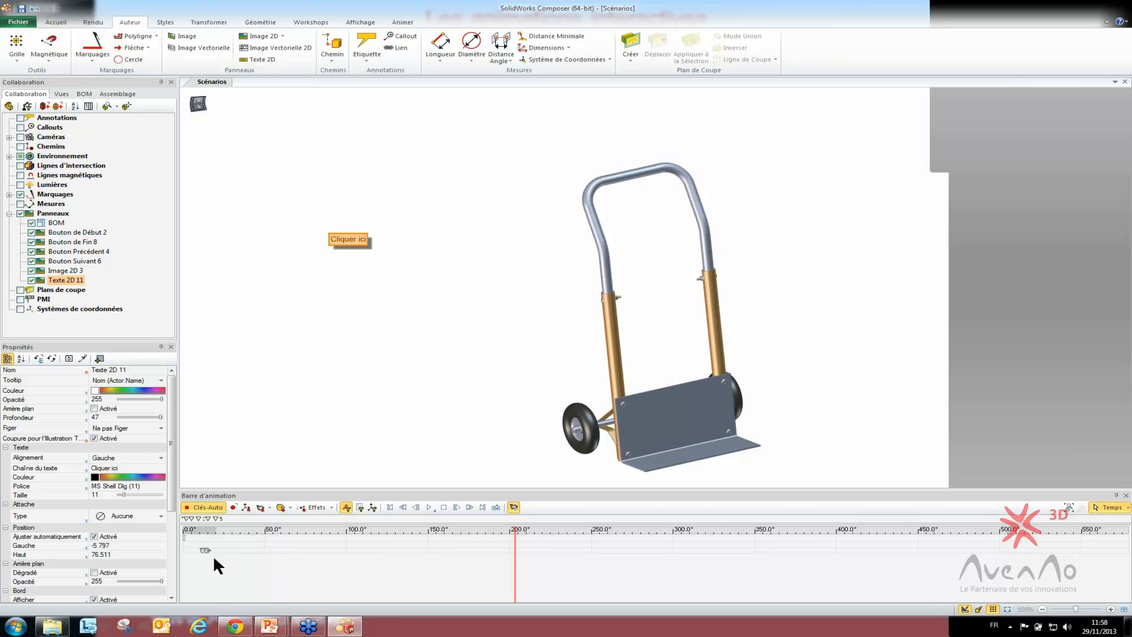
scroll(454, 563, "down", 3)
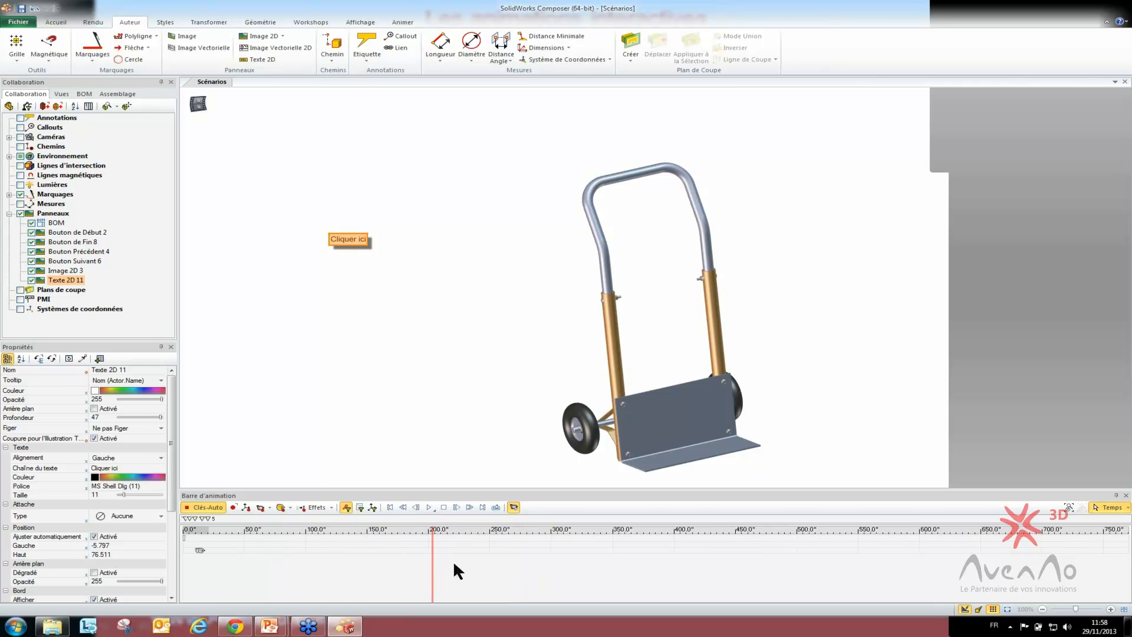
scroll(453, 563, "up", 2)
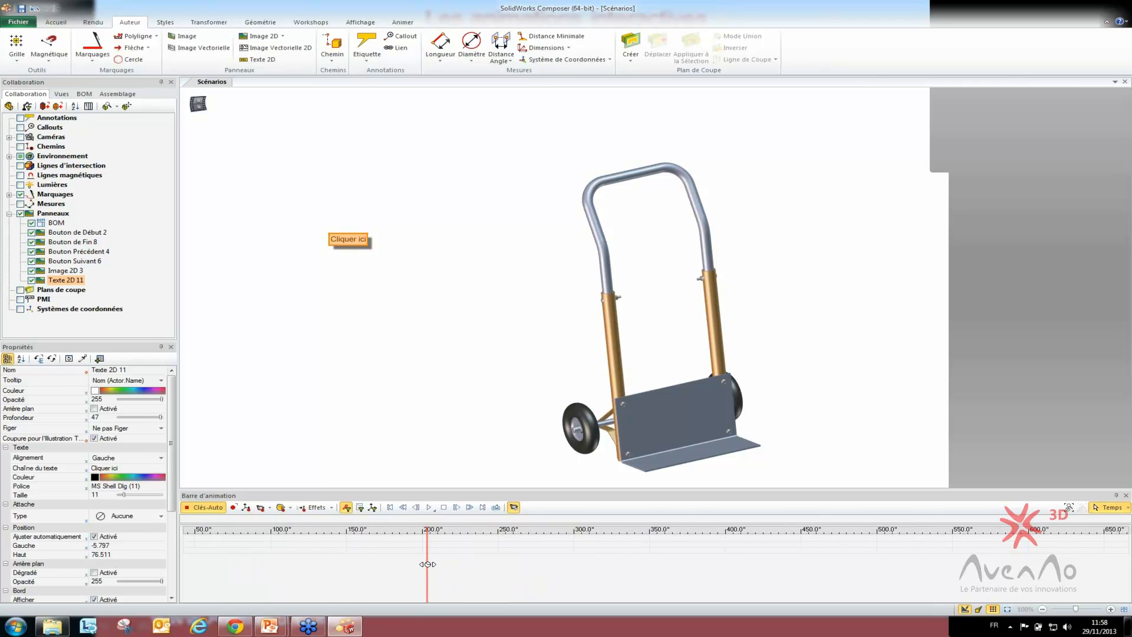
left_click_drag(427, 563, 184, 562)
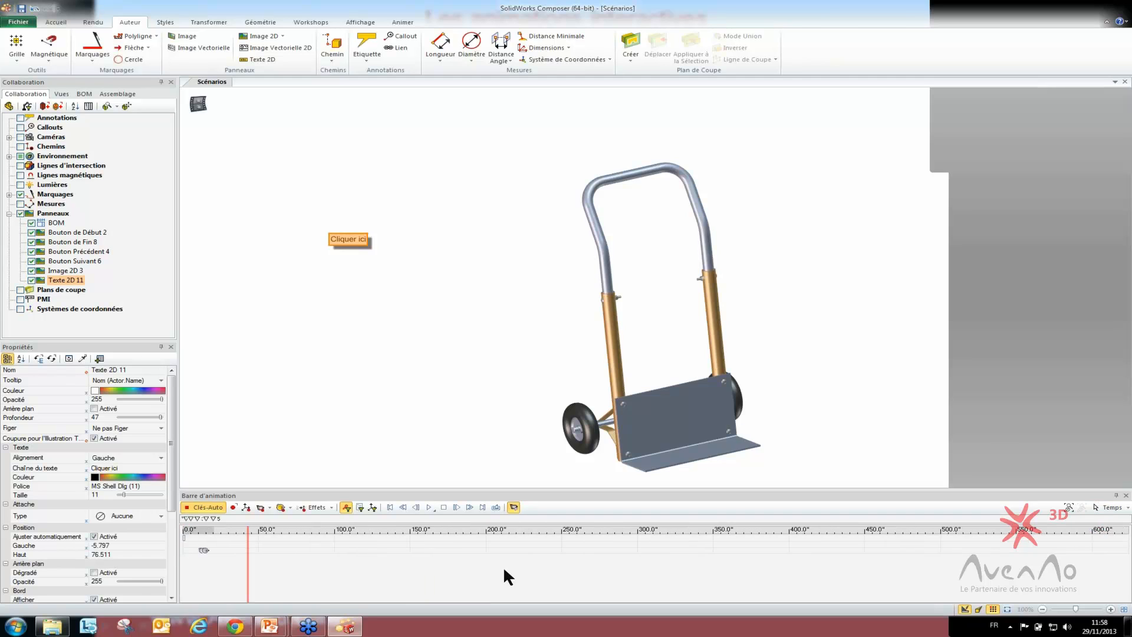
left_click_drag(247, 566, 147, 566)
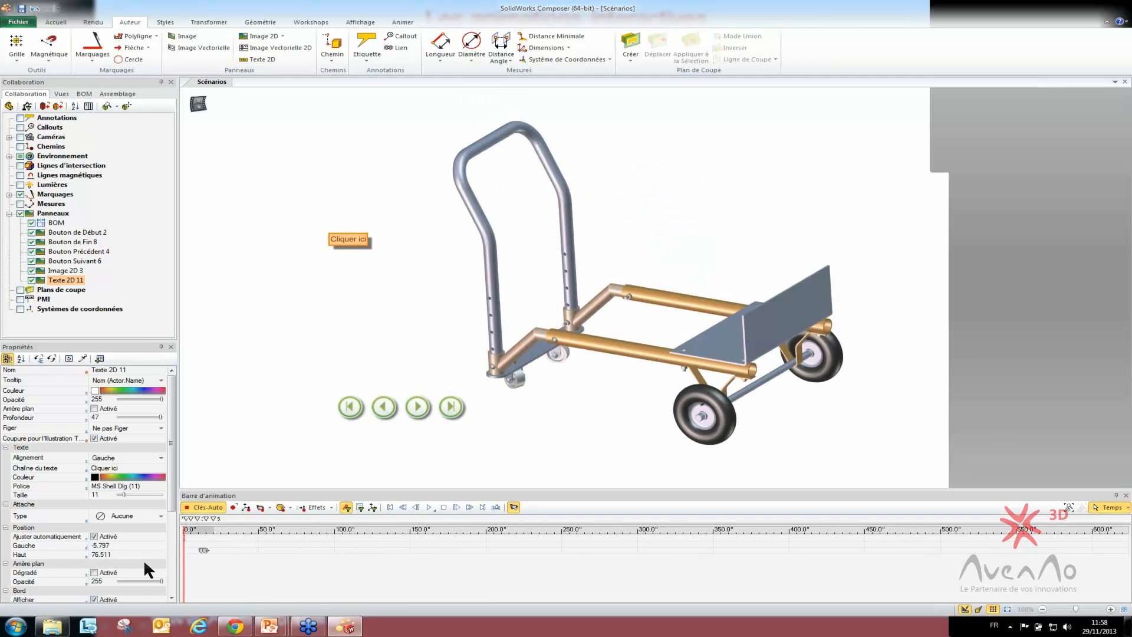
Step: Link the "Cliquer ici" text to the PDF Formation en ligne LeGuide3D in the desktop folder Formation en ligne 29112013
left_click(351, 247)
left_click(348, 240)
scroll(118, 548, "down", 4)
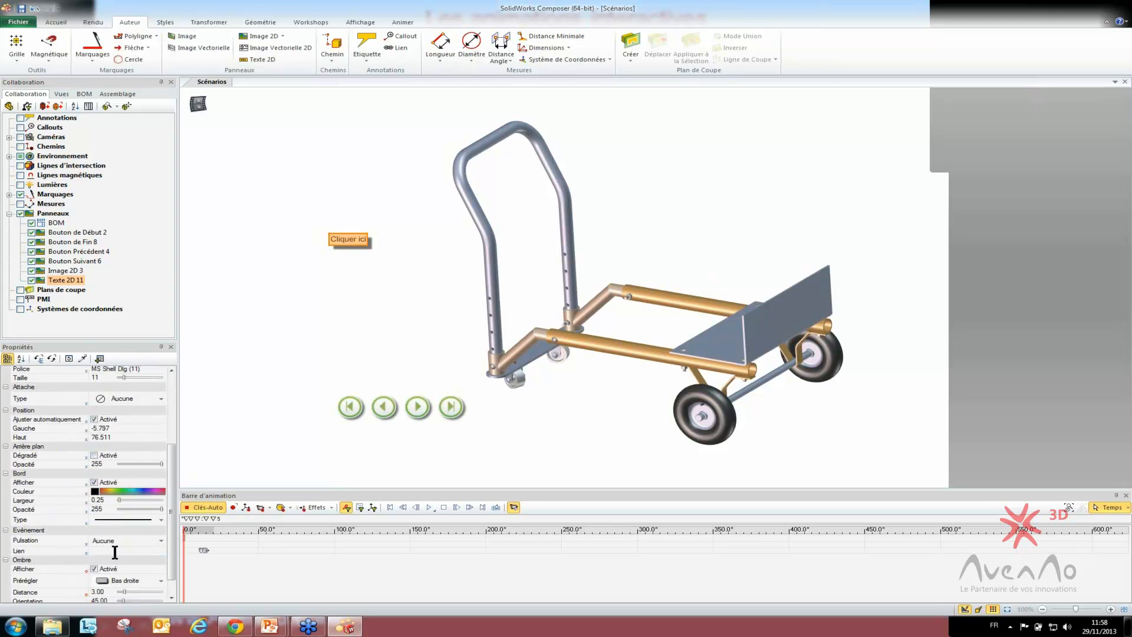
scroll(115, 551, "down", 1)
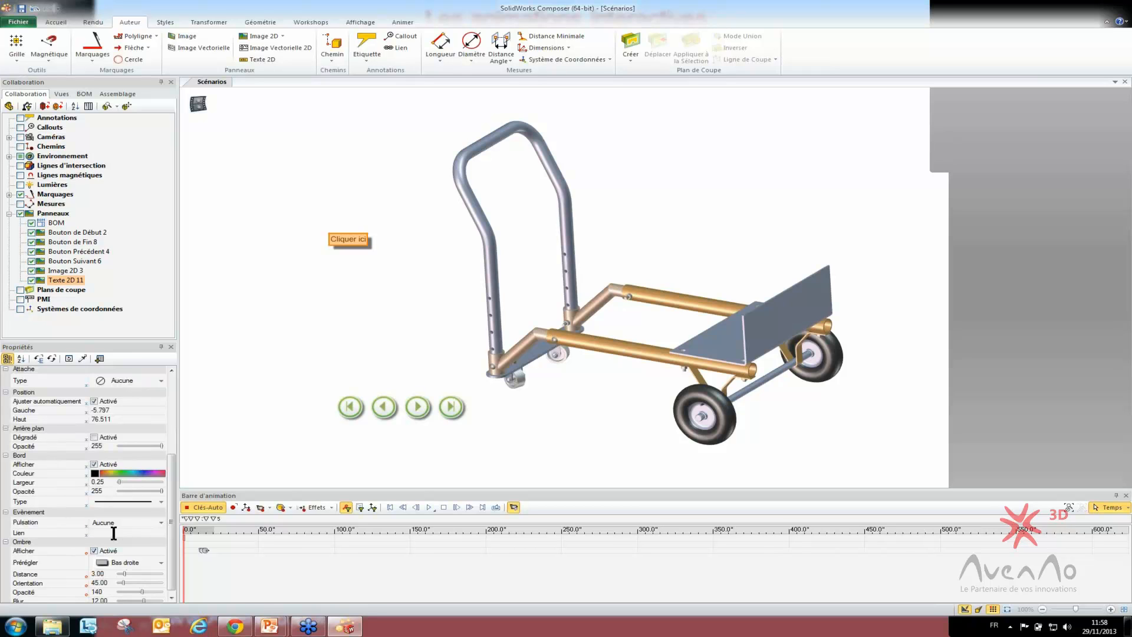
left_click(144, 532)
left_click(161, 532)
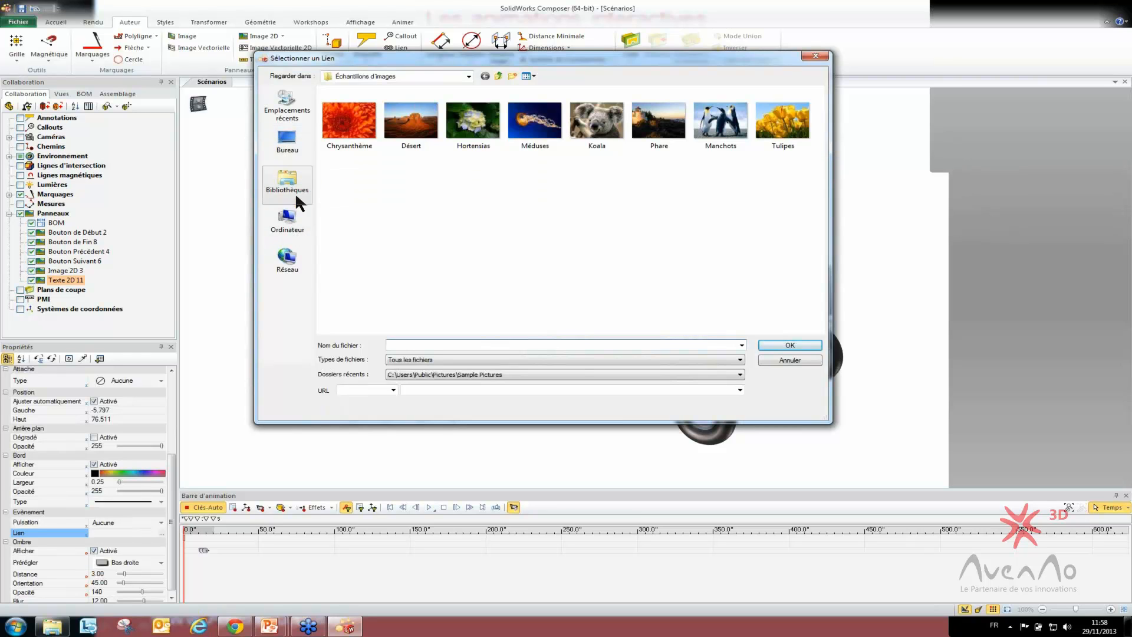
left_click(292, 150)
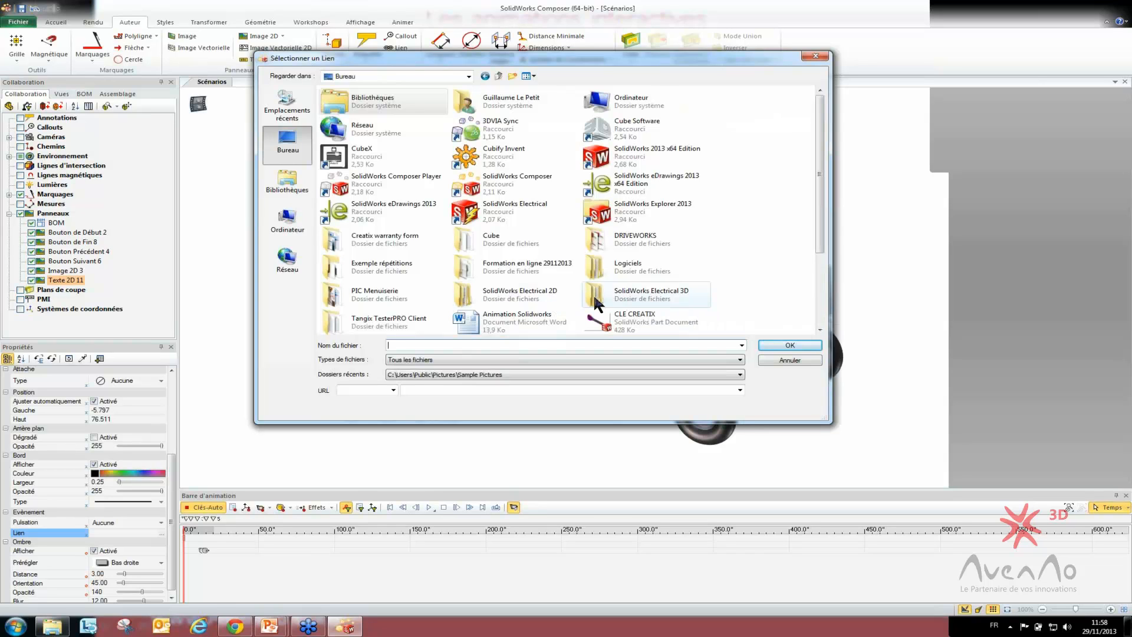
double_click(534, 264)
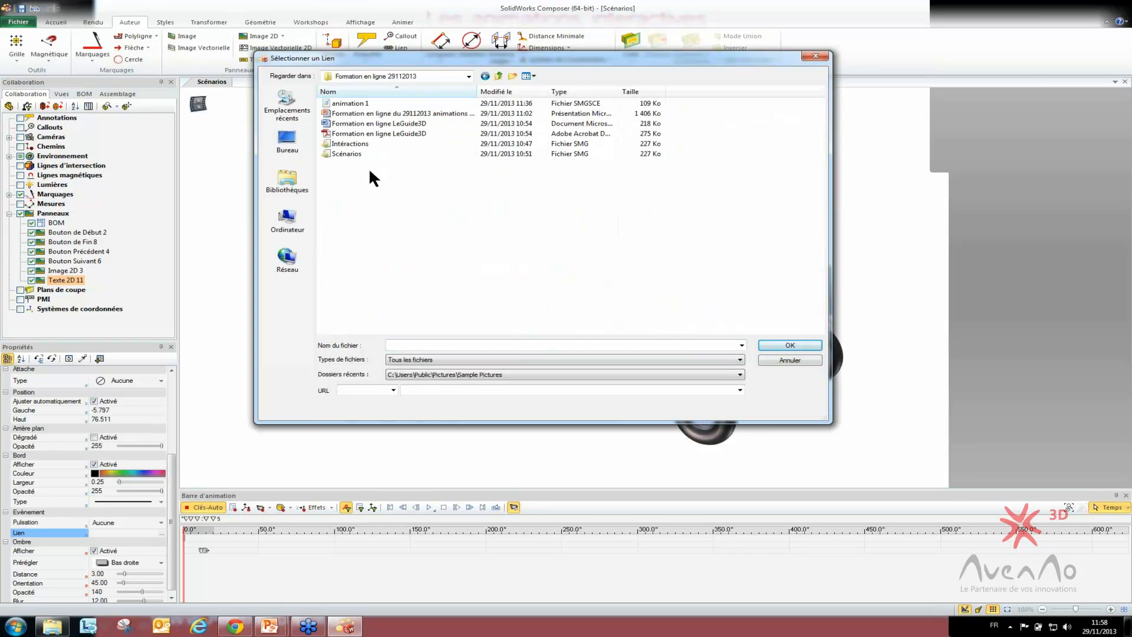
left_click(346, 132)
left_click(790, 345)
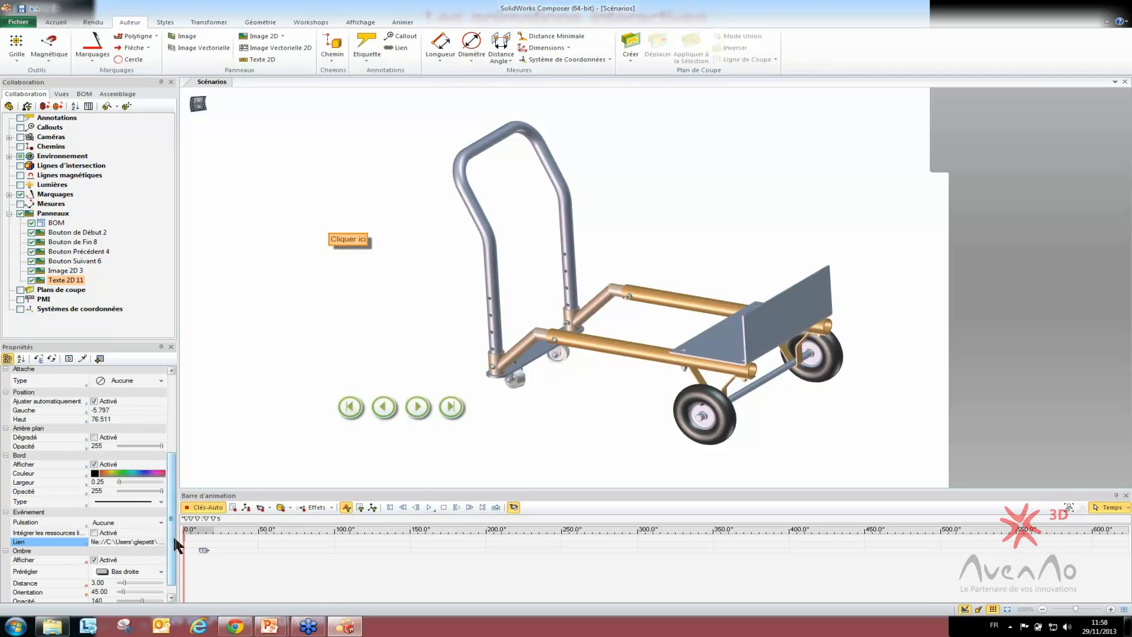
Step: Widen the properties area and set the "Cliquer ici" text's opacity to 0 at the start of the animation
left_click_drag(178, 537, 340, 538)
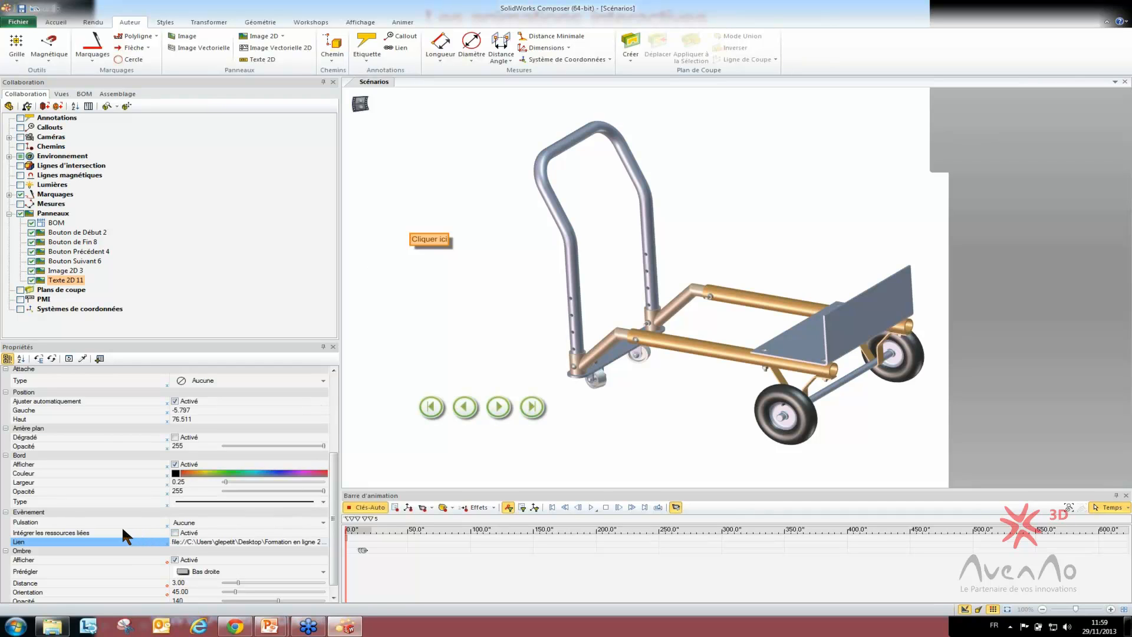
left_click(178, 523)
left_click(189, 532)
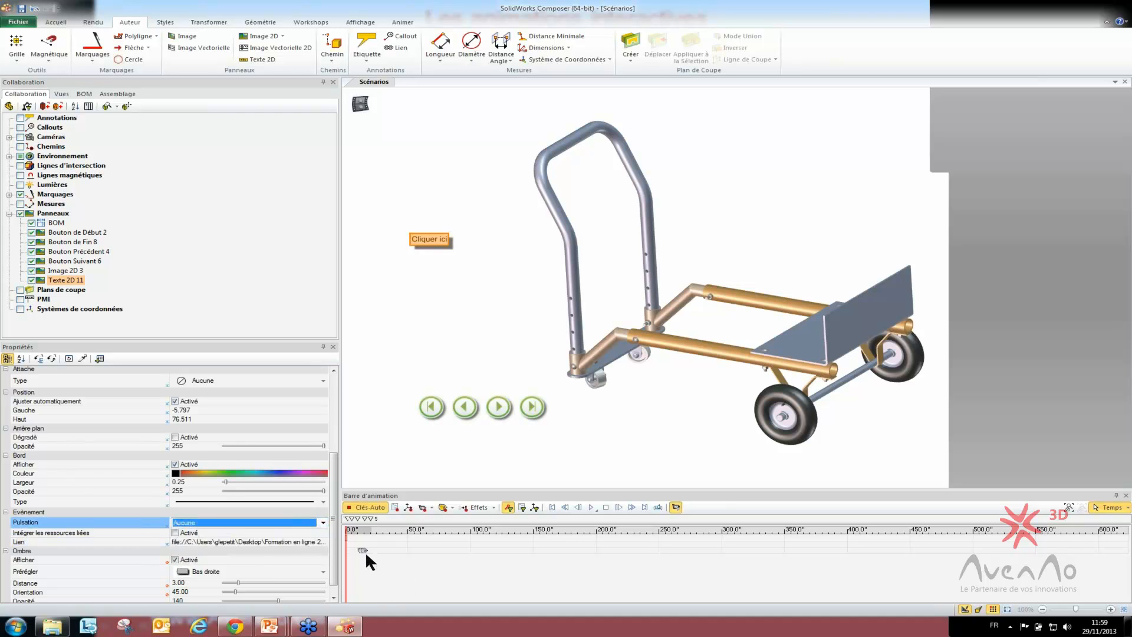
left_click_drag(332, 458, 170, 474)
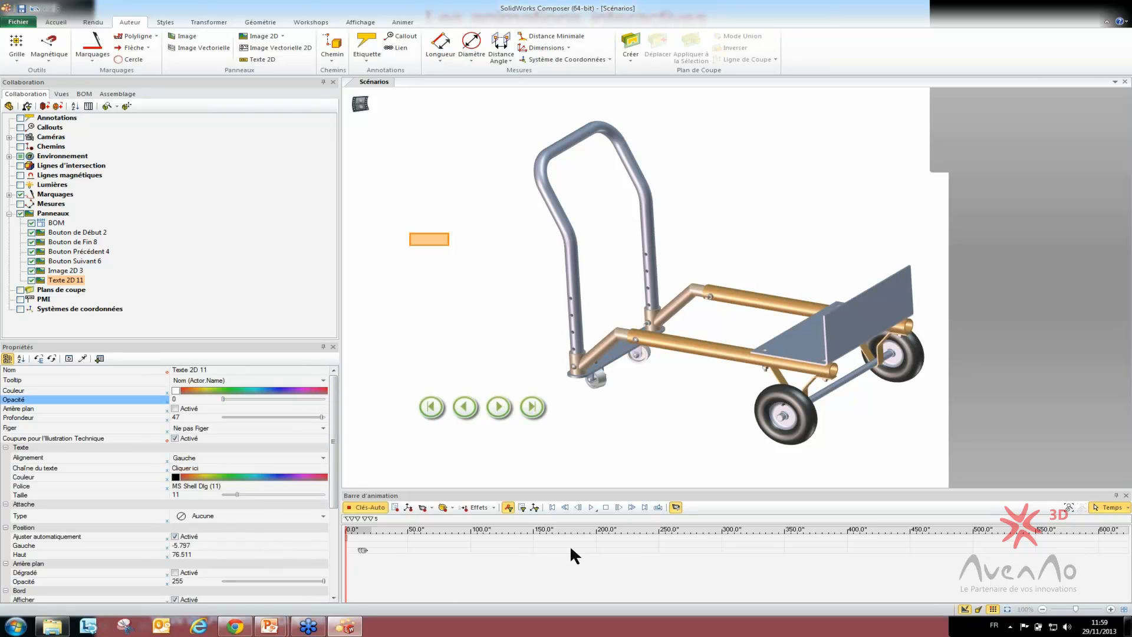
Step: At marker 1, about 1 s into the animation, set the "Cliquer ici" text's opacity to 255
scroll(648, 548, "down", 2)
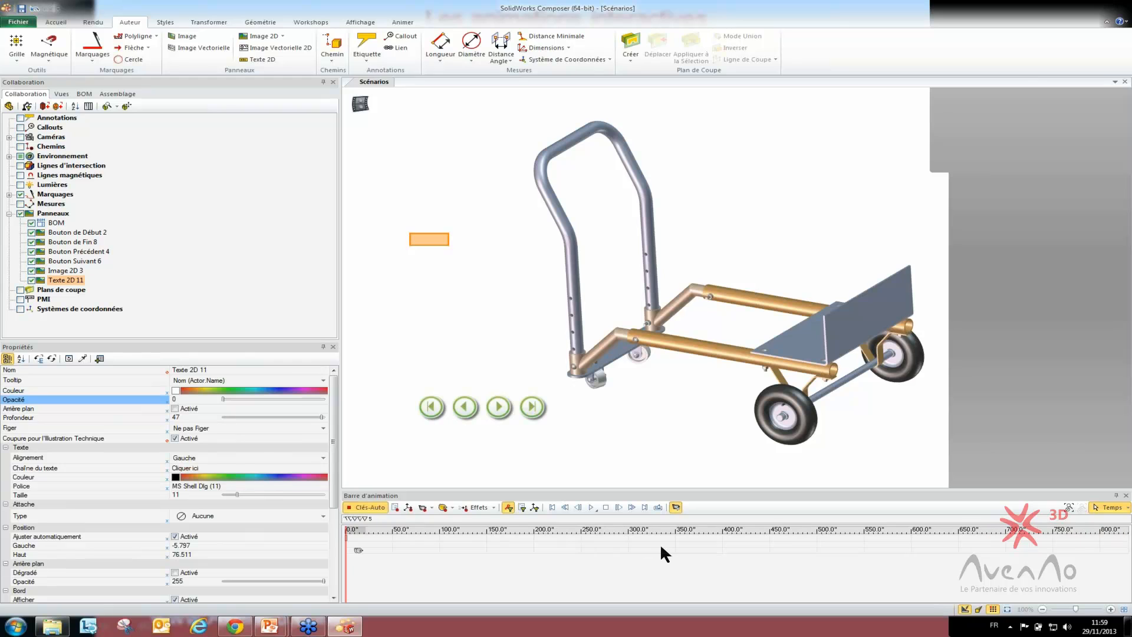
scroll(659, 546, "up", 5)
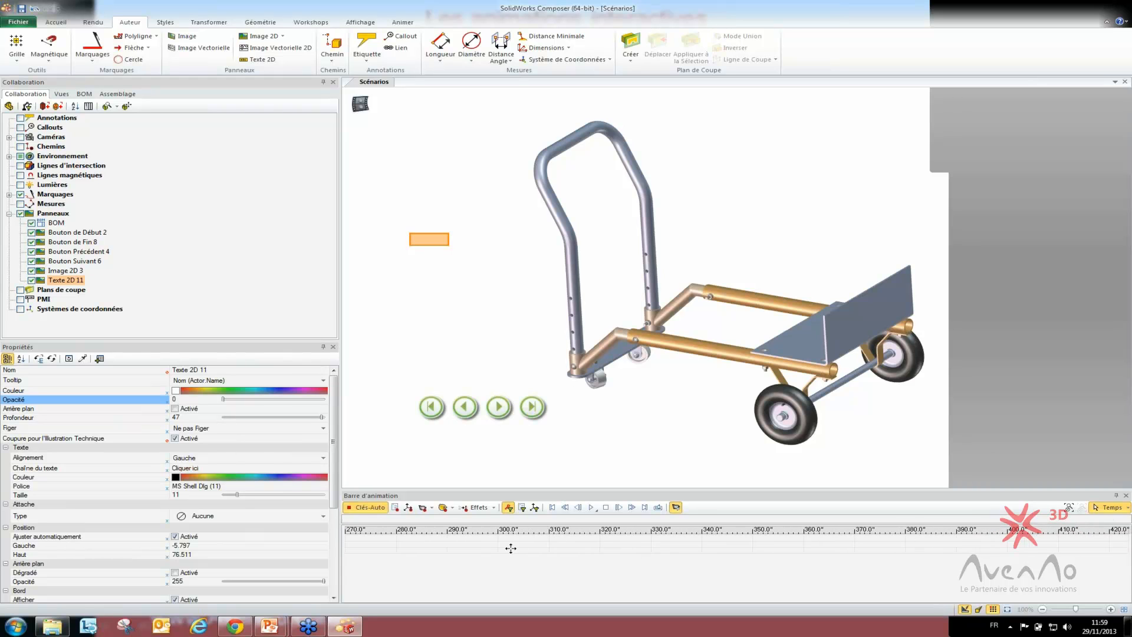
middle_click_drag(480, 536, 725, 541)
middle_click_drag(430, 567, 802, 566)
middle_click_drag(346, 550, 629, 554)
scroll(405, 556, "up", 5)
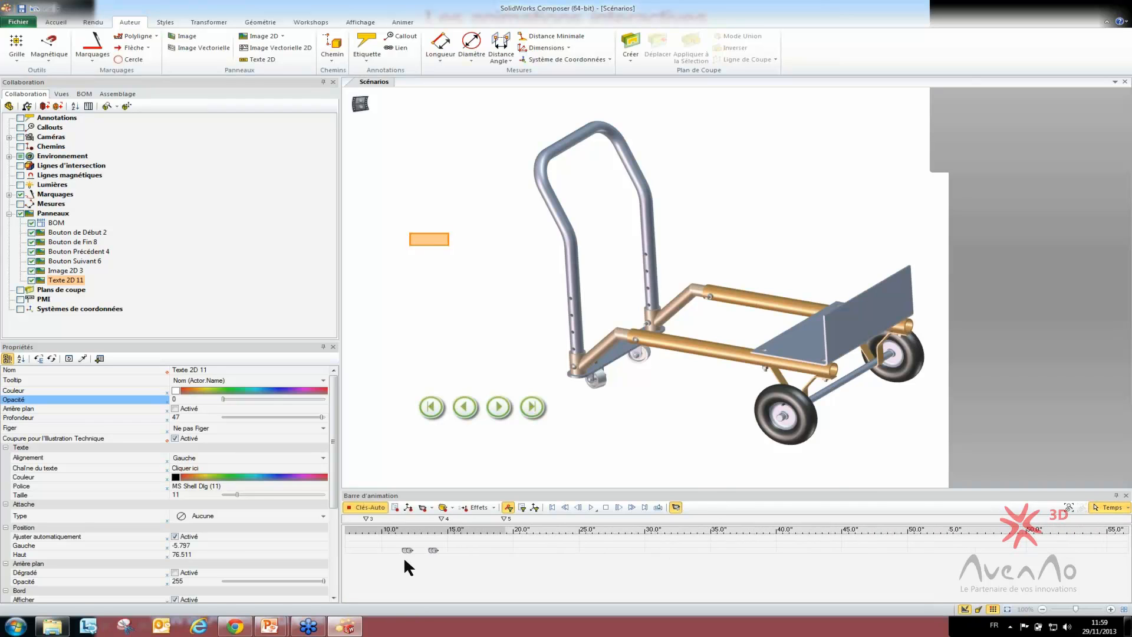
middle_click_drag(403, 557, 576, 555)
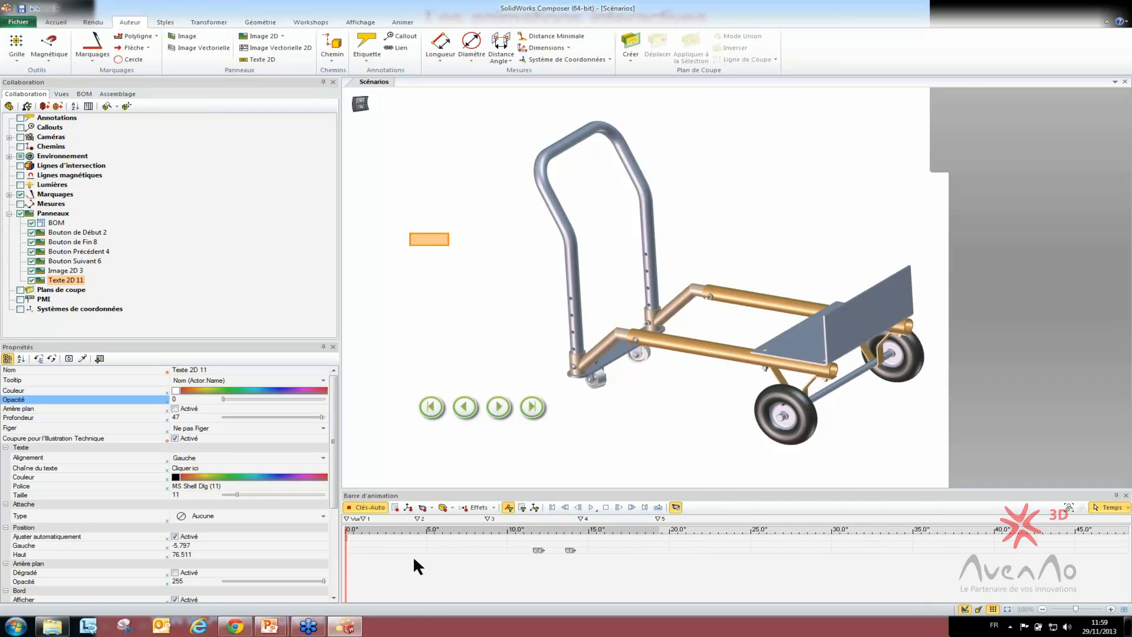
left_click(362, 542)
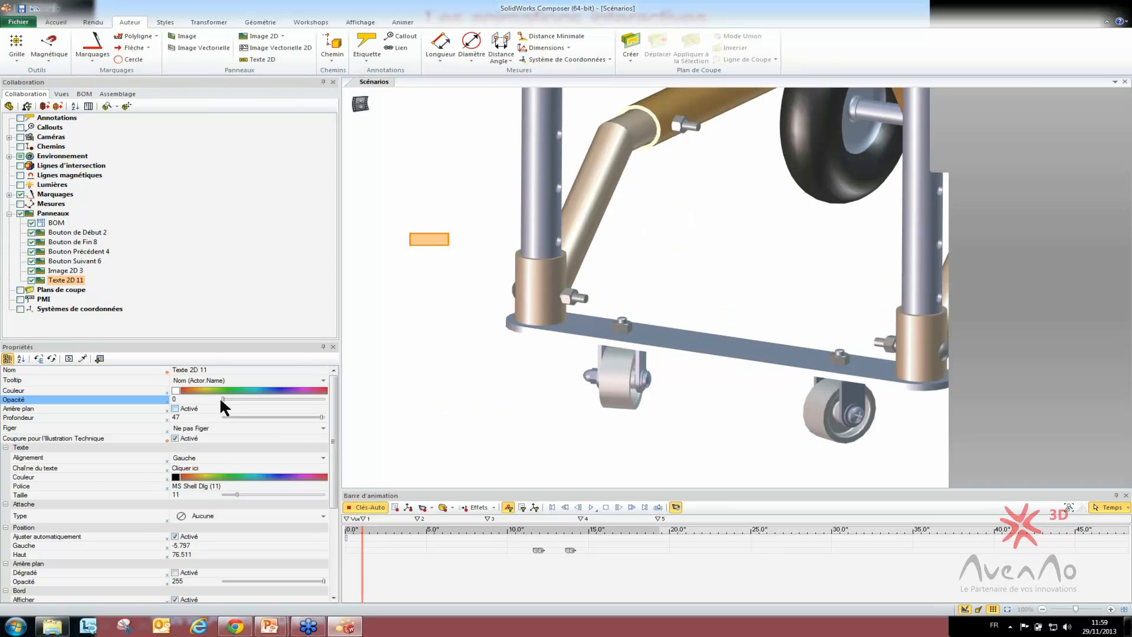
left_click_drag(221, 399, 336, 398)
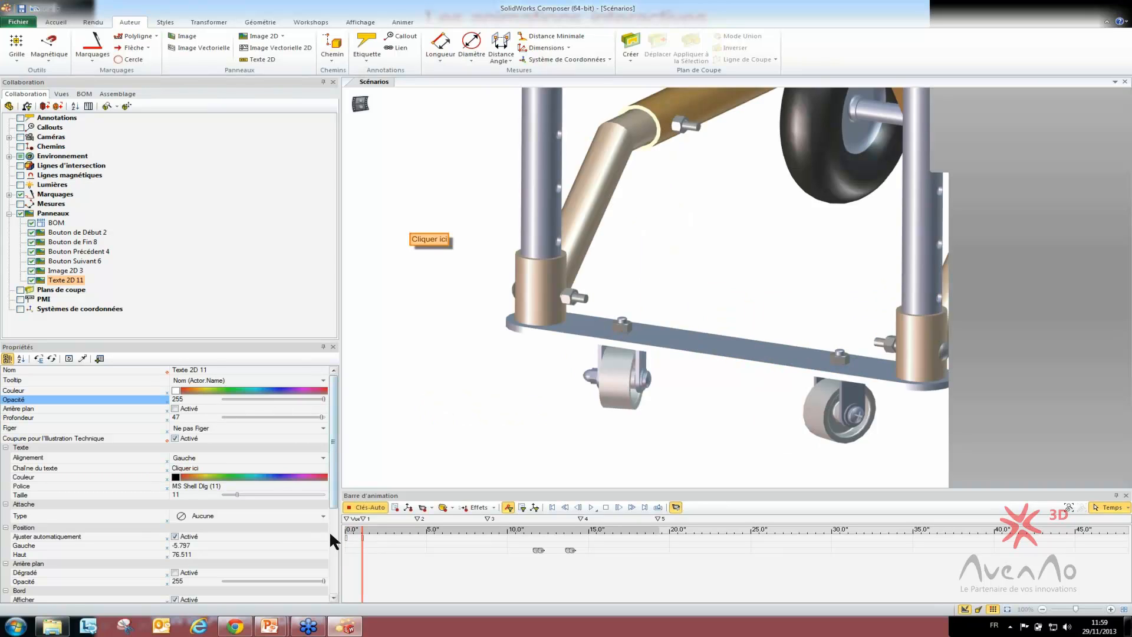
Step: Set the "Cliquer ici" text's opacity to 0 just before and just after marker 1
left_click_drag(361, 546, 360, 547)
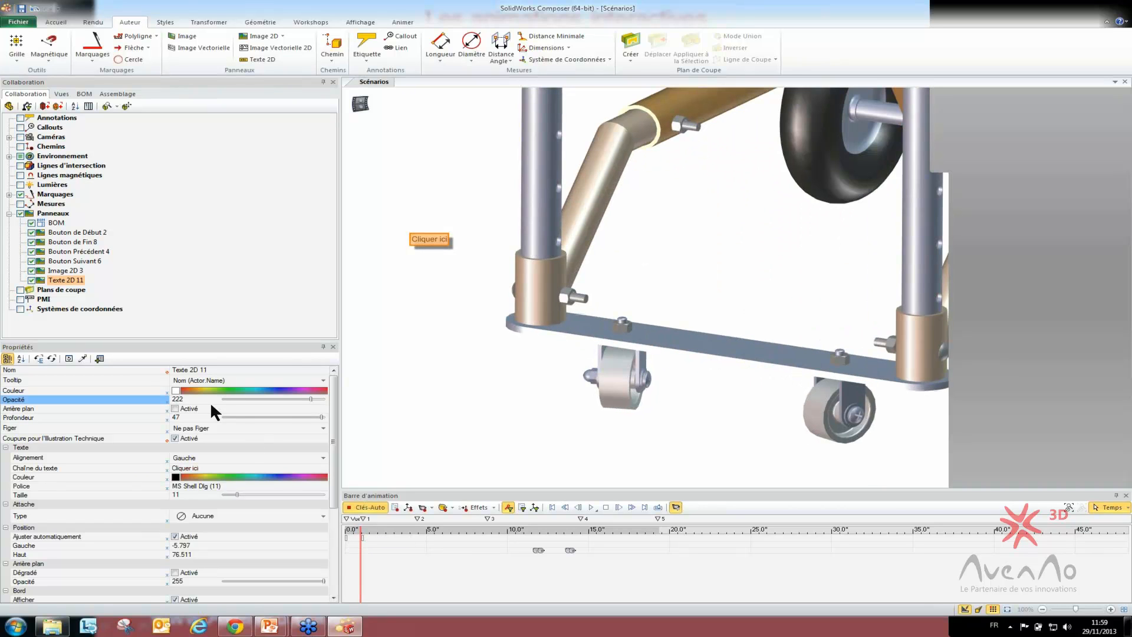
left_click_drag(310, 399, 222, 399)
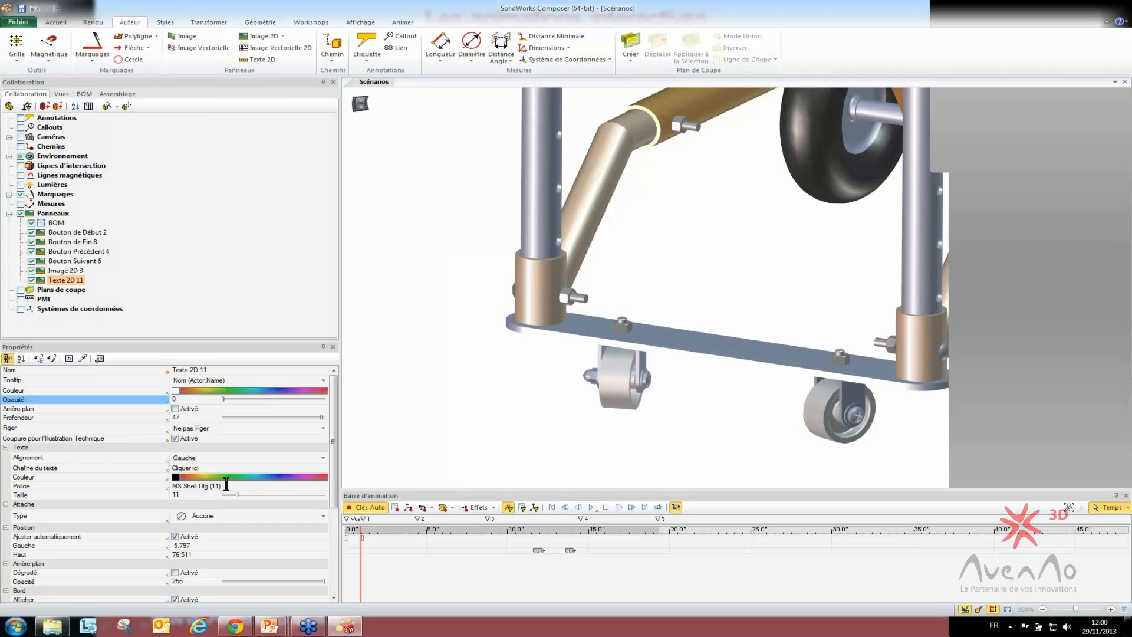
scroll(364, 559, "up", 5)
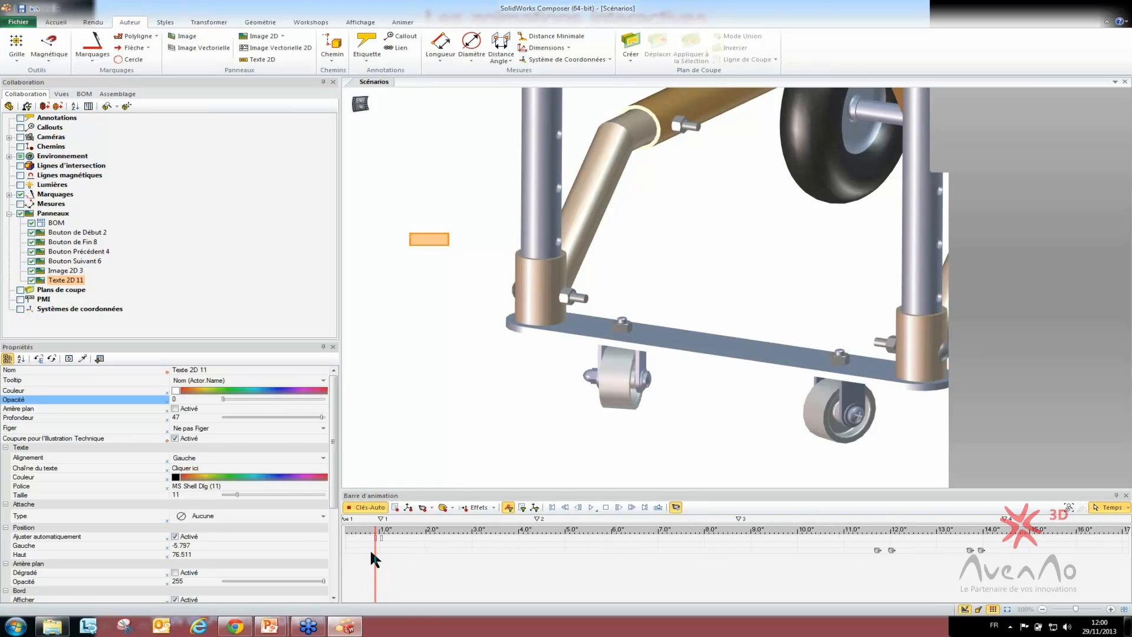
left_click_drag(375, 559, 387, 559)
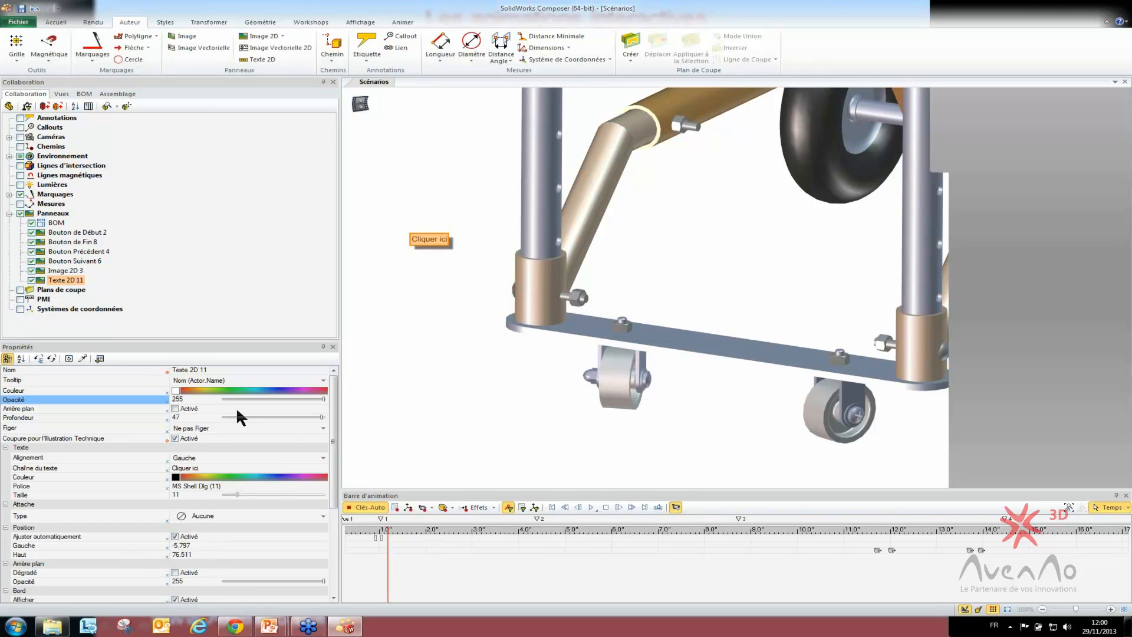
left_click_drag(323, 400, 224, 399)
Step: Set the "Cliquer ici" text's pulsation to 200 ms at marker 1, and return to the start of the animation
scroll(231, 510, "down", 2)
scroll(228, 525, "down", 3)
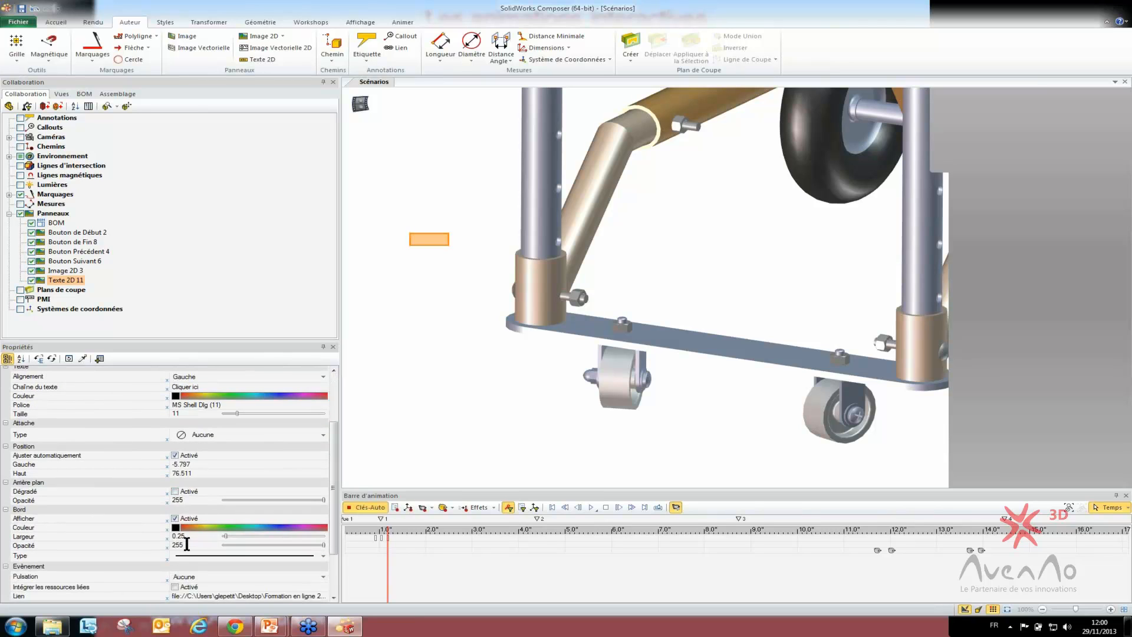
scroll(206, 560, "down", 1)
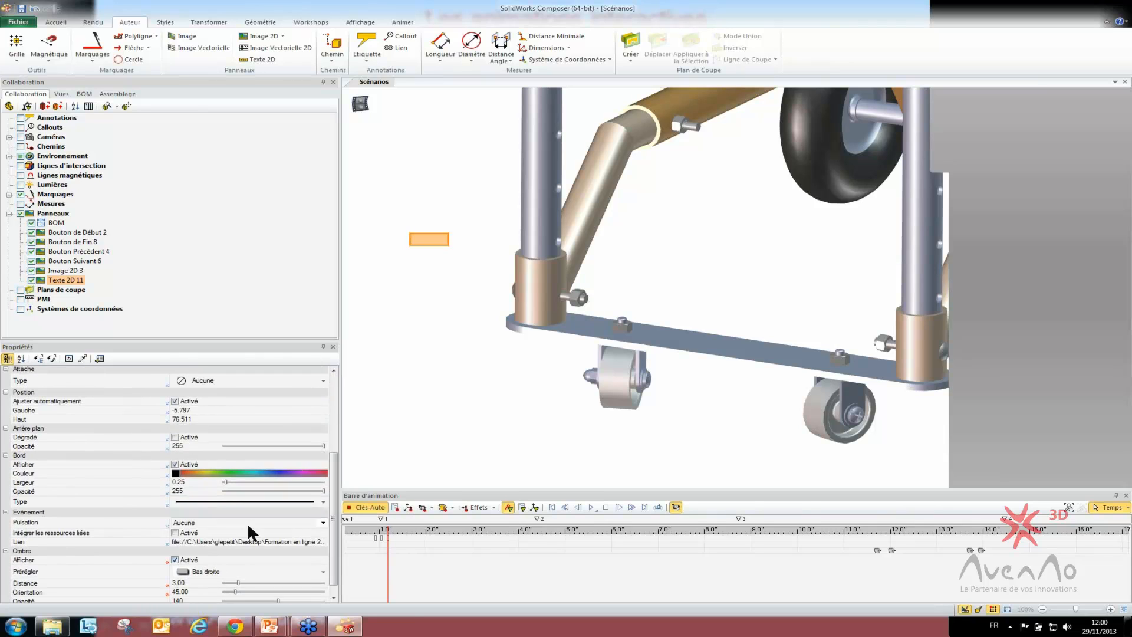
left_click(382, 558)
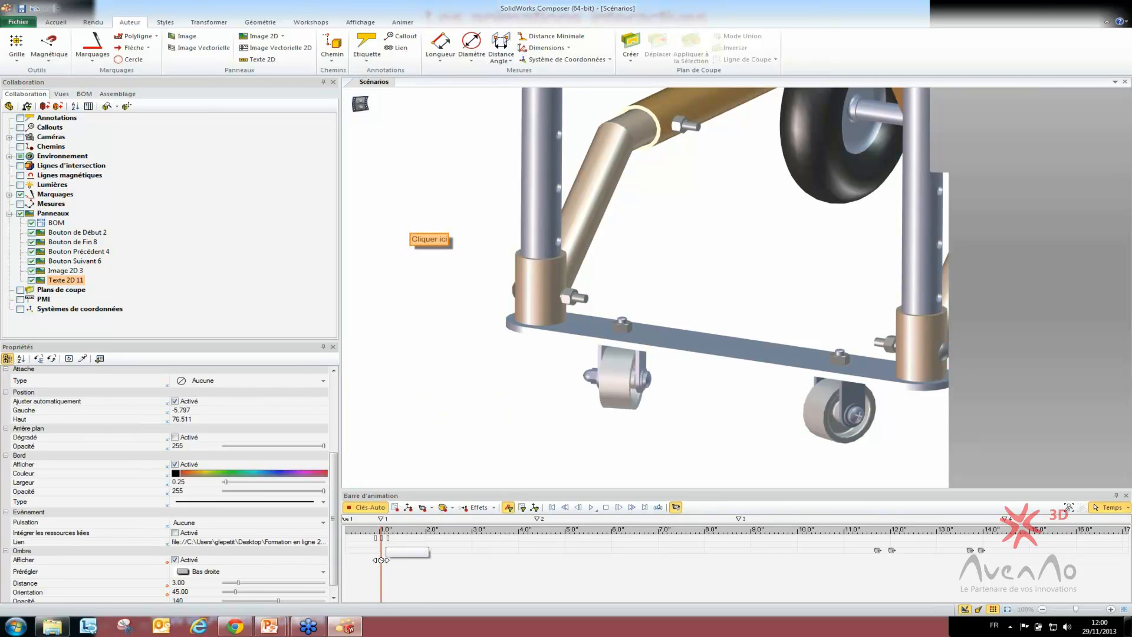
left_click(207, 523)
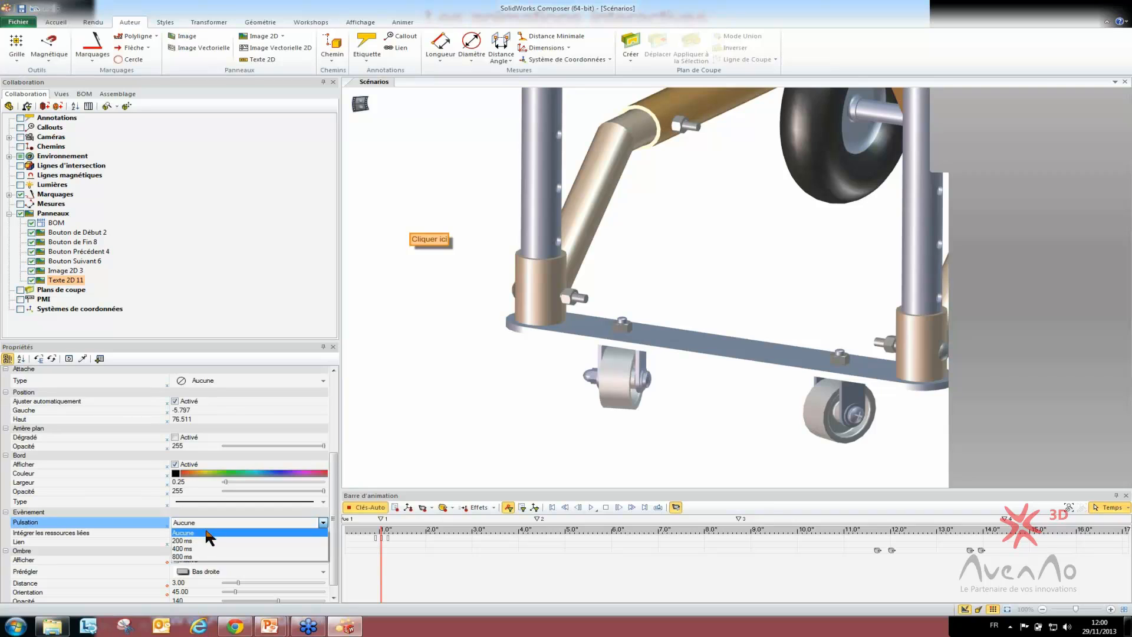
left_click(202, 541)
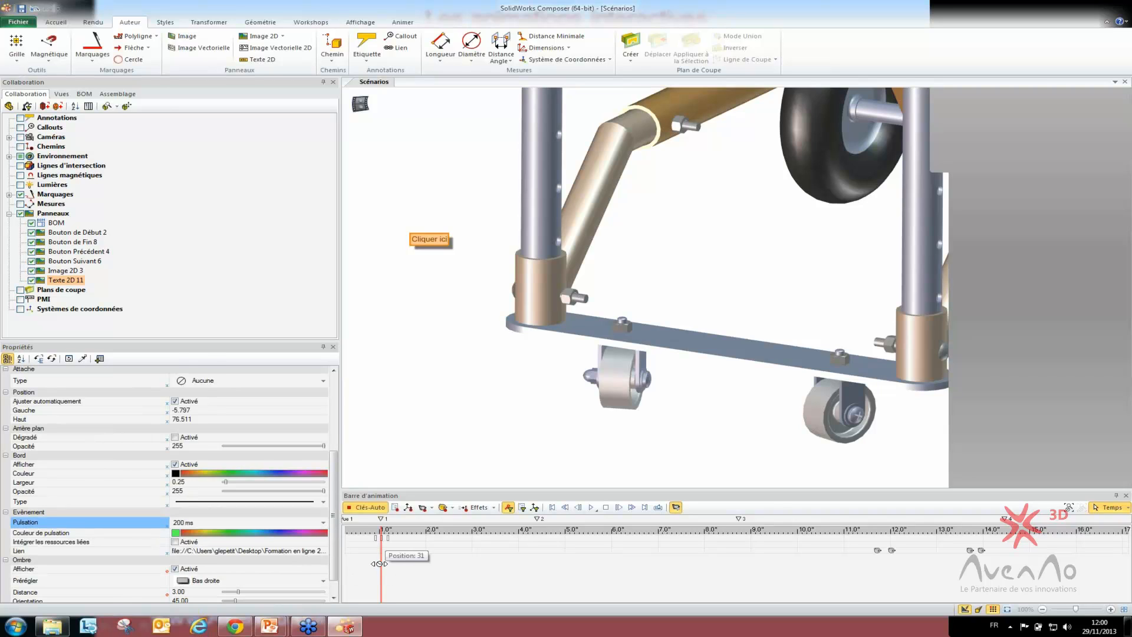
left_click_drag(379, 564, 375, 564)
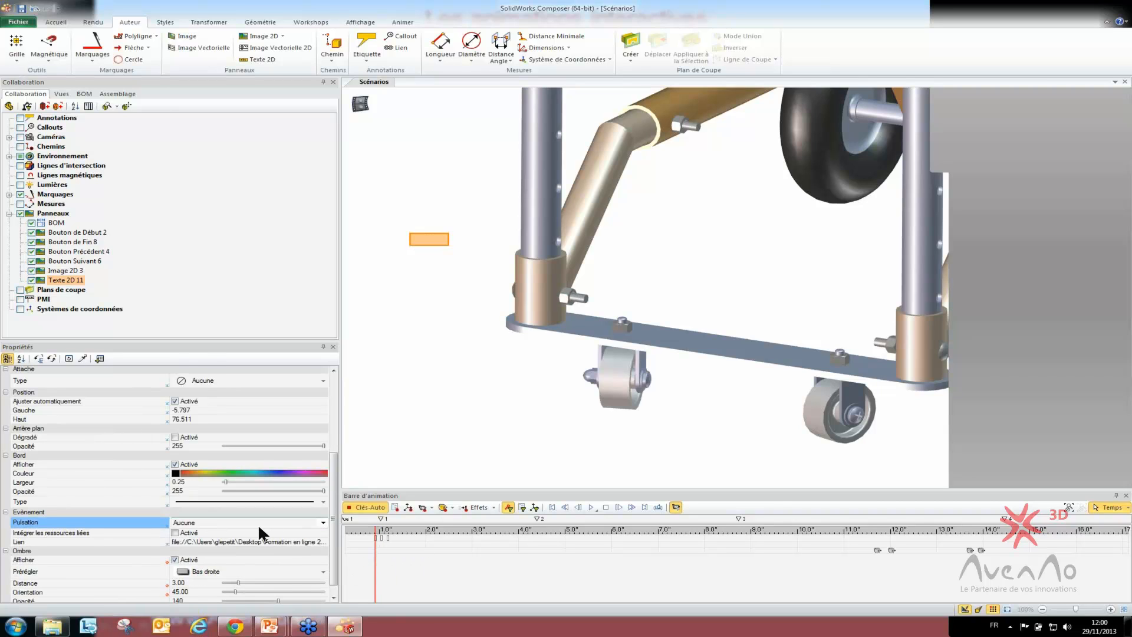
left_click(553, 507)
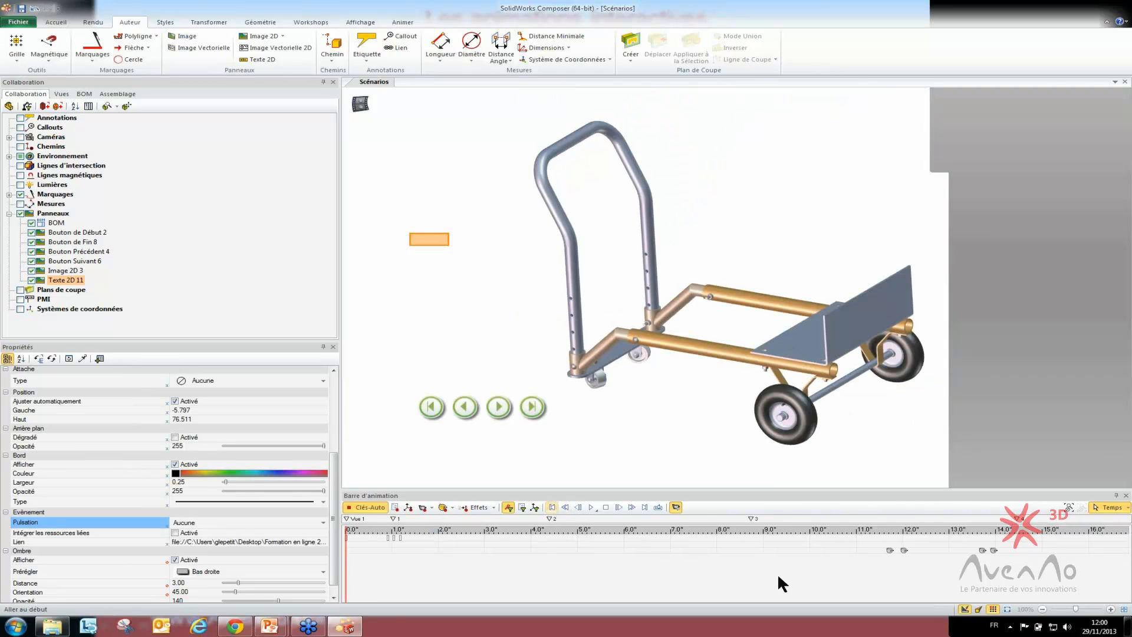
Step: Test the animation by advancing to marker 1, opening the PDF linked to the "Cliquer ici" text, and closing it after review
left_click(467, 370)
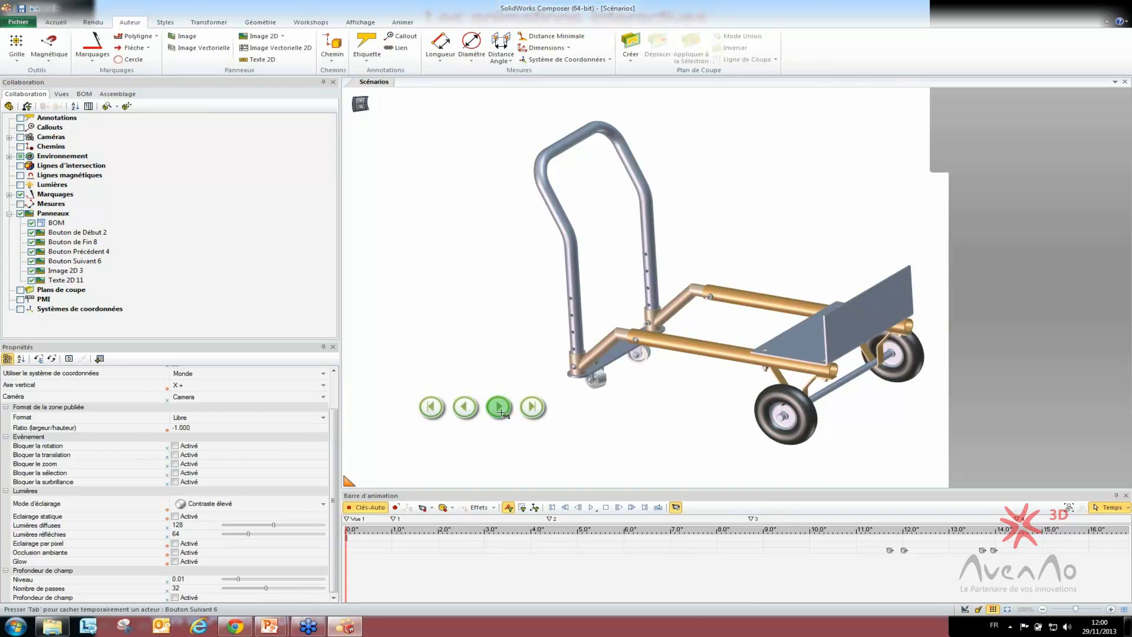
left_click(499, 407)
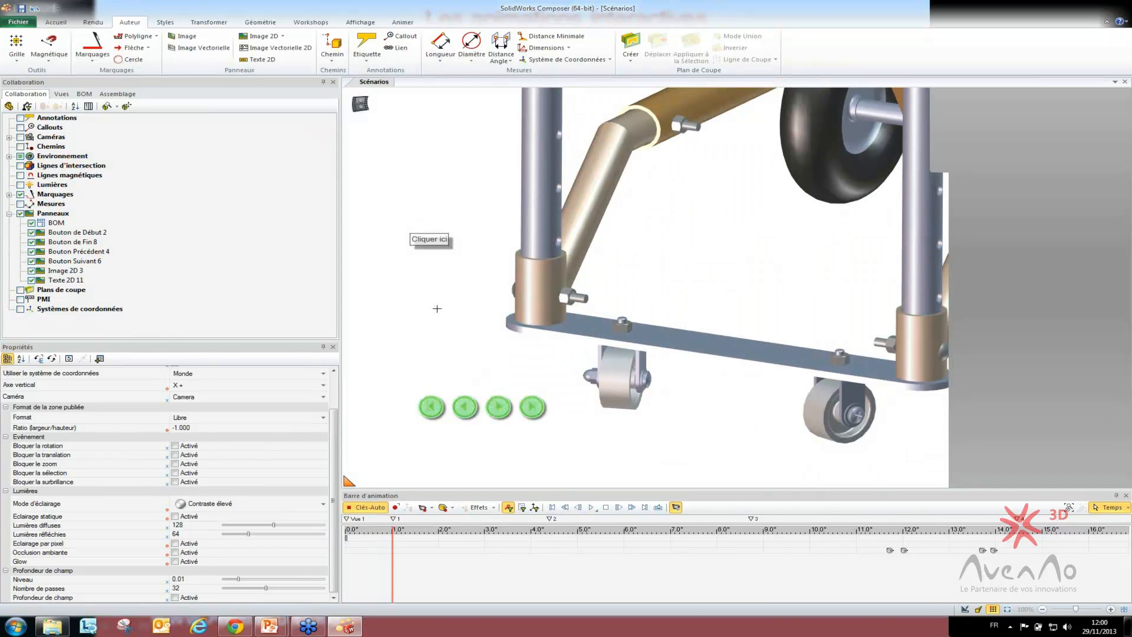
left_click(424, 241)
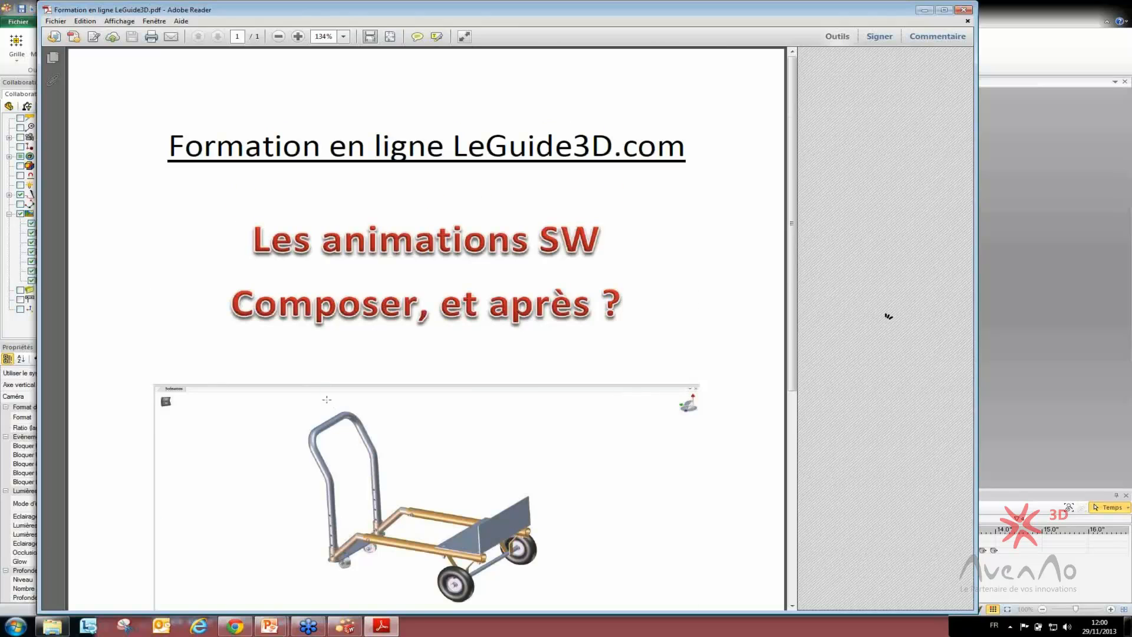
scroll(327, 399, "down", 7)
scroll(327, 406, "up", 7)
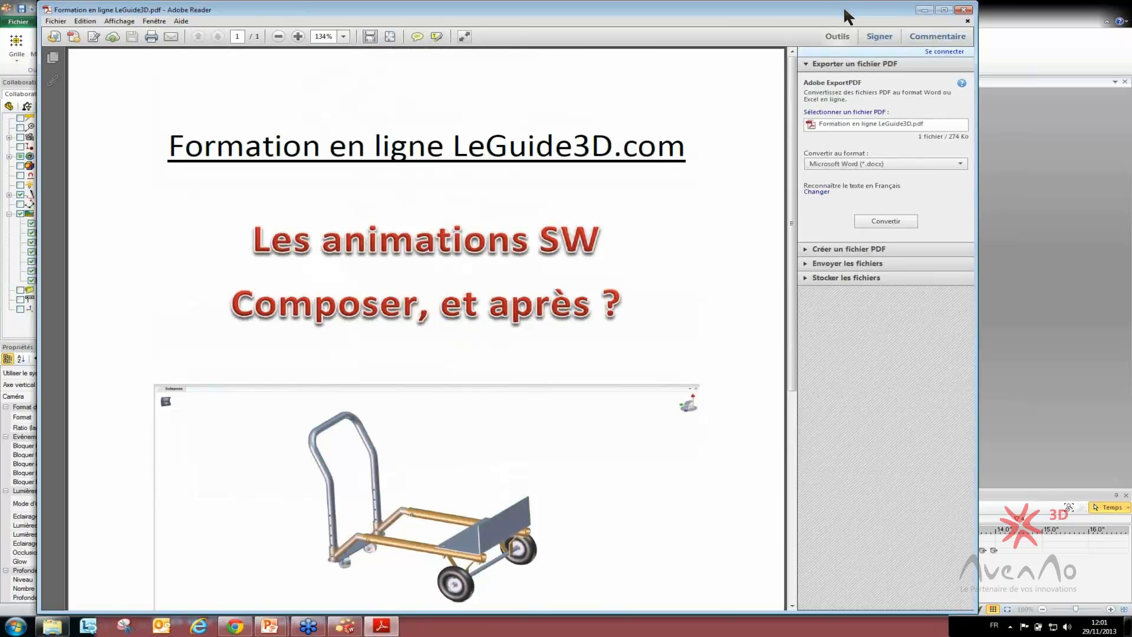
left_click_drag(851, 3, 691, 4)
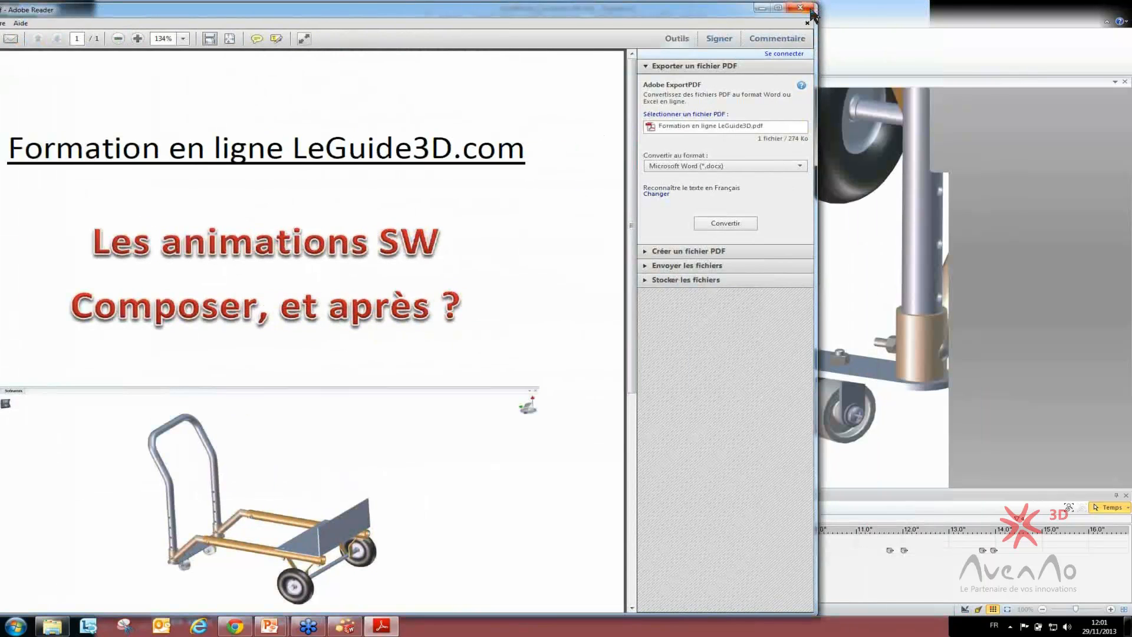
left_click(806, 13)
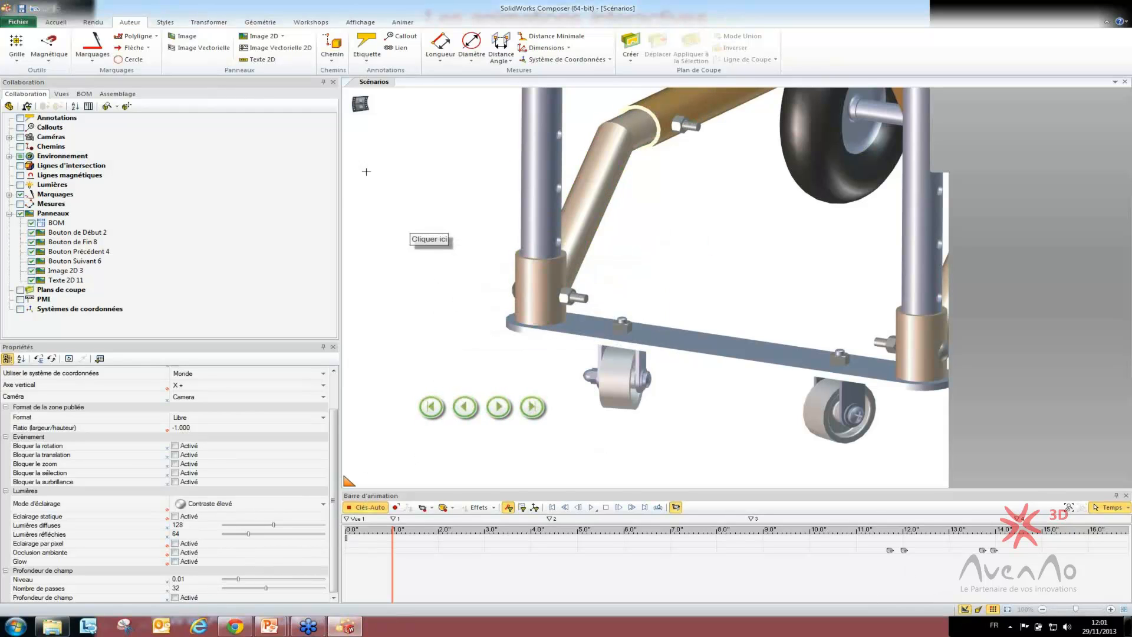
Step: Enable embedding of linked resources for the "Cliquer ici" text and deselect it
left_click(429, 238)
left_click(429, 238)
scroll(165, 572, "down", 5)
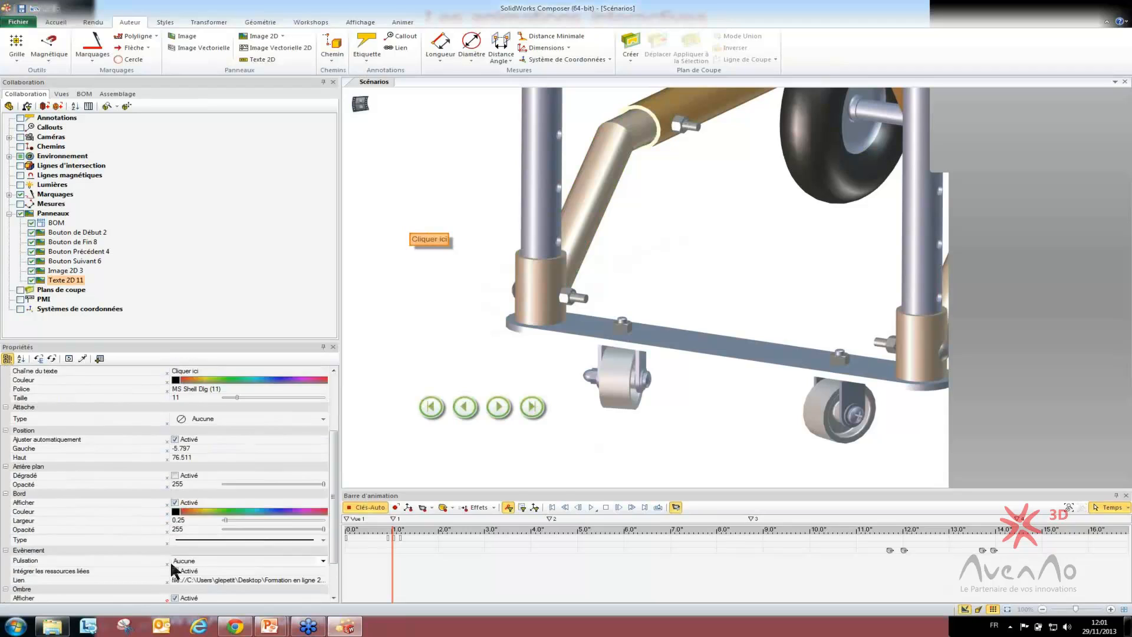
left_click(174, 519)
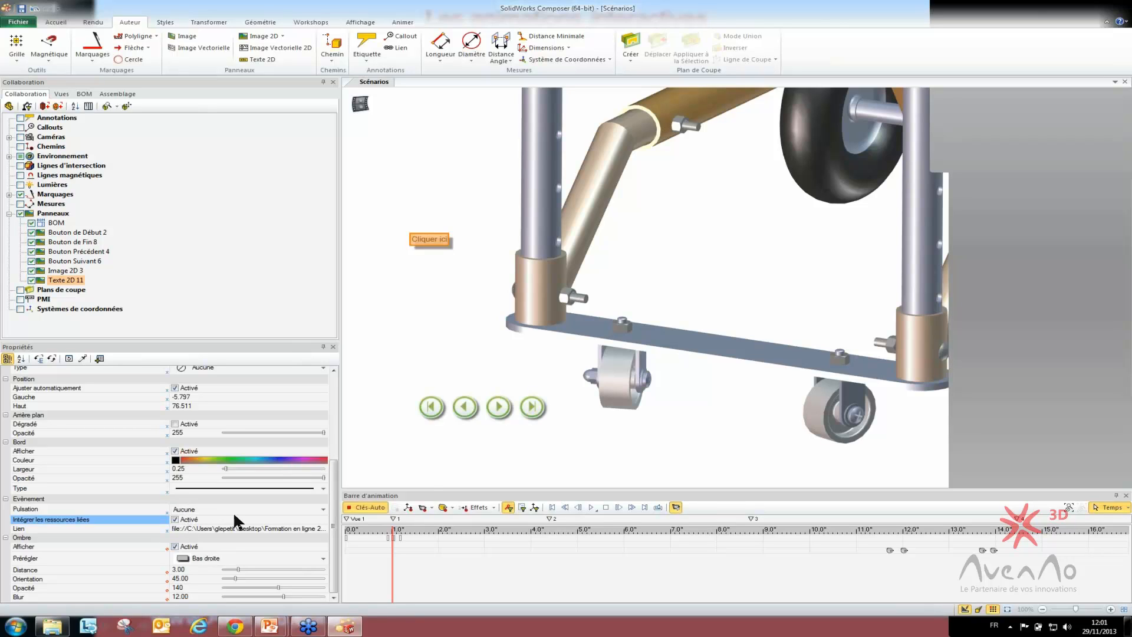
left_click(455, 447)
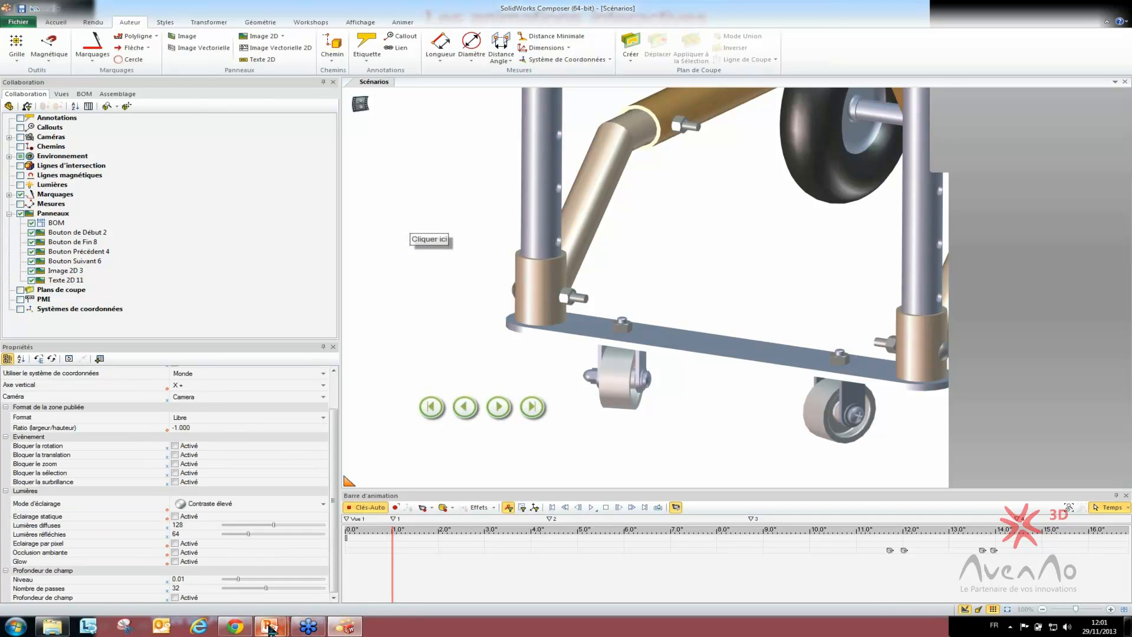
Step: Switch to the PowerPoint slide show and advance to the slide on exporting the animation as .AVI
mouse_move(269, 629)
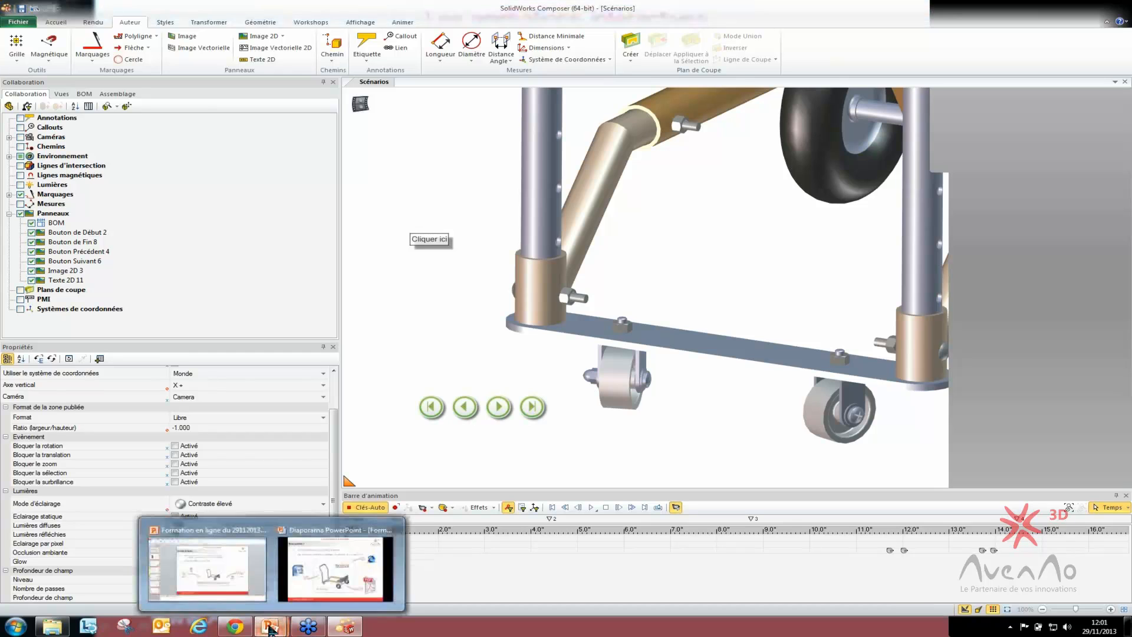
left_click(328, 567)
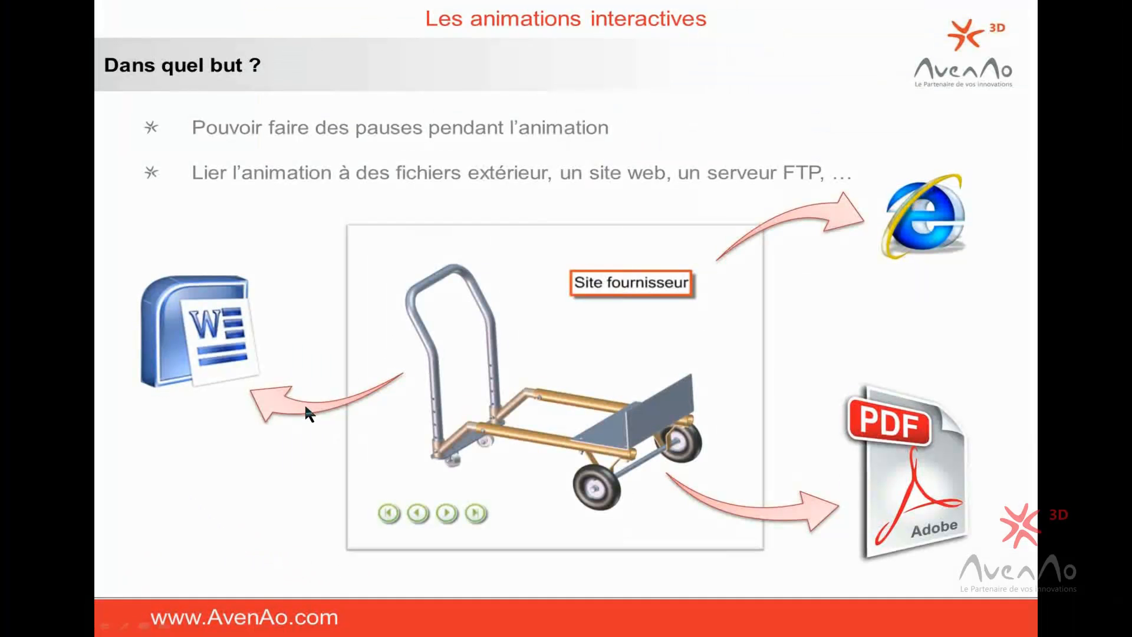
left_click(778, 333)
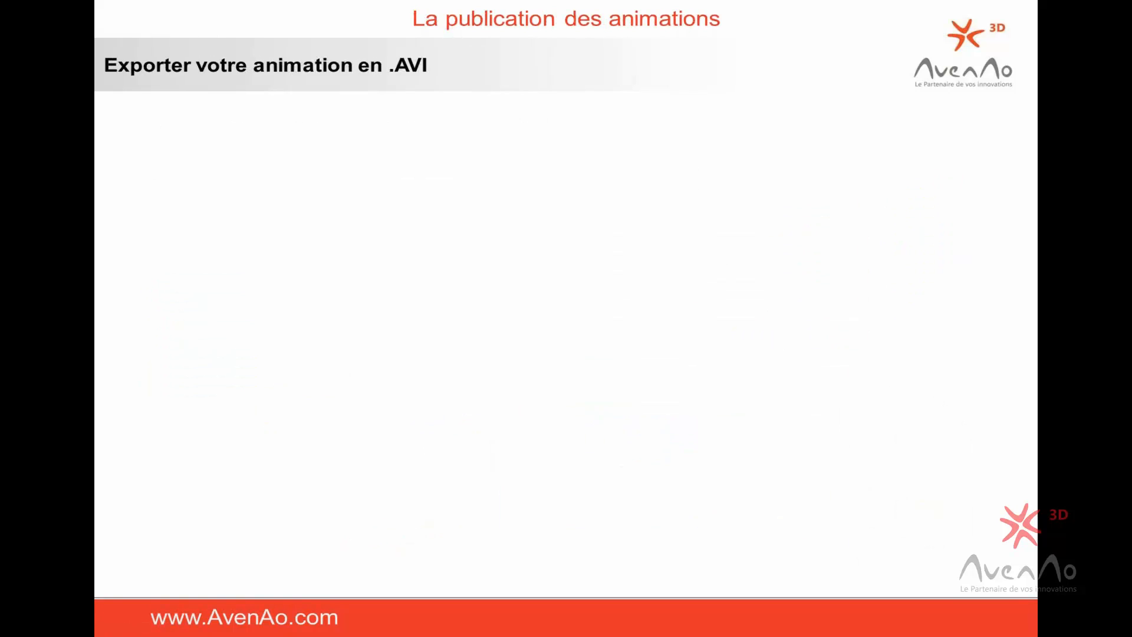
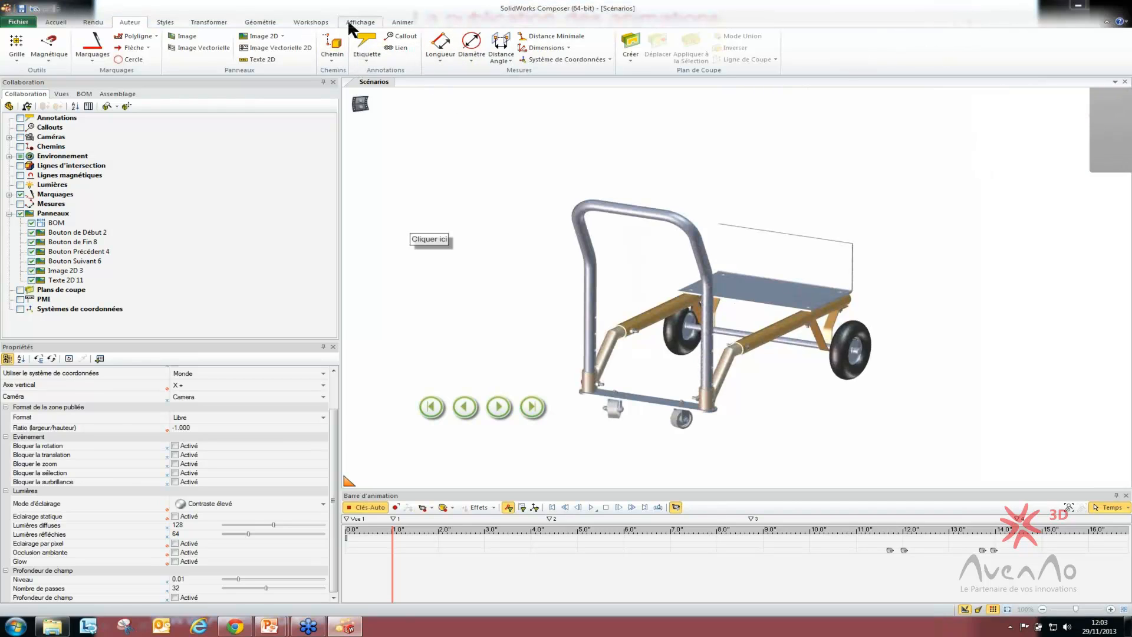
Step: Open the Video workshop and set a custom window resolution of 1200 x 800 for the AVI output
left_click(301, 23)
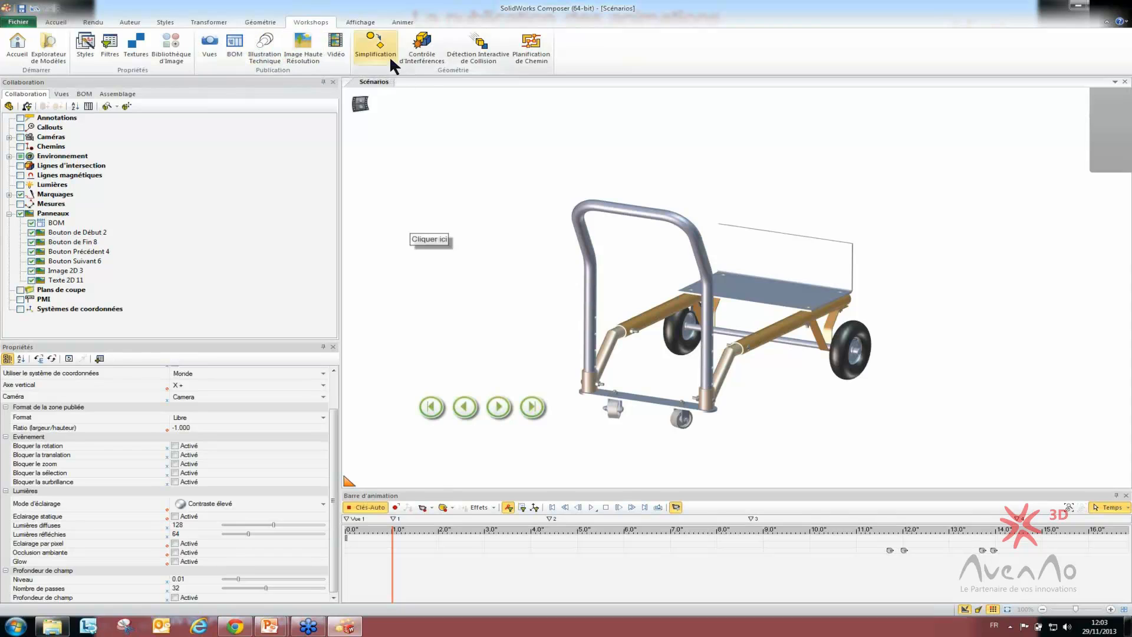
left_click(334, 47)
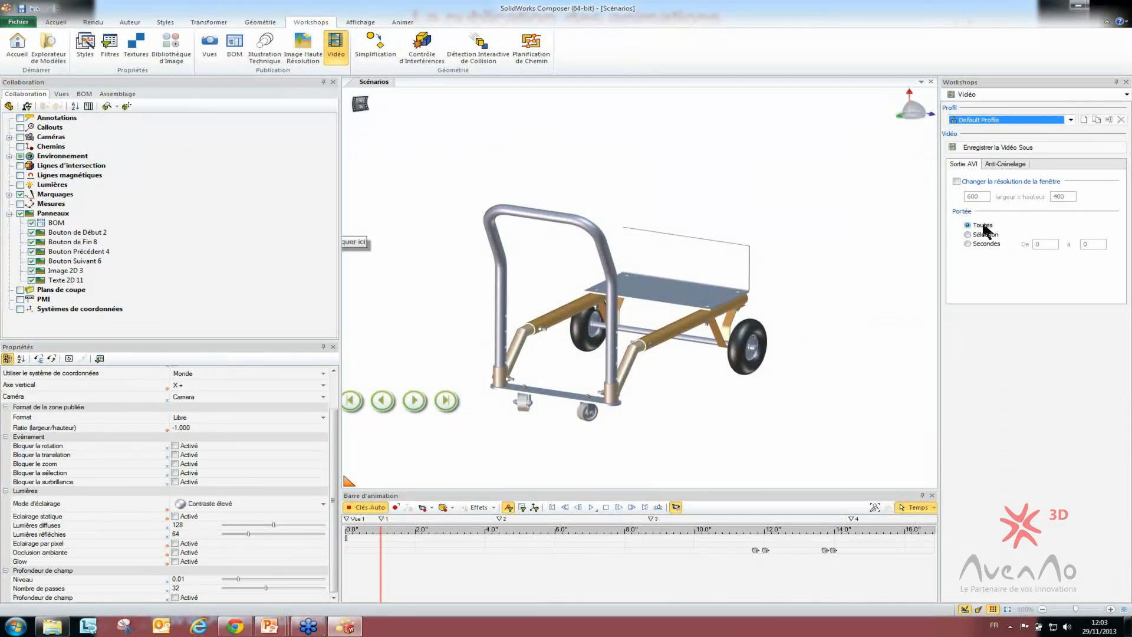
left_click(968, 183)
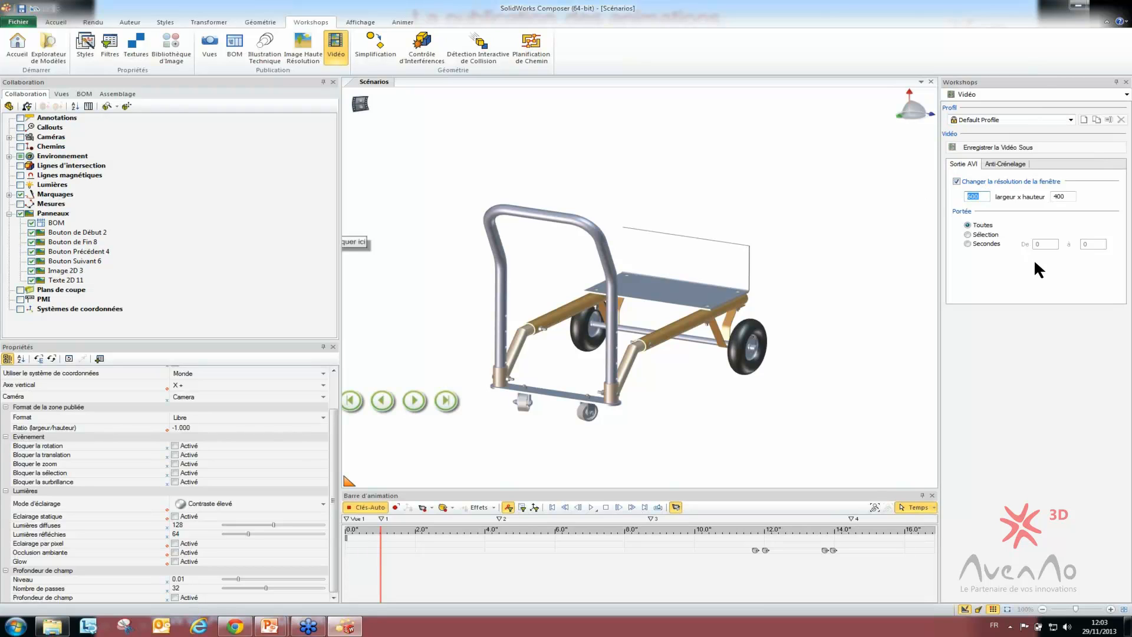
type("1200")
Step: Save the video as the AVI file Scénarios in the desktop folder "Formation en ligne 29112013"
left_click(970, 150)
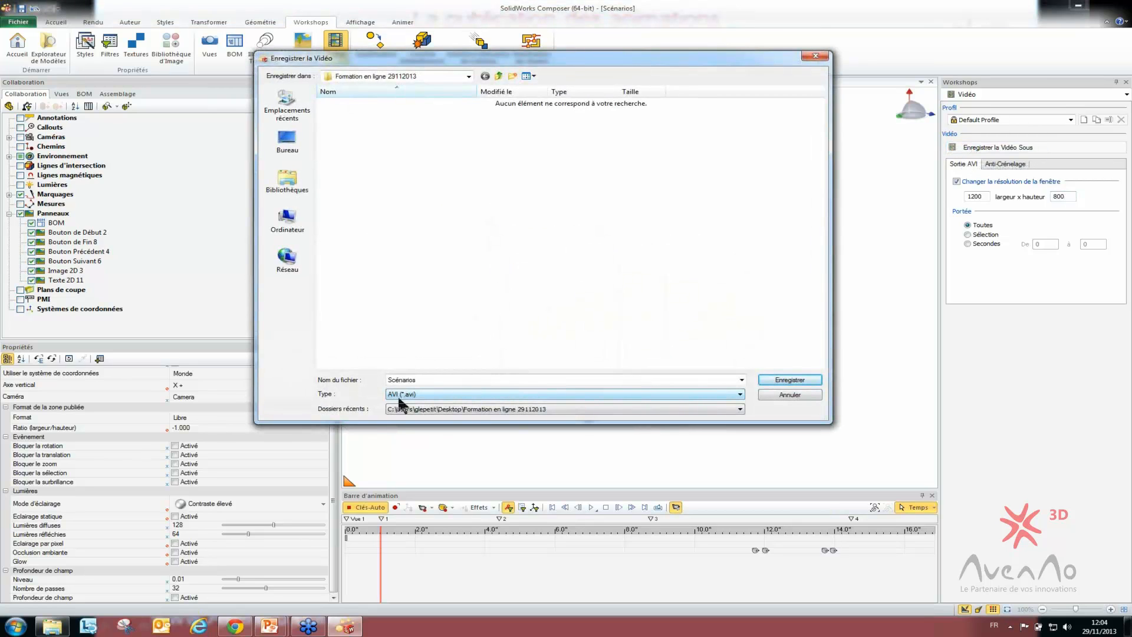
left_click(423, 394)
left_click(422, 403)
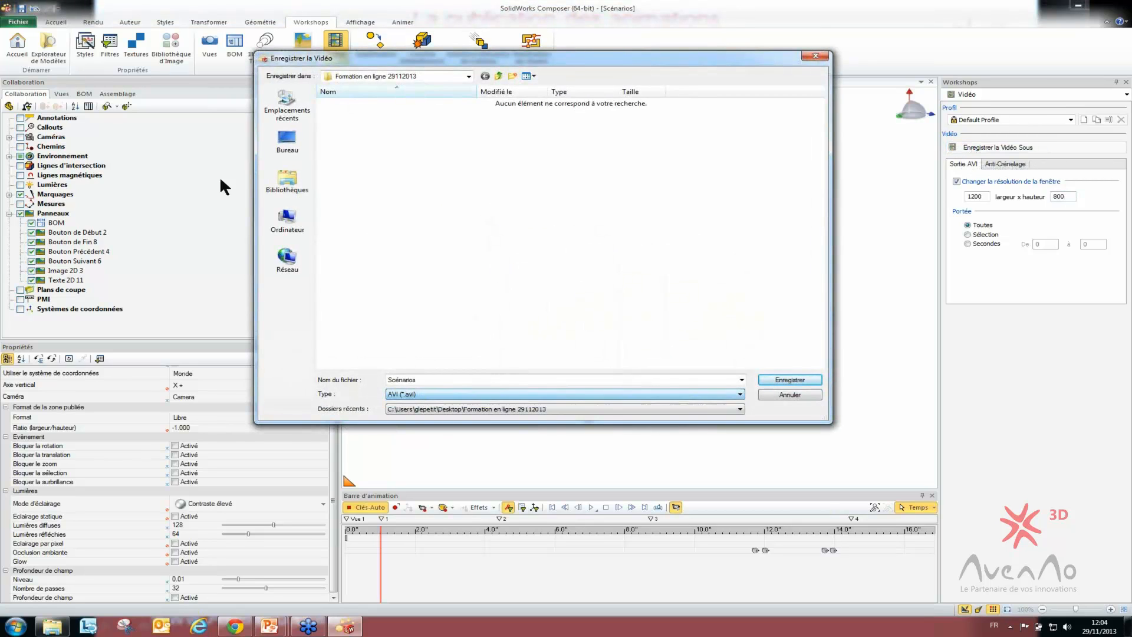
left_click(281, 145)
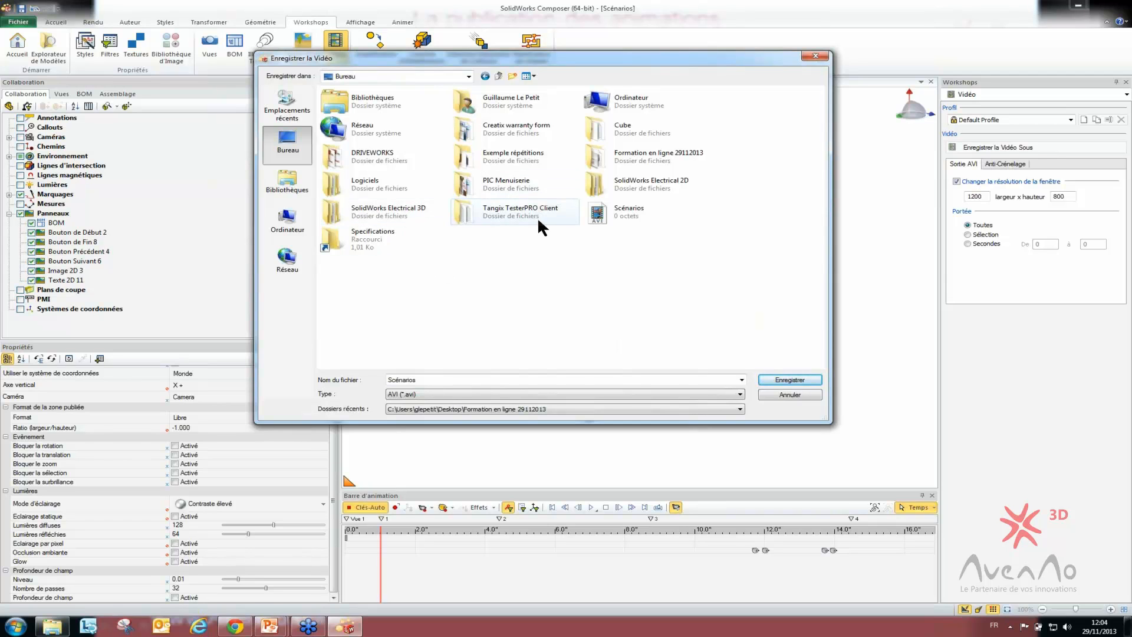
double_click(632, 152)
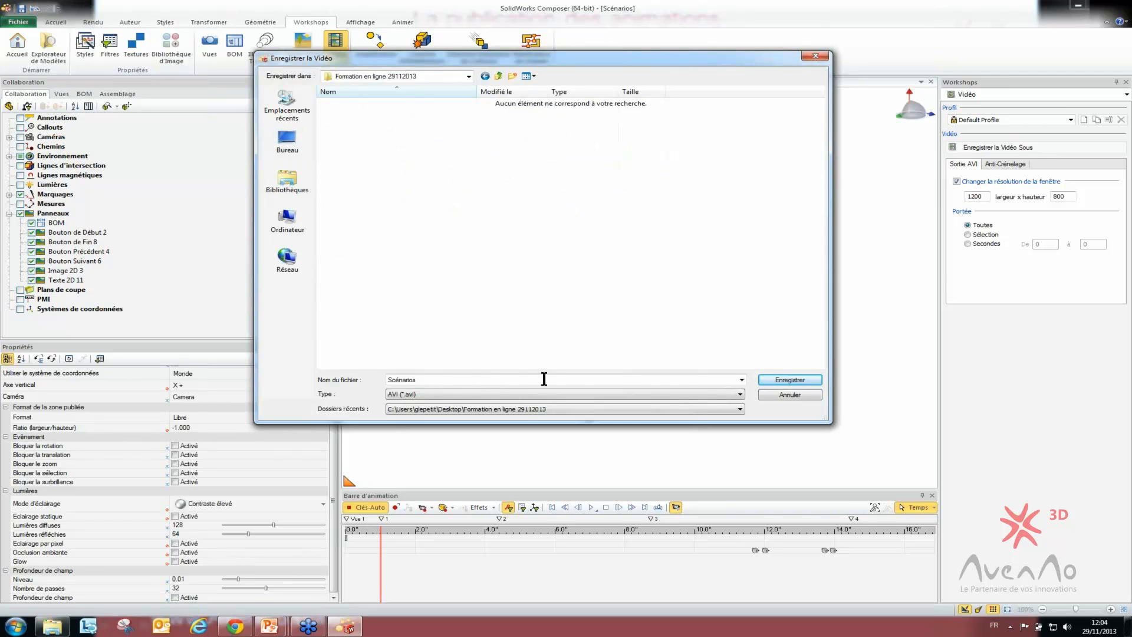
left_click(788, 380)
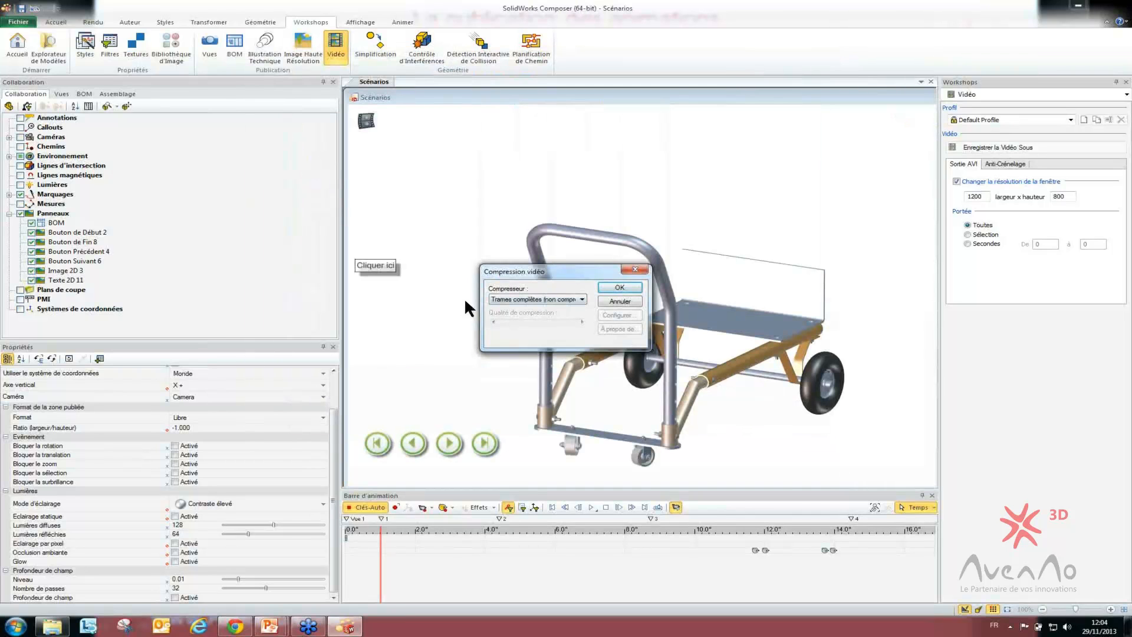
Step: Choose the Xvid MPEG-4 Codec as video compressor and run the export, moving the Xvid status window aside
left_click(534, 298)
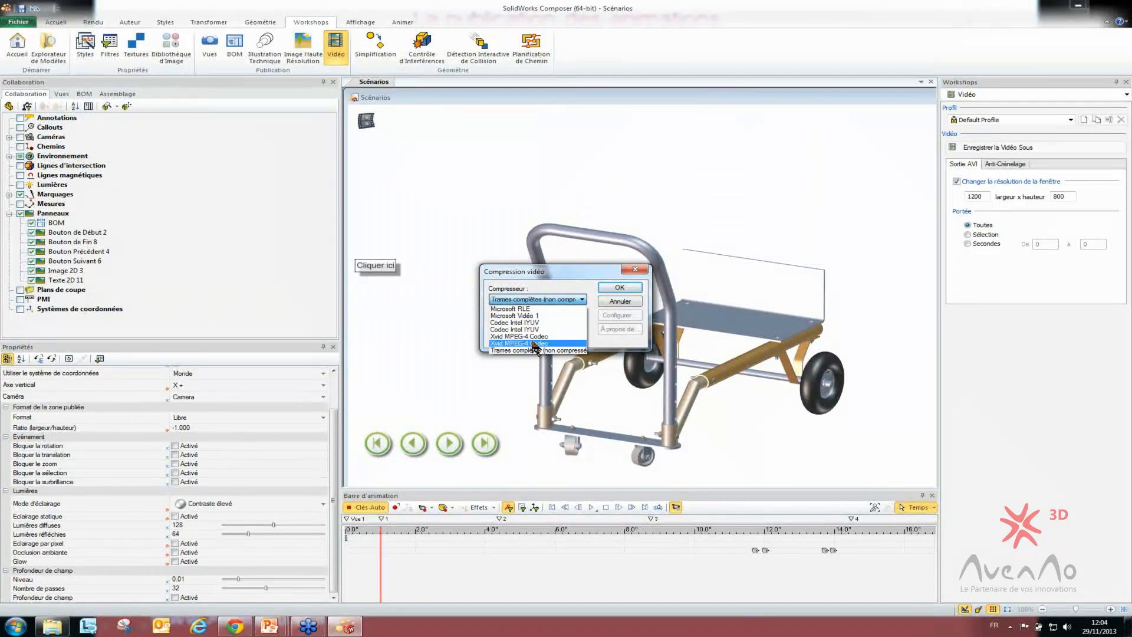
left_click(512, 337)
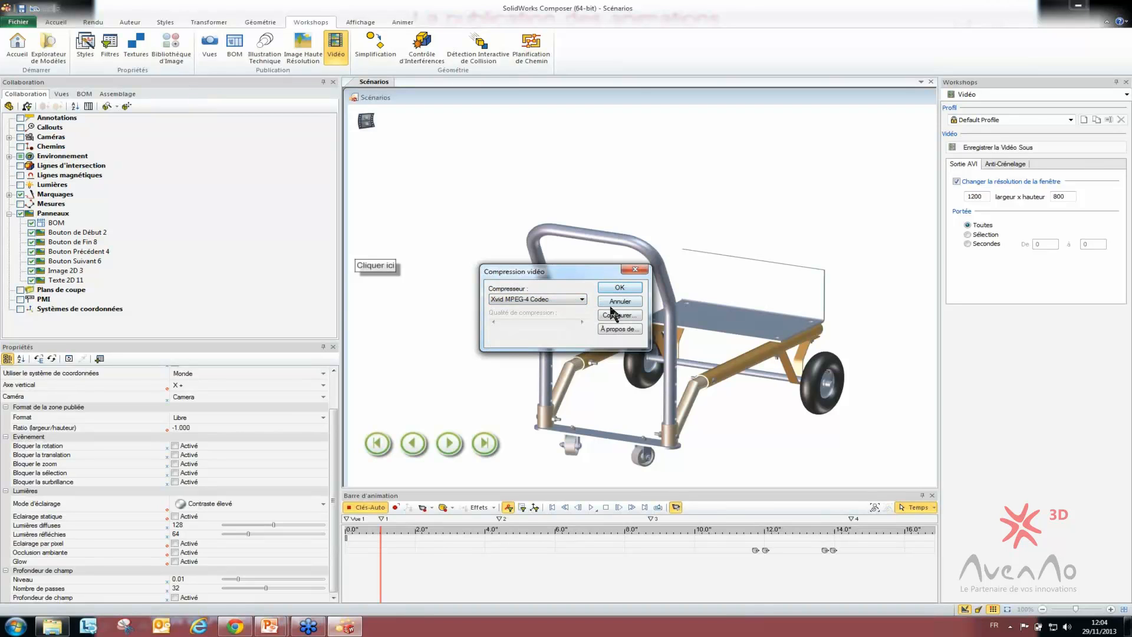
left_click(616, 289)
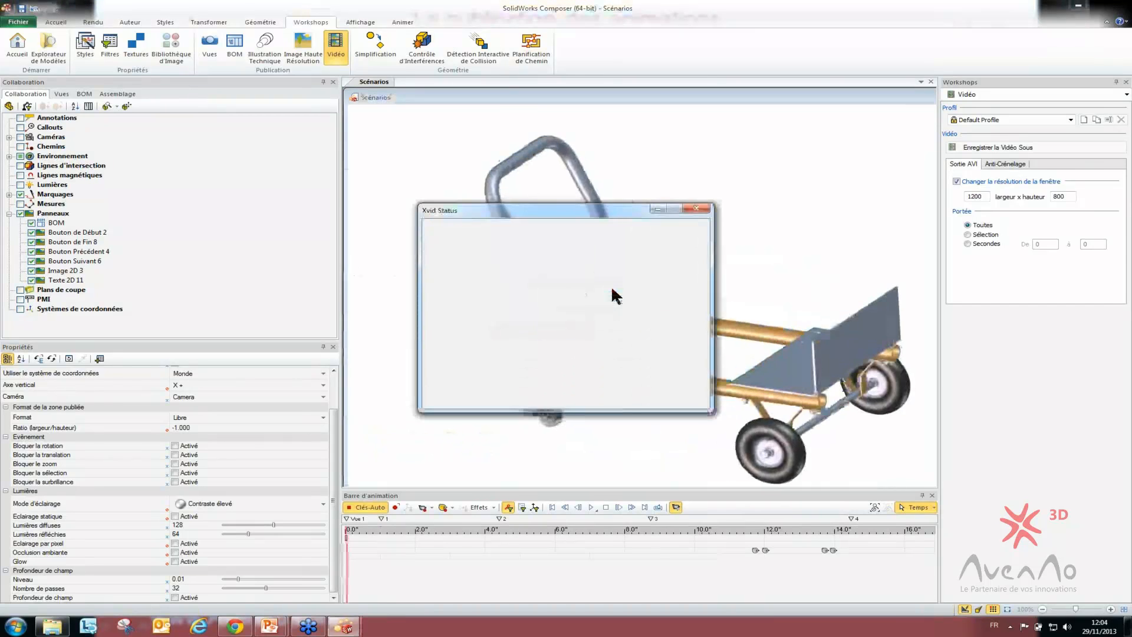
left_click_drag(558, 211, 303, 149)
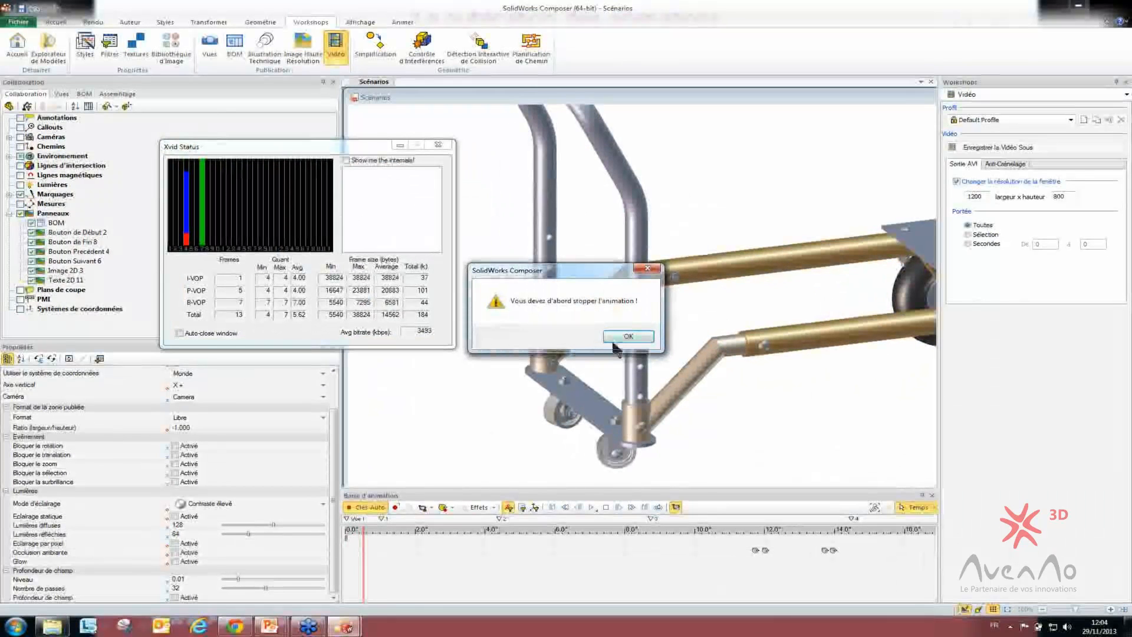
left_click(617, 339)
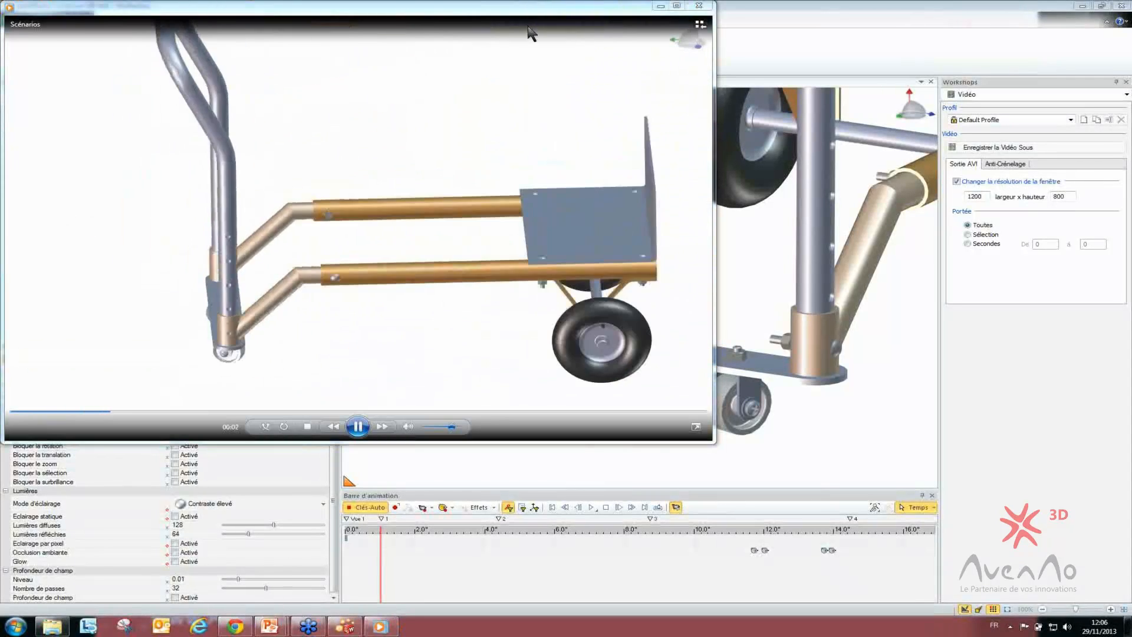
Step: Watch the exported video in a maximized player, then close it and return to the slide show
left_click(676, 7)
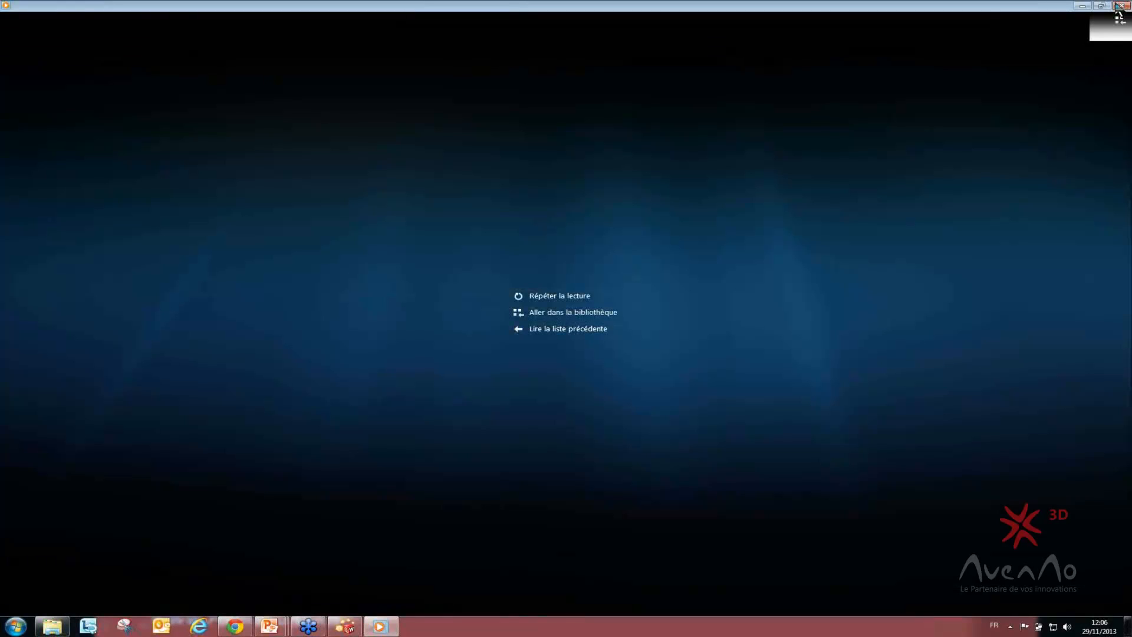
left_click(1119, 6)
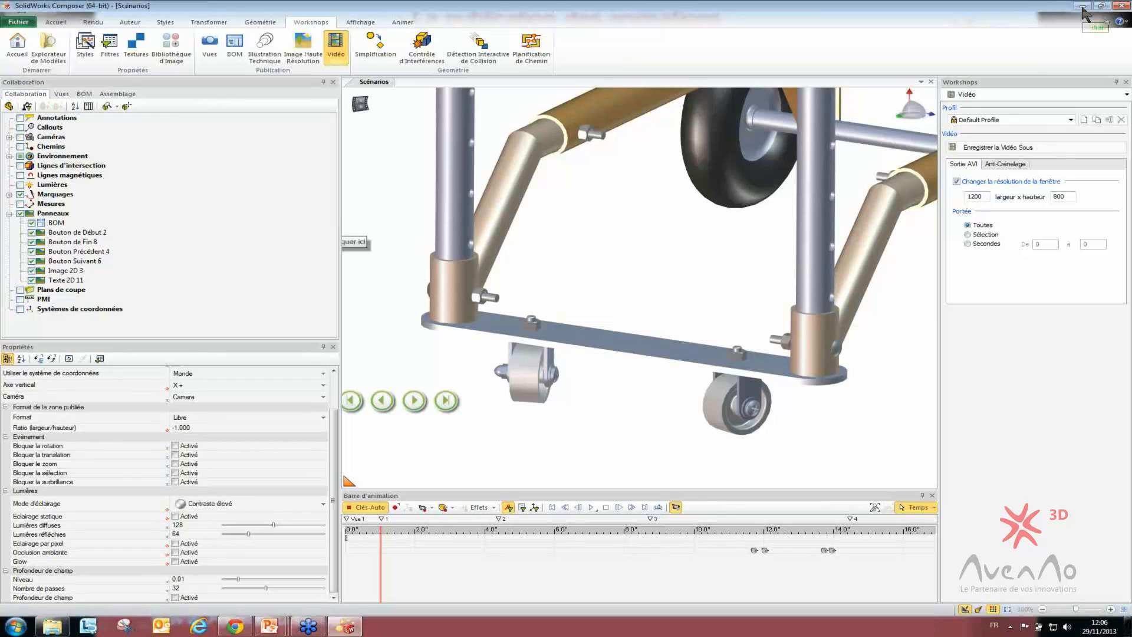
left_click(1082, 6)
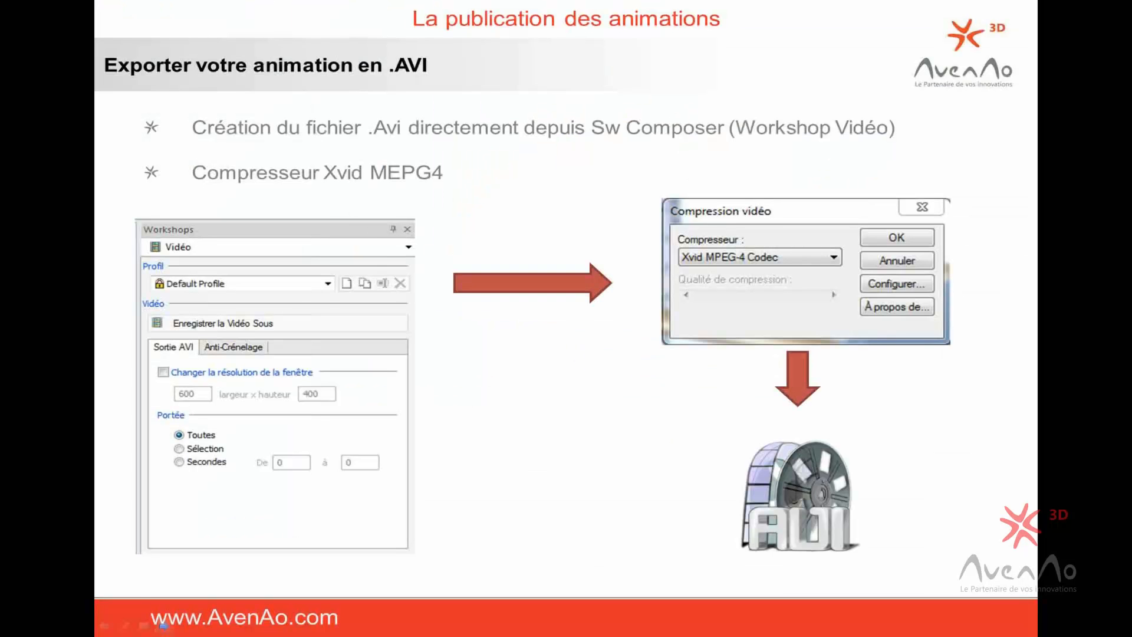
Step: Check the file properties of the Scénarios video in the "Formation en ligne 29112013" folder and play it back
key("super")
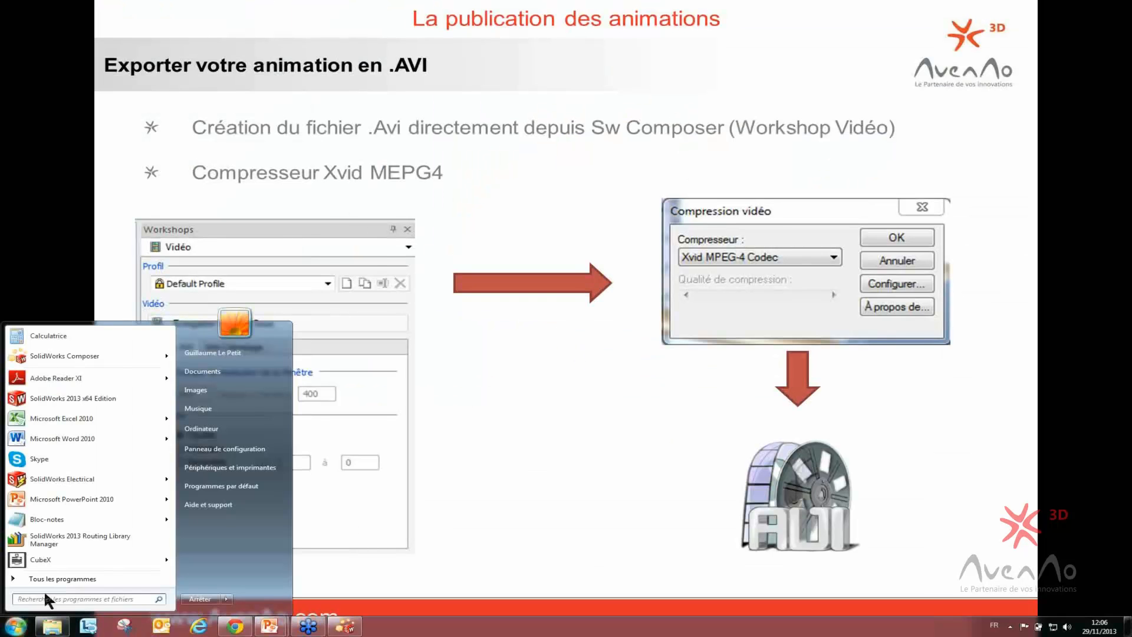
left_click(47, 627)
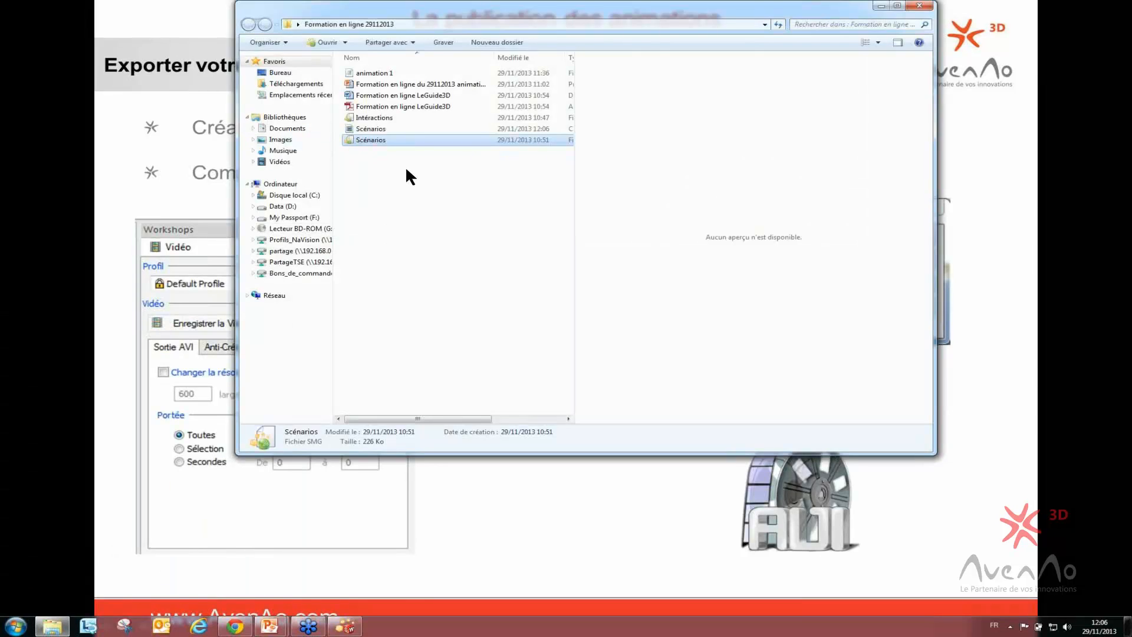
left_click(372, 129)
right_click(371, 128)
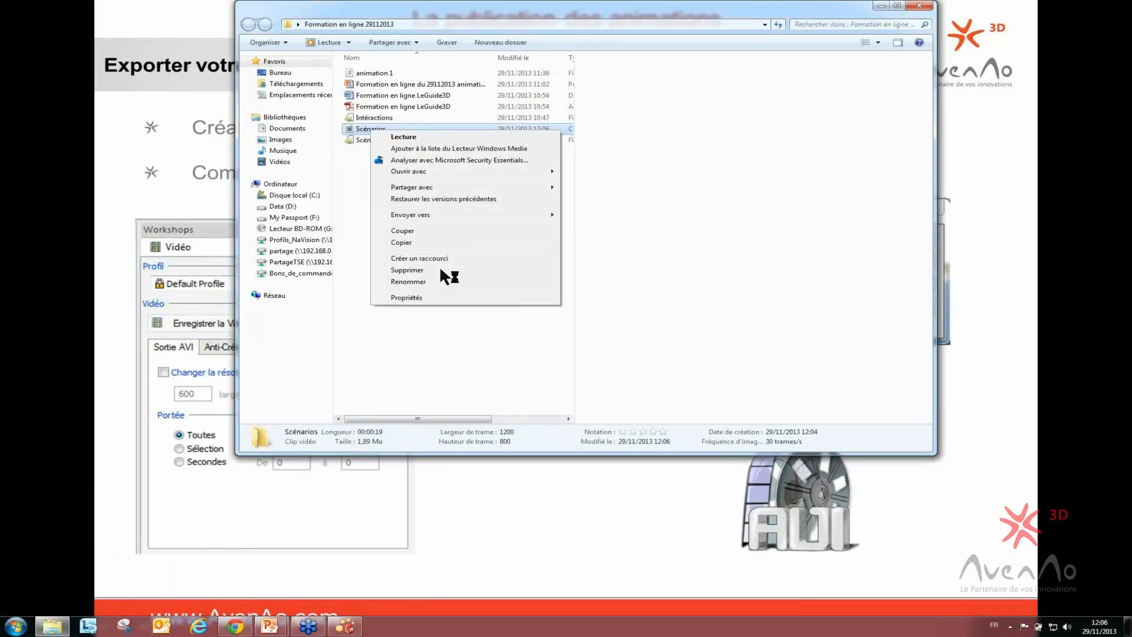
left_click(402, 295)
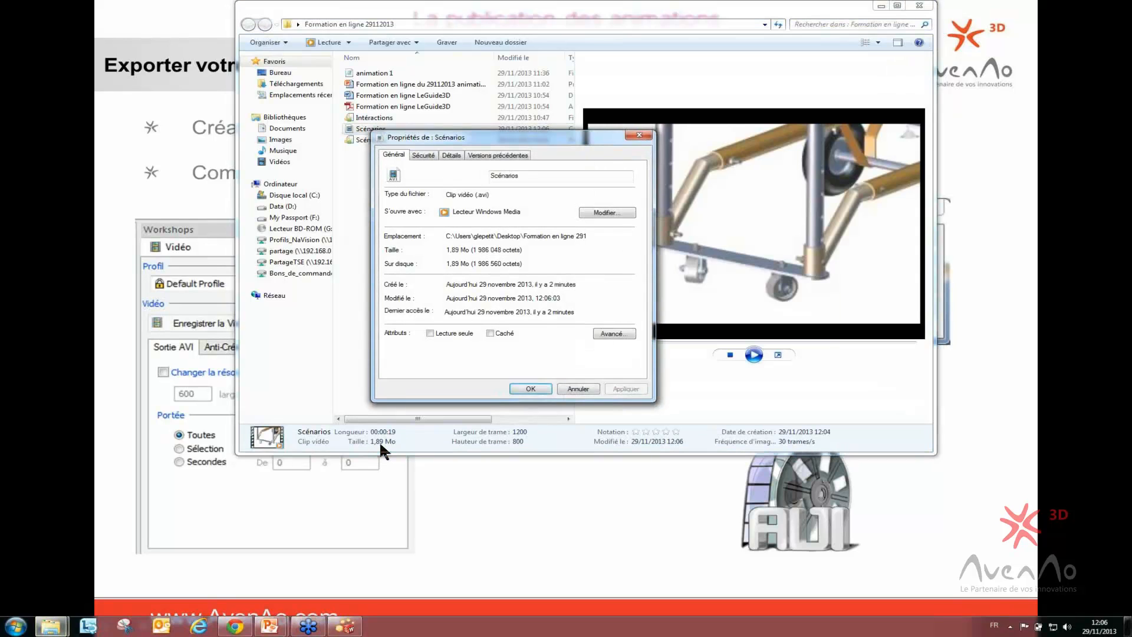
left_click(582, 390)
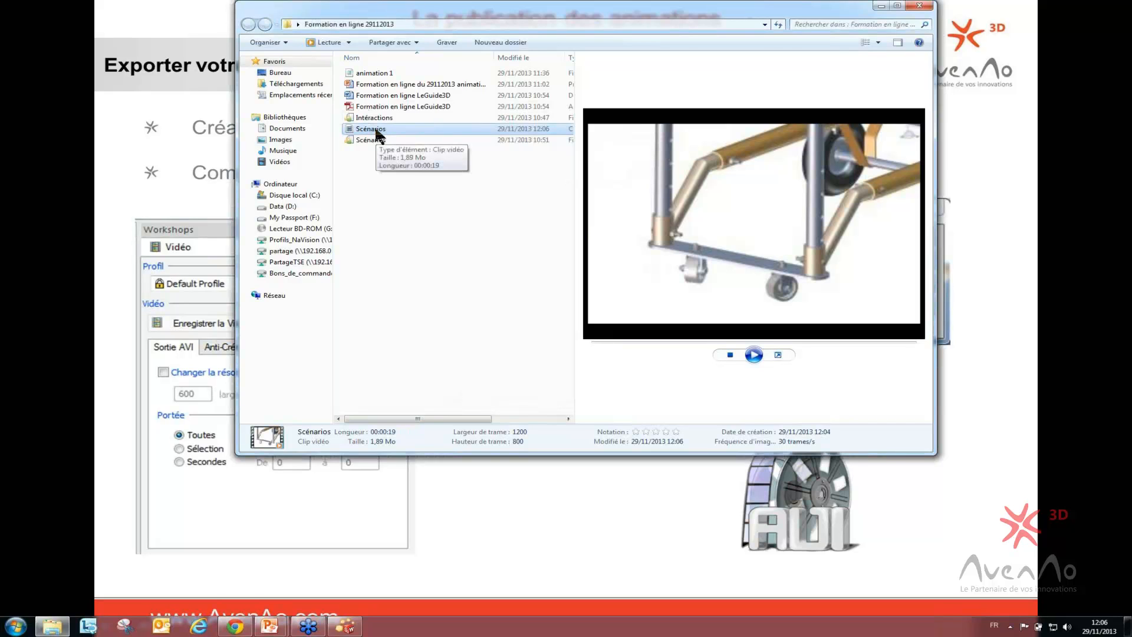
double_click(376, 130)
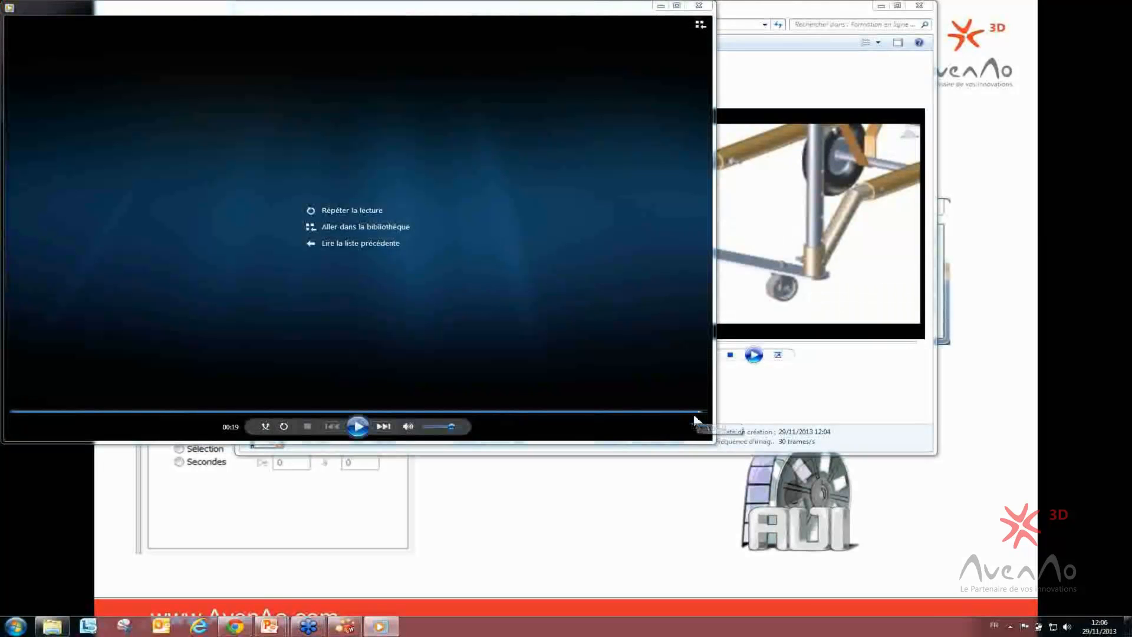
Step: Close the video player and the "Formation en ligne 29112013" folder window, and advance the slide show to the "Des questions ?" slide
left_click(702, 7)
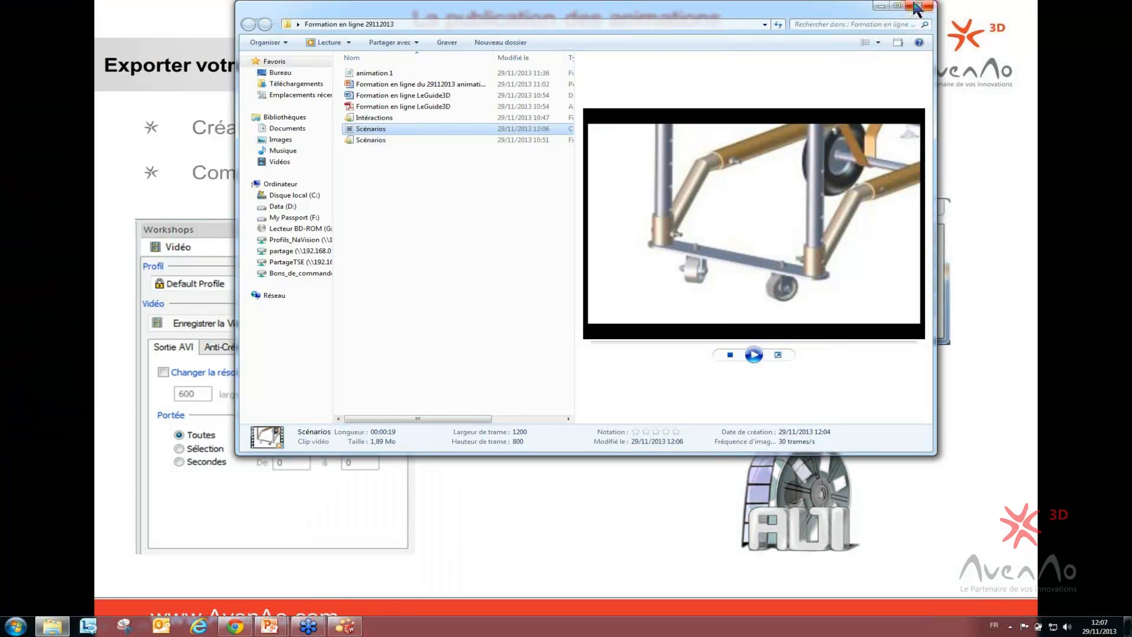
left_click(918, 6)
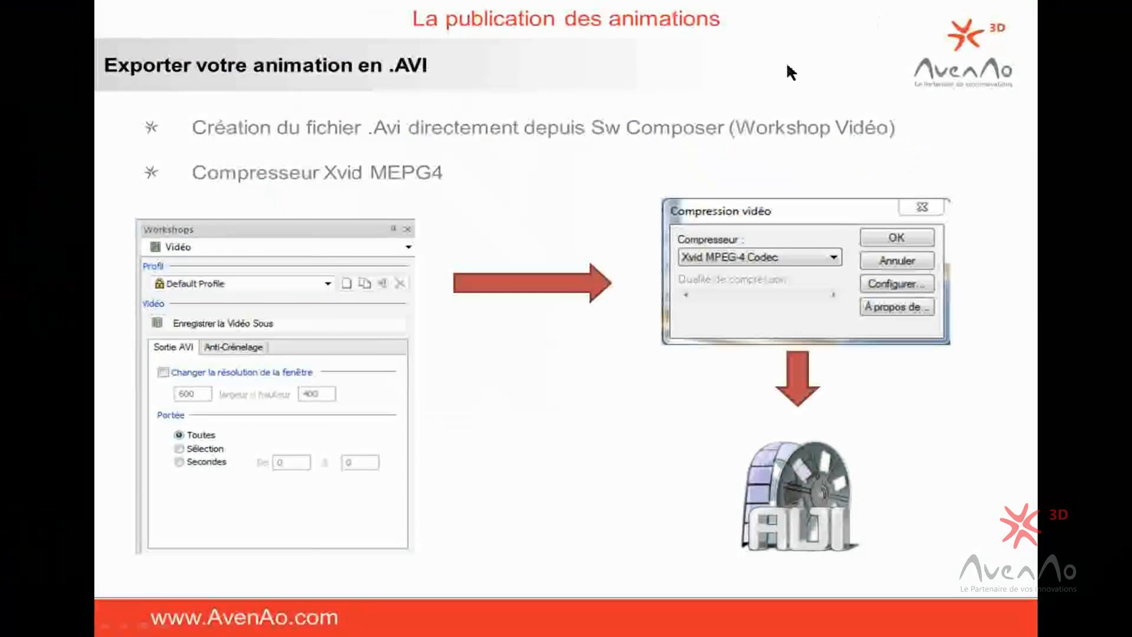
left_click(514, 477)
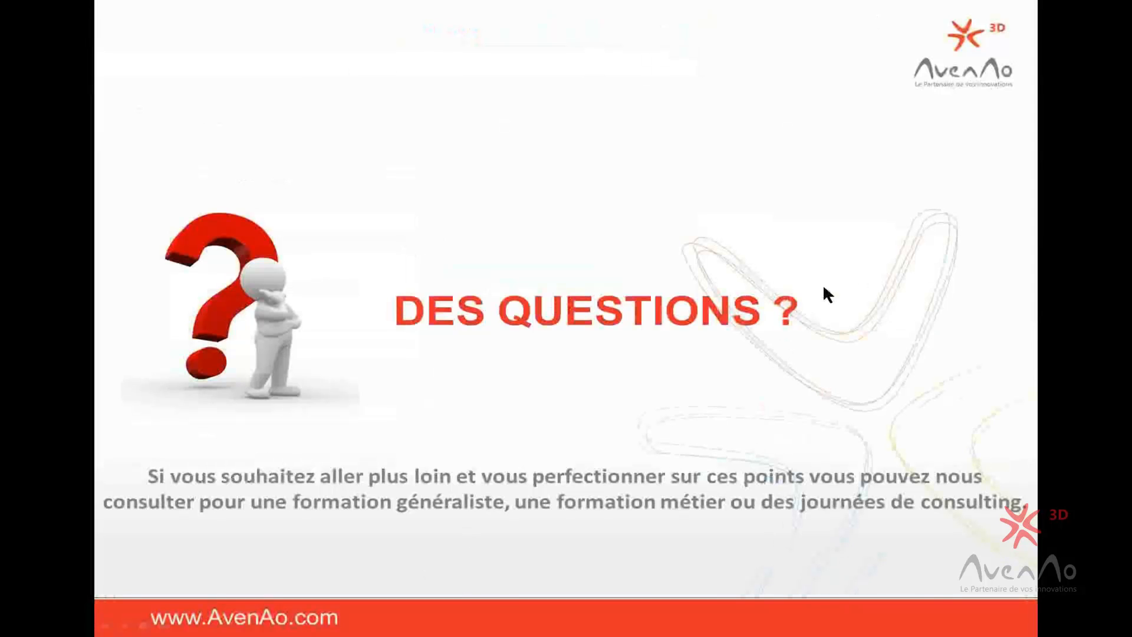
Step: Switch from the slide show to the PowerPoint editing window and on to the Scénarios document in SolidWorks Composer
key("super")
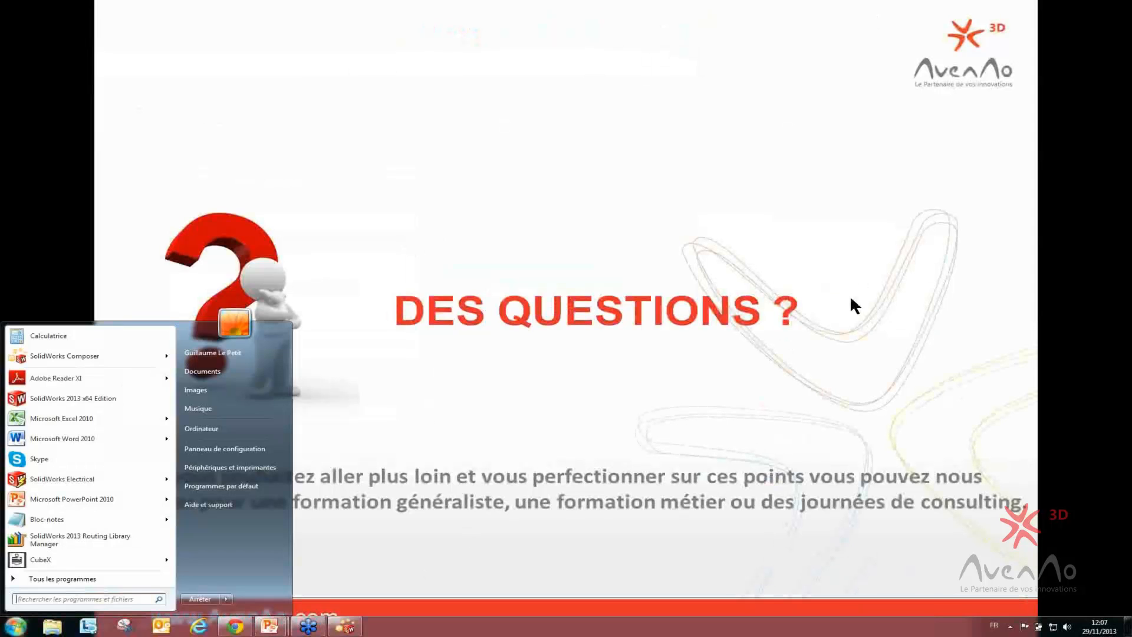
left_click(270, 626)
left_click(241, 575)
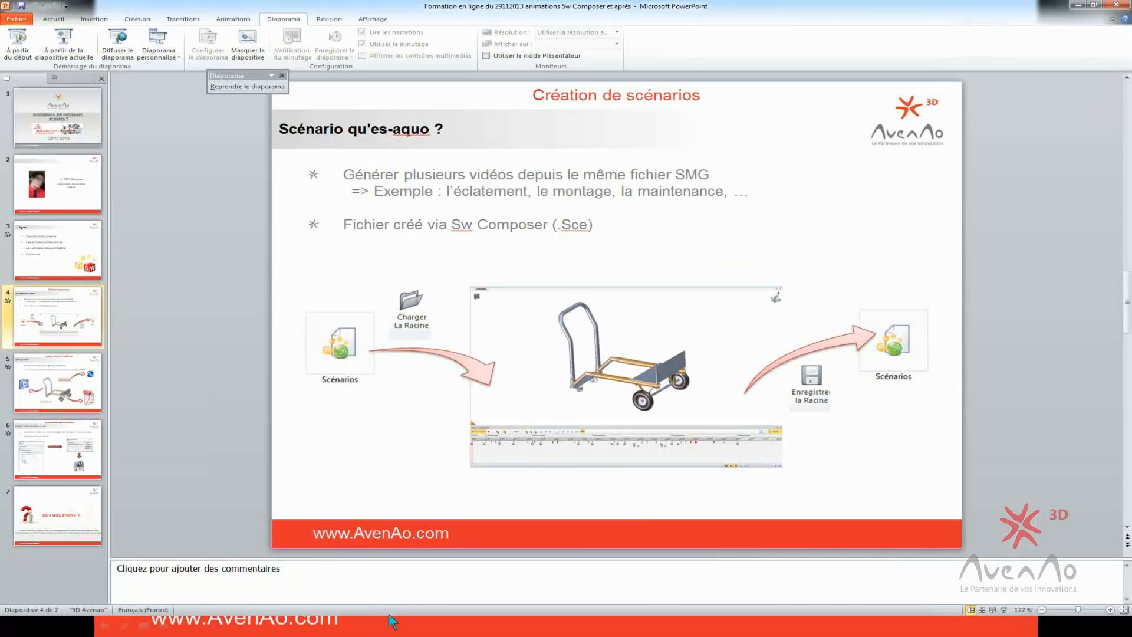
key("super")
left_click(346, 627)
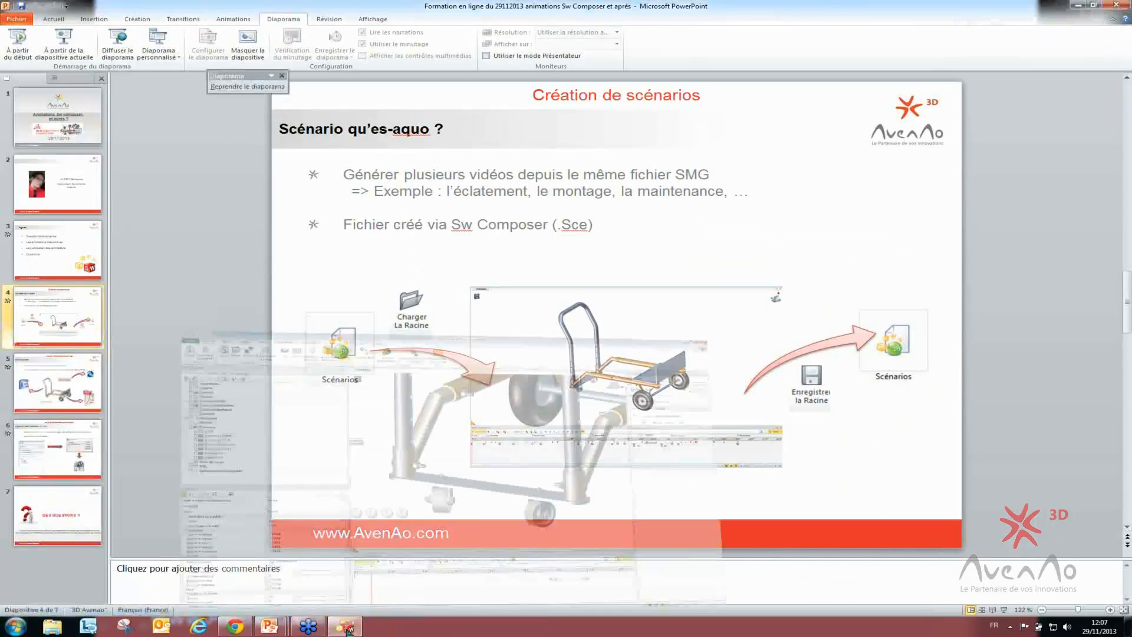
key("super")
left_click(309, 628)
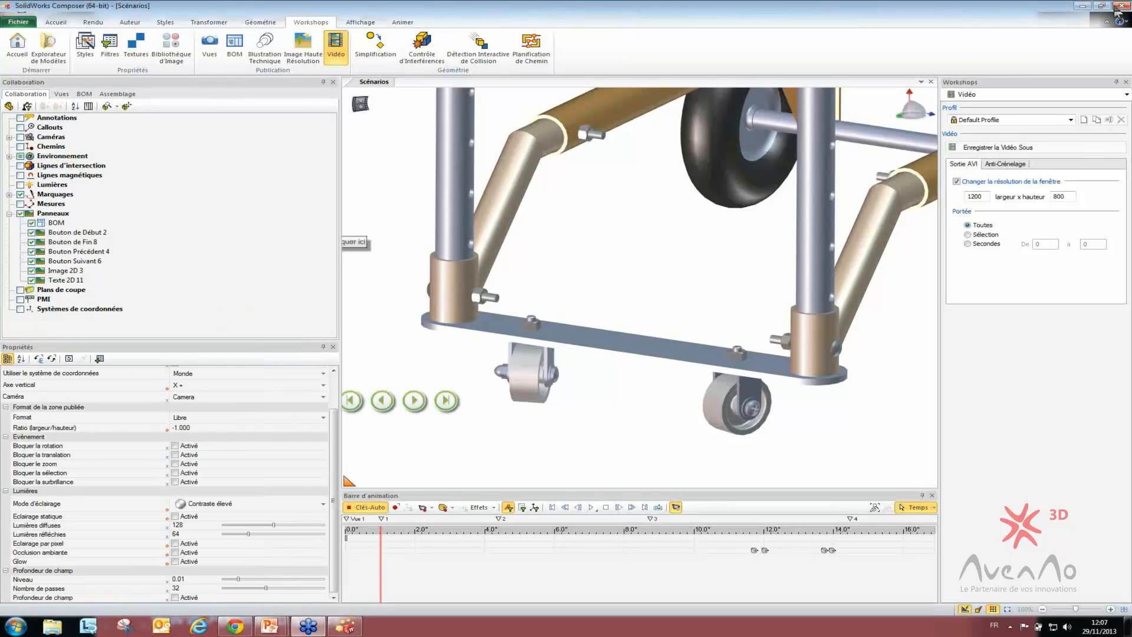